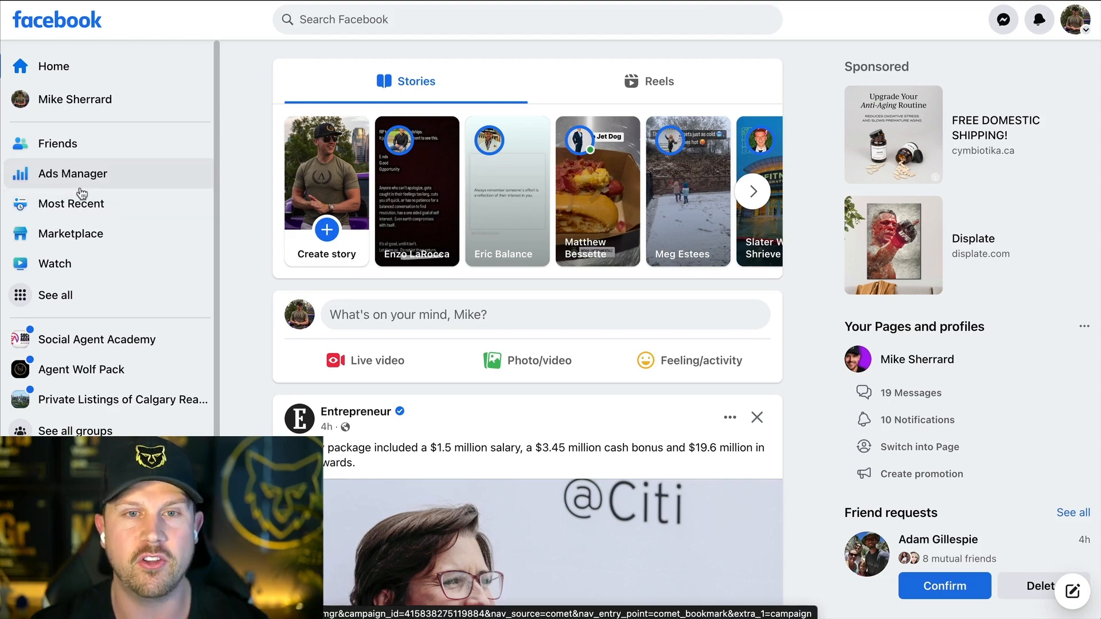
Look through the full Facebook menu for the professional tools, including Ads Manager, and return to the home feed.
click(60, 298)
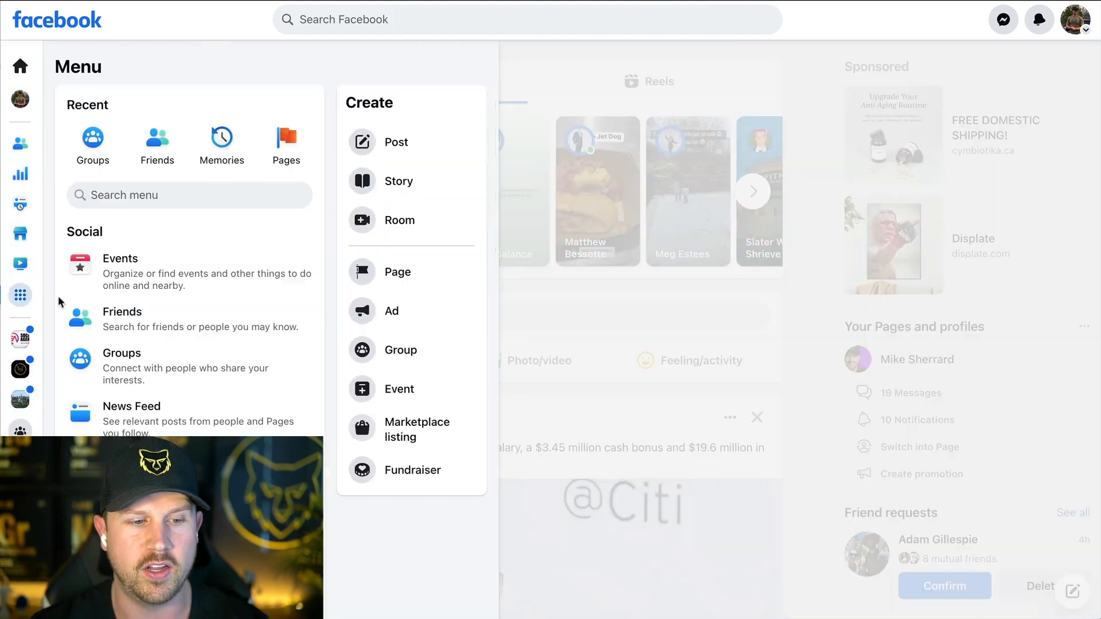
scroll(189, 319, down, 3)
scroll(189, 320, down, 15)
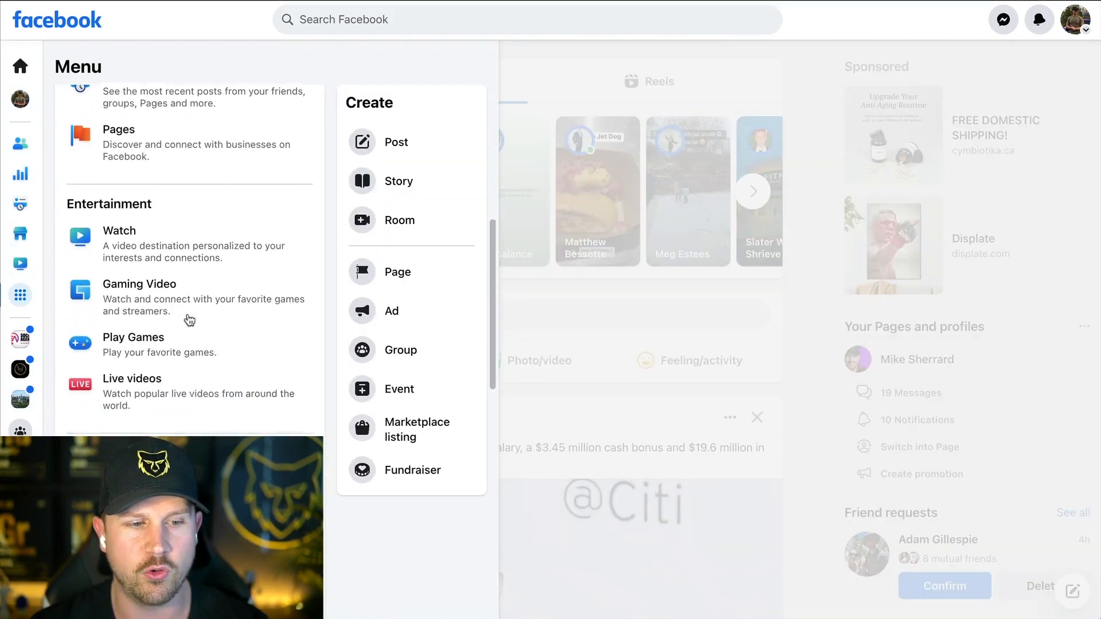
scroll(189, 318, up, 1)
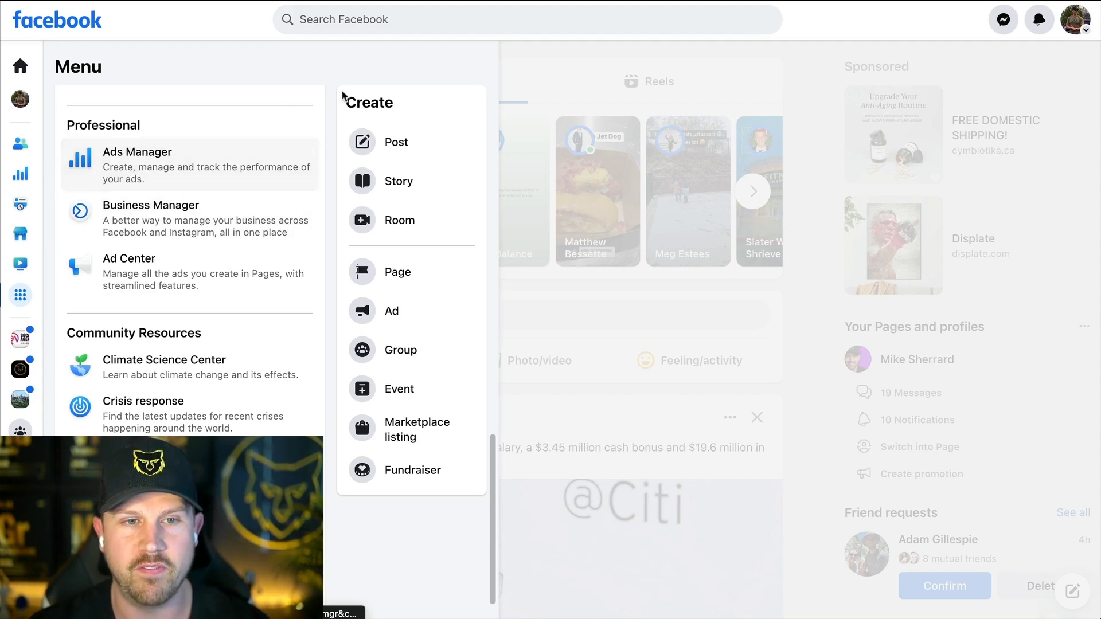
click(562, 56)
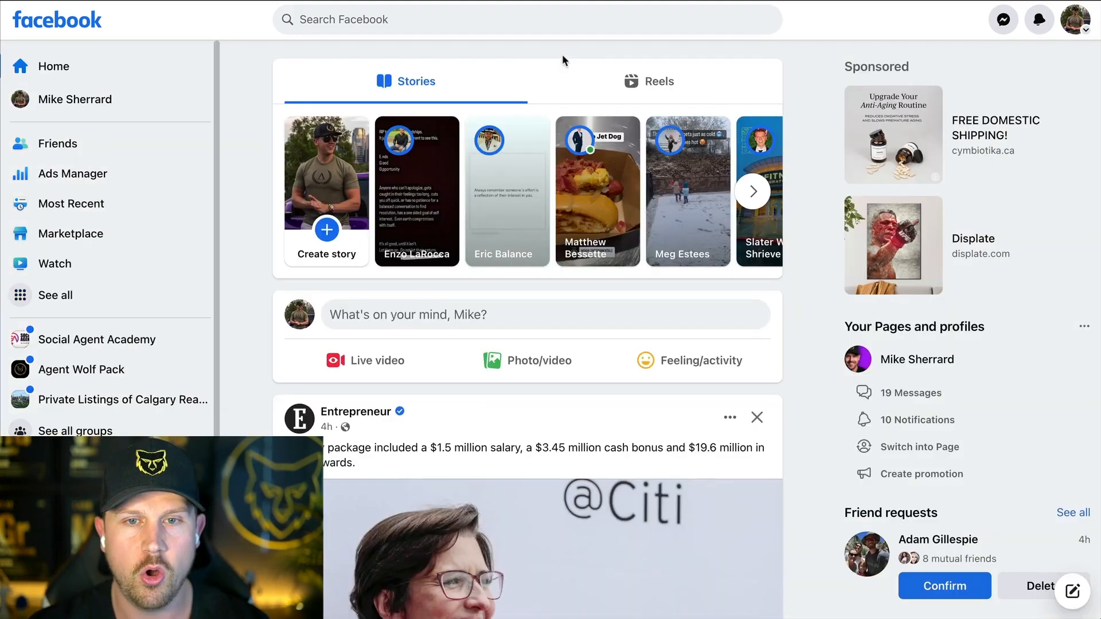
Open Ads Manager and start a new auction campaign with the Leads objective.
click(76, 175)
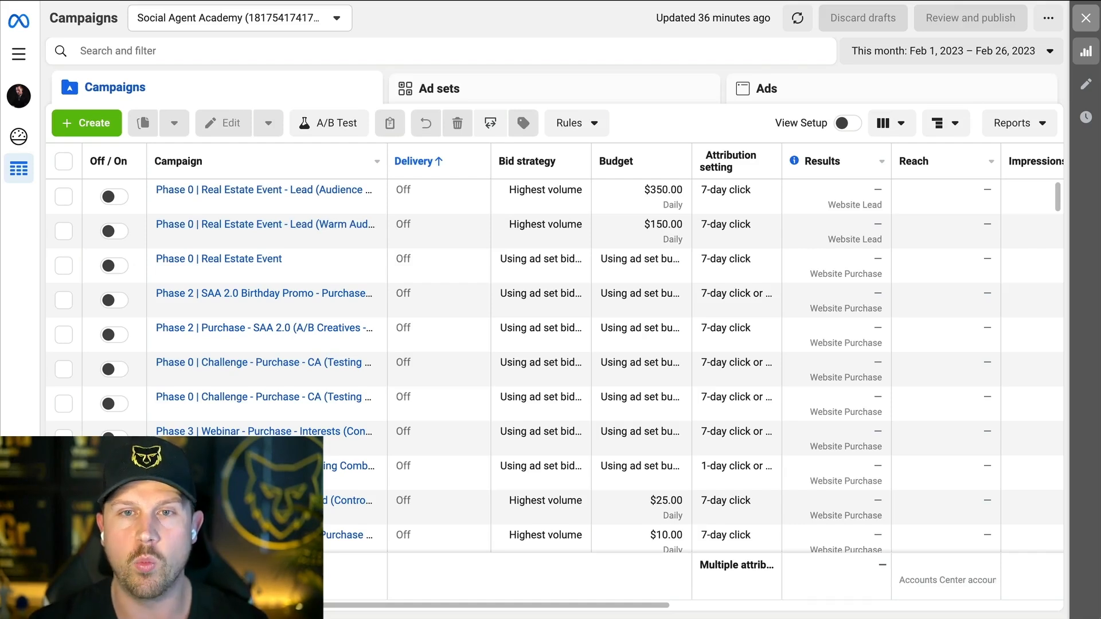
click(84, 122)
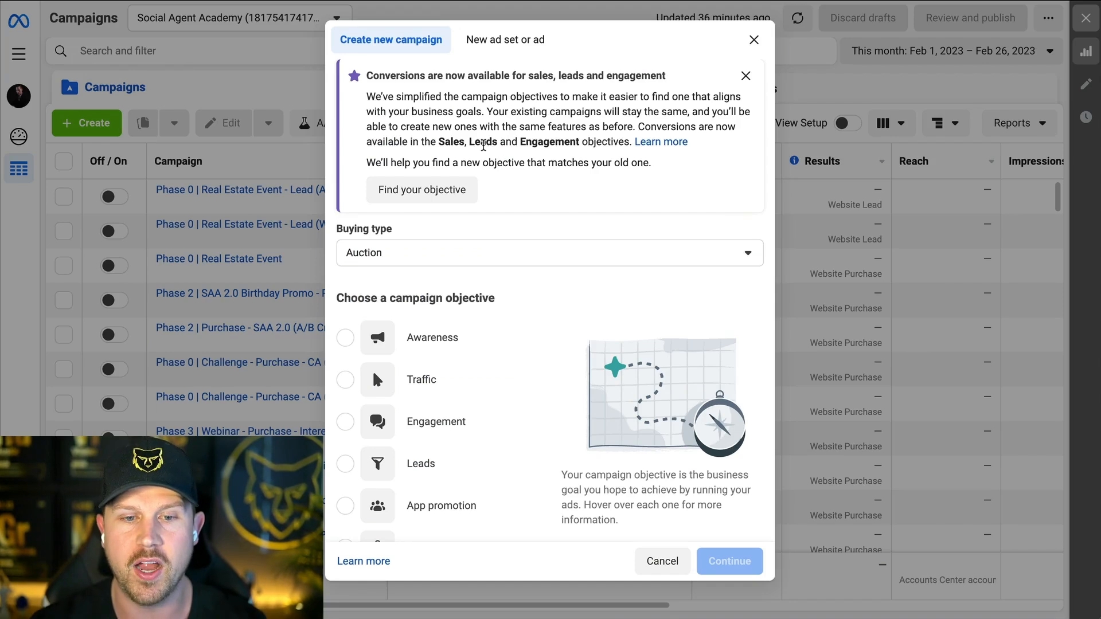
scroll(479, 319, down, 2)
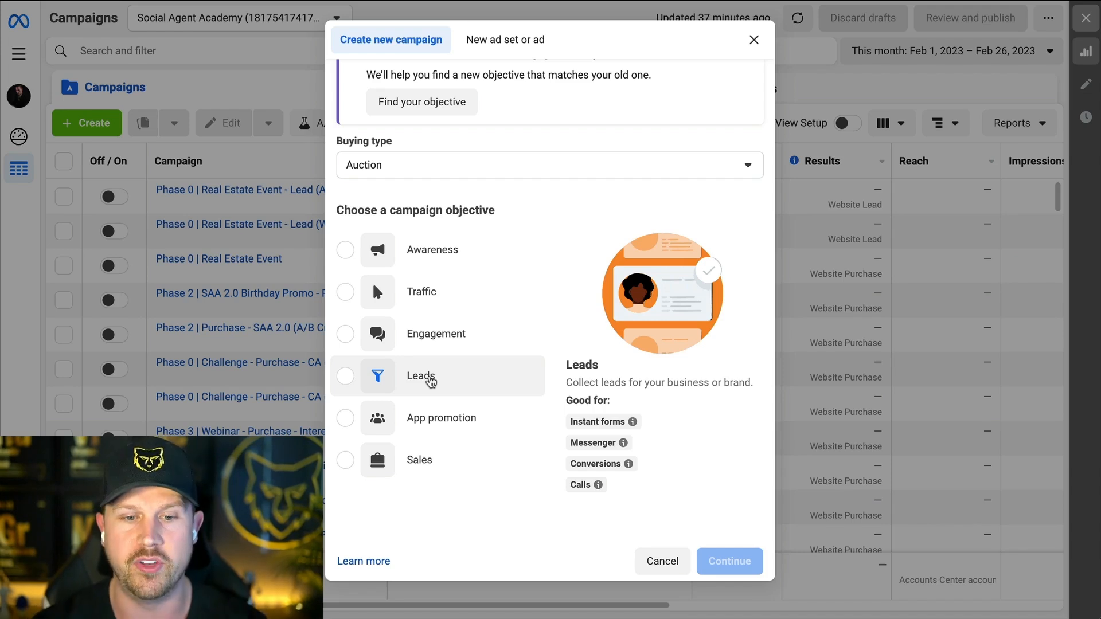
click(430, 379)
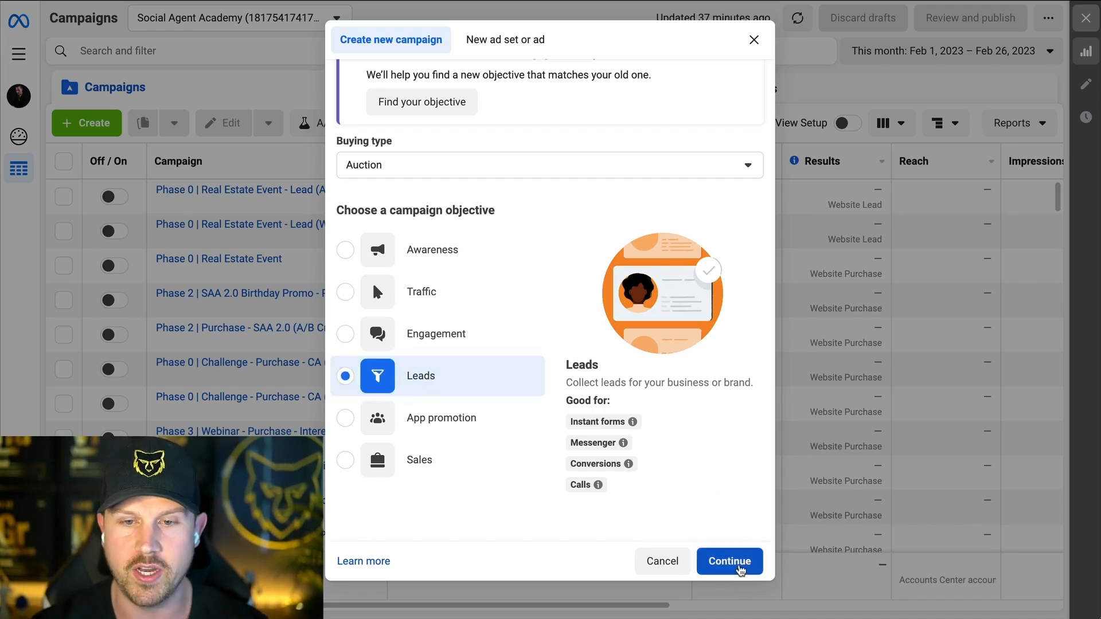
click(739, 569)
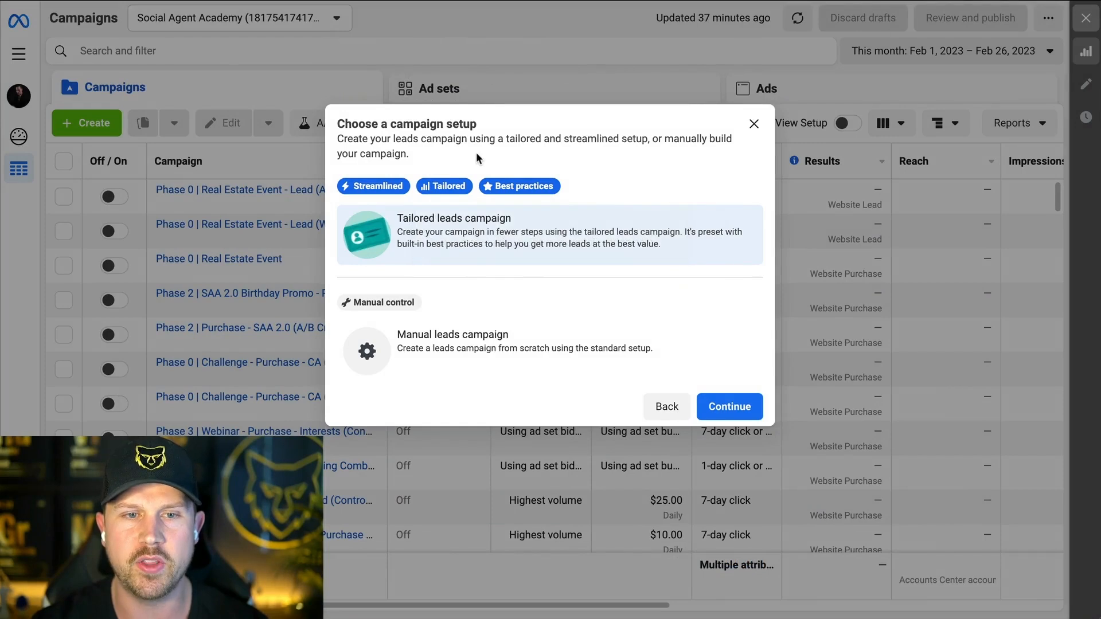
Review the campaign setup choices and create the campaign as a manual leads campaign.
drag(337, 124, 484, 130)
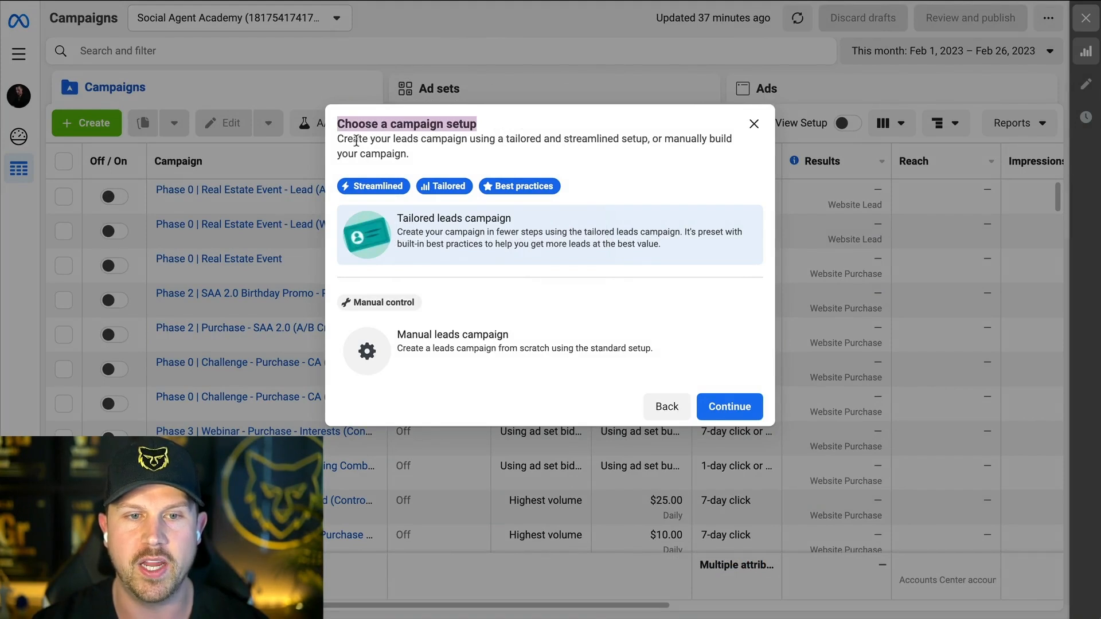
mouse_move(519, 187)
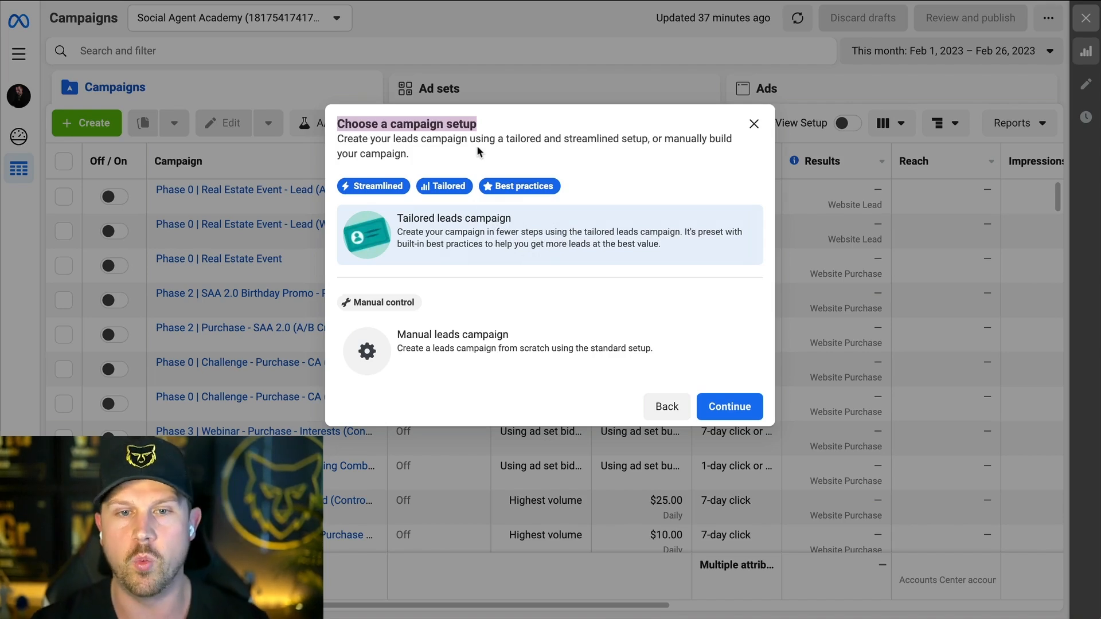
drag(449, 148, 345, 138)
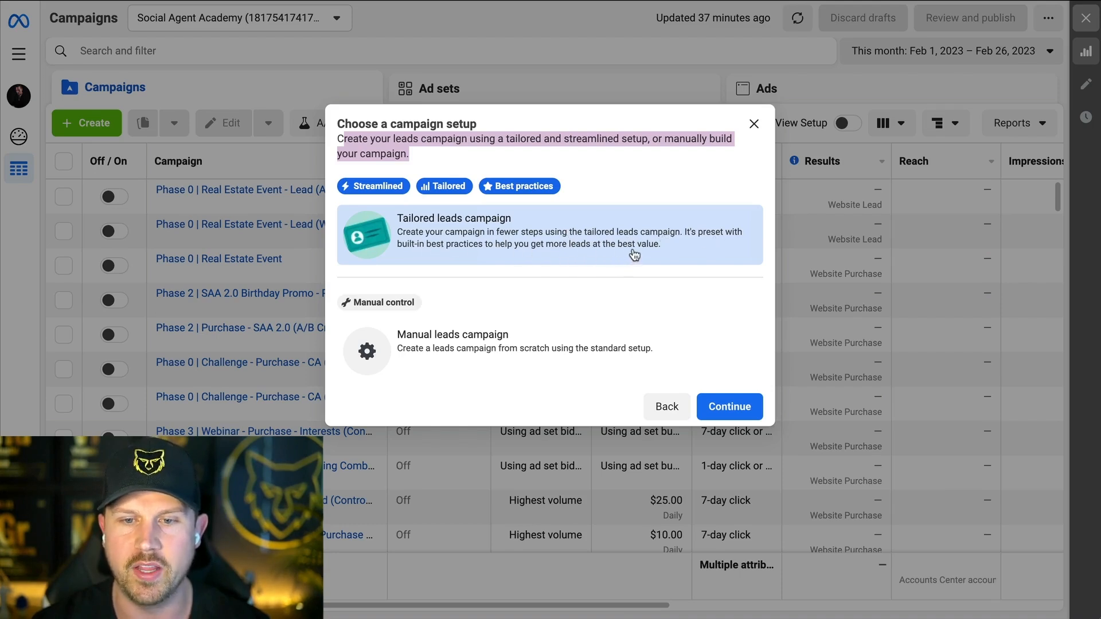
click(437, 150)
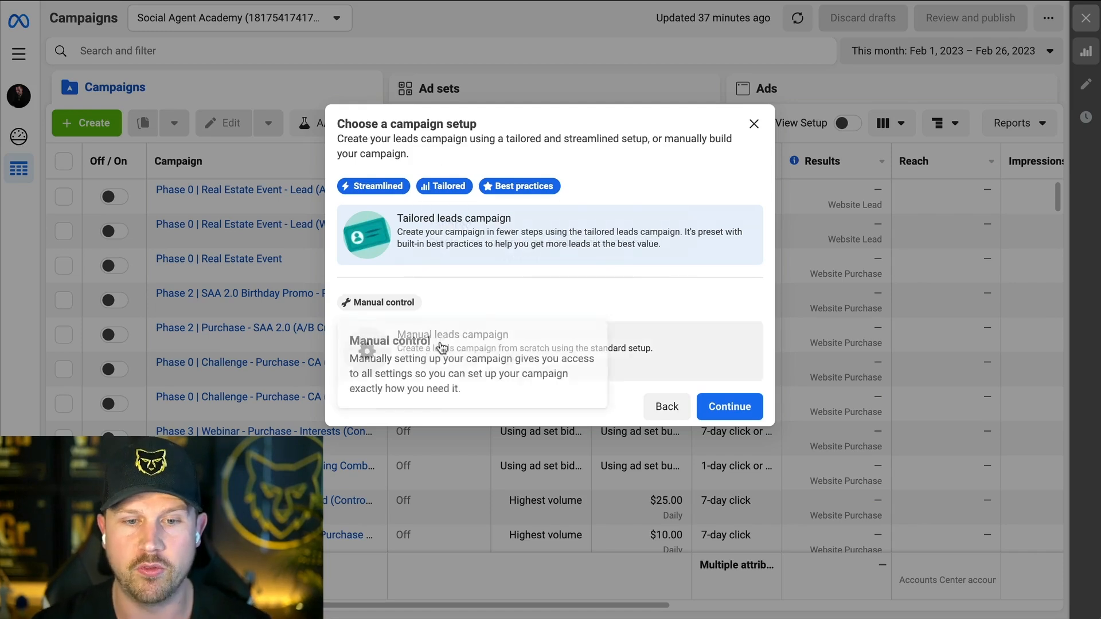
click(500, 340)
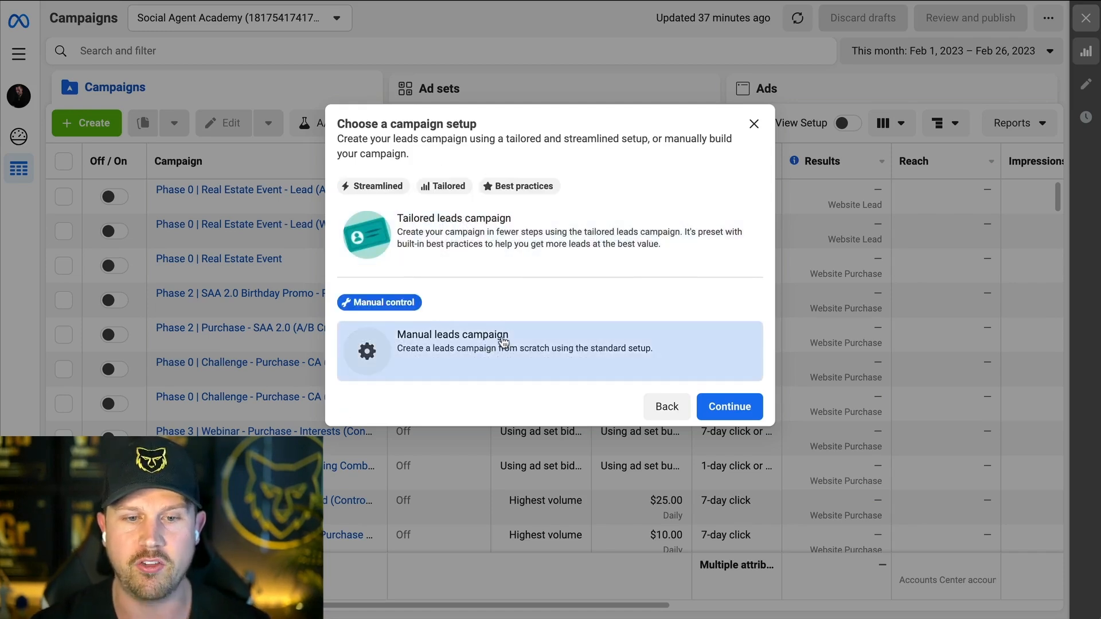
click(734, 408)
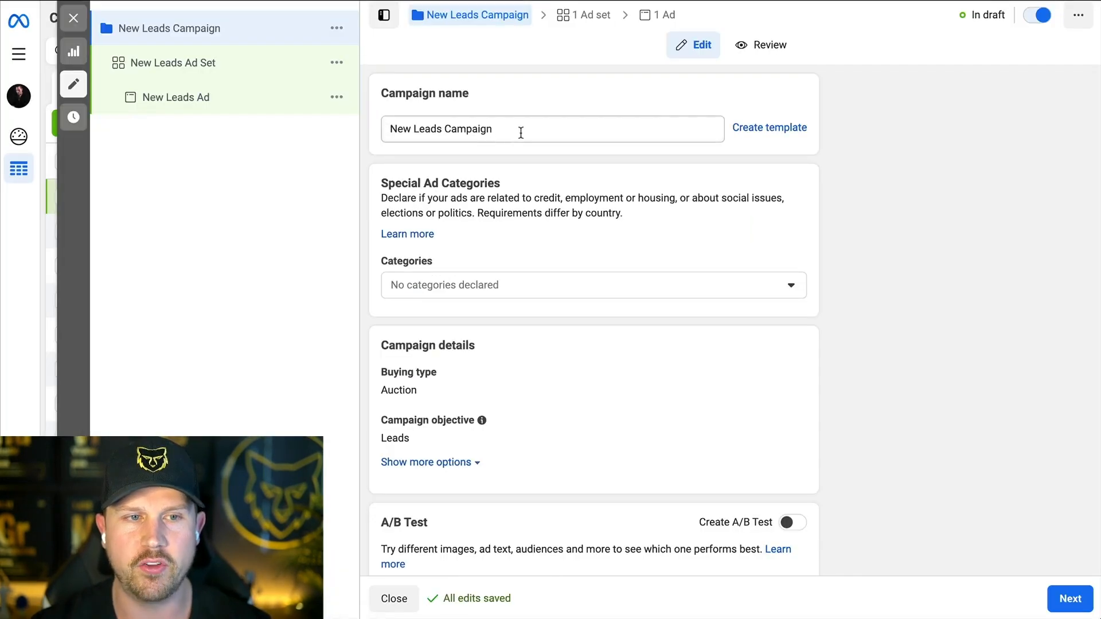
Rename the campaign as "Downsizing in Calgary - June 1, 2023".
click(521, 132)
drag(520, 133, 393, 135)
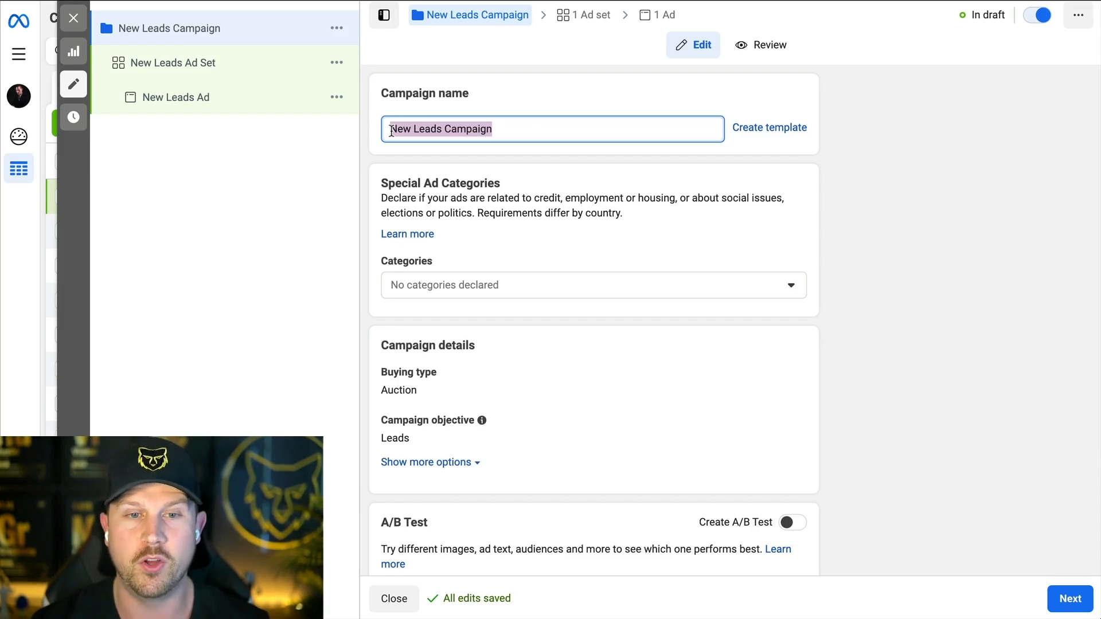
click(462, 114)
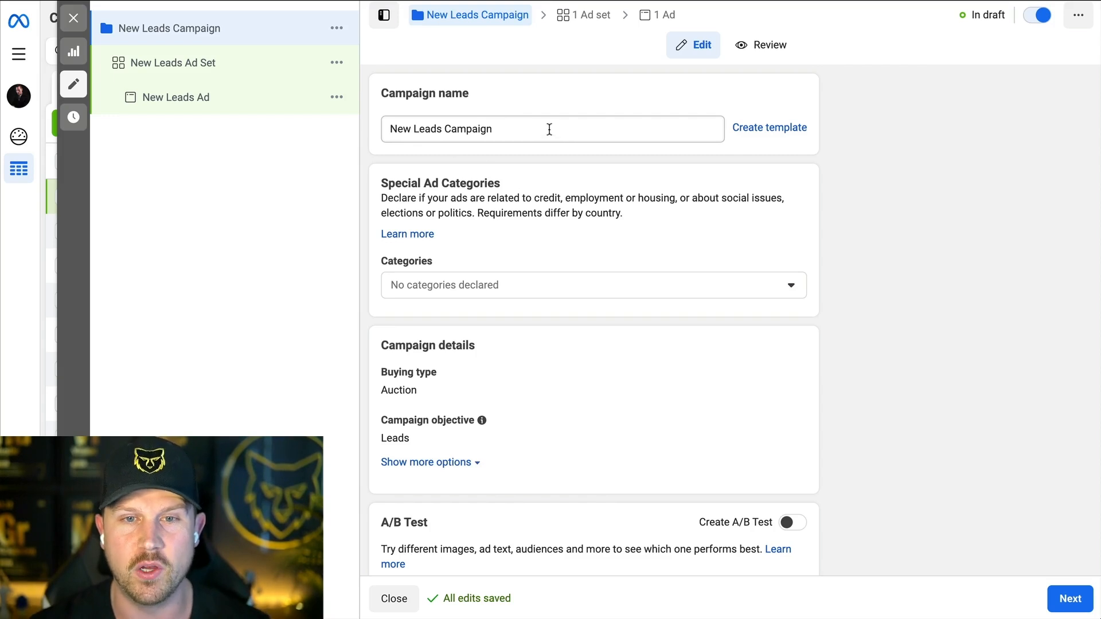
drag(549, 128, 397, 135)
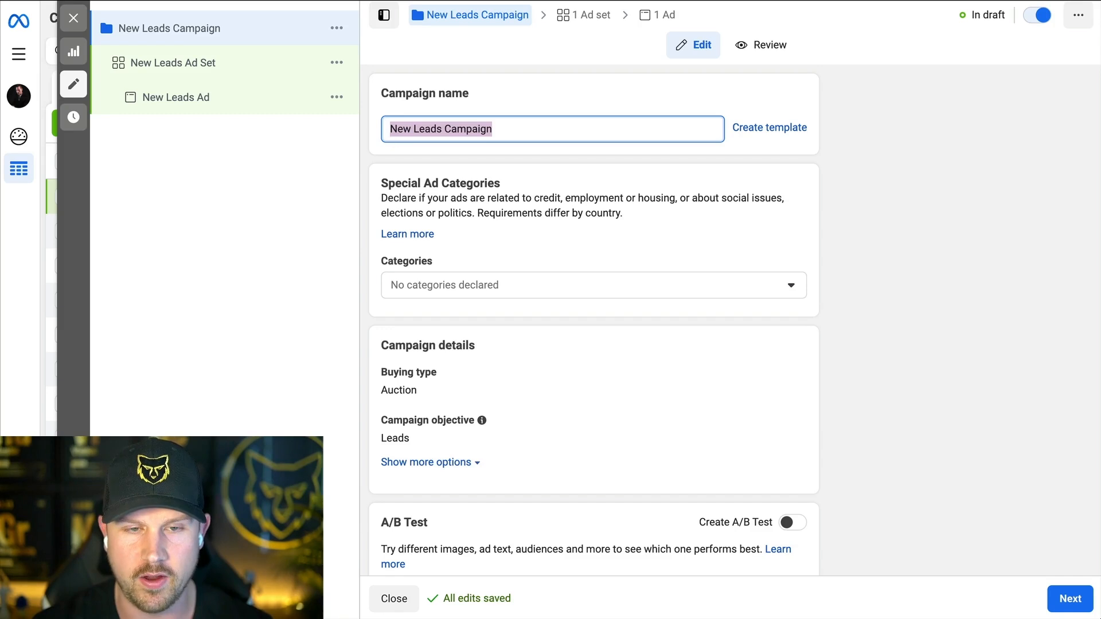
text(Downsizing i)
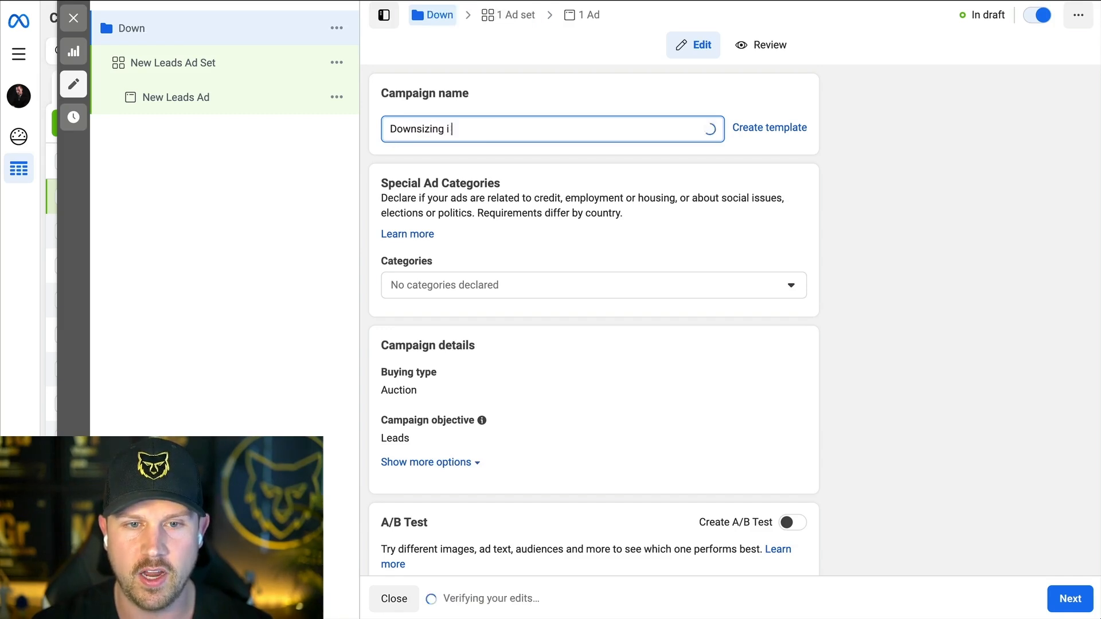
text(n Calgar)
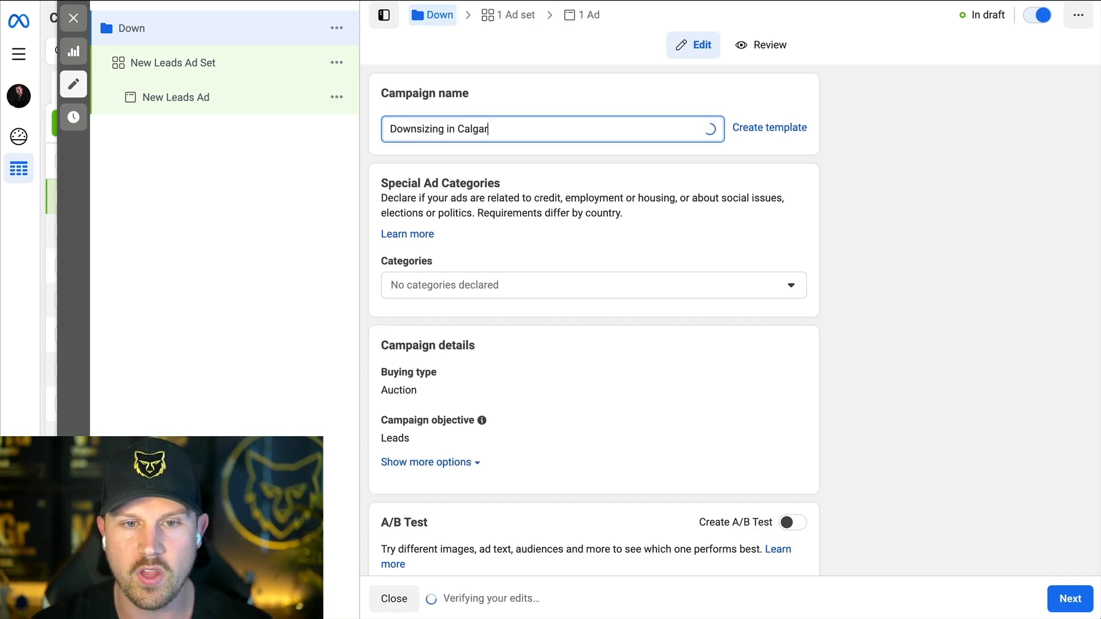
text(y -)
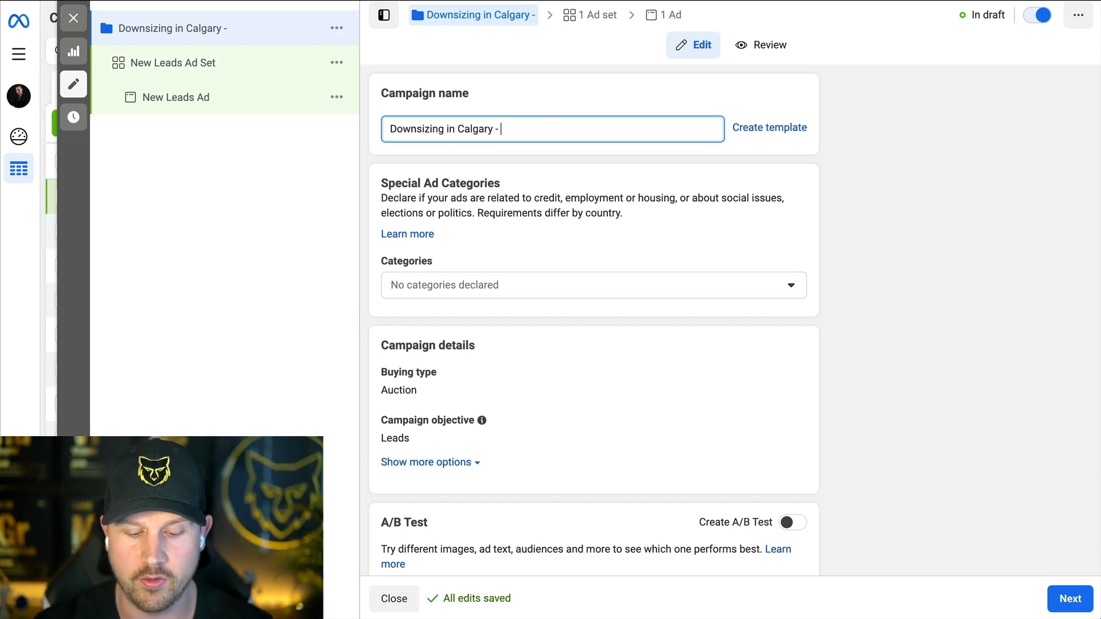
text(June 1, 2023)
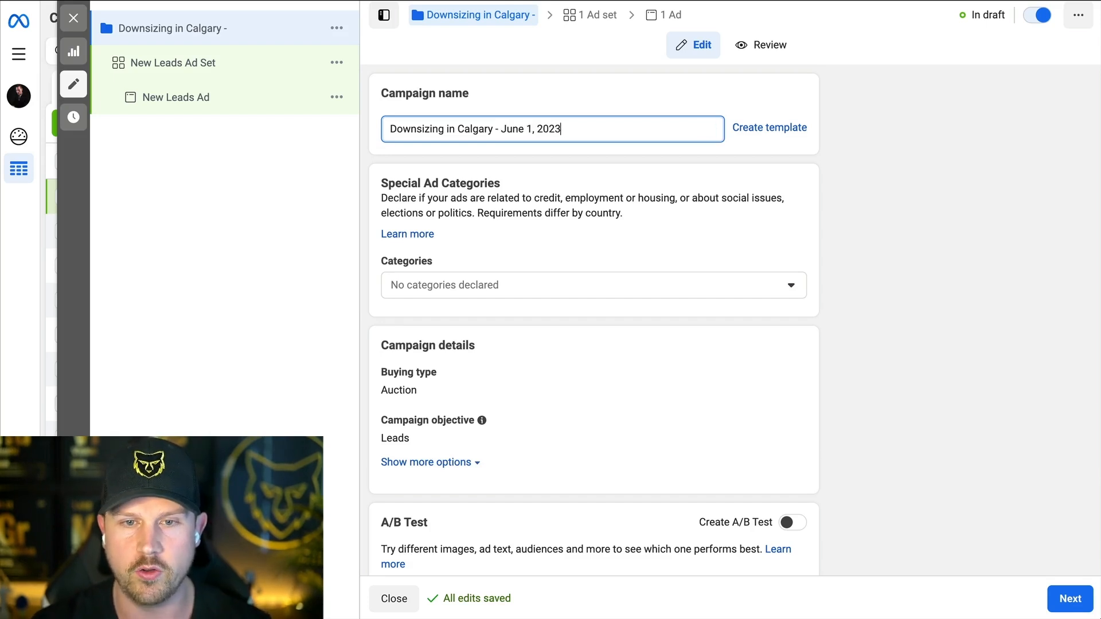
click(692, 167)
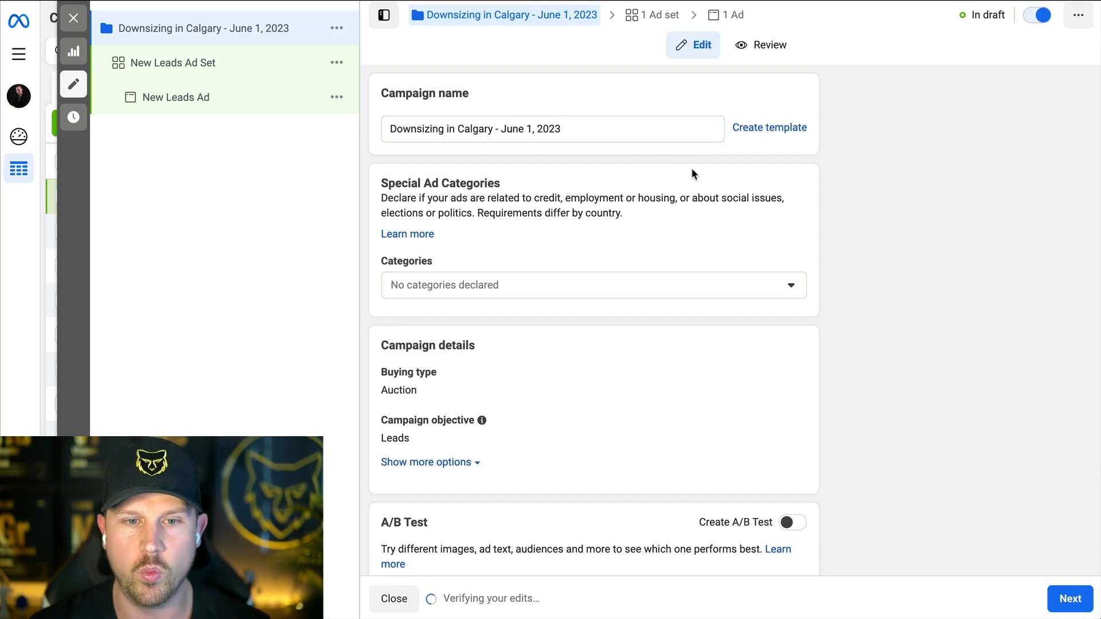
Declare Housing as the campaign's special ad category and check the country setting.
scroll(566, 233, down, 1)
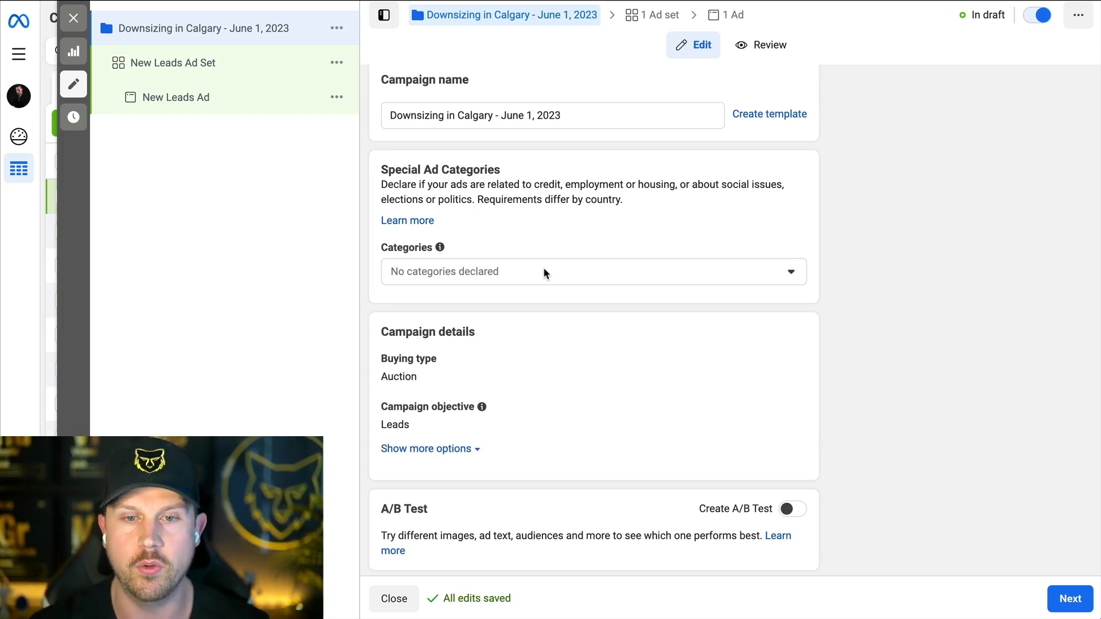
click(544, 269)
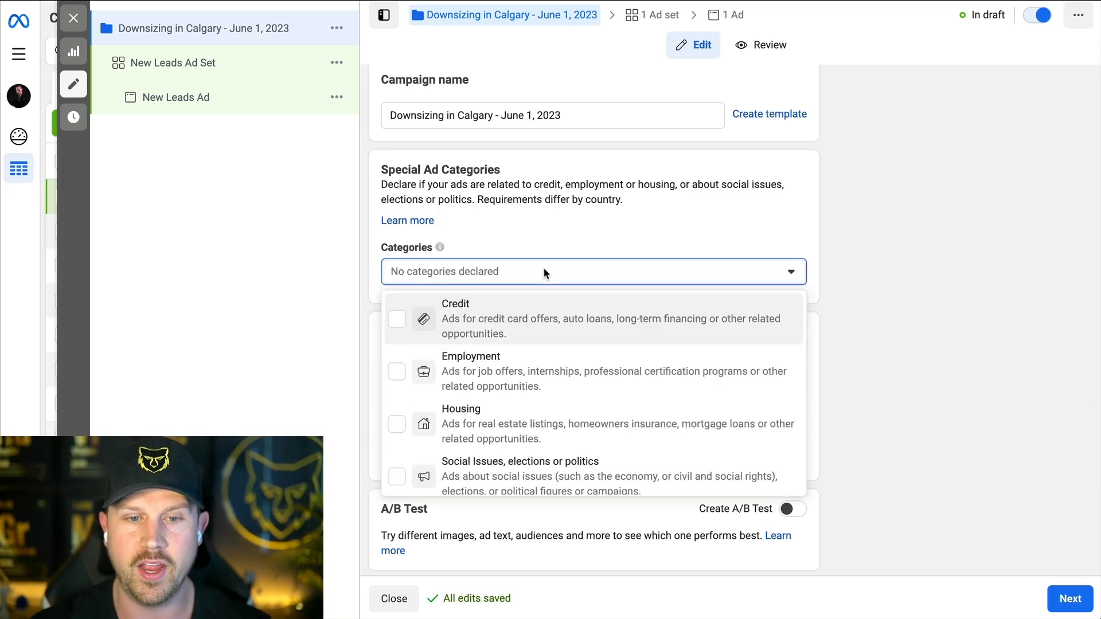
click(506, 415)
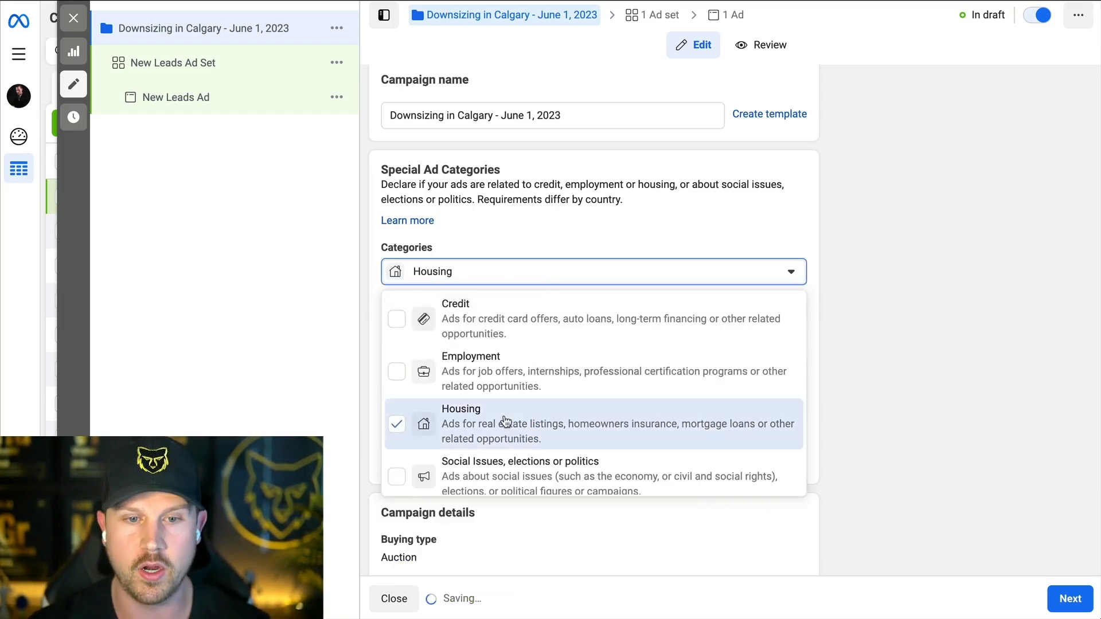
click(853, 221)
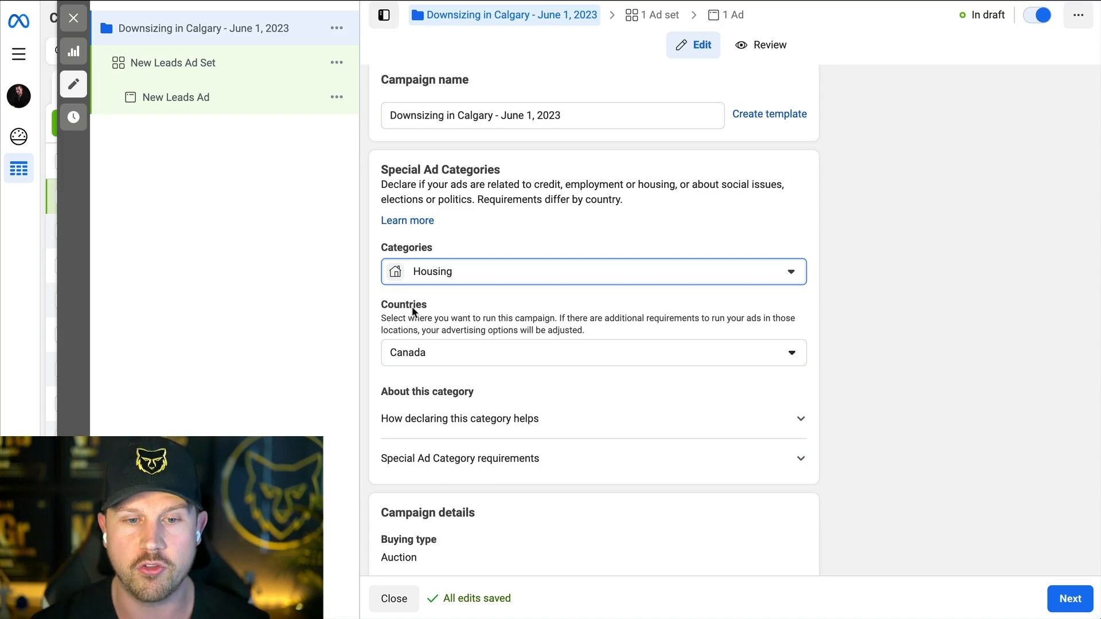
click(447, 359)
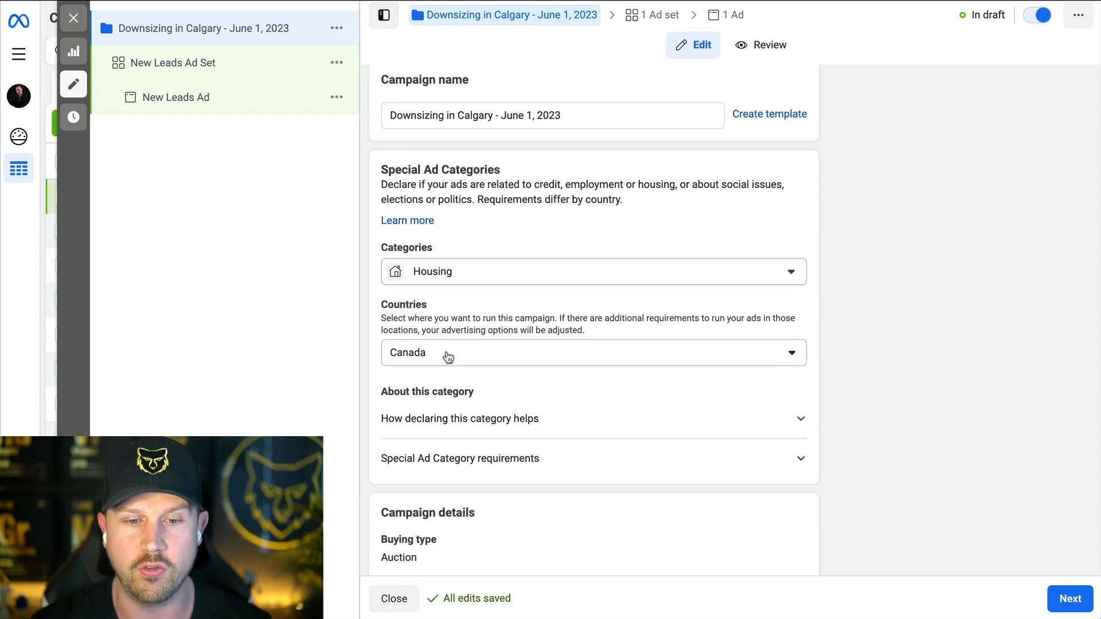
click(545, 319)
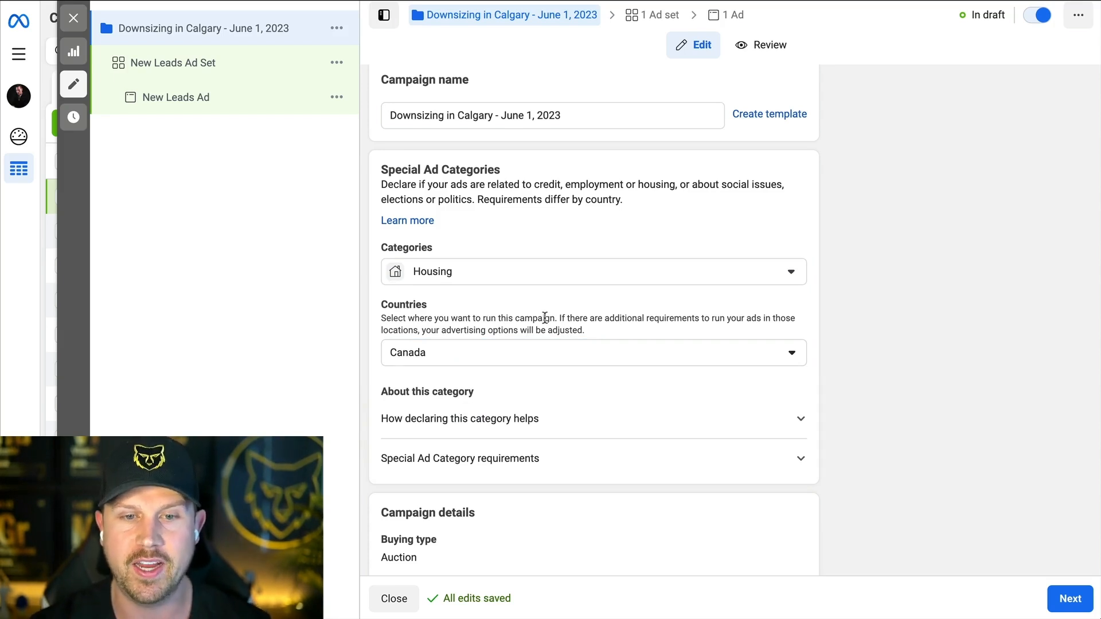
mouse_move(440, 247)
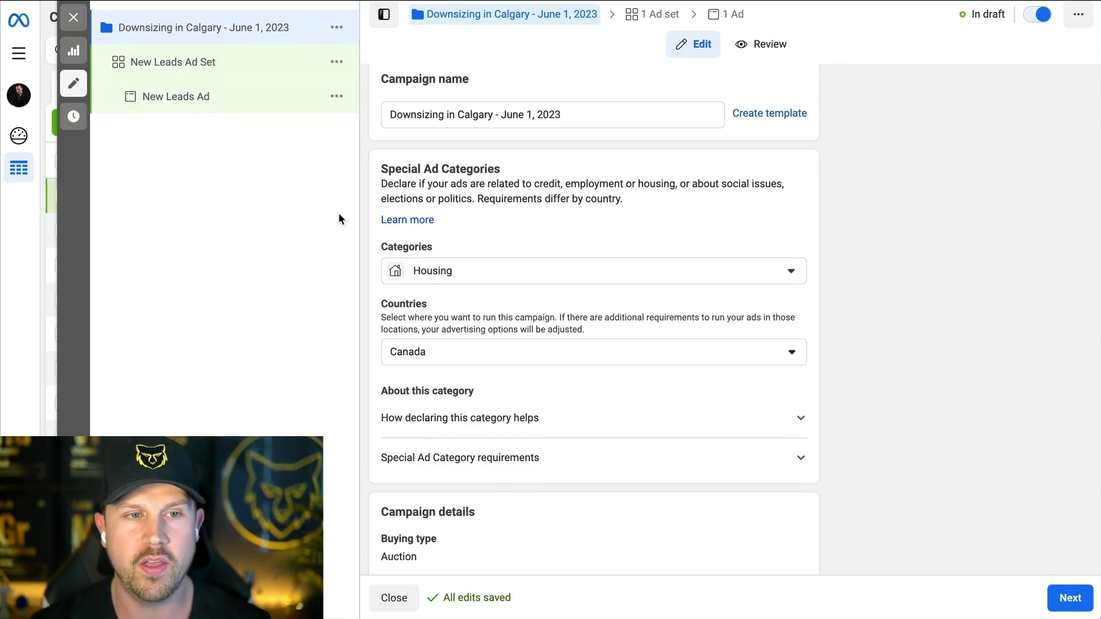
Review the remaining campaign details, A/B test and budget options, and proceed to the ad set settings.
scroll(598, 233, down, 4)
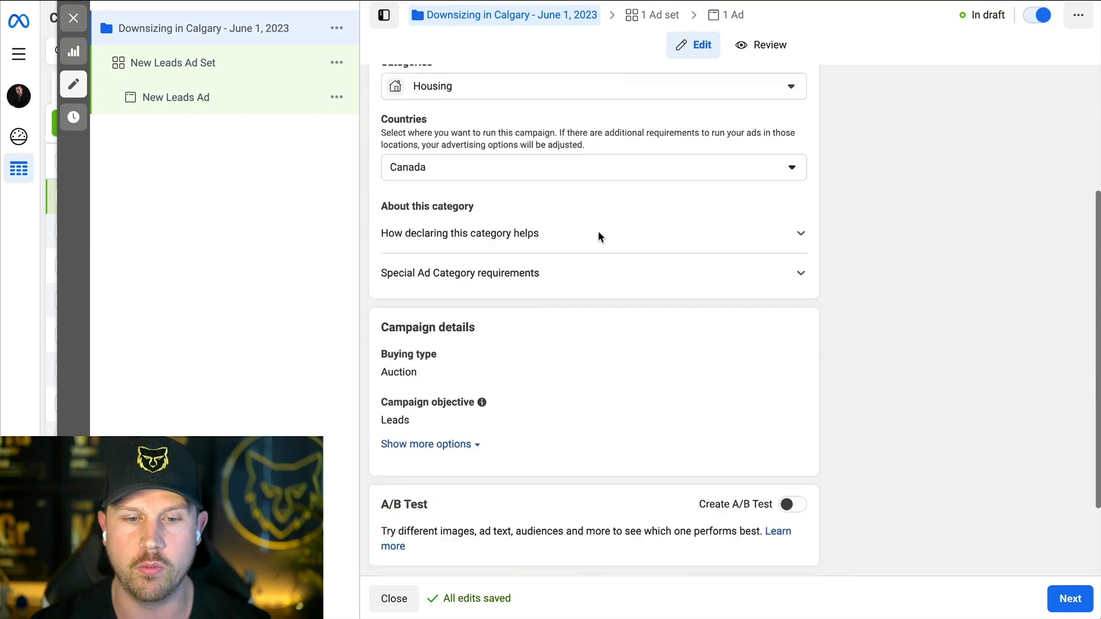
scroll(598, 232, down, 1)
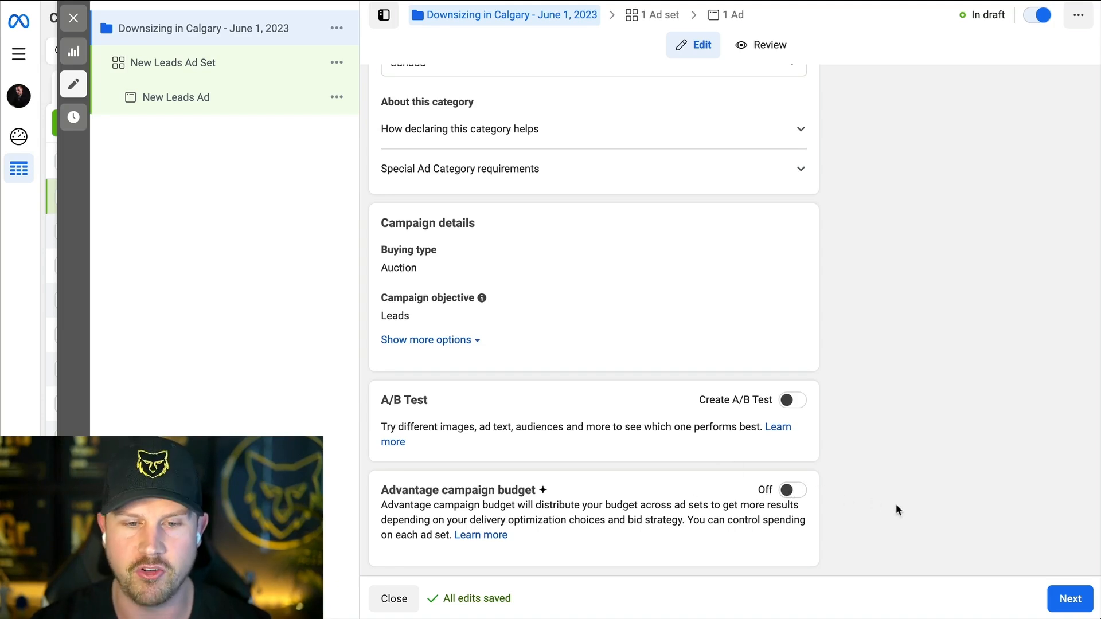
click(1065, 599)
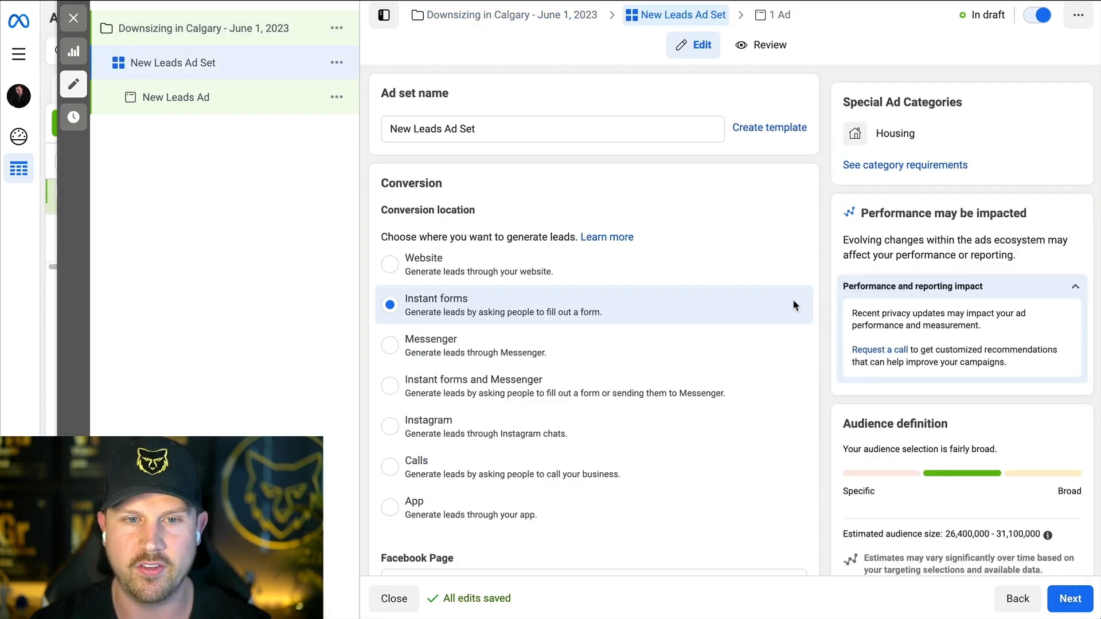
Rename the ad set as "Calgary Downsizing Buyers & Sellers".
drag(492, 131, 280, 129)
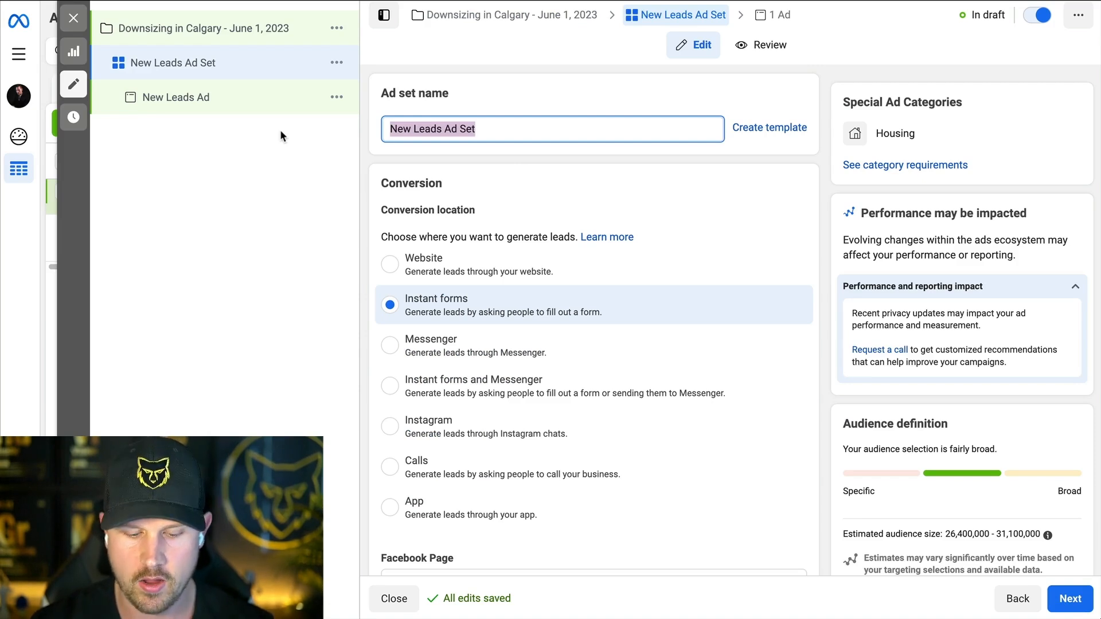
text(Calgary )
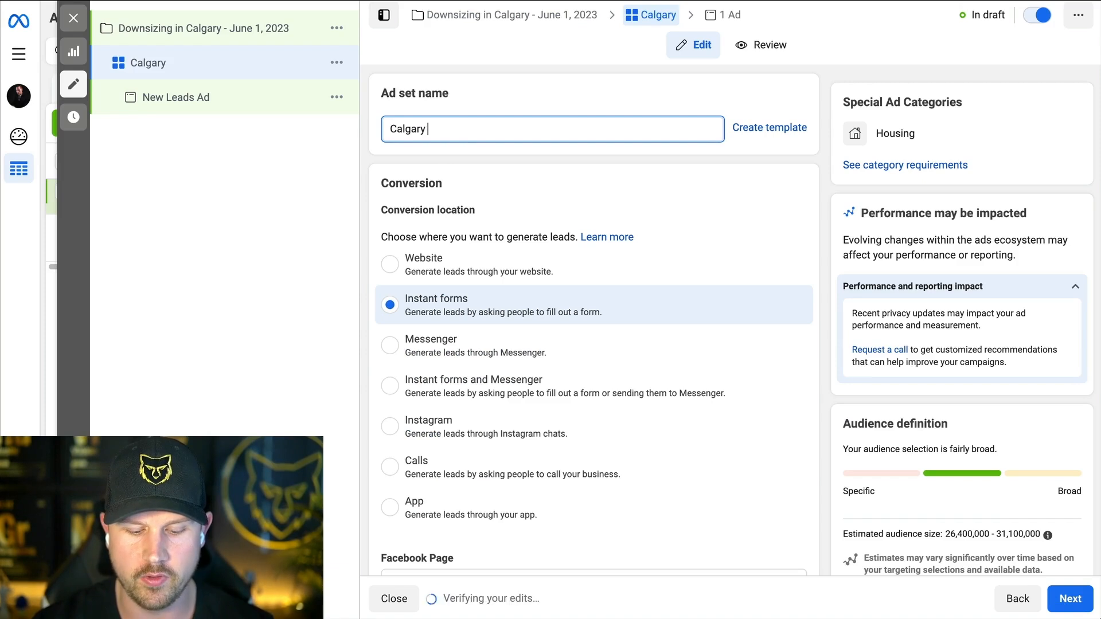
text(Downsizing Buyers & Sellers)
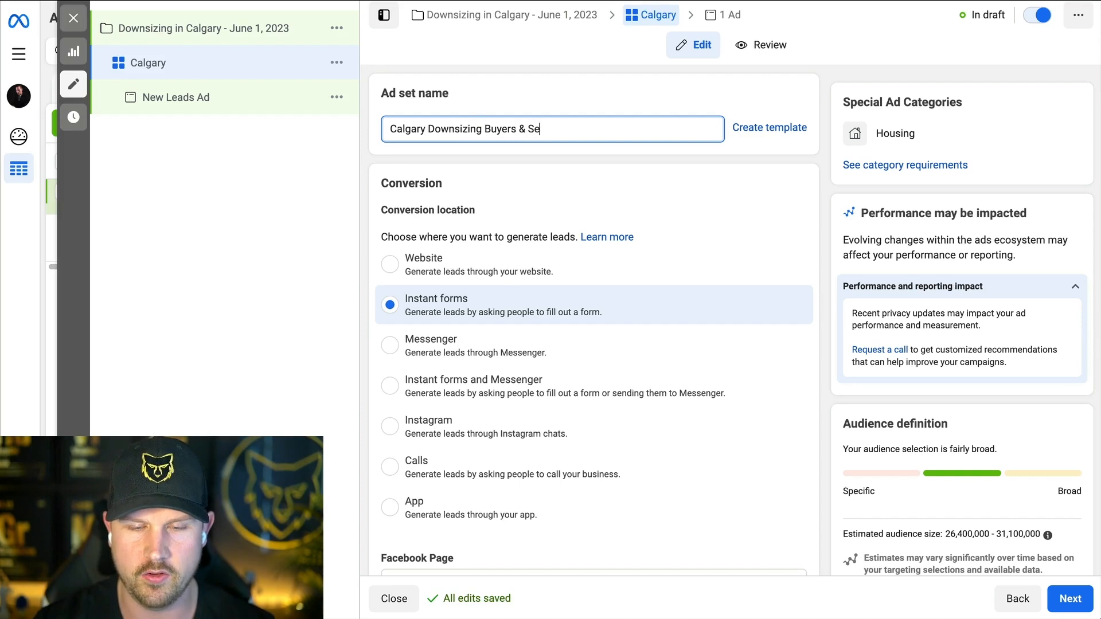
click(485, 88)
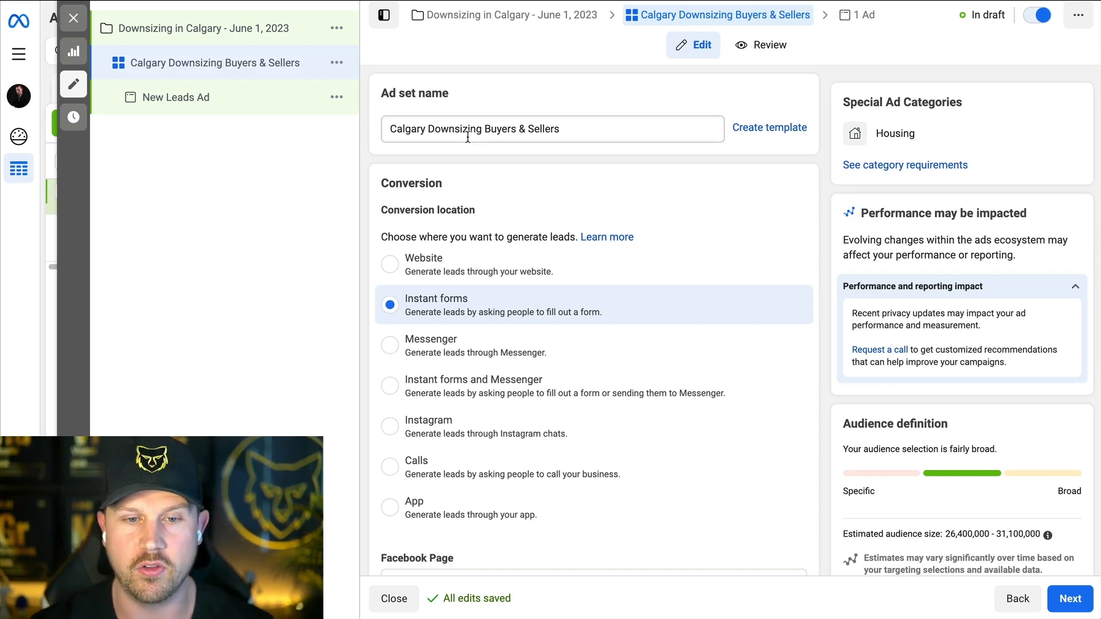
Review the ad set's conversion location options and the Lead Ads Terms status of the selected Facebook Page.
scroll(468, 136, down, 1)
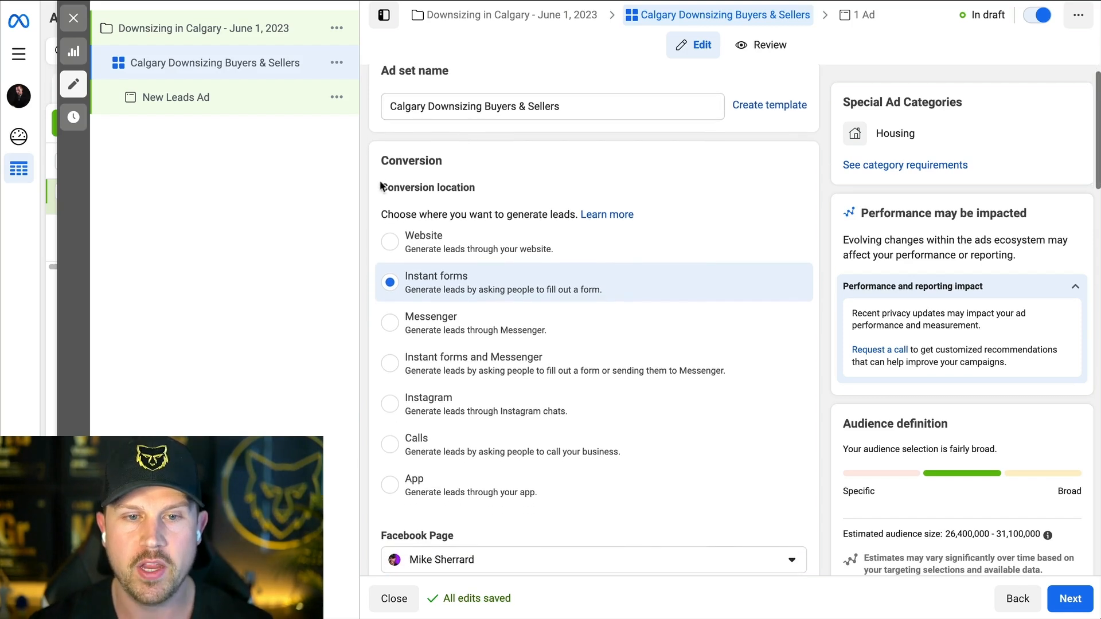
drag(384, 164, 456, 163)
click(455, 163)
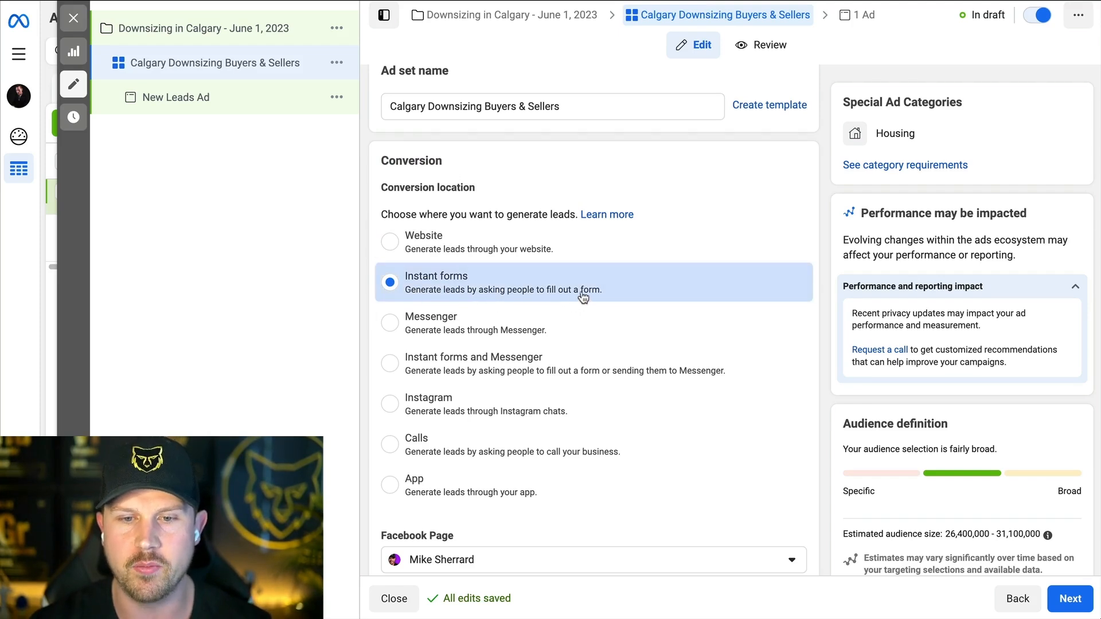
scroll(610, 293, down, 6)
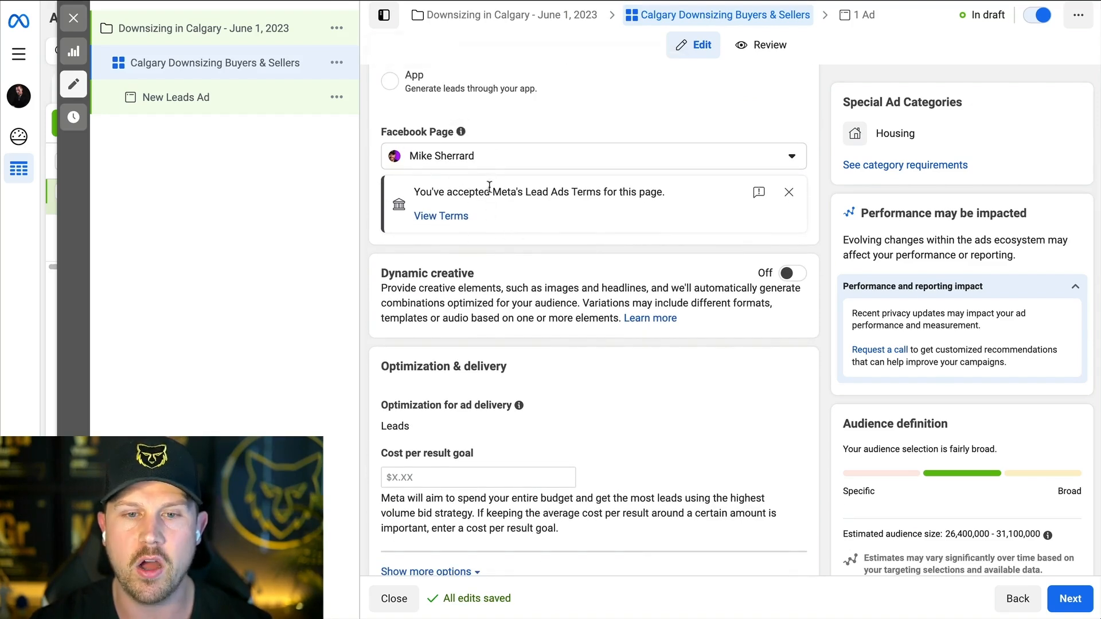
drag(463, 192, 637, 191)
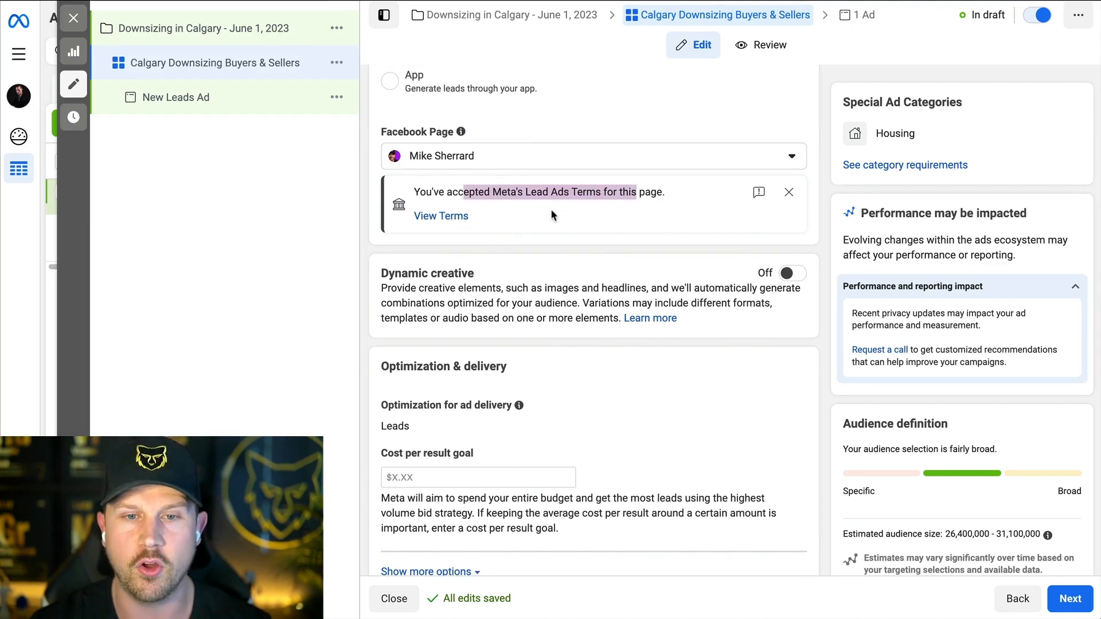
Switch the Facebook Page to BRICK & BLVD to check its Lead Ads Terms, and restore the original page.
click(494, 162)
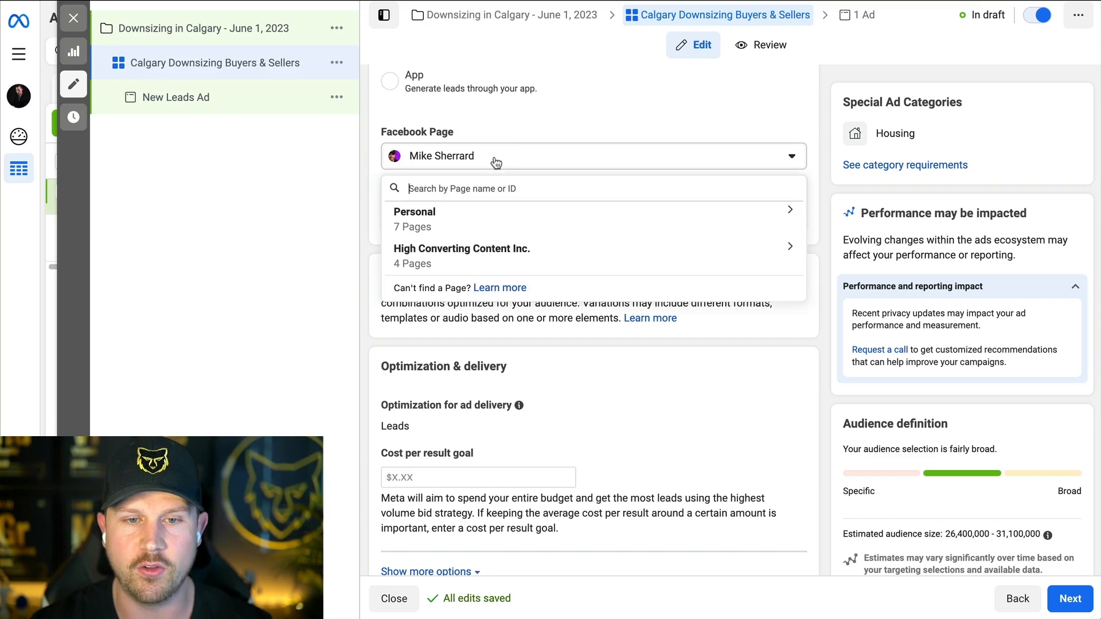
click(485, 223)
click(489, 264)
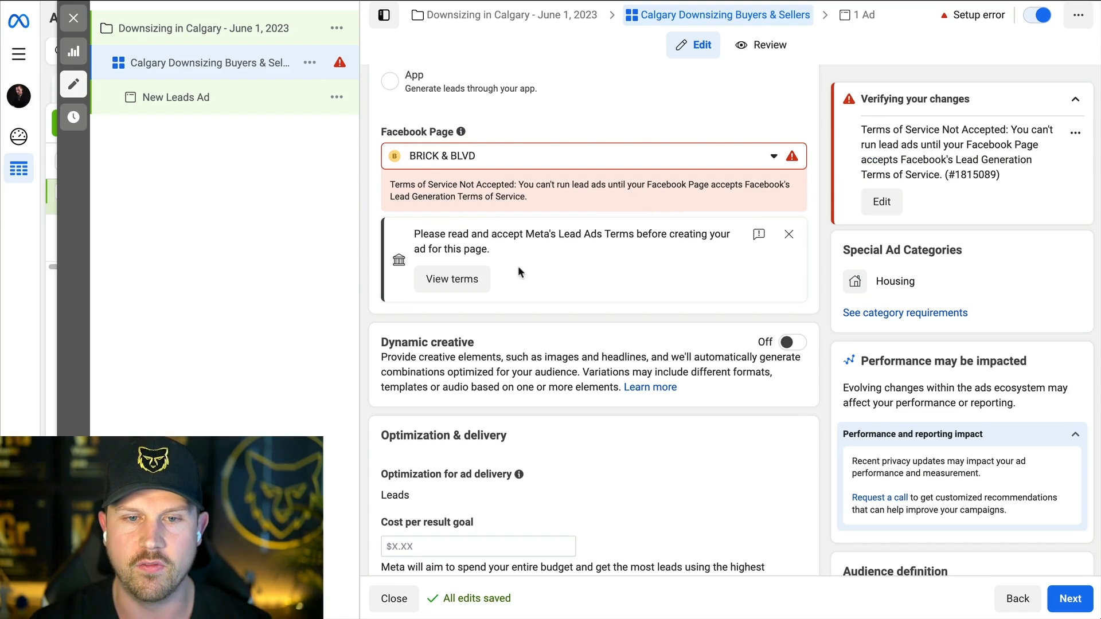
click(539, 157)
scroll(516, 309, down, 3)
click(499, 290)
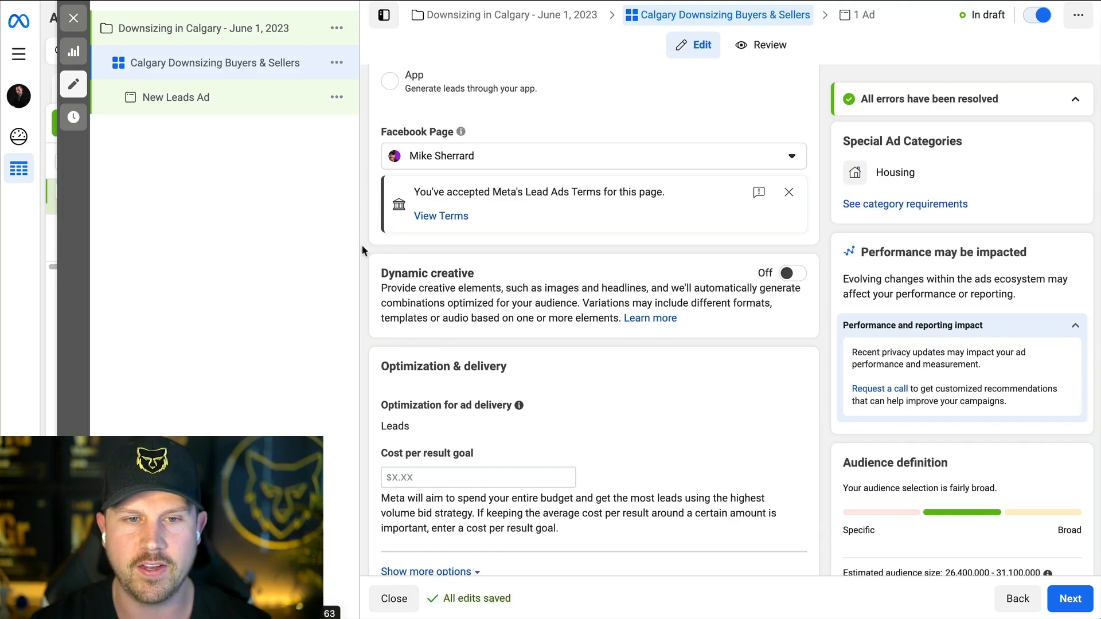
Review the dynamic creative setting, the optimization for ad delivery and the explanation of the cost per result goal.
scroll(393, 275, down, 1)
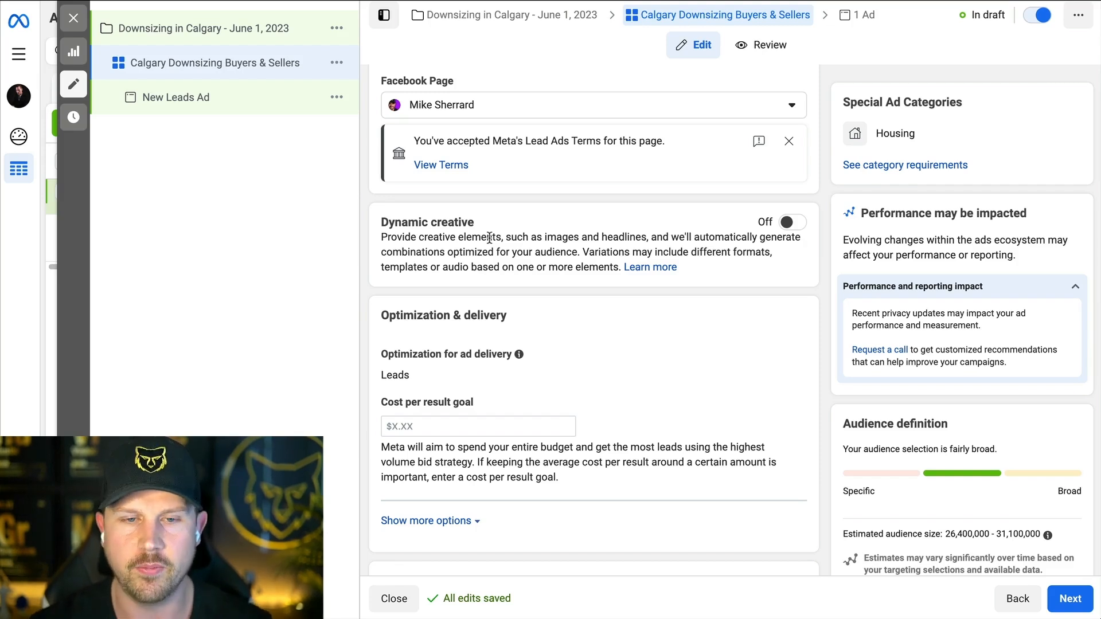
scroll(495, 226, down, 2)
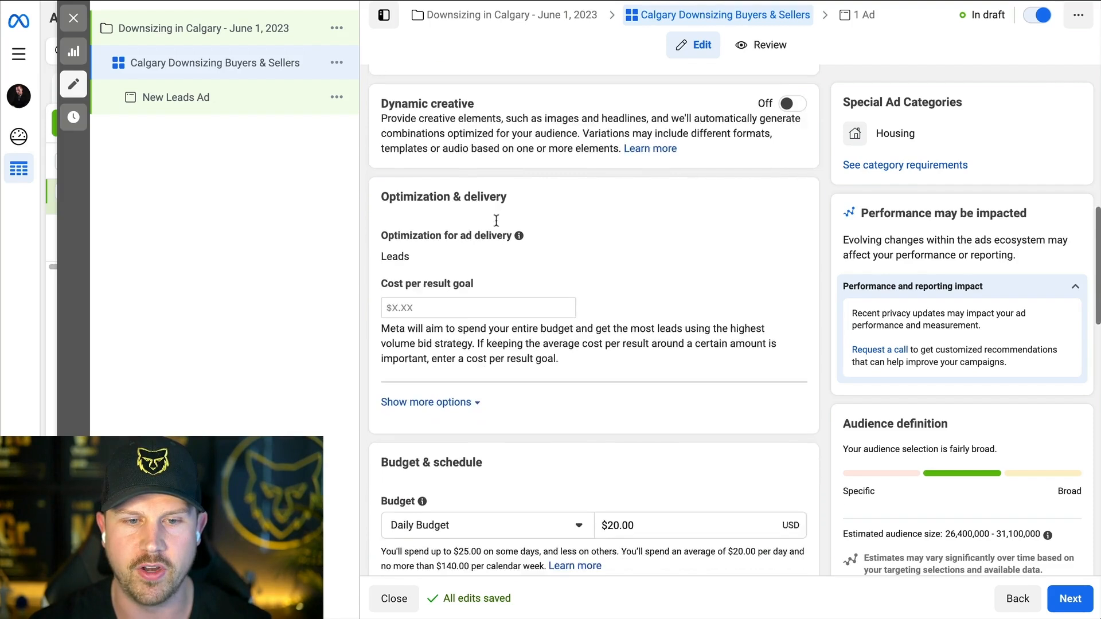
scroll(496, 221, down, 1)
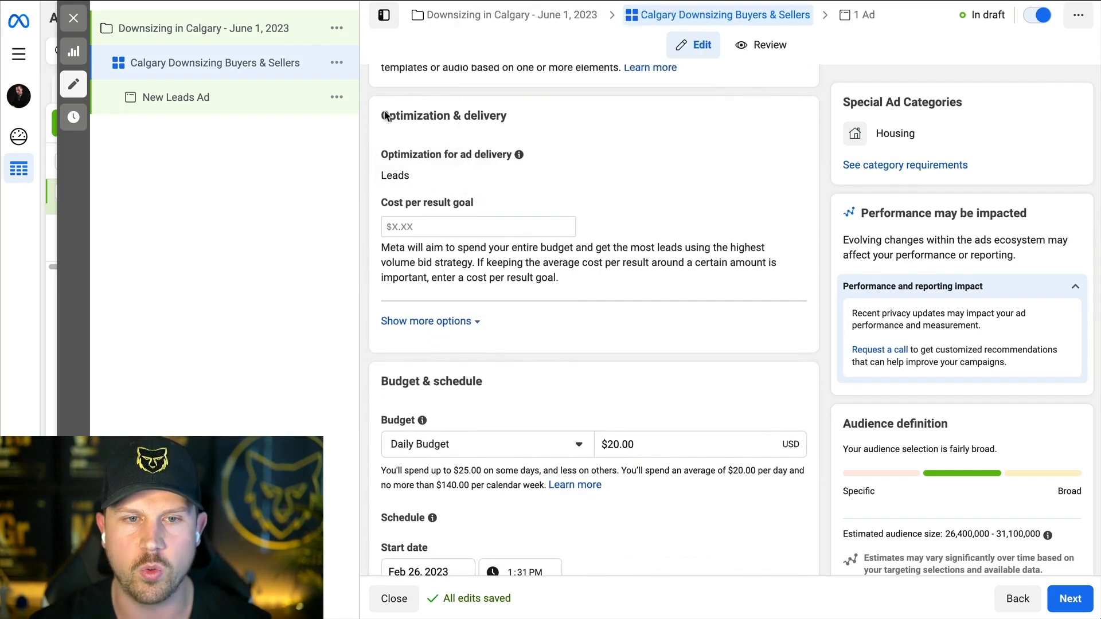
drag(385, 117, 548, 118)
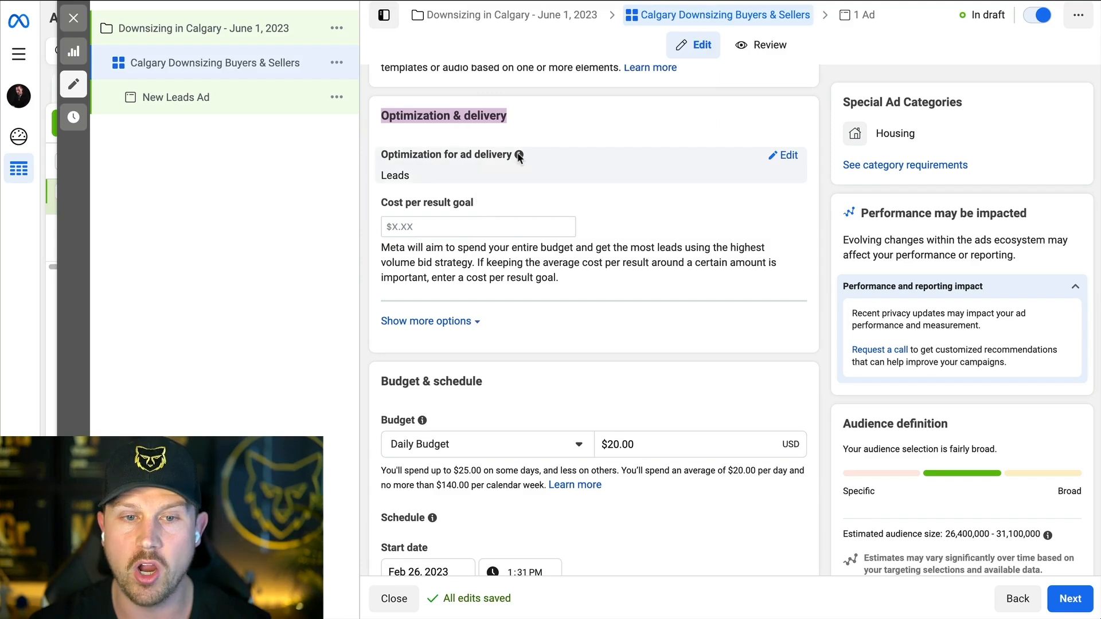
mouse_move(480, 204)
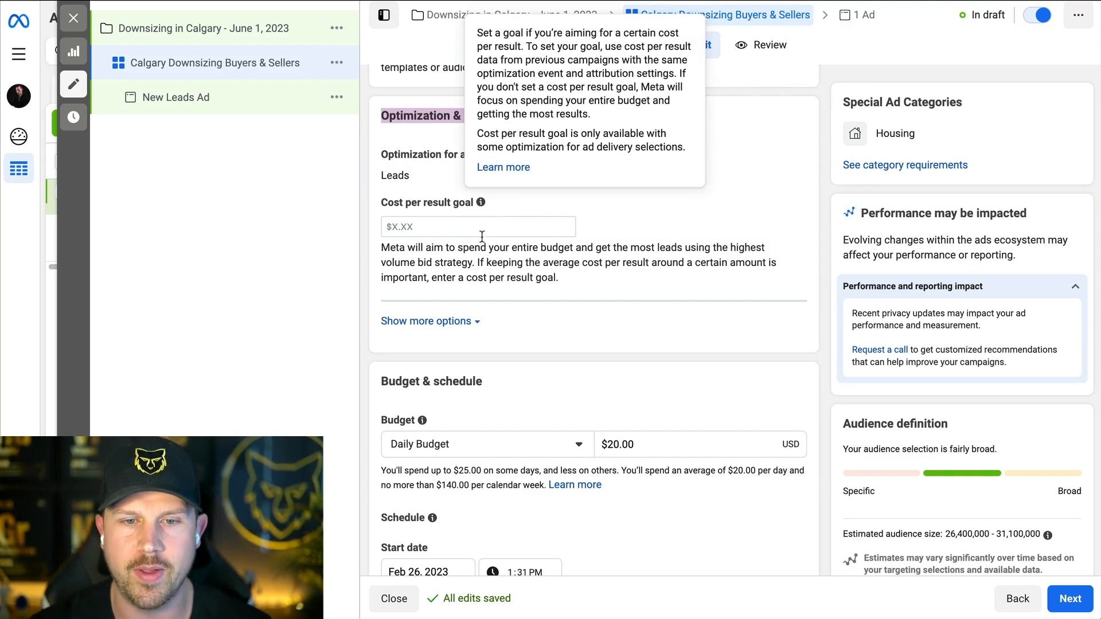
drag(423, 247, 572, 278)
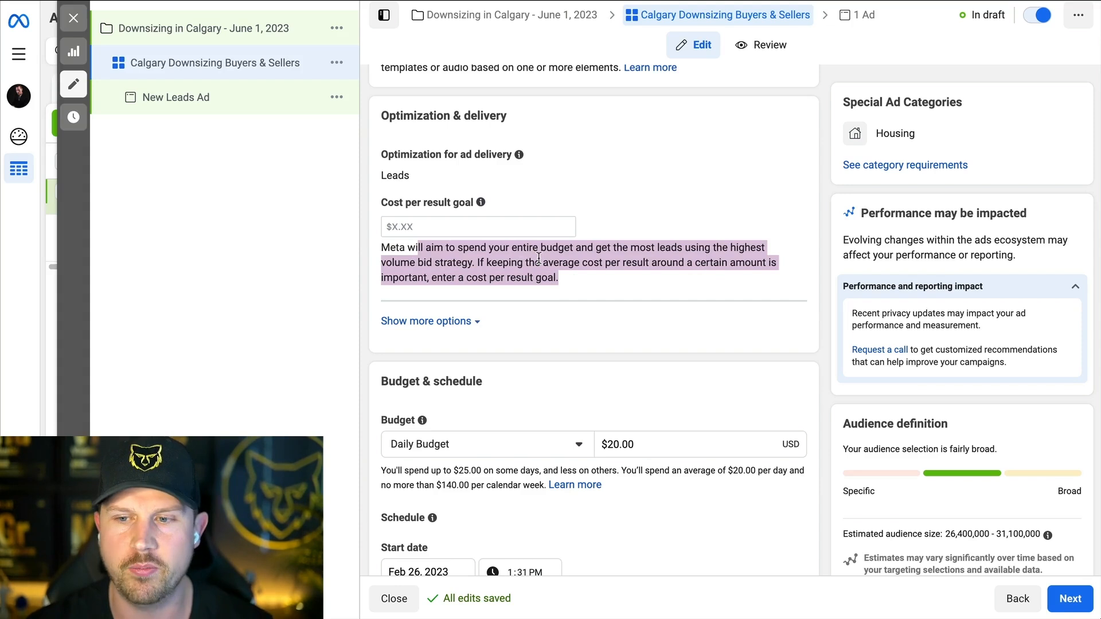
click(555, 270)
drag(565, 283, 365, 208)
click(458, 256)
Review the daily budget type and read how spending is averaged per day and capped per calendar week.
scroll(458, 257, down, 1)
scroll(458, 258, down, 5)
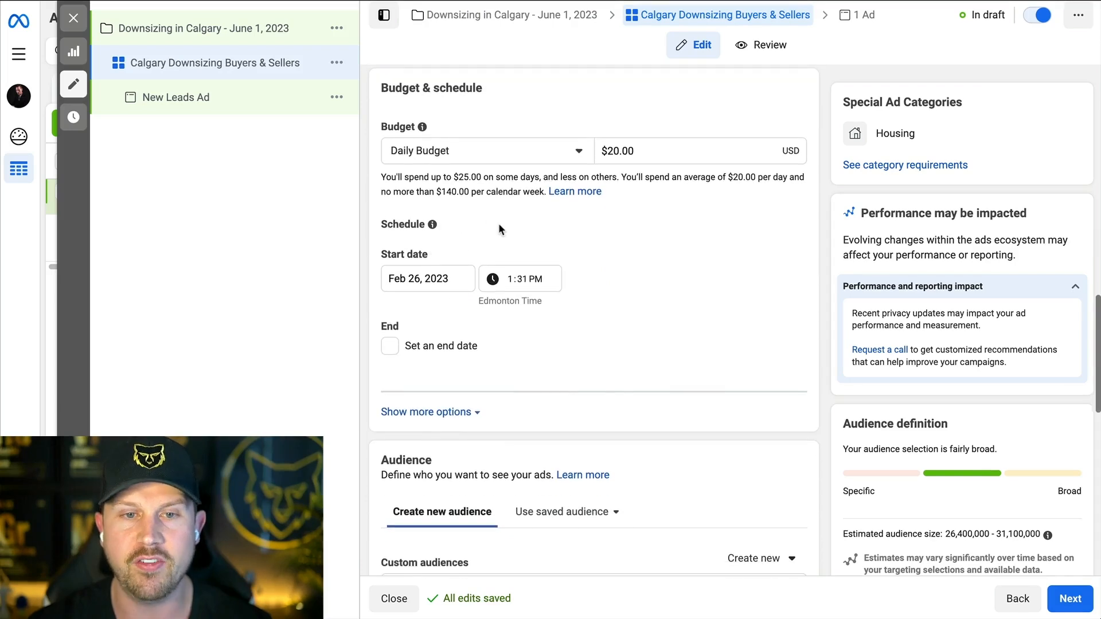
scroll(499, 226, down, 1)
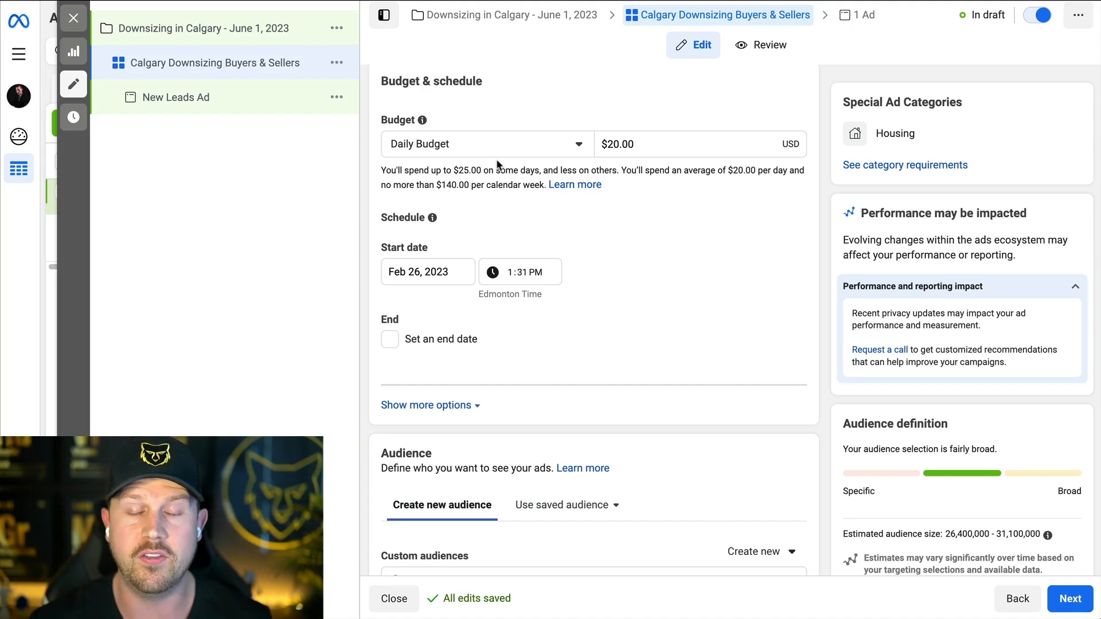
click(579, 146)
click(577, 91)
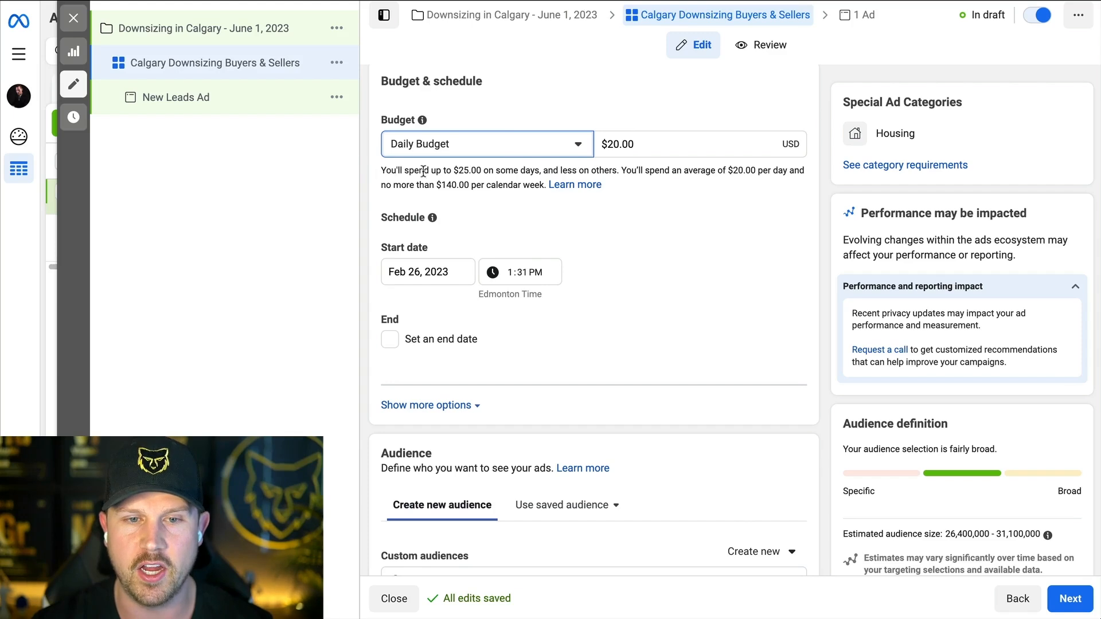
drag(436, 185, 480, 185)
click(487, 185)
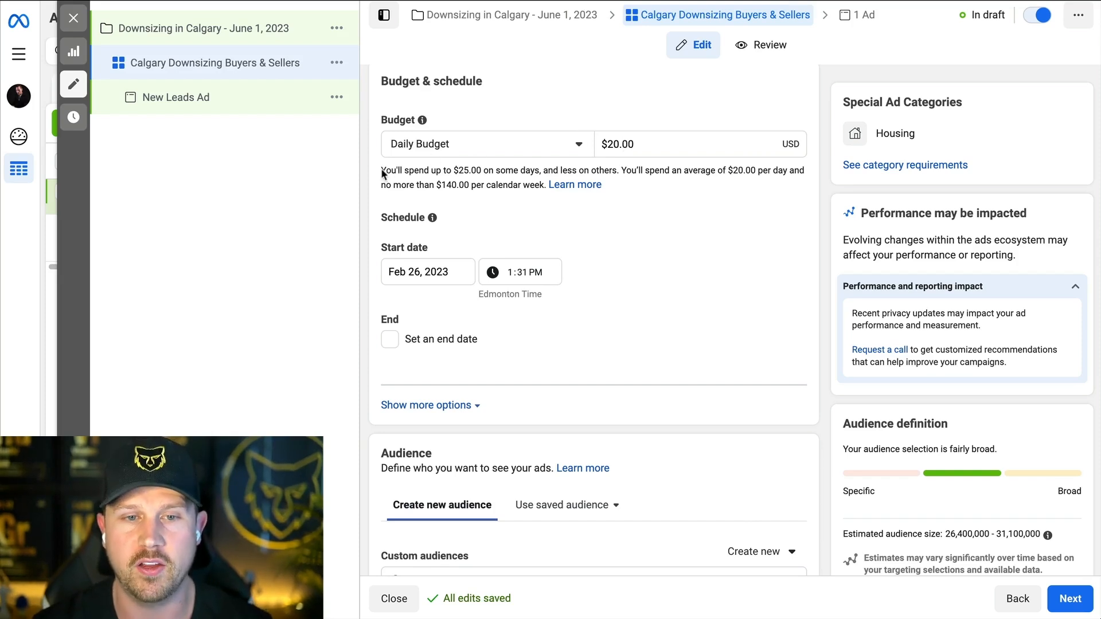
drag(440, 171, 539, 168)
double_click(581, 170)
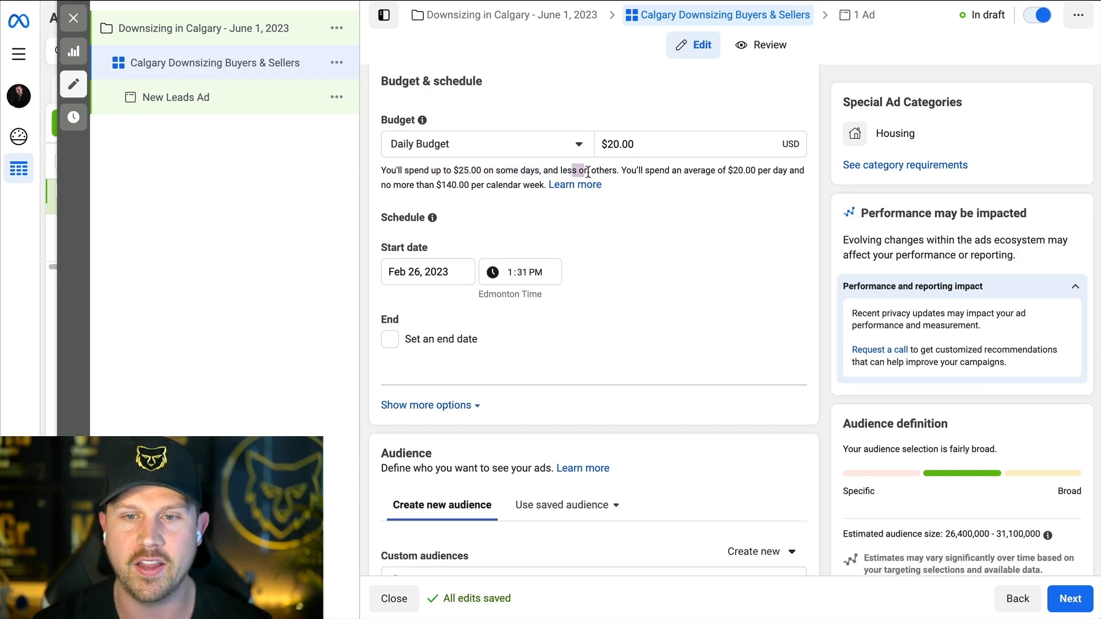
drag(621, 173, 542, 188)
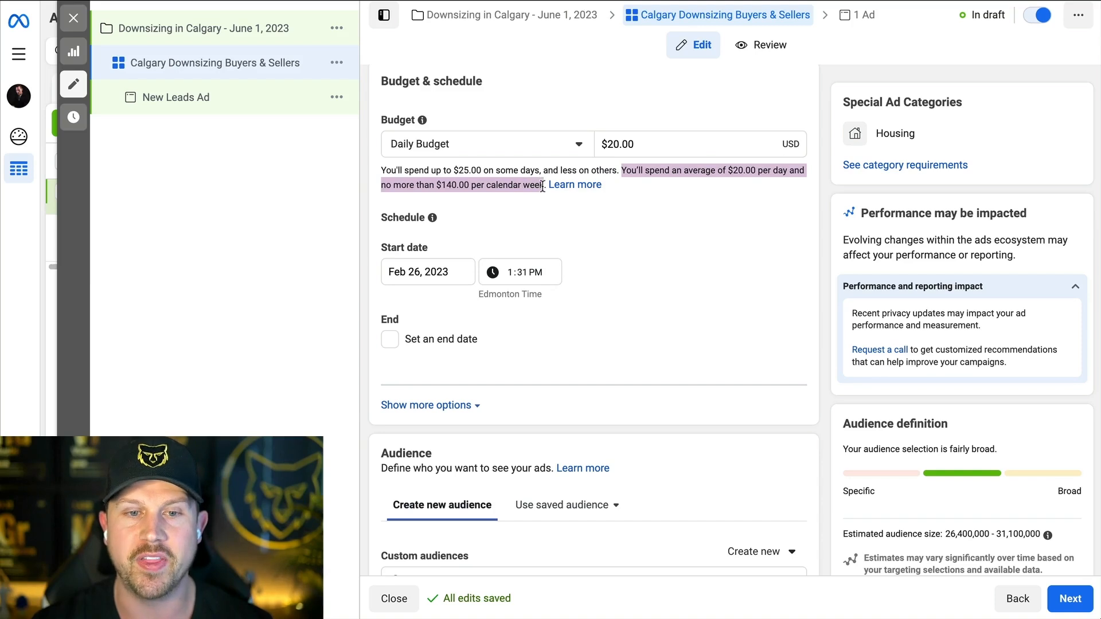
click(461, 182)
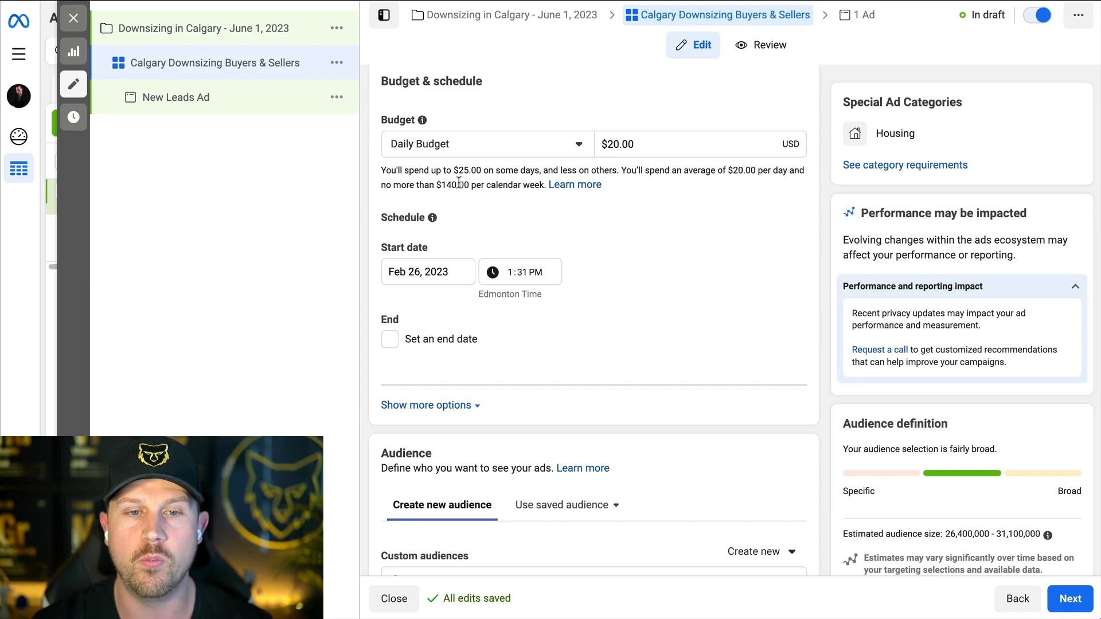
drag(435, 184, 486, 184)
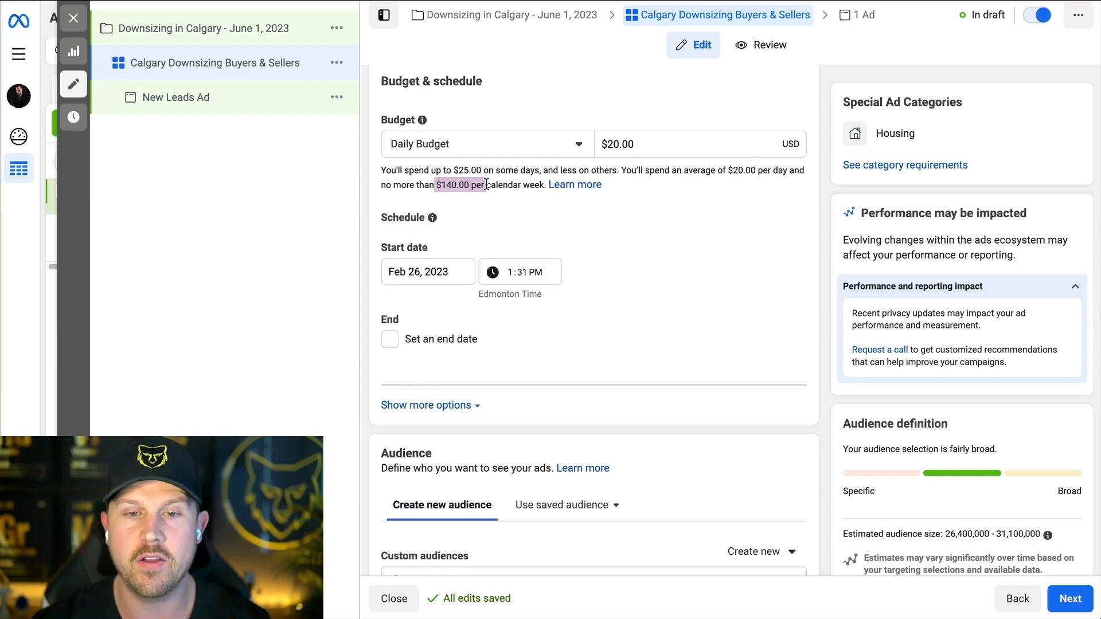
click(487, 183)
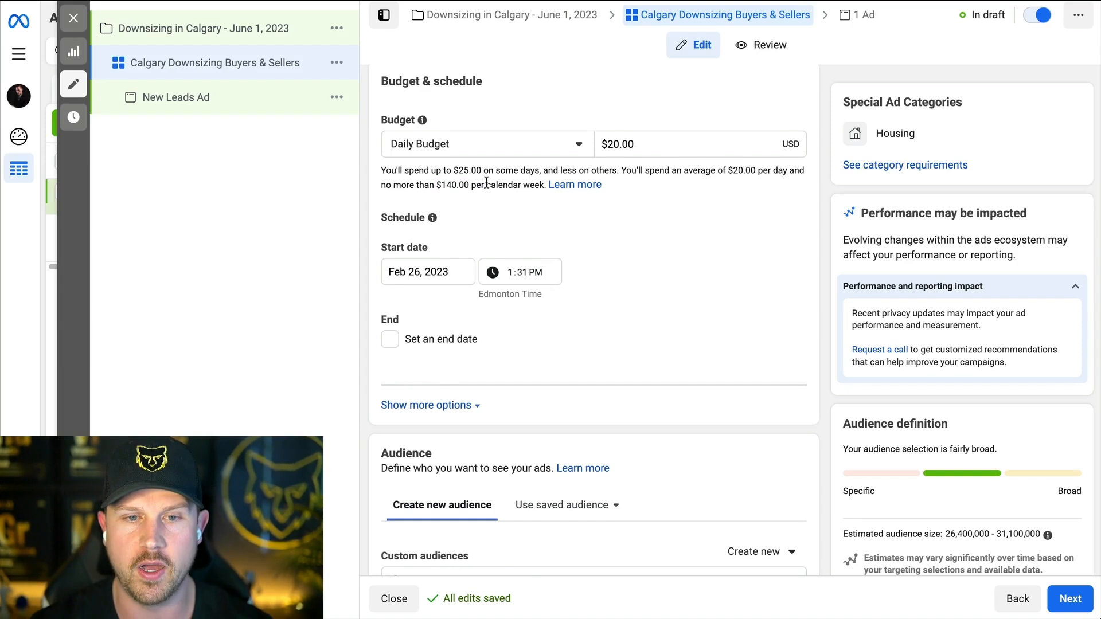
Enable an end date in the ad set's schedule and set it to June 19, 2023.
scroll(486, 183, down, 1)
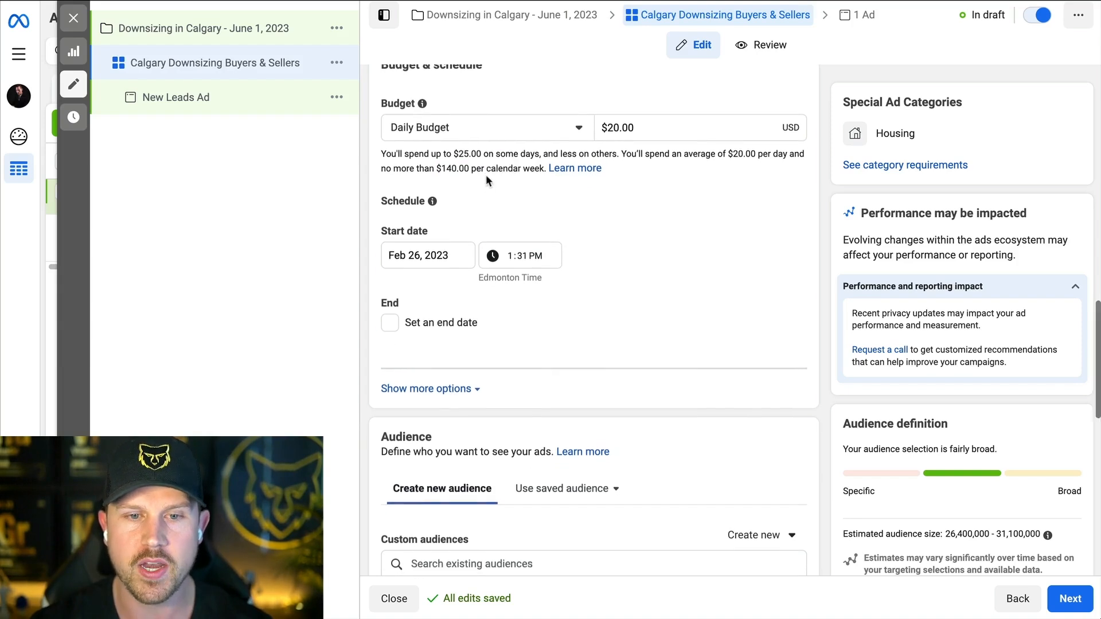
scroll(486, 174, down, 1)
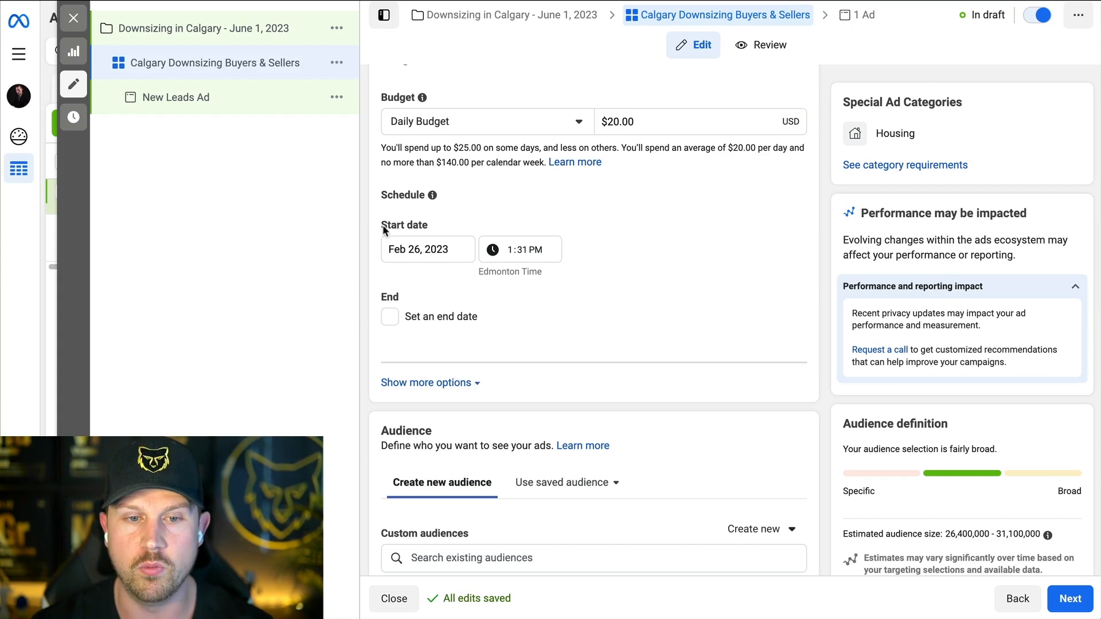
drag(383, 225, 441, 234)
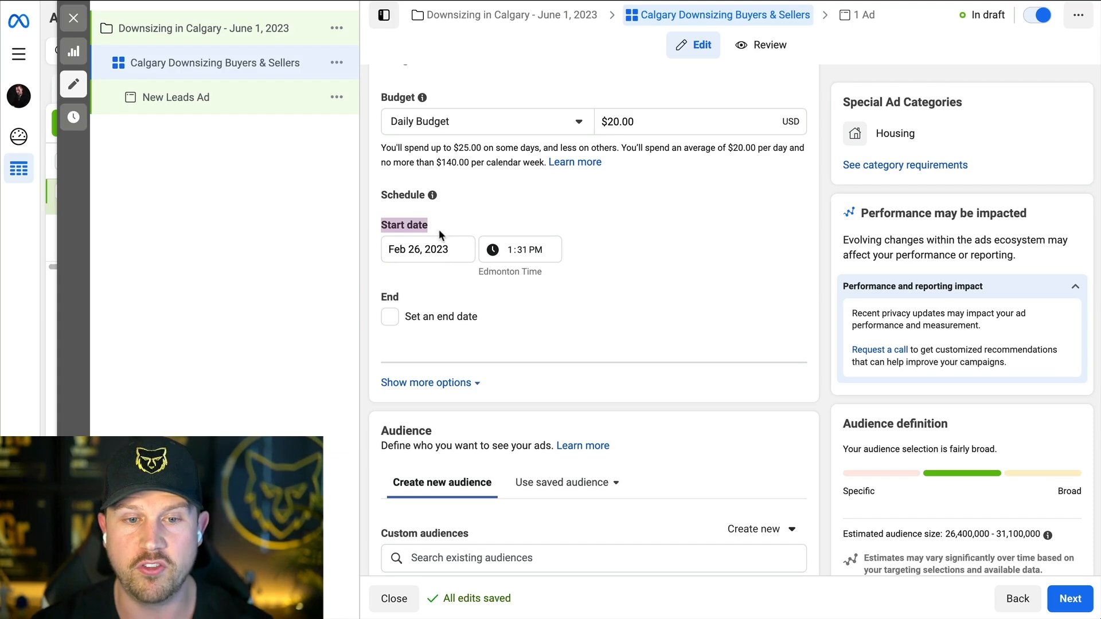
click(399, 317)
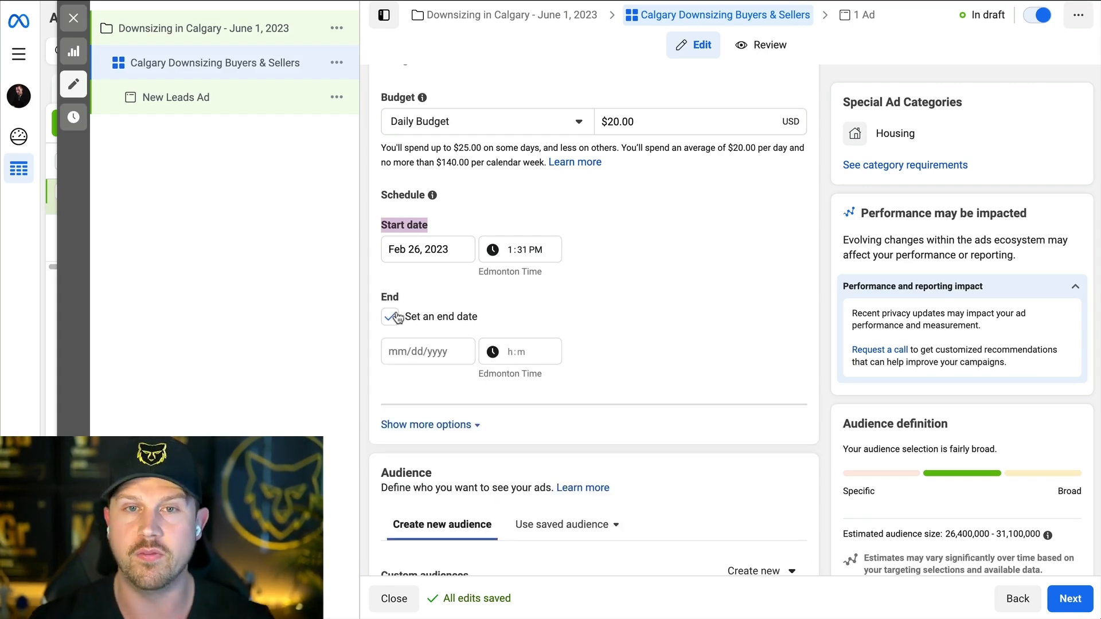
click(446, 352)
click(544, 384)
click(543, 384)
click(543, 384)
click(543, 384)
click(544, 385)
click(544, 384)
click(396, 384)
click(395, 384)
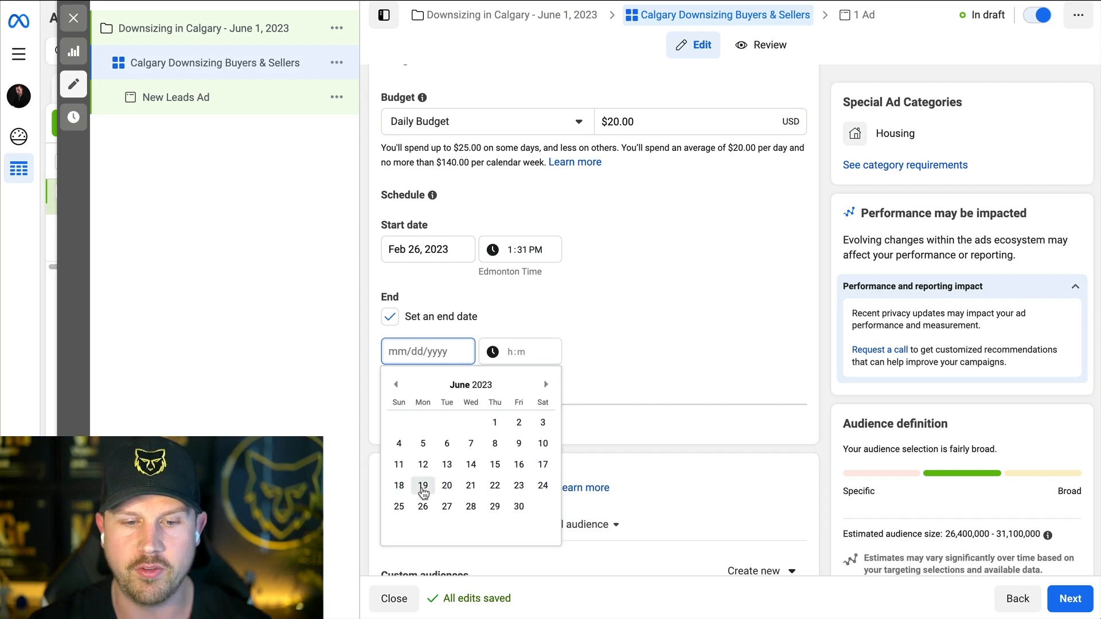
click(423, 486)
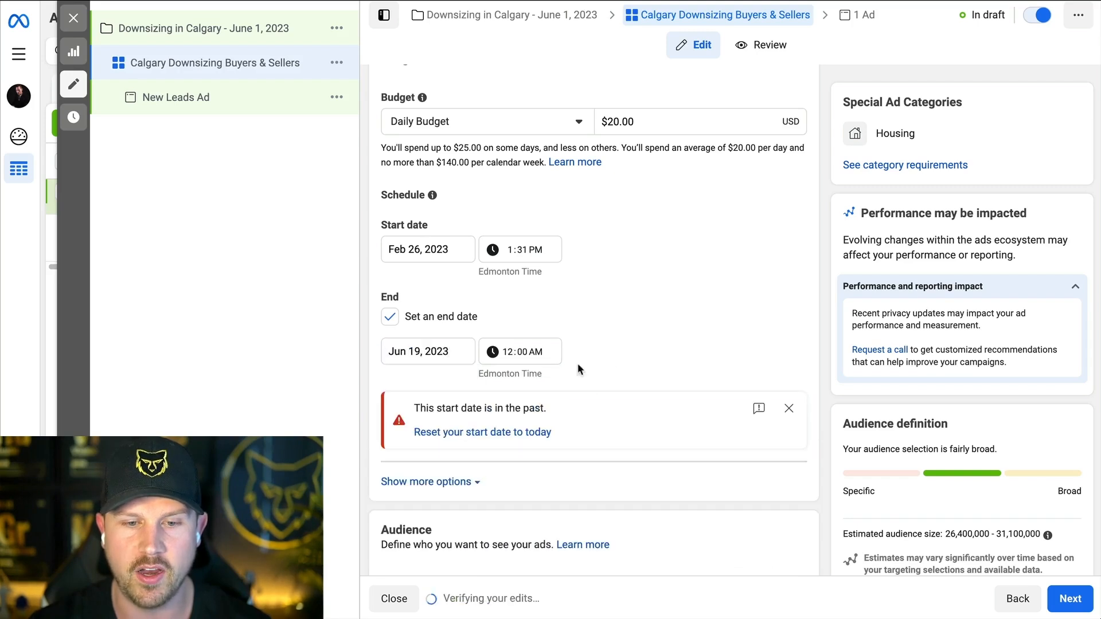
Reset the ad set's past start date and reschedule the start for June 3, 2023.
click(502, 433)
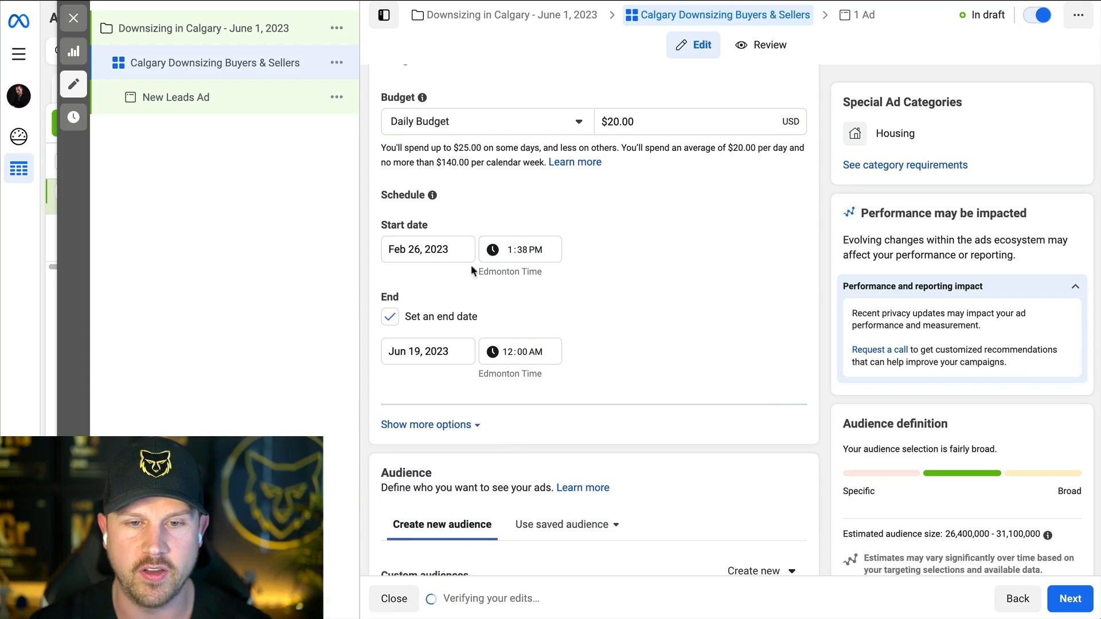
click(425, 249)
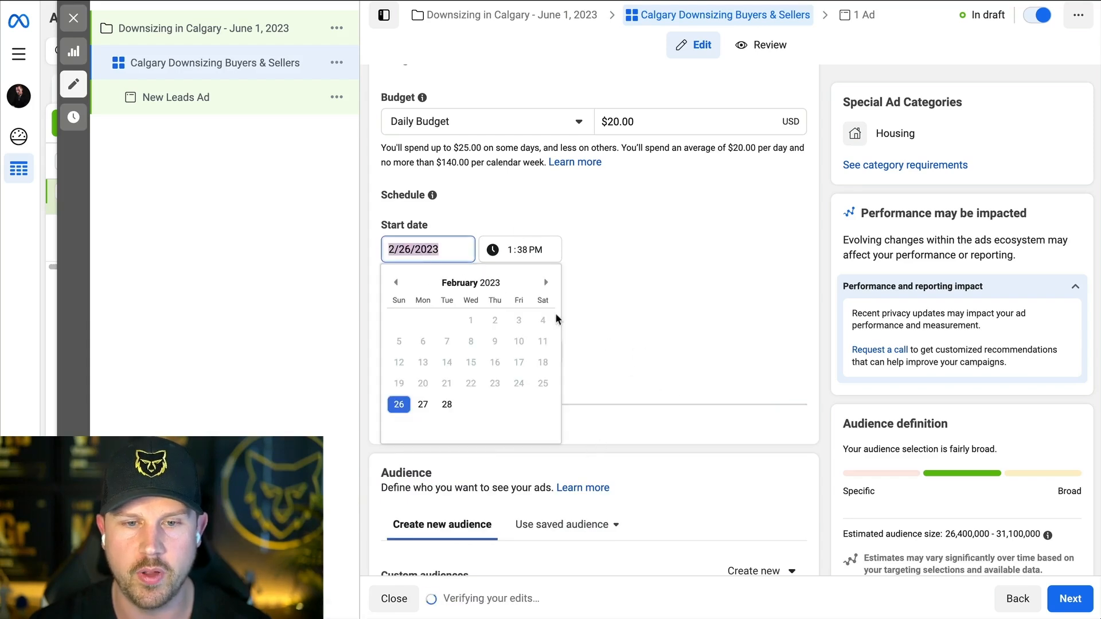
click(546, 283)
click(546, 283)
click(546, 283)
click(546, 282)
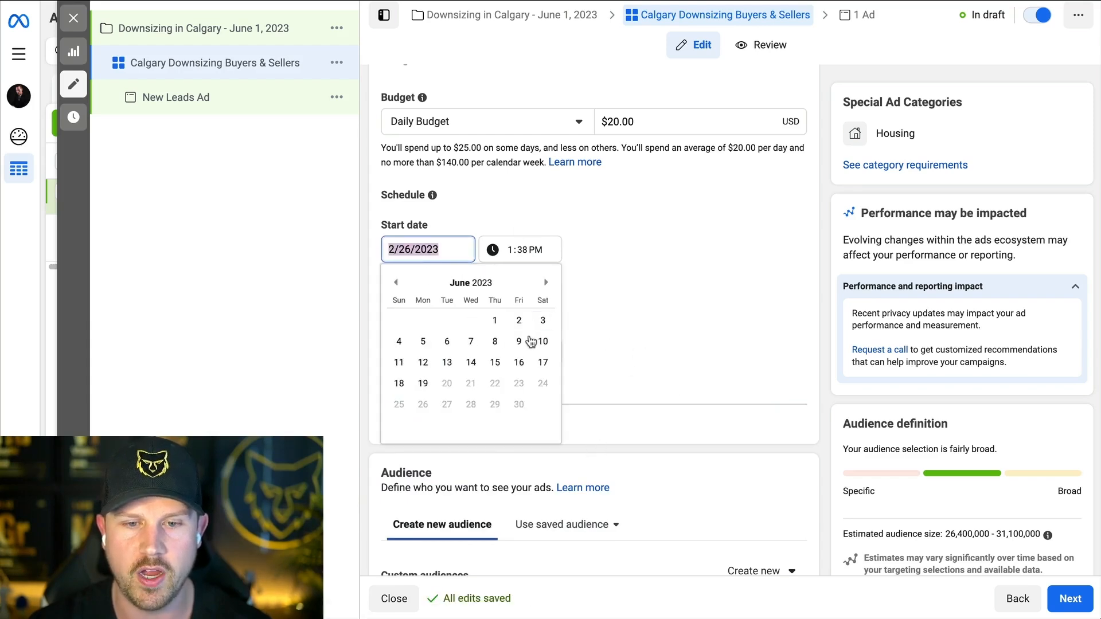
click(519, 320)
click(439, 248)
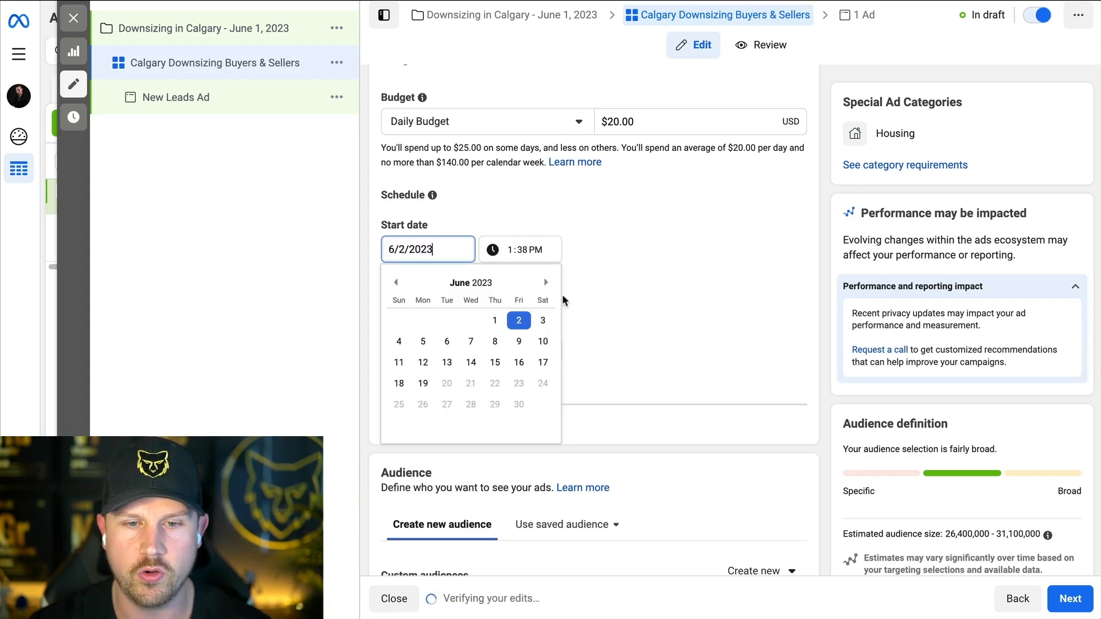
click(542, 320)
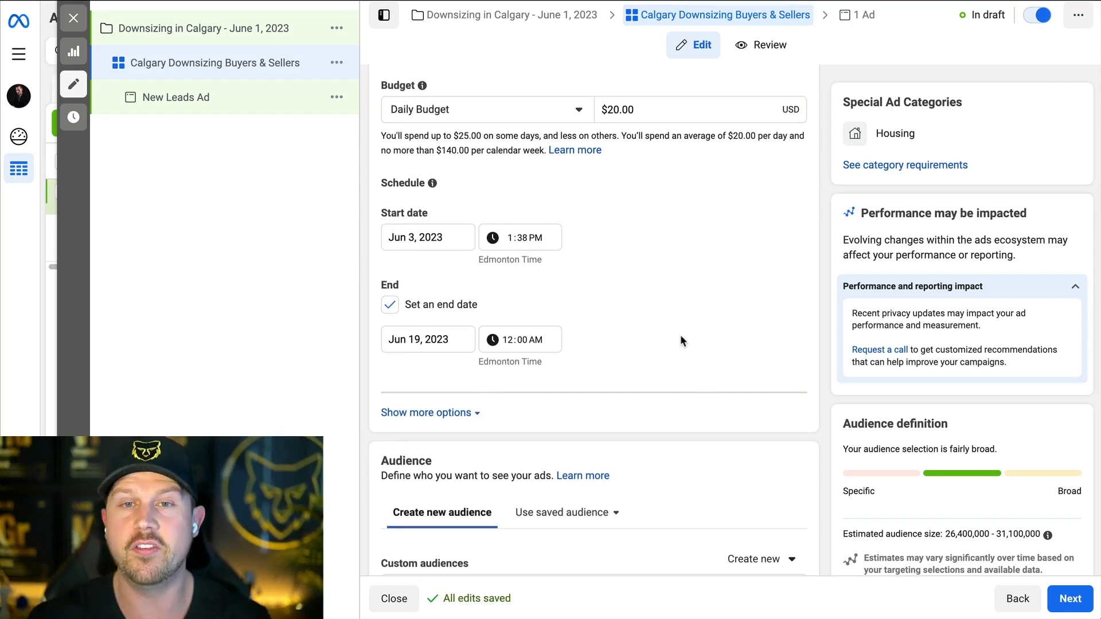
Examine the existing custom audiences available for the ad set without selecting any.
scroll(681, 336, down, 1)
scroll(682, 340, down, 5)
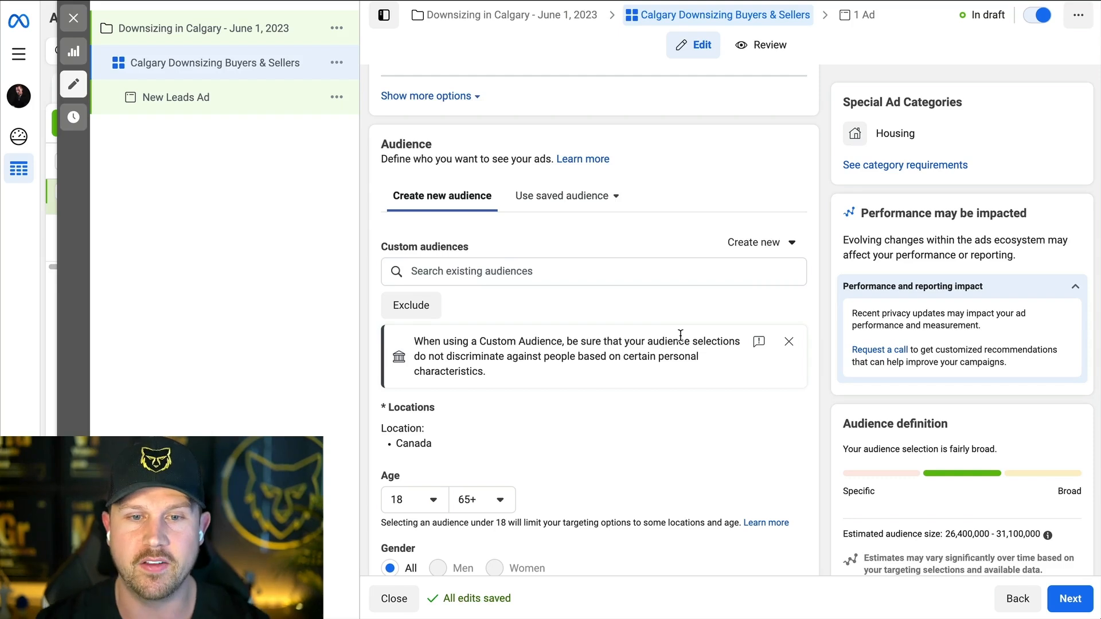
scroll(544, 272, down, 1)
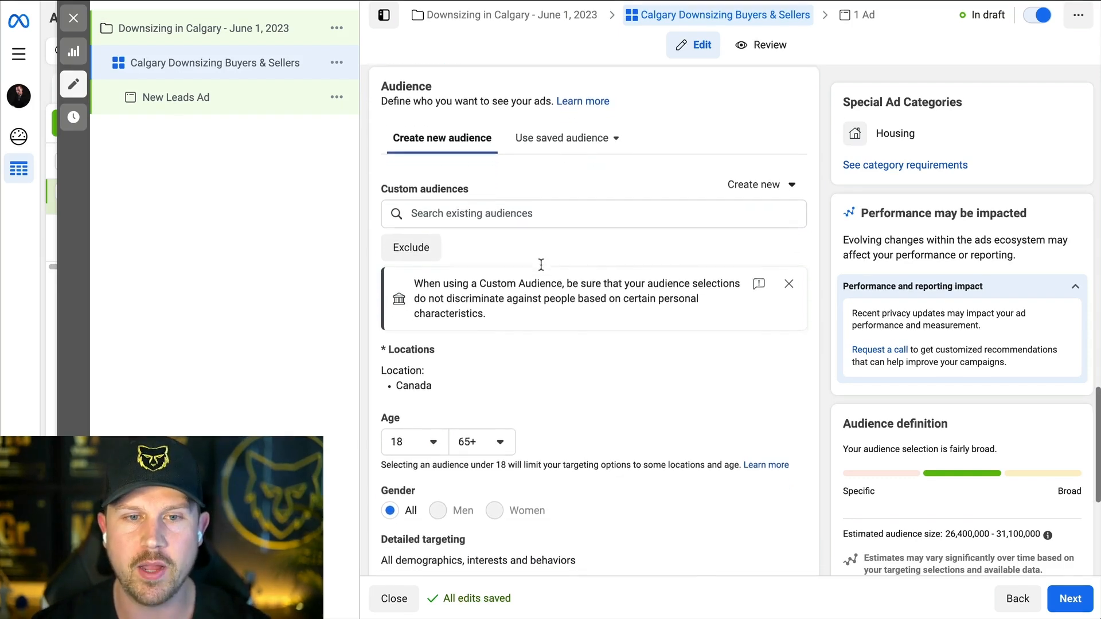
click(456, 212)
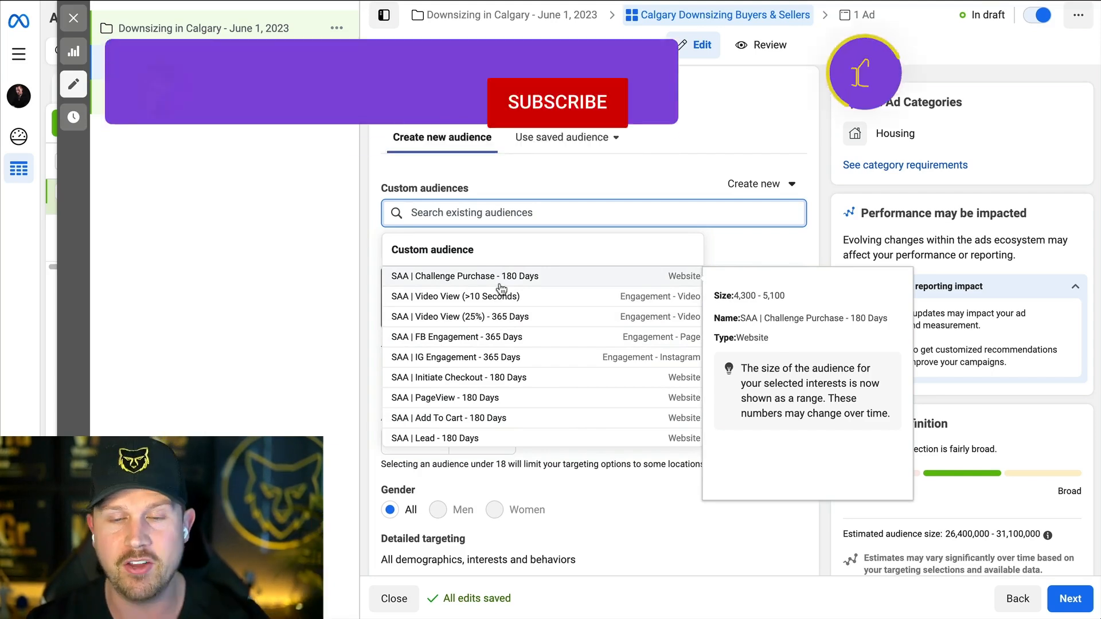
click(367, 211)
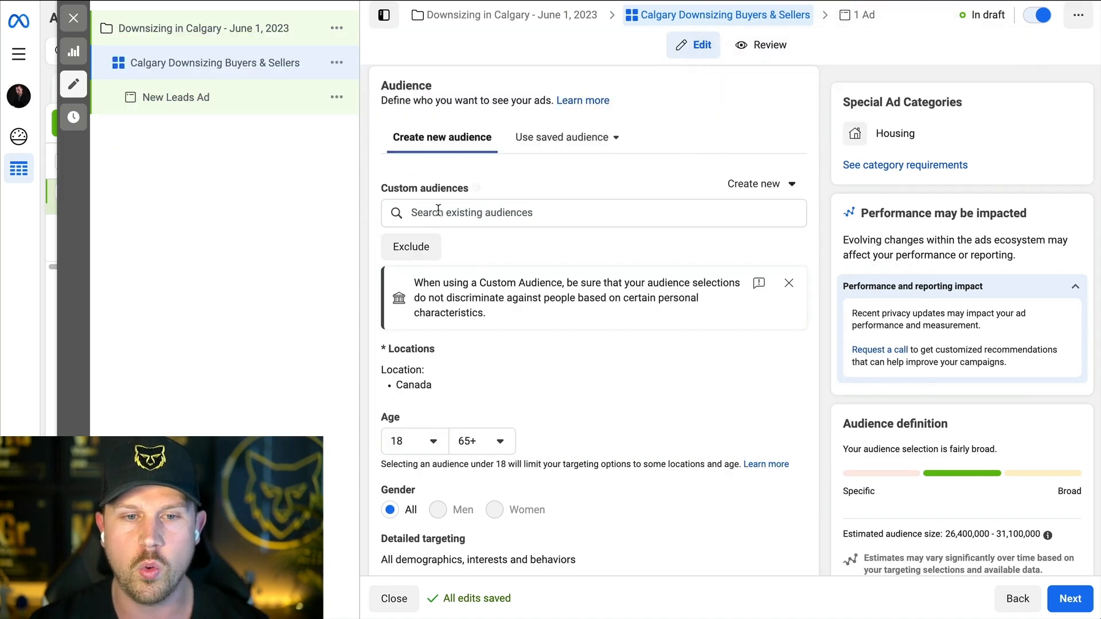
click(443, 213)
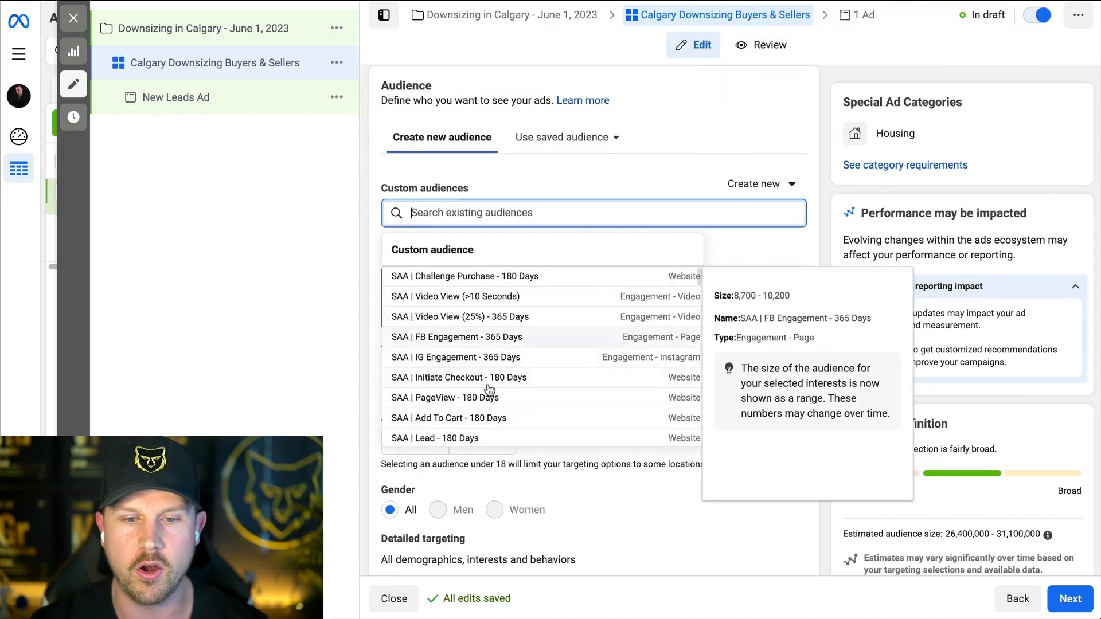
click(371, 220)
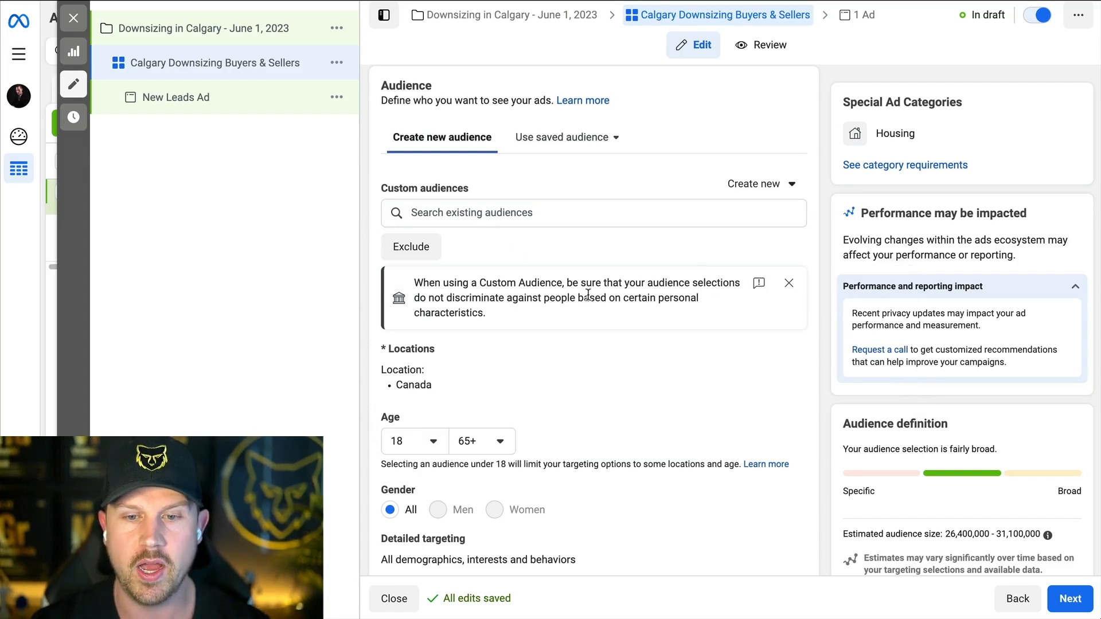
Replace Canada with Calgary, Alberta as the ad set's target location.
scroll(629, 332, down, 1)
mouse_move(741, 298)
click(785, 298)
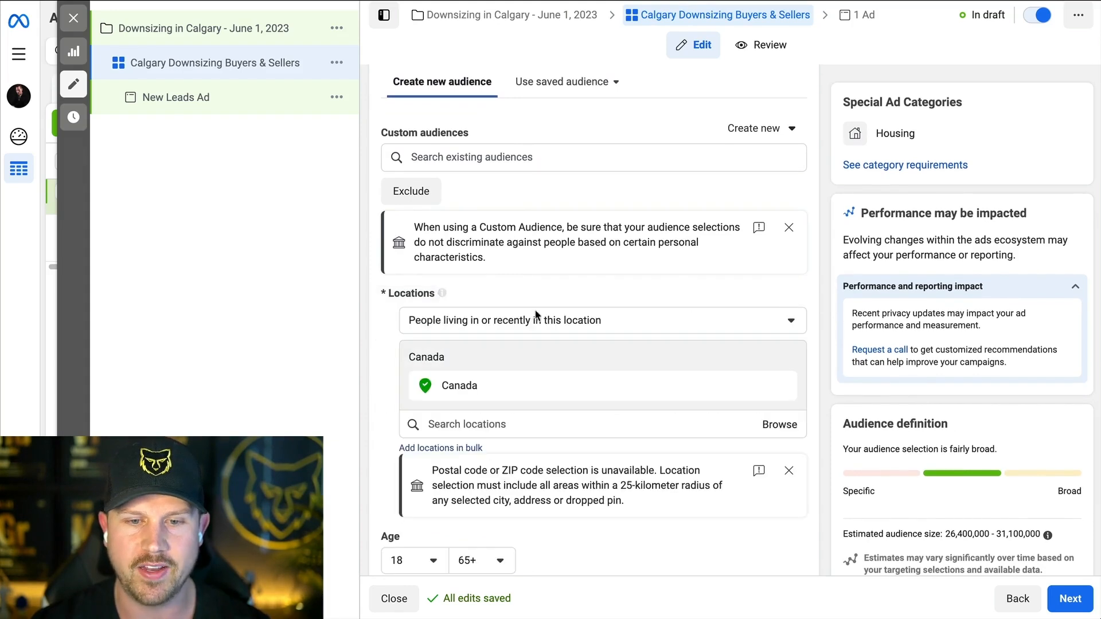
click(783, 386)
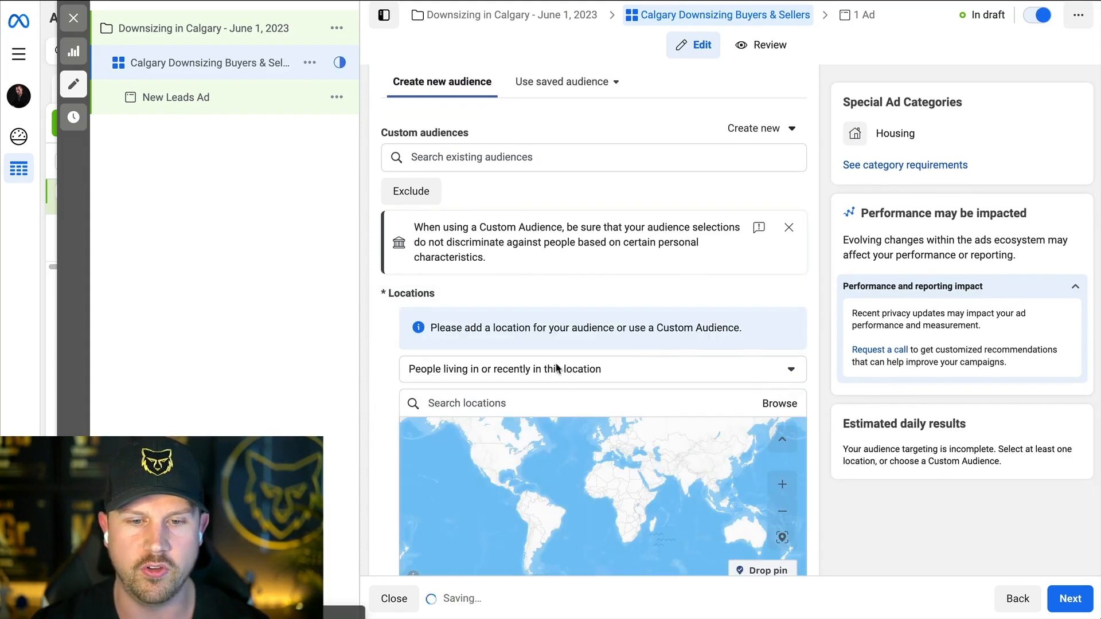
click(498, 404)
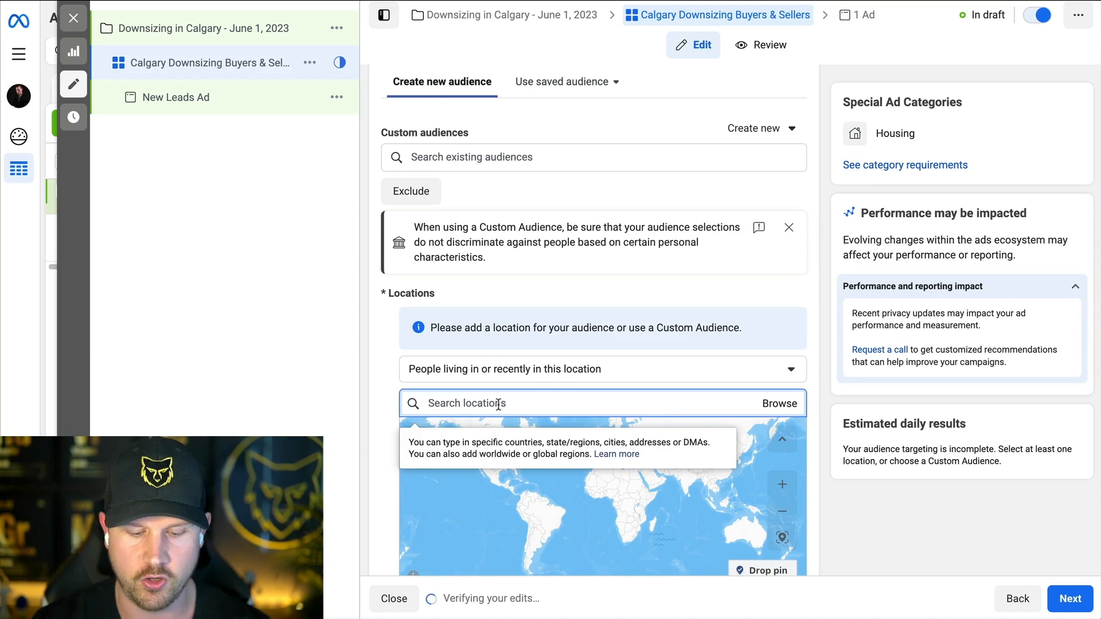
text(calgary)
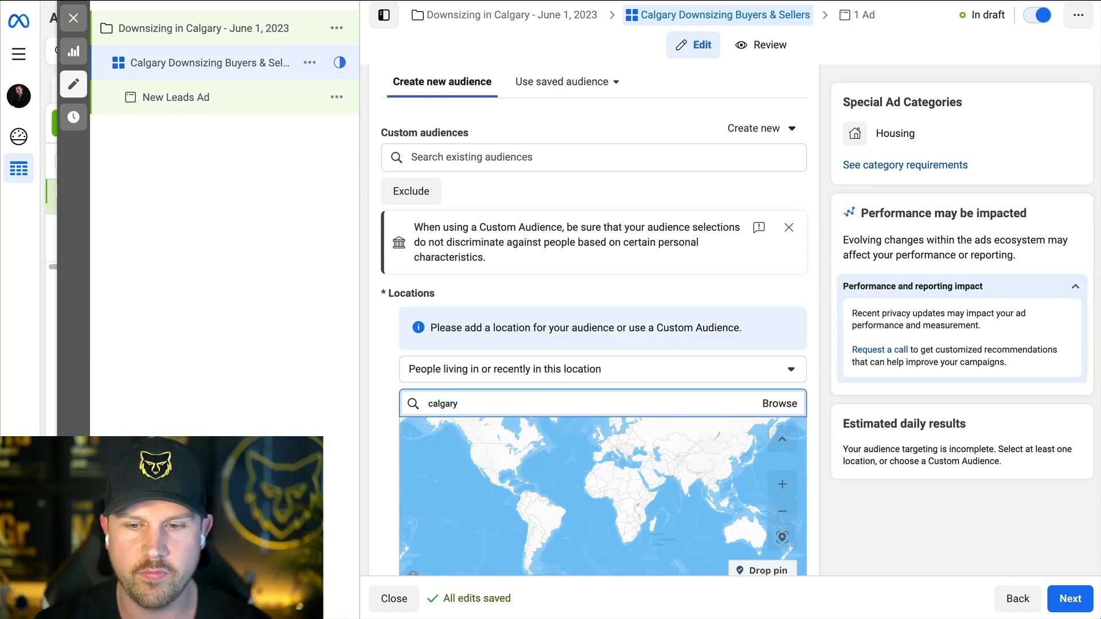
click(455, 433)
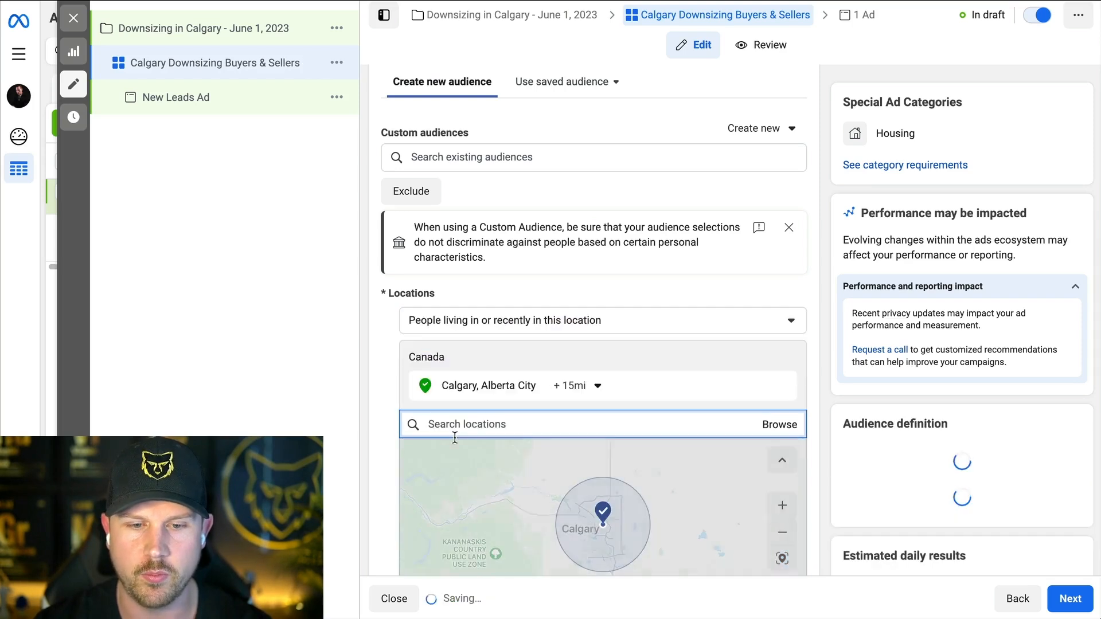
Check the radius setting of the Calgary location and read the notice about postal code and 25-kilometer radius restrictions.
click(599, 385)
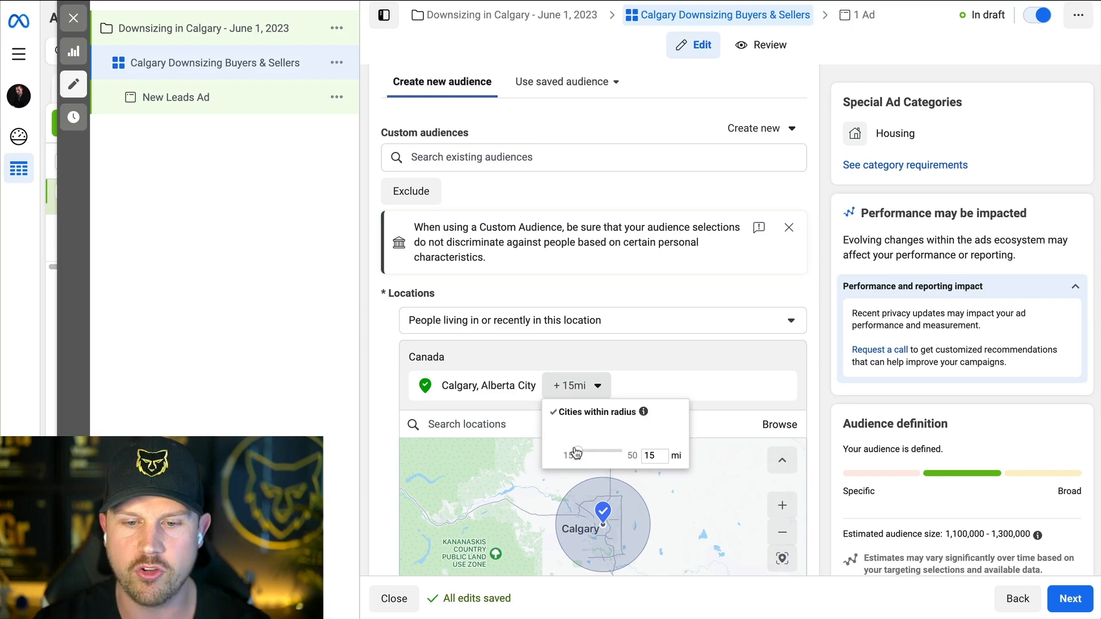
click(393, 370)
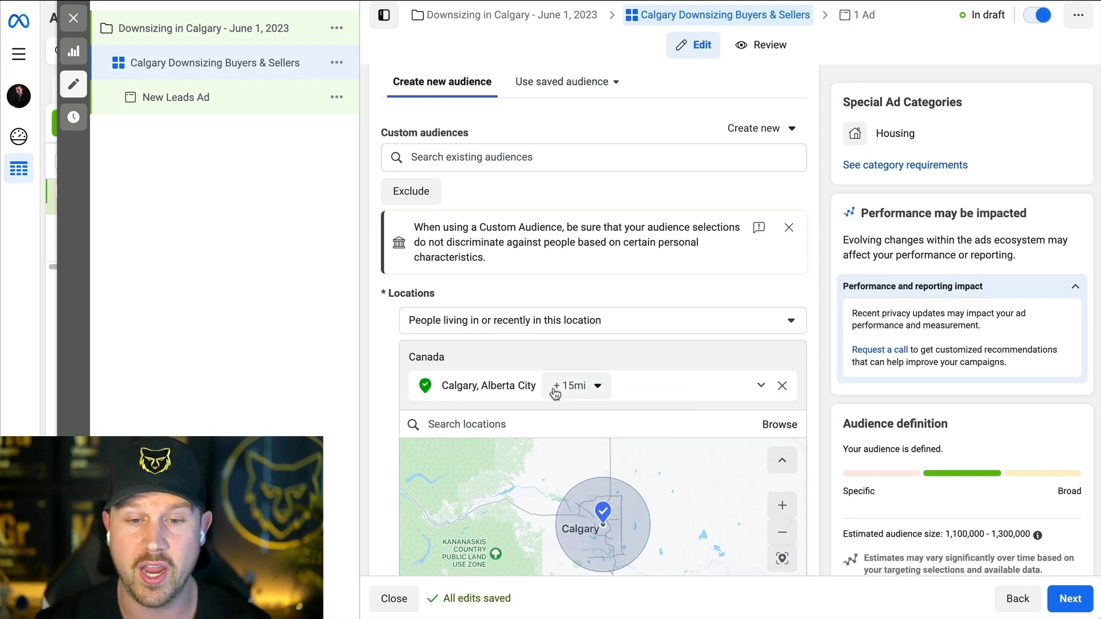
scroll(386, 347, down, 2)
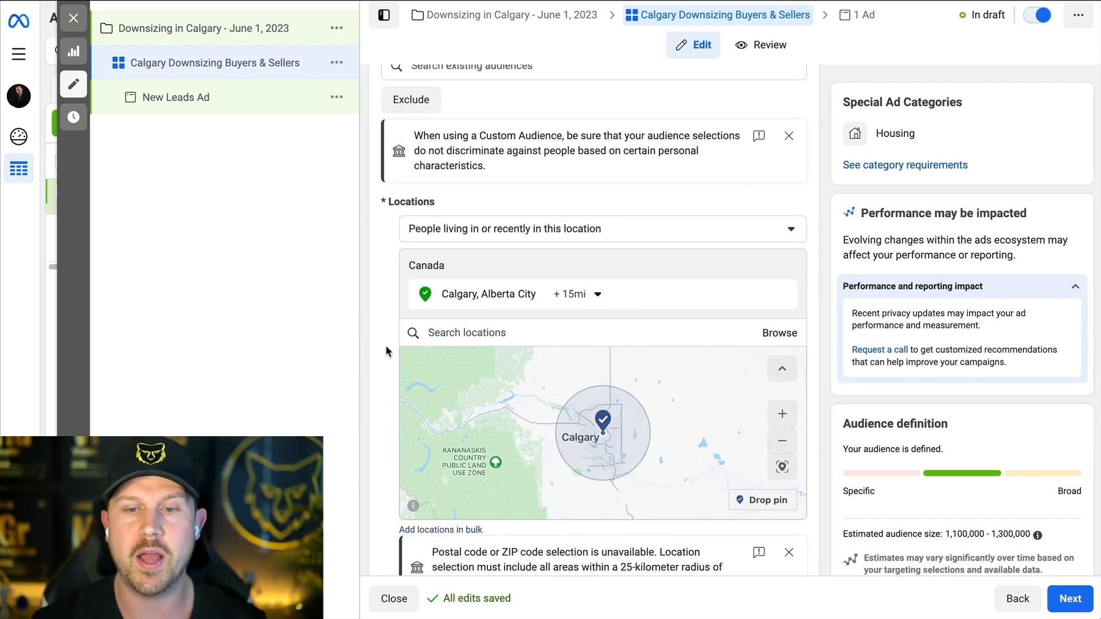
scroll(386, 345, down, 3)
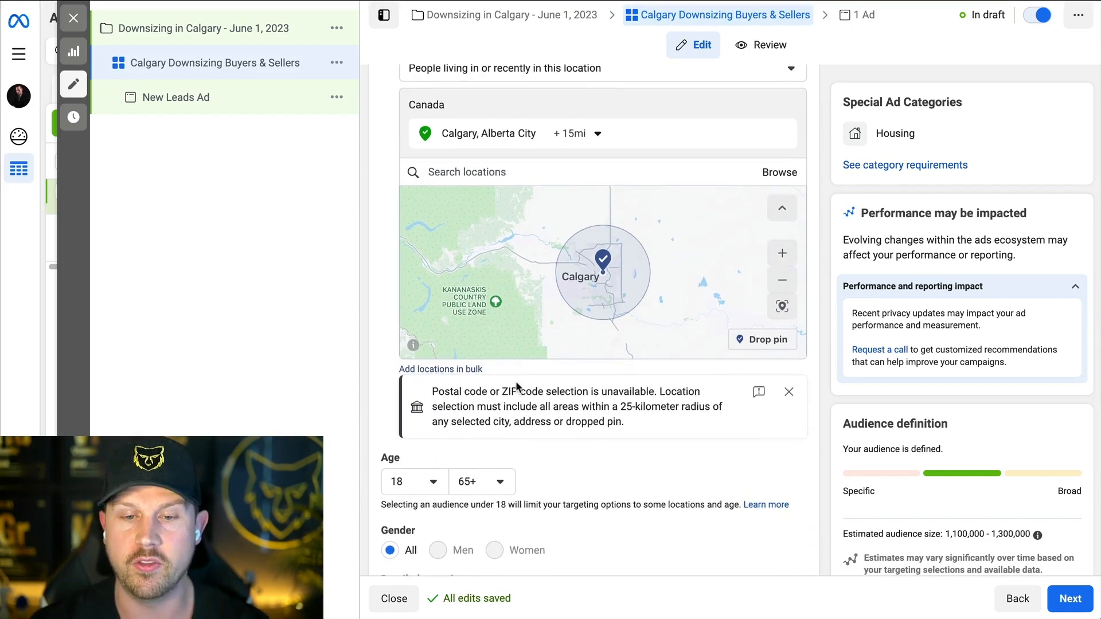
drag(433, 393, 620, 407)
click(465, 383)
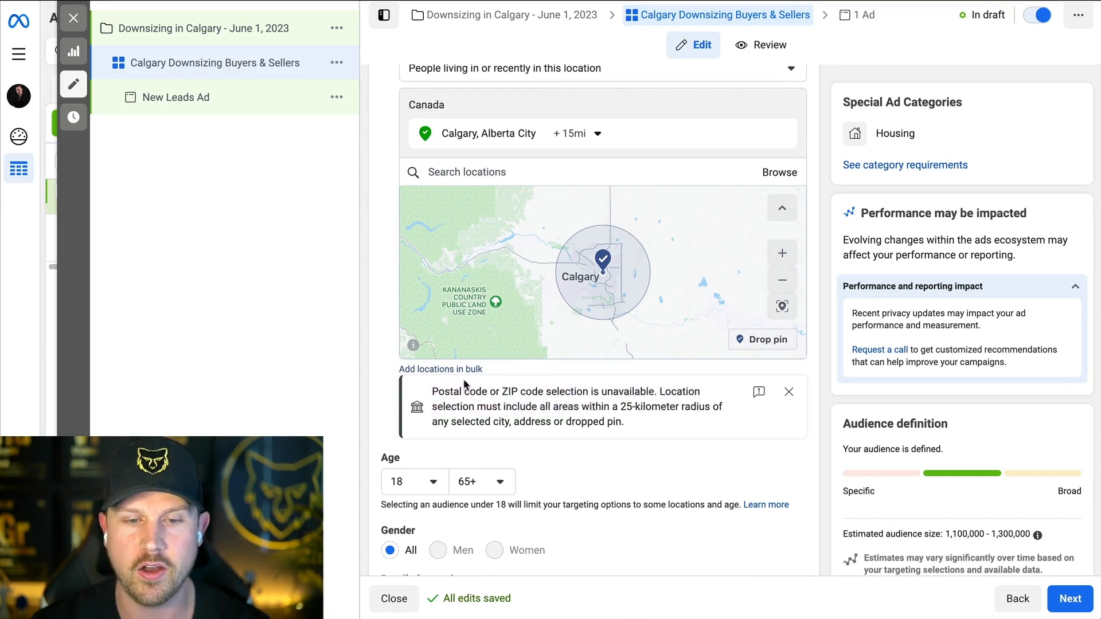
drag(434, 392, 631, 423)
click(384, 364)
scroll(385, 365, down, 3)
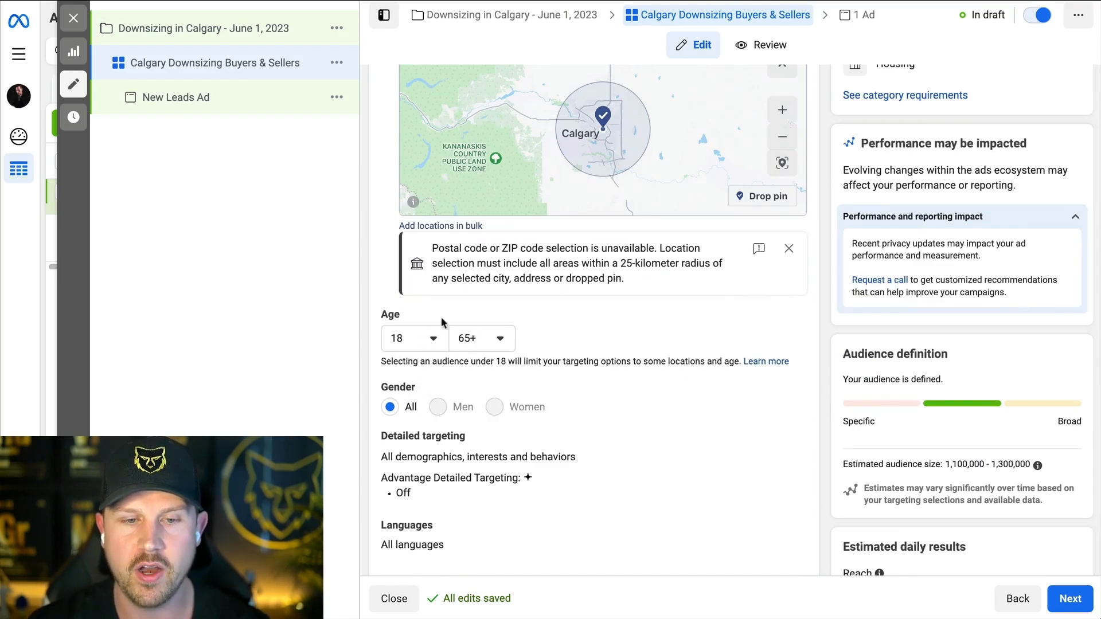
Open detailed targeting for editing and search its interests for "mortgage" and "real estate".
scroll(468, 346, down, 3)
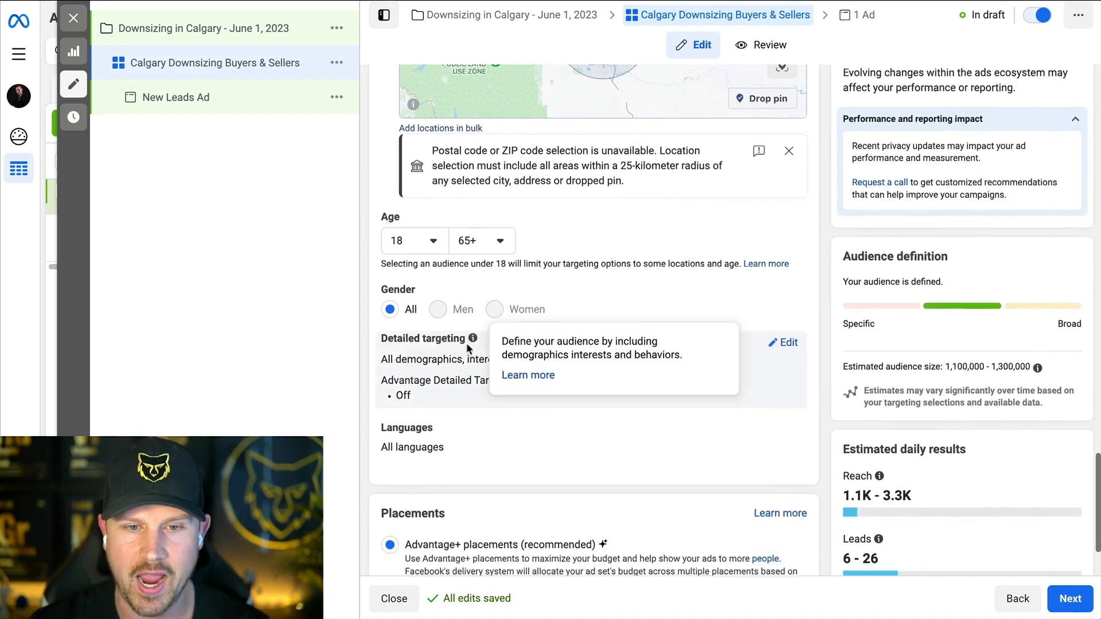
scroll(466, 343, down, 1)
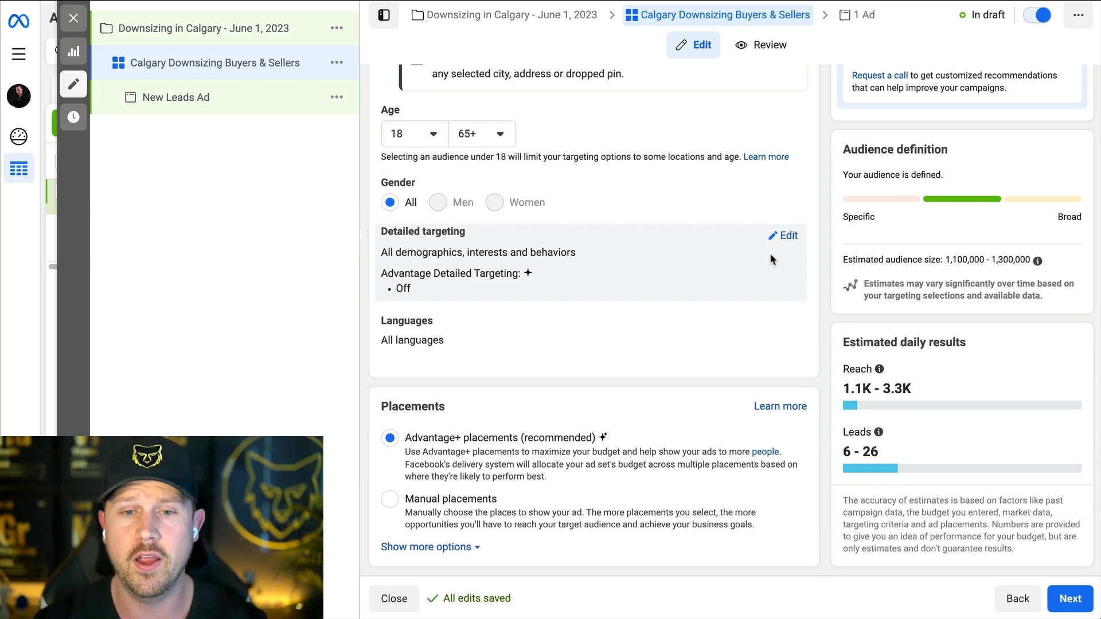
click(786, 241)
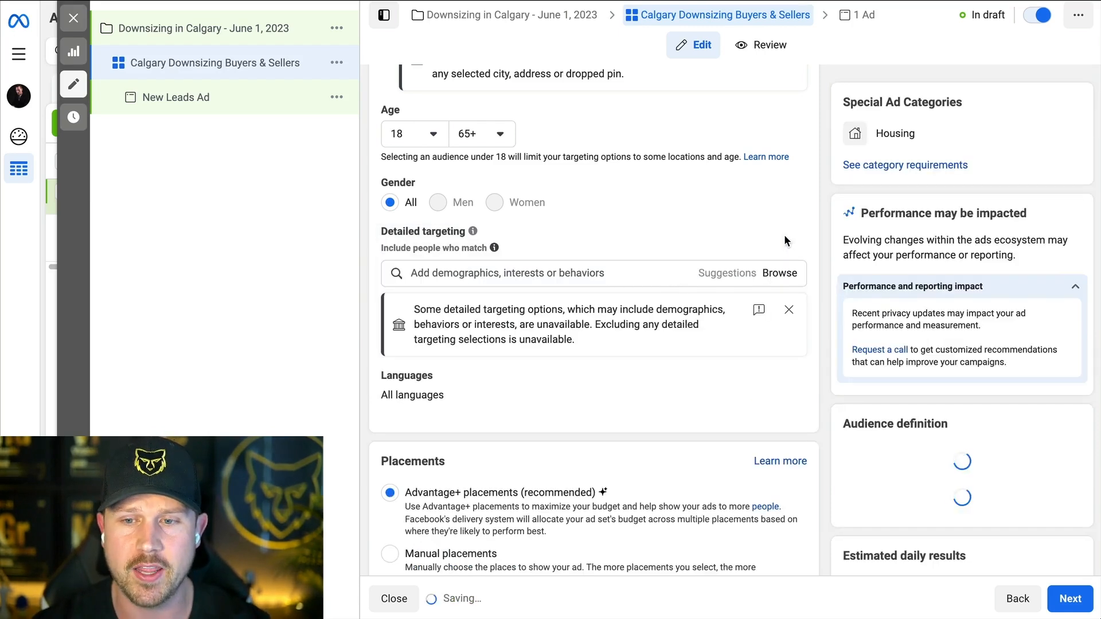
click(483, 272)
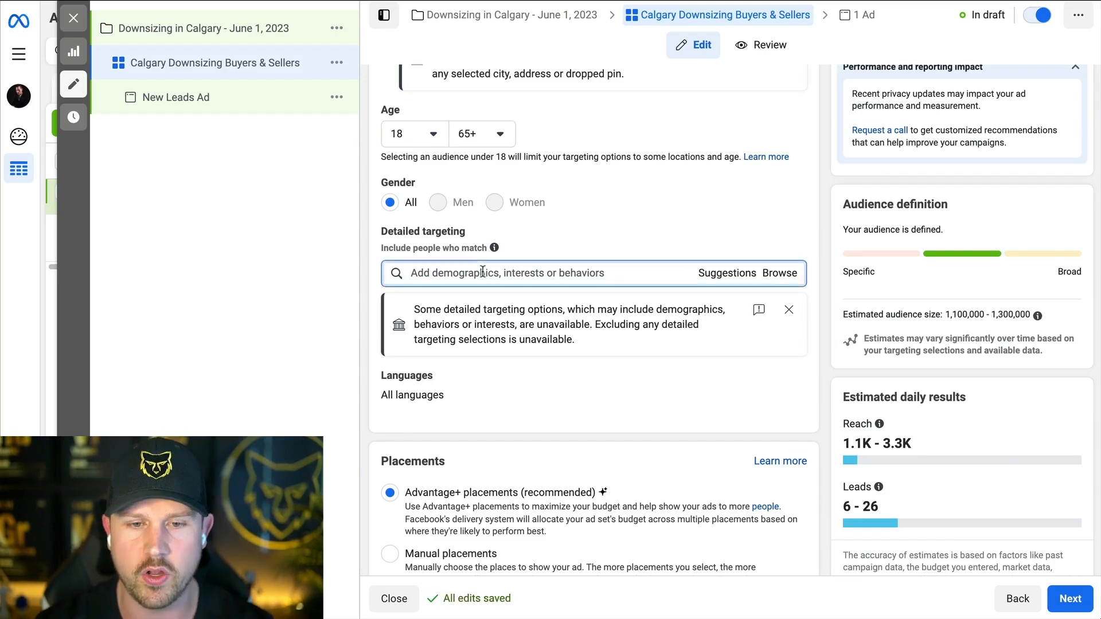
text(mortgage)
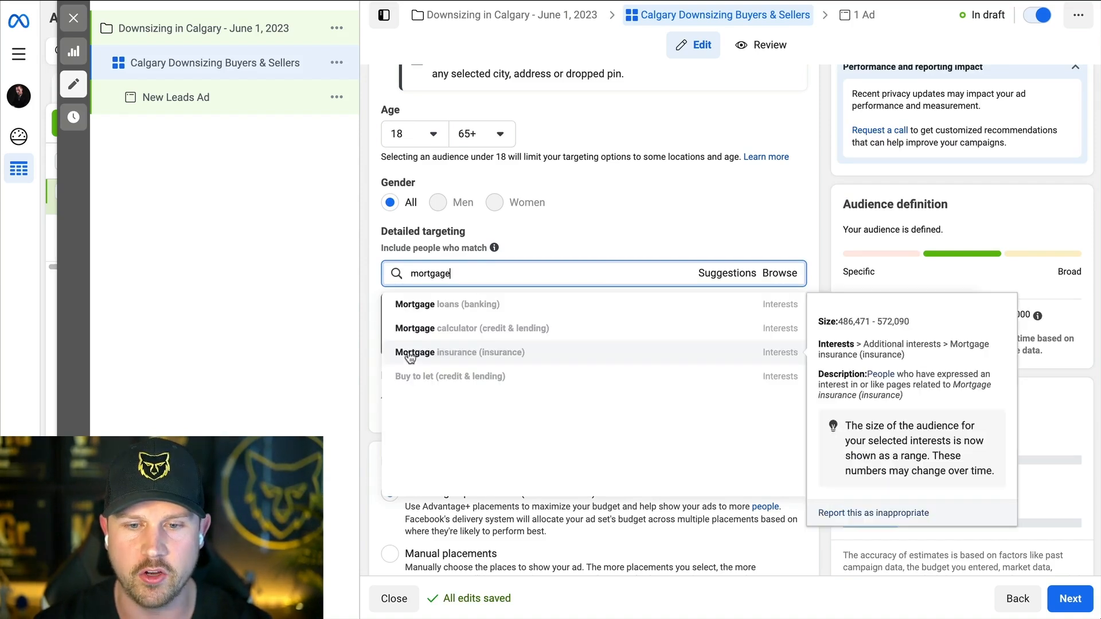
double_click(478, 276)
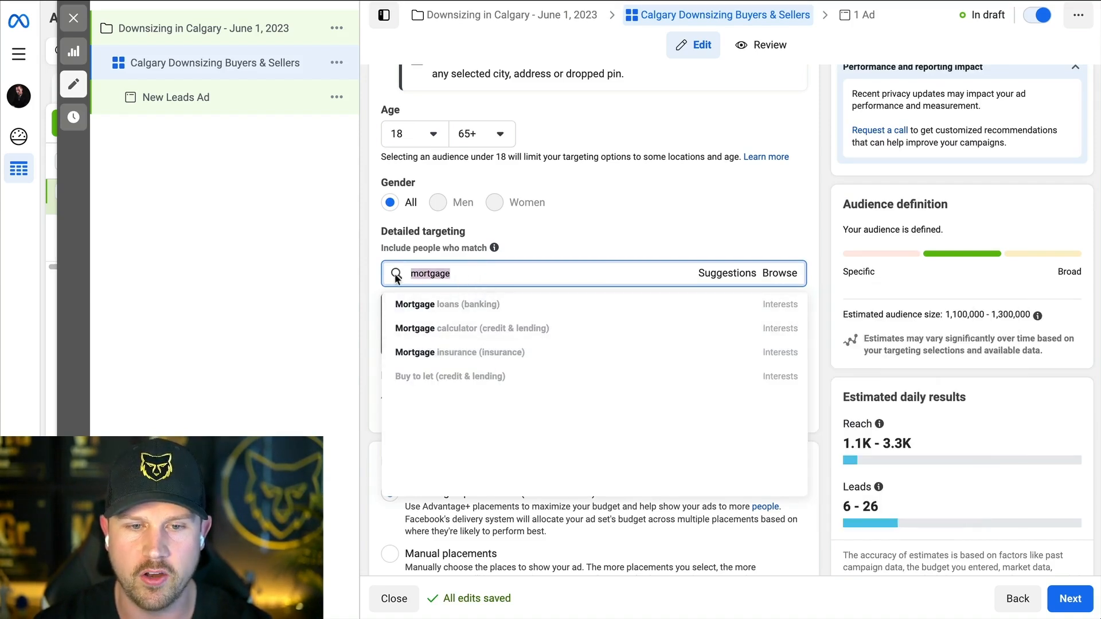
key(BackSpace)
text(real estate)
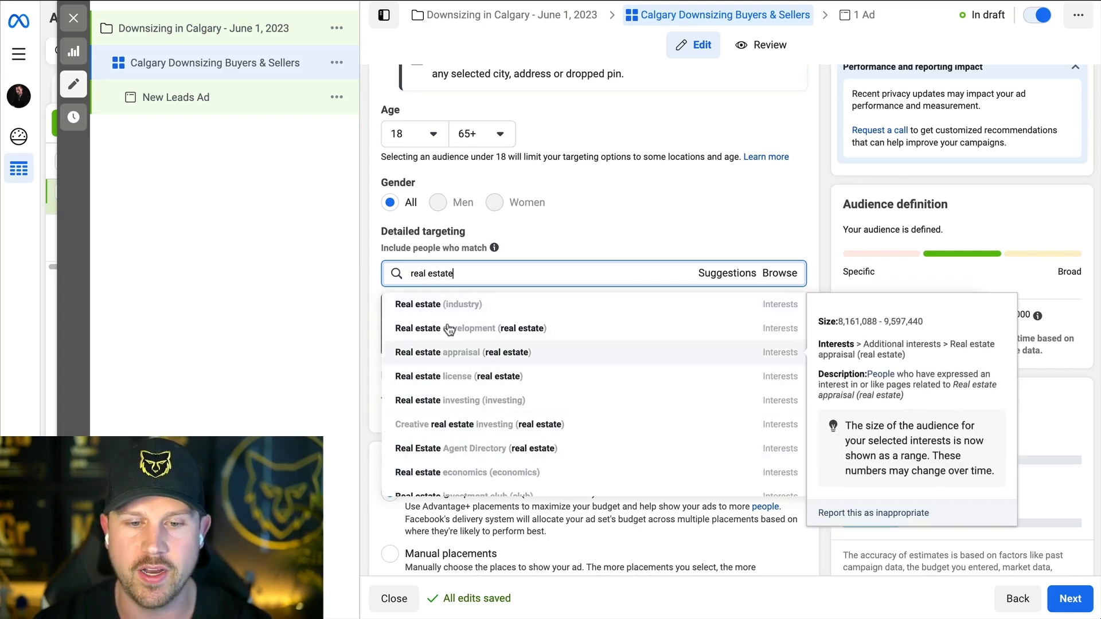
drag(456, 274, 373, 270)
key(BackSpace)
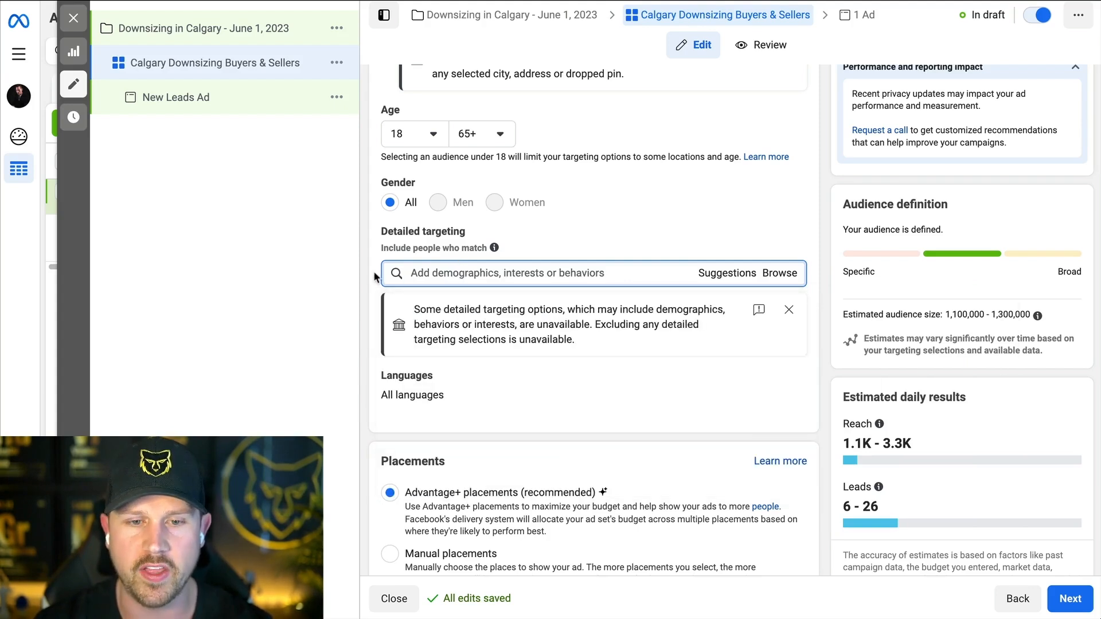
Search the detailed targeting options for "relocation", clear the search, and review the placement options.
text(relocation)
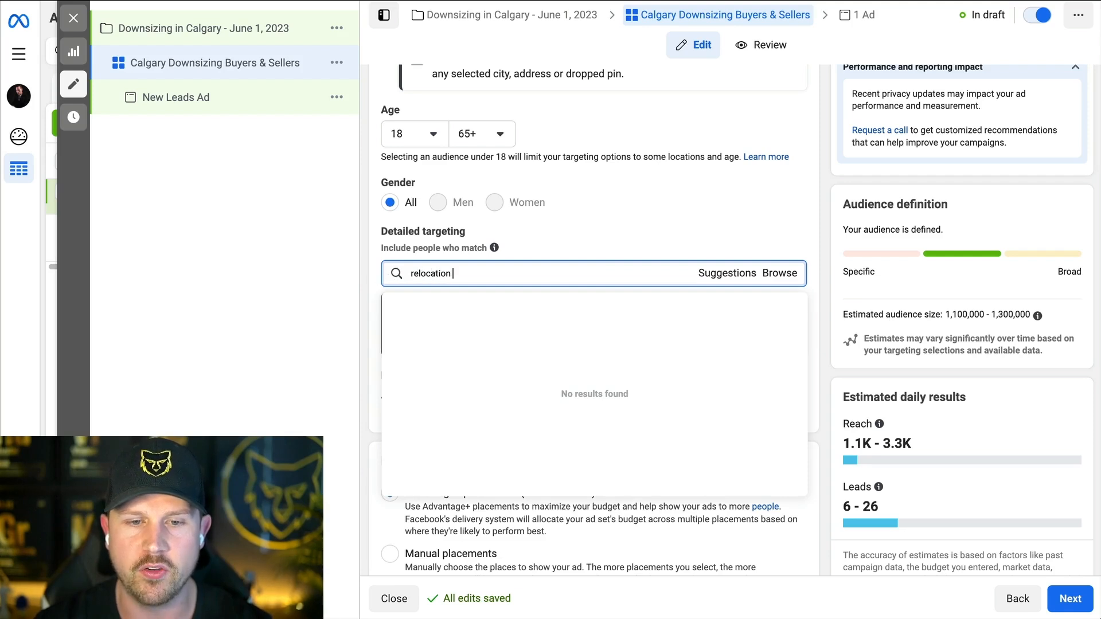
key(BackSpace)
key(BackSpace)
key(BackSpace)
key(BackSpace)
key(BackSpace)
key(BackSpace)
key(BackSpace)
key(BackSpace)
key(BackSpace)
key(BackSpace)
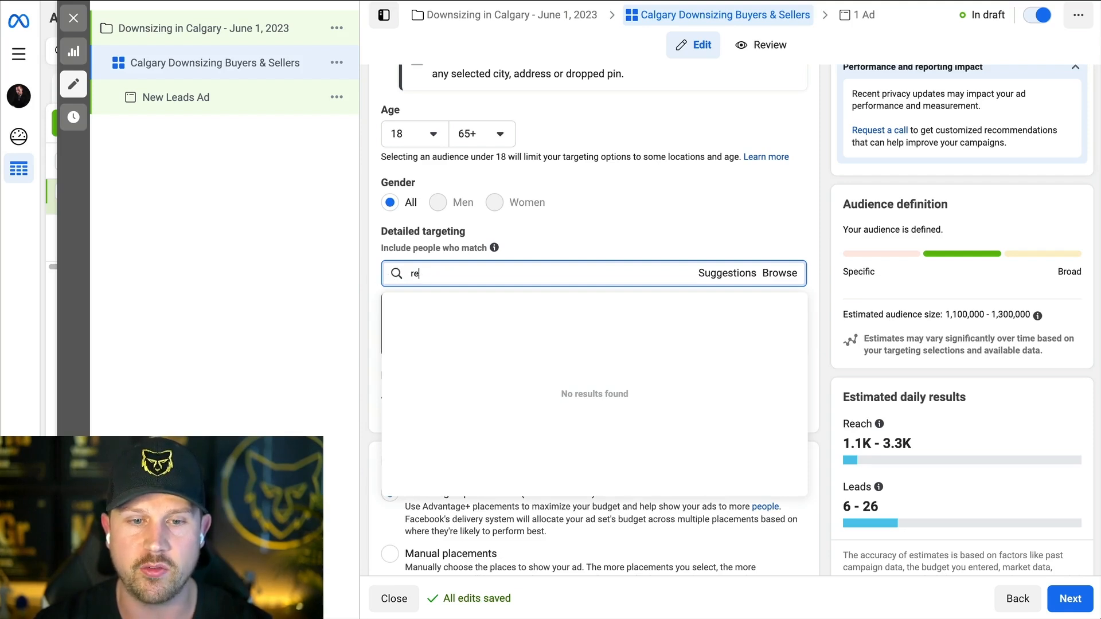
click(637, 250)
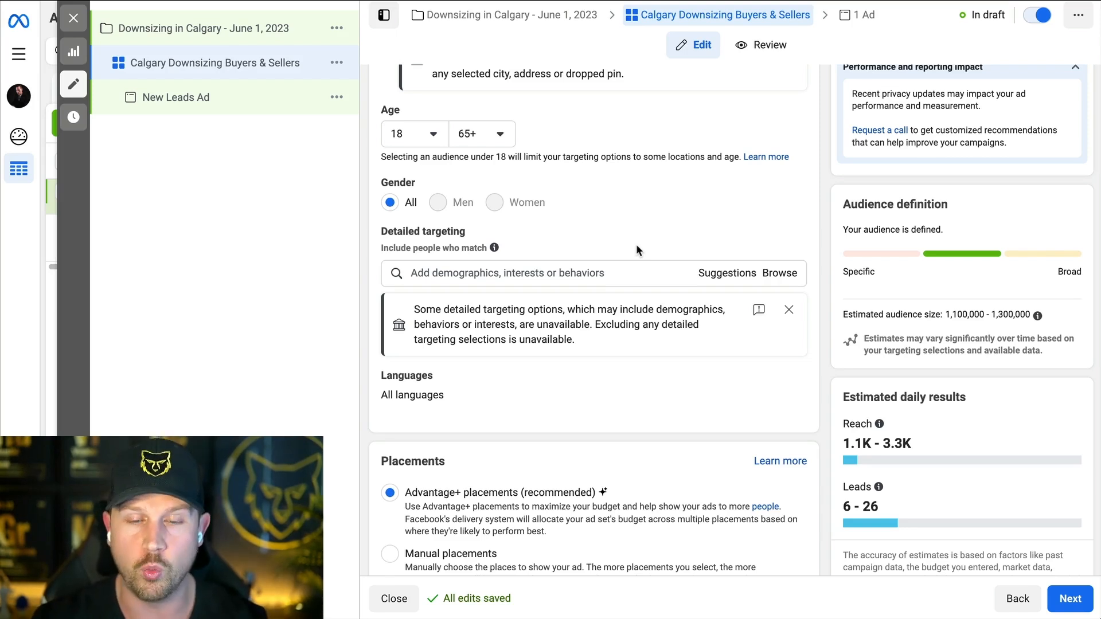
scroll(637, 247, down, 1)
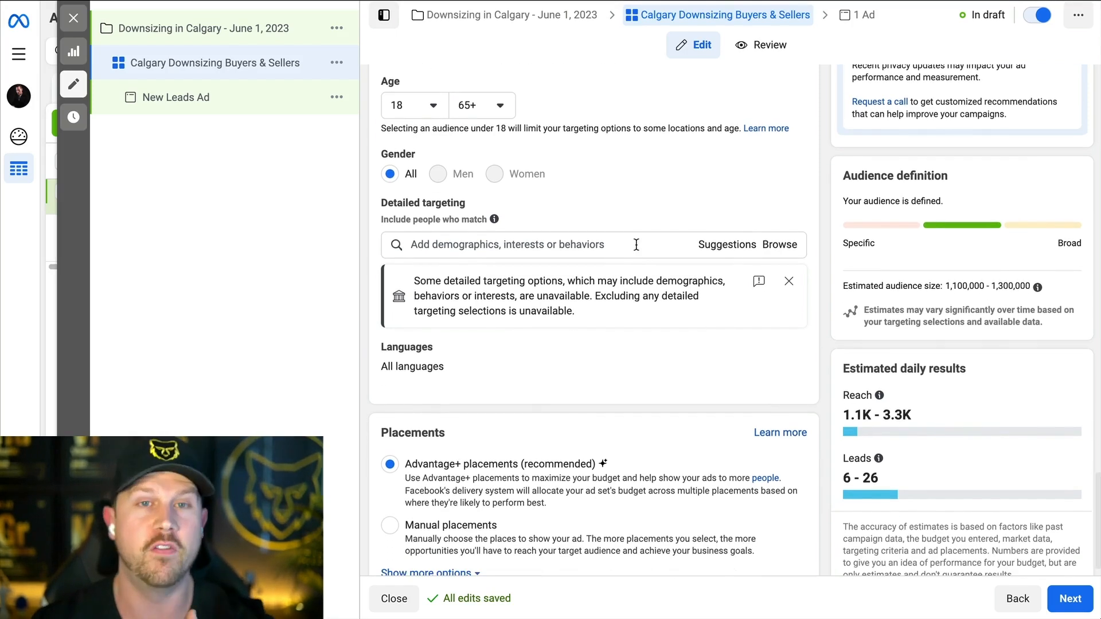
scroll(637, 245, down, 1)
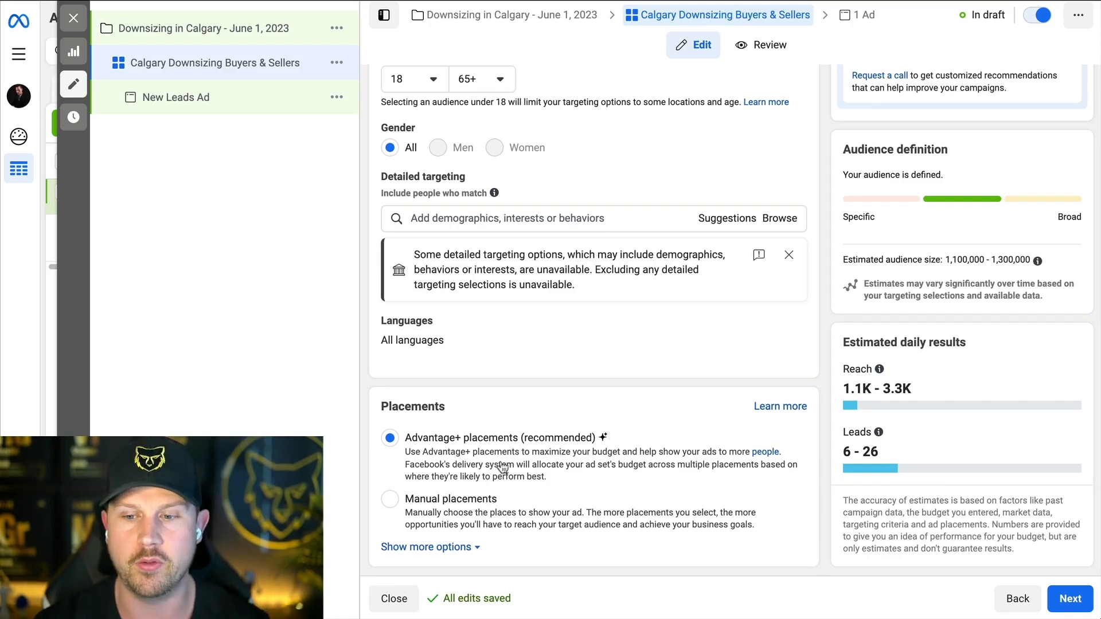
Switch the ad set to manual placements, exclude the Audience network platform and dismiss the in-stream ads and Instant Articles notices.
click(390, 500)
scroll(501, 454, down, 5)
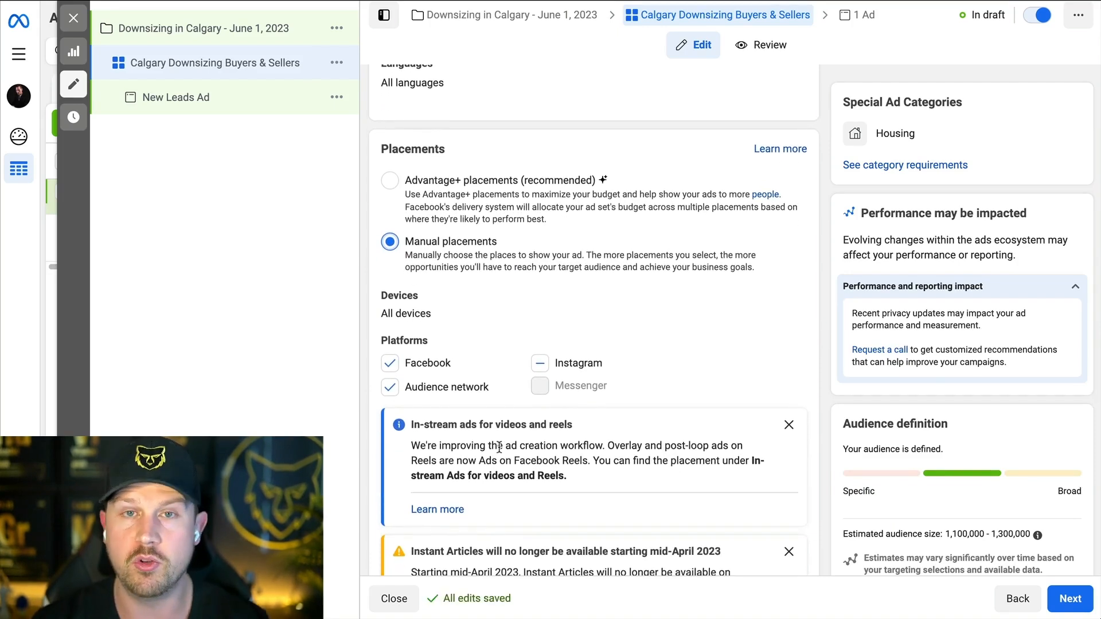
scroll(515, 383, down, 1)
scroll(515, 382, down, 1)
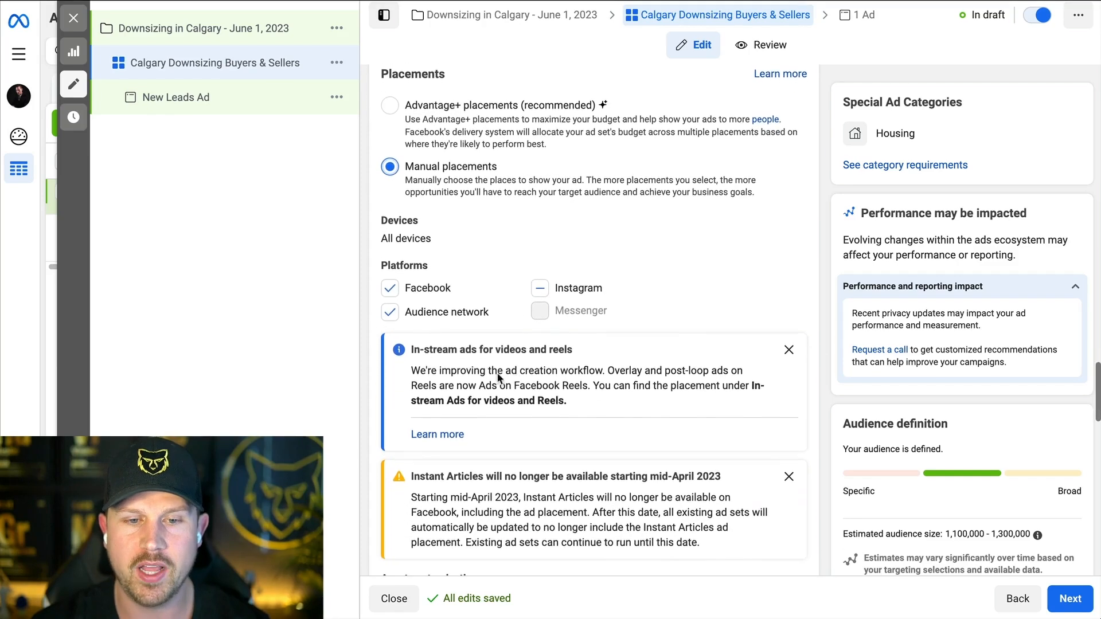
click(390, 313)
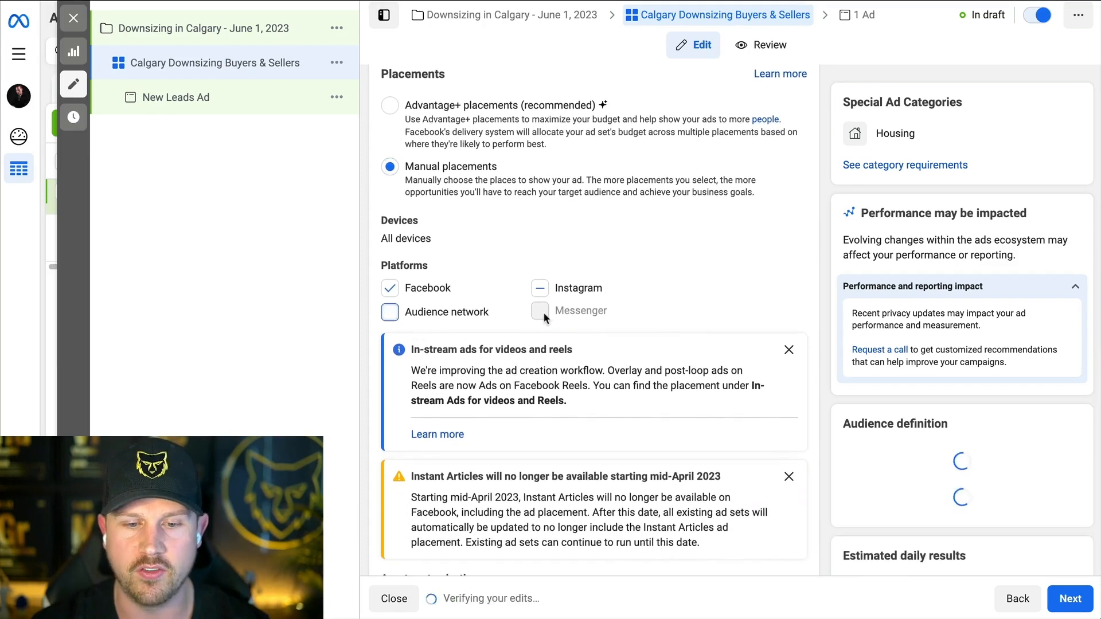
scroll(811, 352, down, 2)
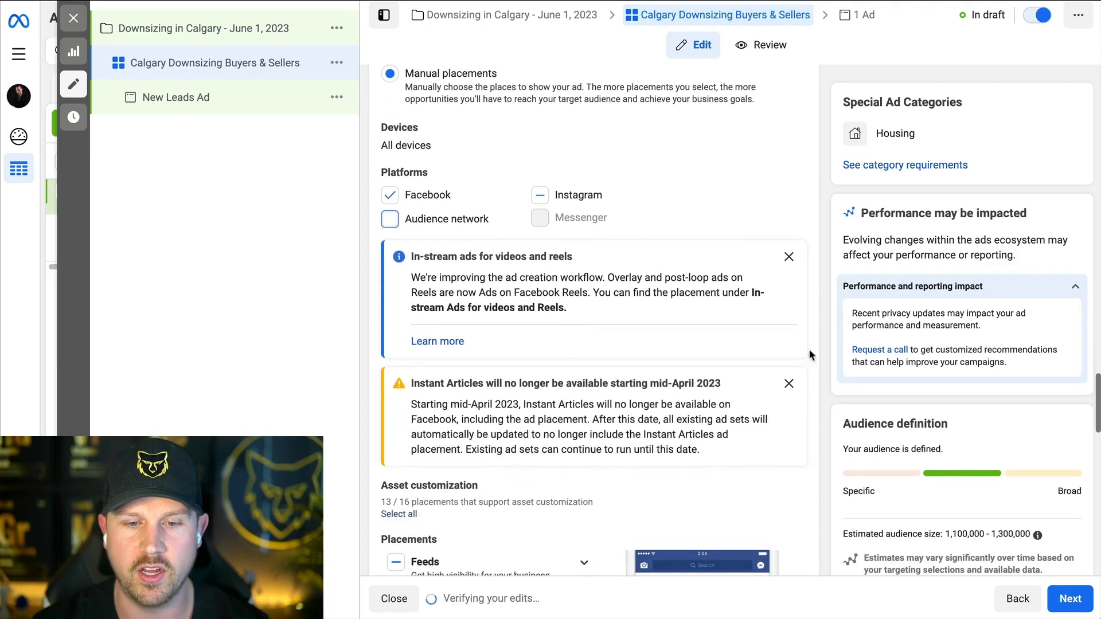
click(790, 384)
click(790, 258)
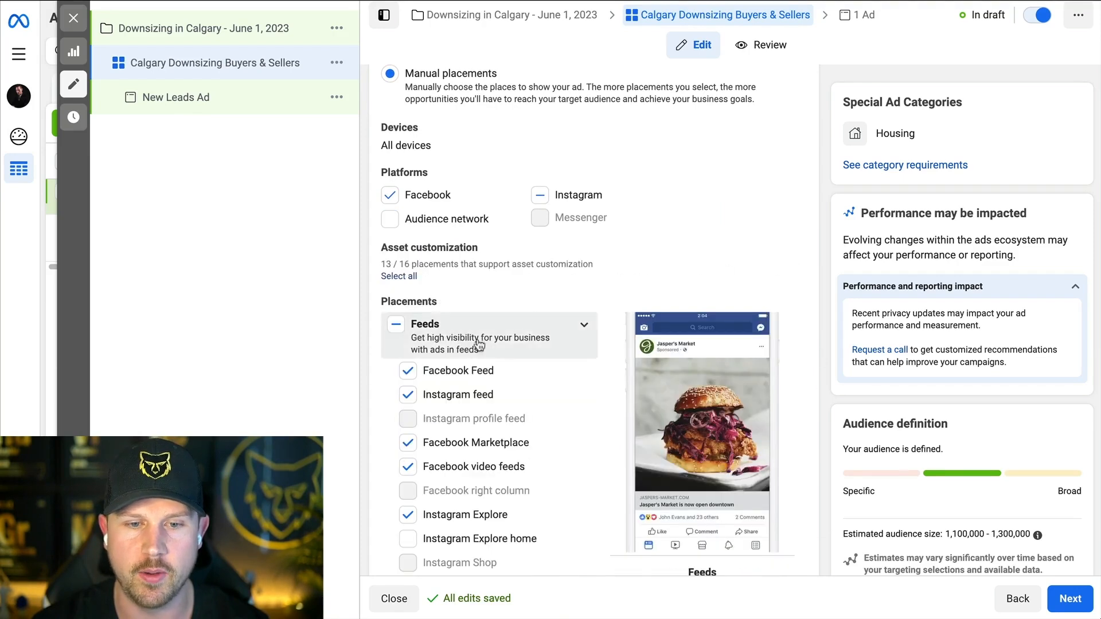
Deselect the Facebook video feeds and Instagram Explore placements within Feeds.
scroll(405, 359, down, 2)
click(405, 358)
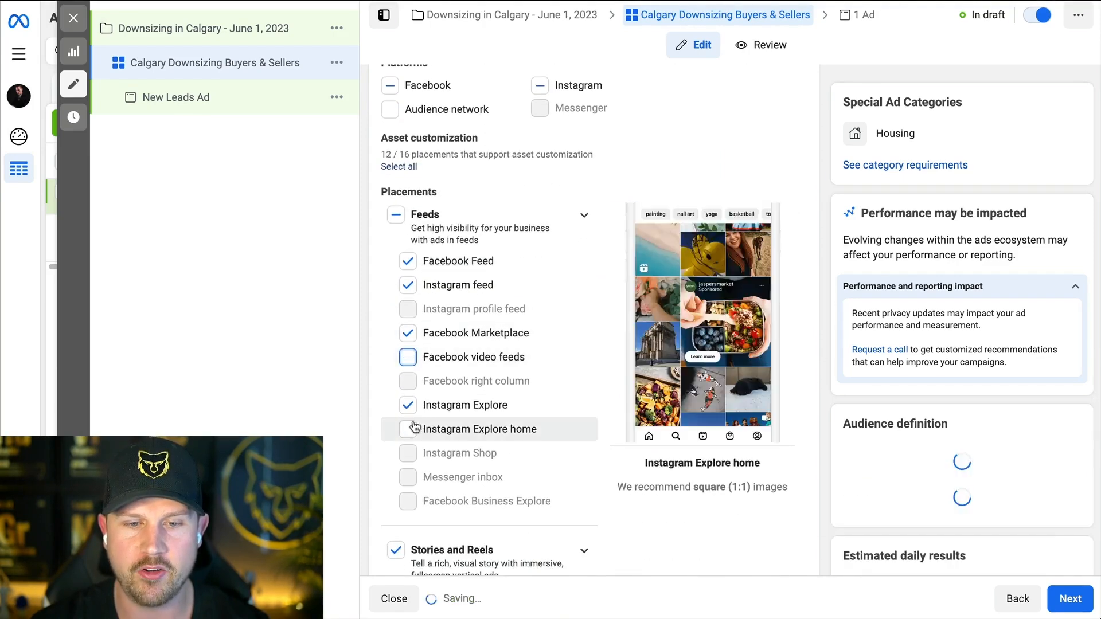
click(408, 405)
Deselect all Stories and Reels placements: Instagram Stories, Facebook Stories, Instagram Reels and Facebook Reels.
scroll(404, 408, down, 3)
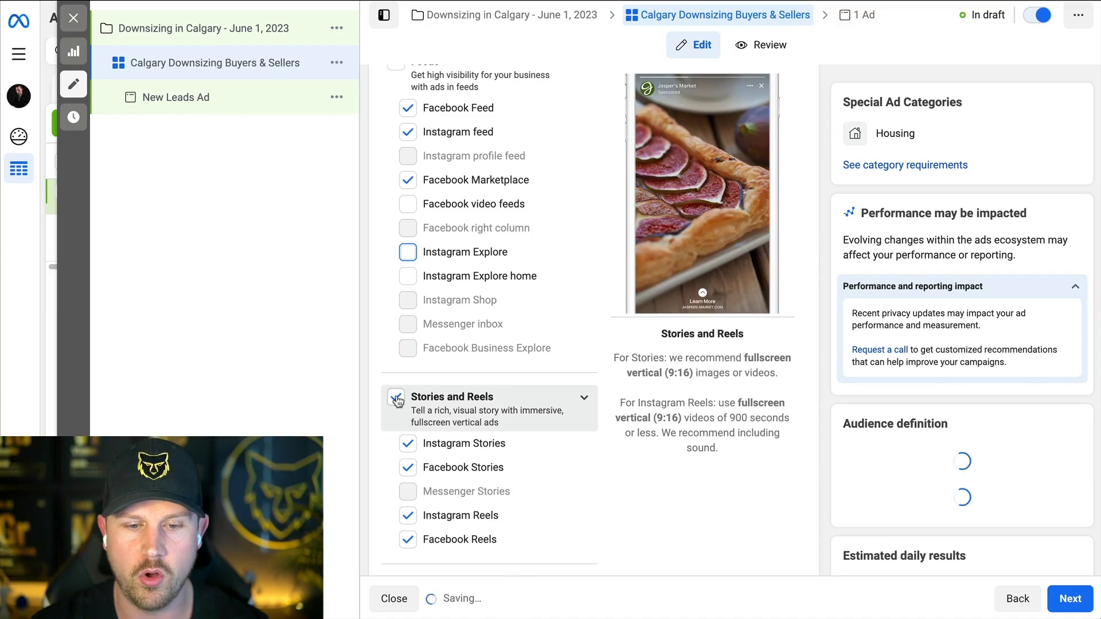
click(408, 443)
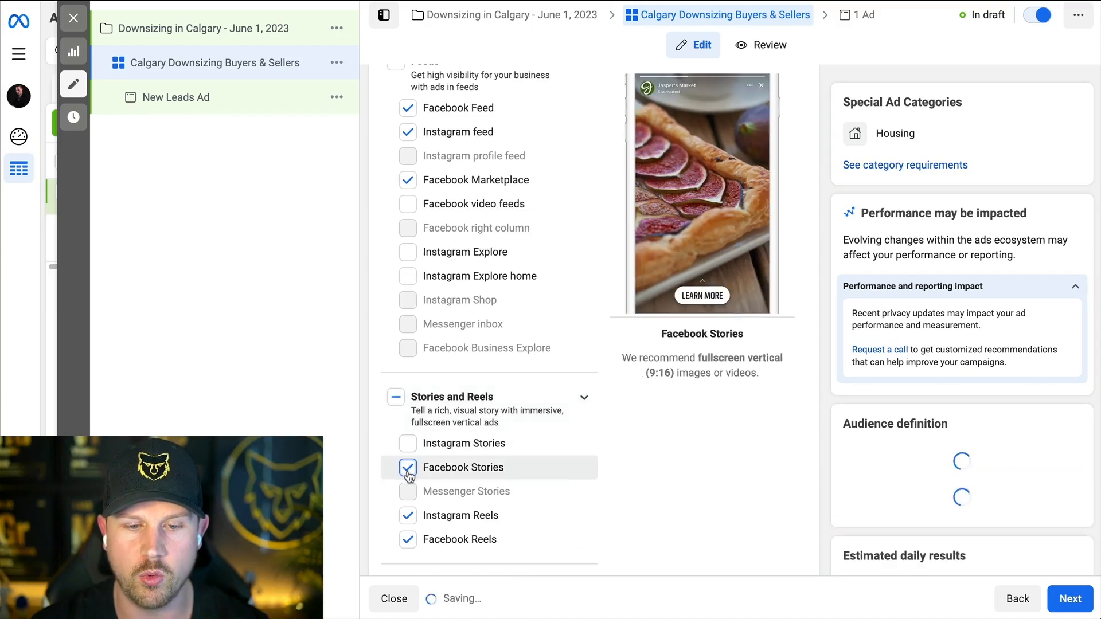
click(407, 467)
scroll(396, 459, down, 2)
click(402, 258)
click(404, 261)
Deselect the in-stream ads for videos and reels placements and the Search placements.
scroll(405, 287, down, 2)
click(396, 359)
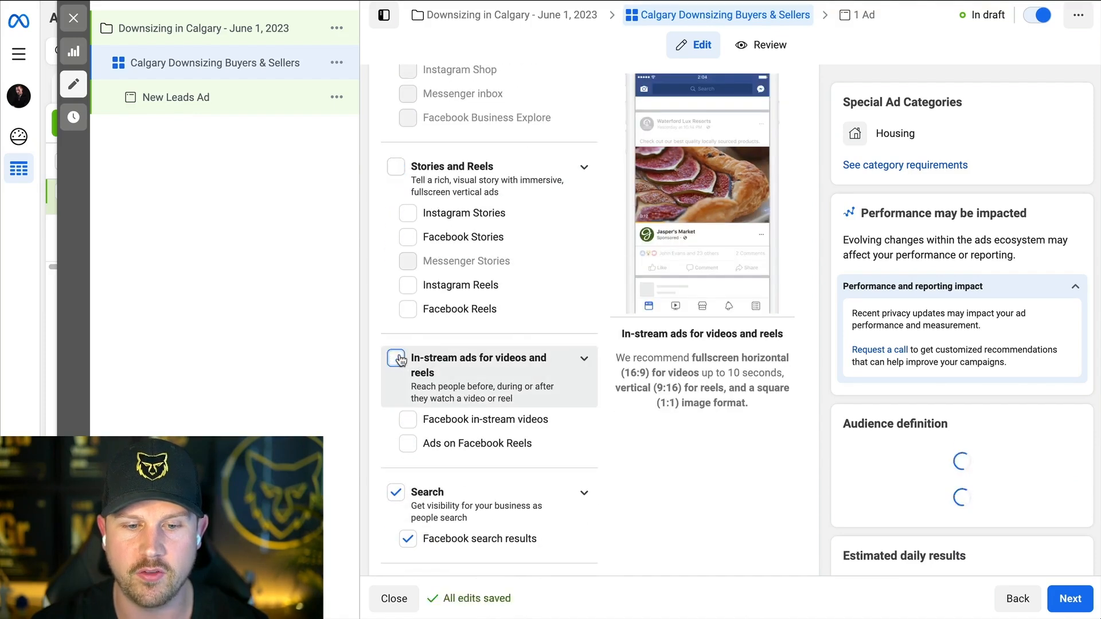
scroll(396, 384, down, 2)
click(396, 390)
Review the selected placements and the estimated daily results, and collapse the Feeds placement group.
scroll(509, 316, up, 6)
scroll(506, 314, up, 1)
scroll(506, 308, up, 3)
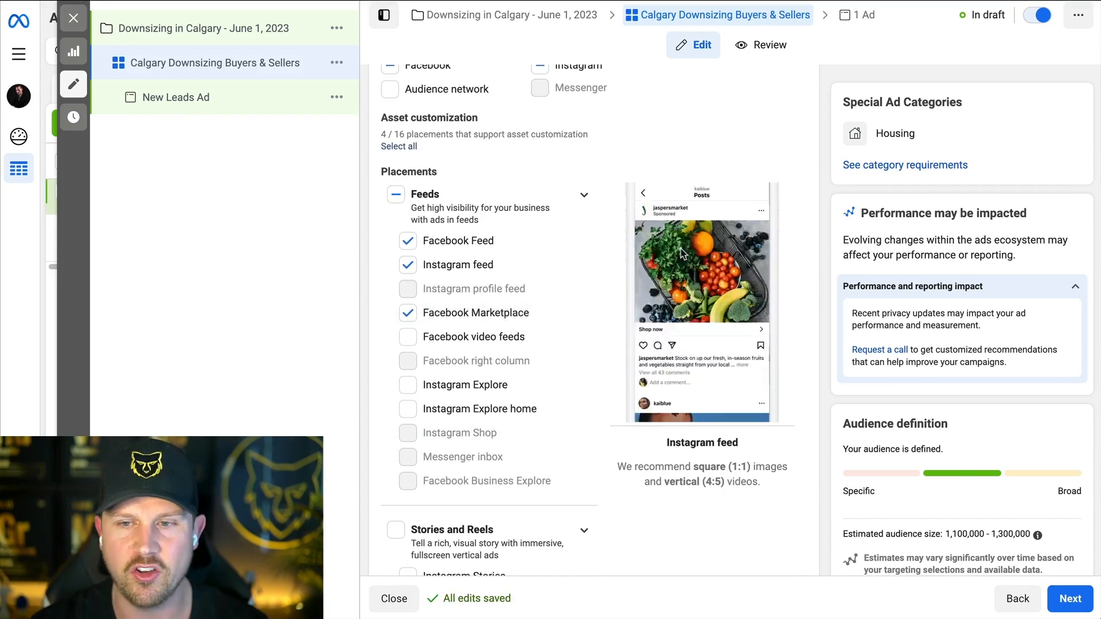
scroll(735, 114, down, 1)
scroll(619, 439, down, 10)
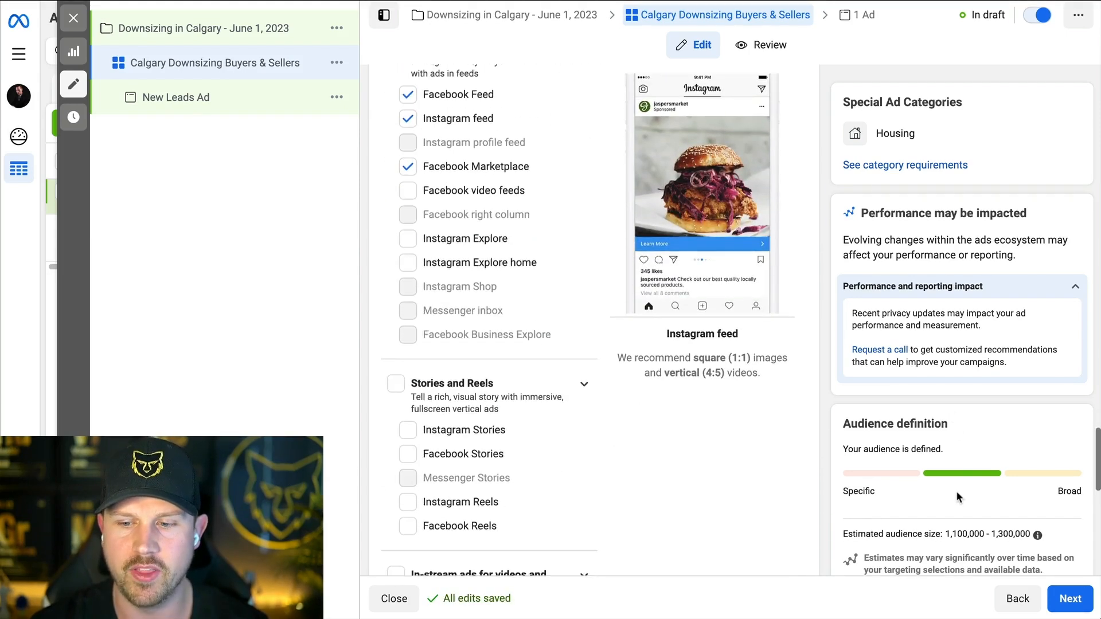
scroll(618, 439, down, 6)
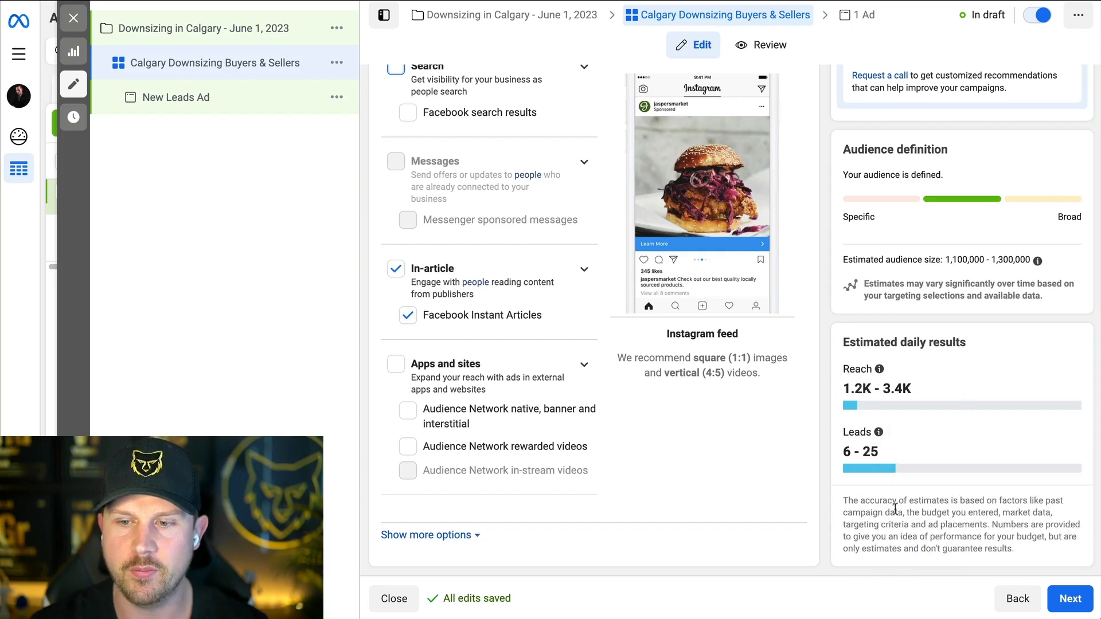
scroll(788, 407, up, 12)
scroll(788, 405, up, 5)
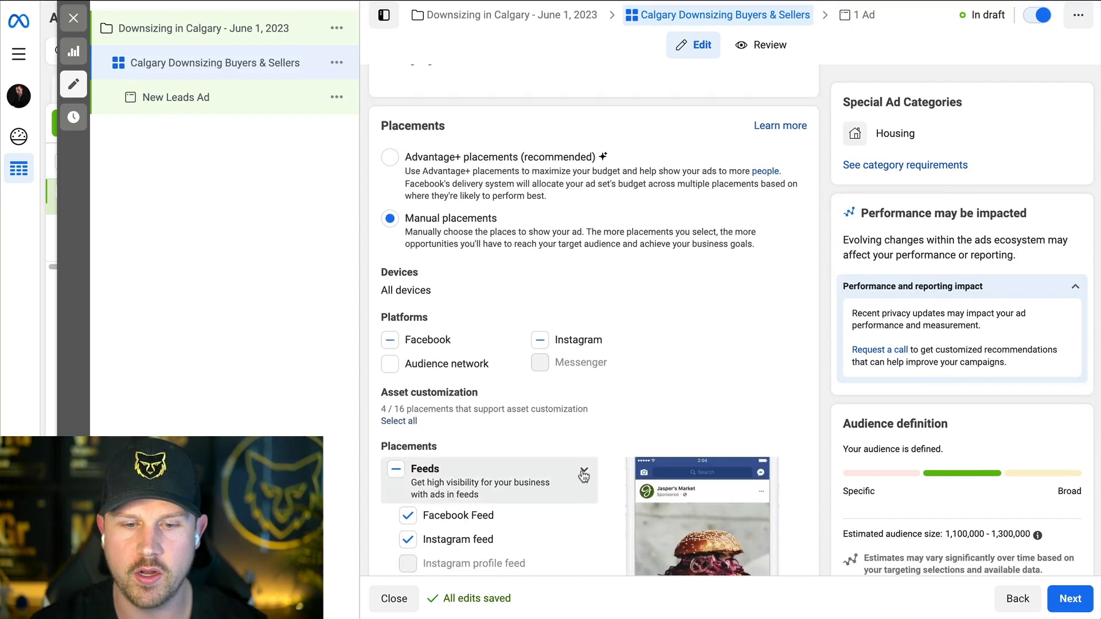
click(584, 475)
click(580, 531)
scroll(539, 334, down, 3)
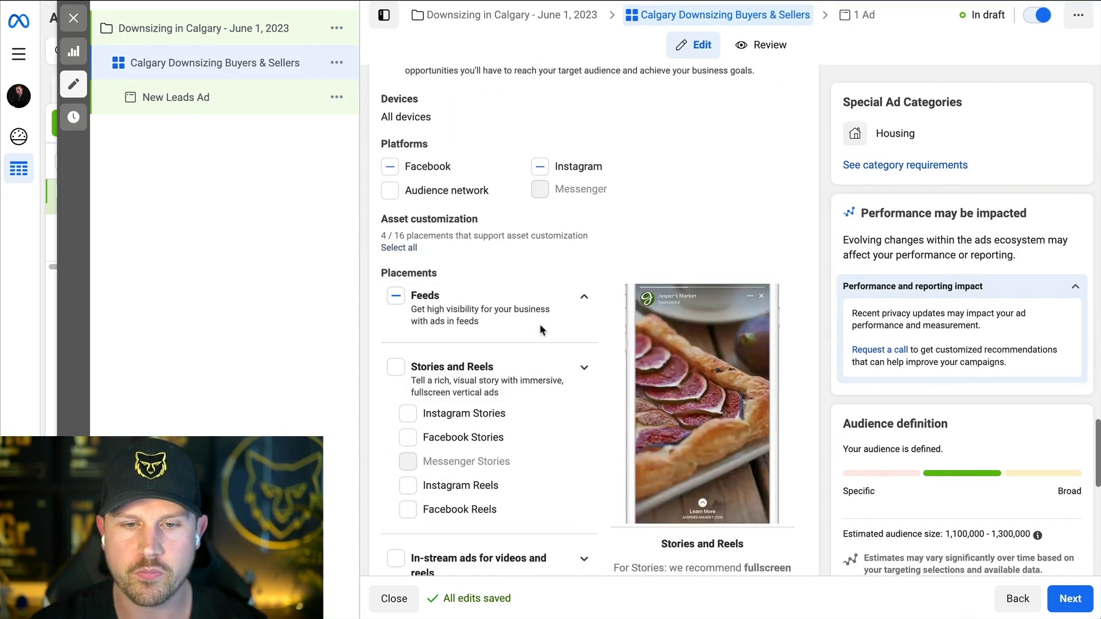
Set the ad set's daily budget to $10.00 and check its effect on the estimated daily results.
scroll(555, 294, up, 10)
scroll(555, 294, up, 10)
scroll(556, 294, up, 5)
click(613, 288)
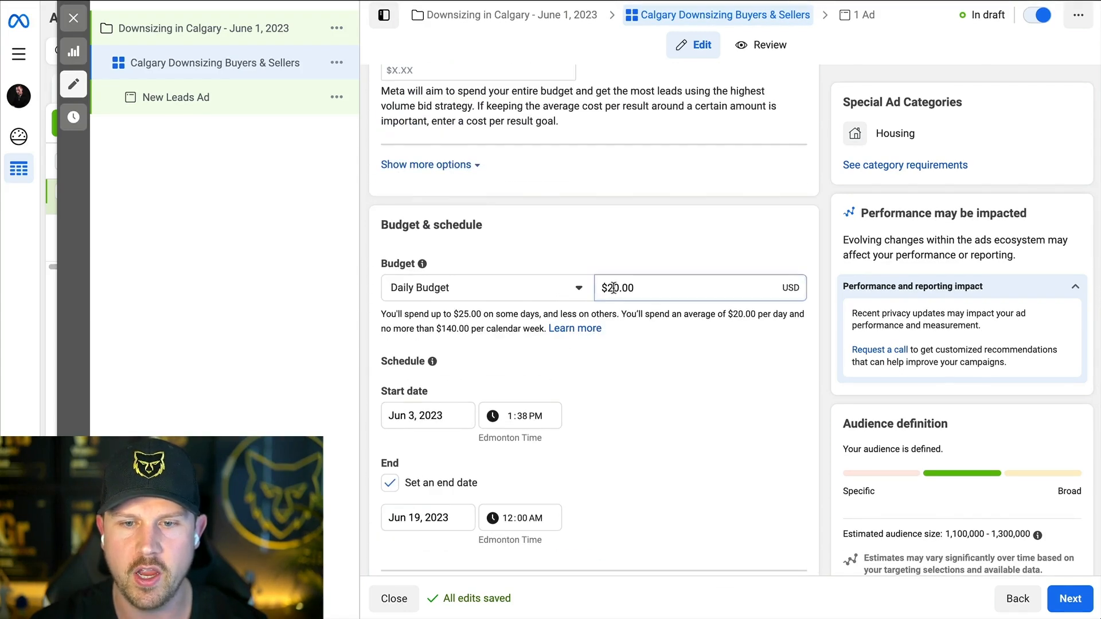
text(1)
click(735, 349)
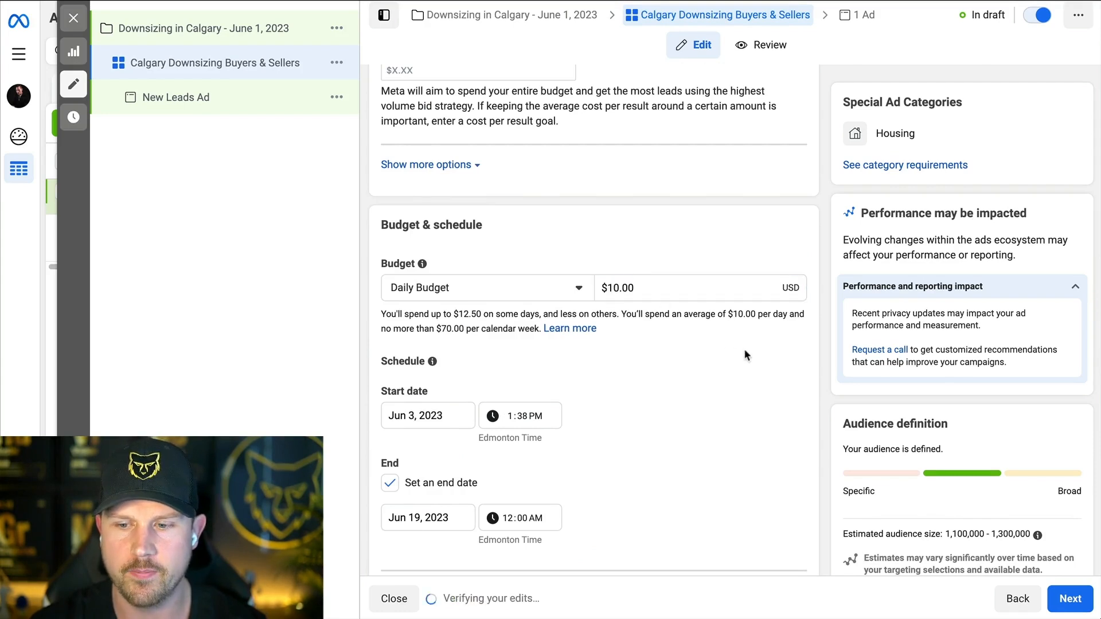
scroll(940, 426, down, 4)
scroll(943, 426, down, 15)
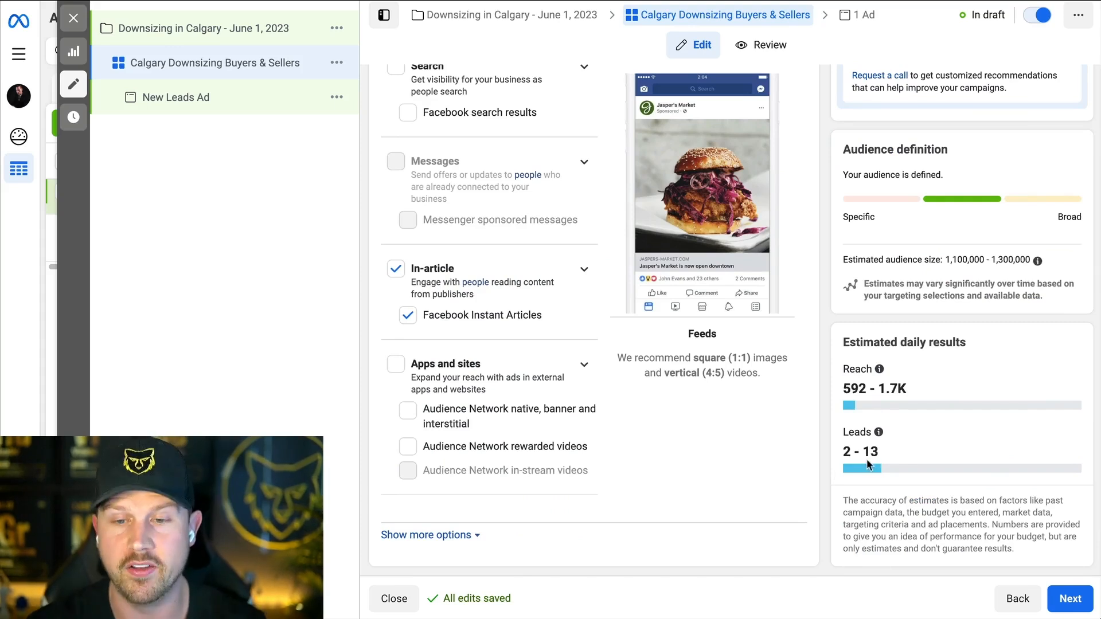
Set the ad set's daily budget to $20.00 and check the estimated daily results again.
scroll(776, 418, up, 10)
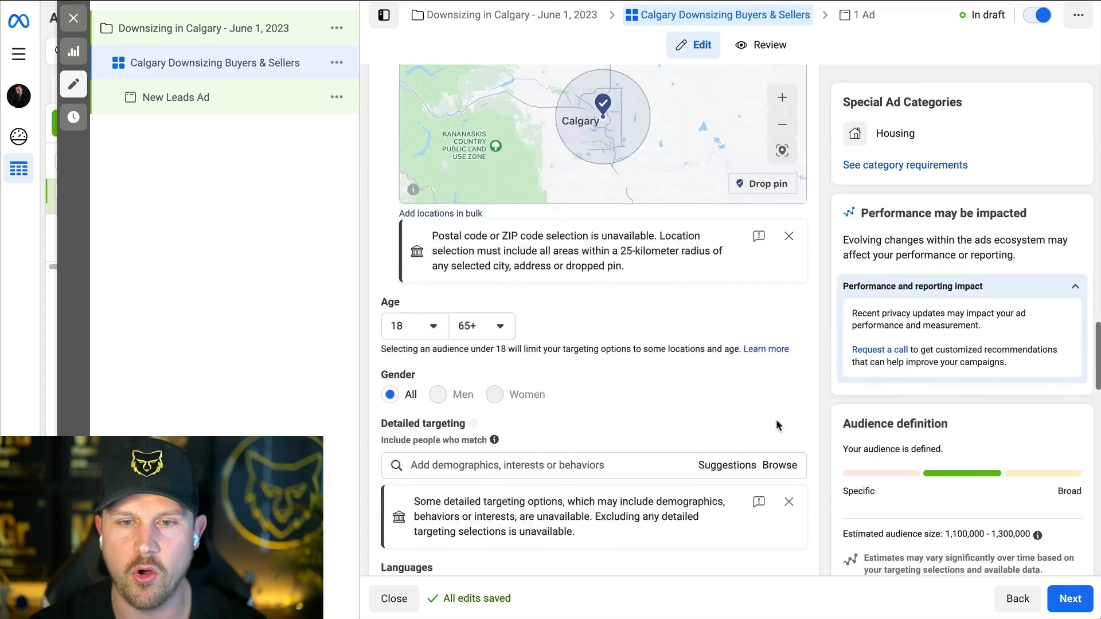
scroll(778, 425, up, 10)
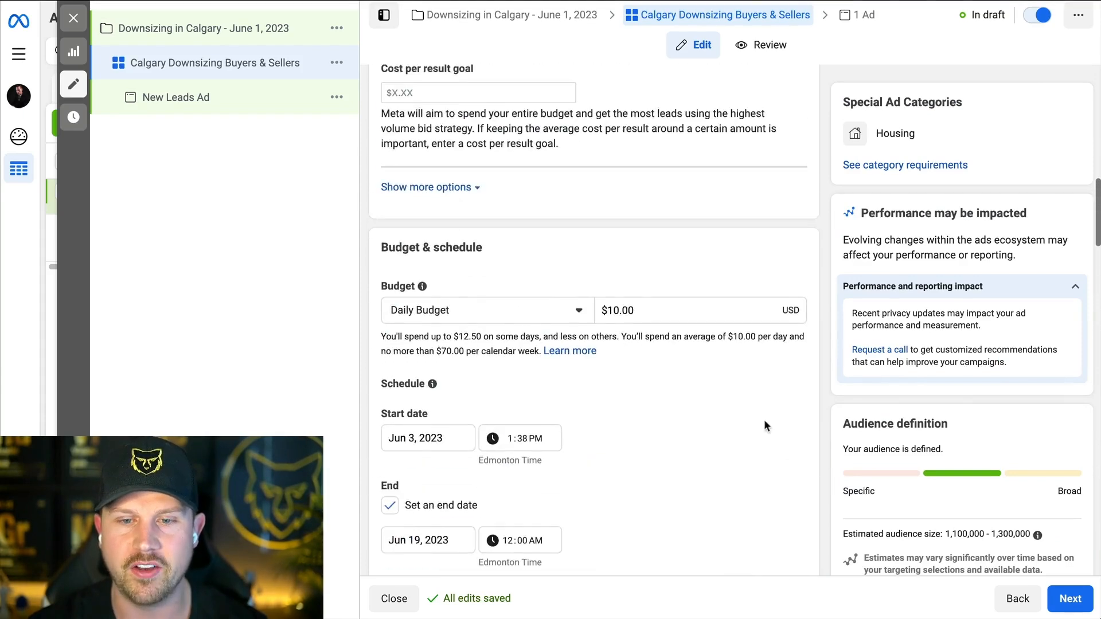
click(612, 311)
key(BackSpace)
text(2)
click(761, 413)
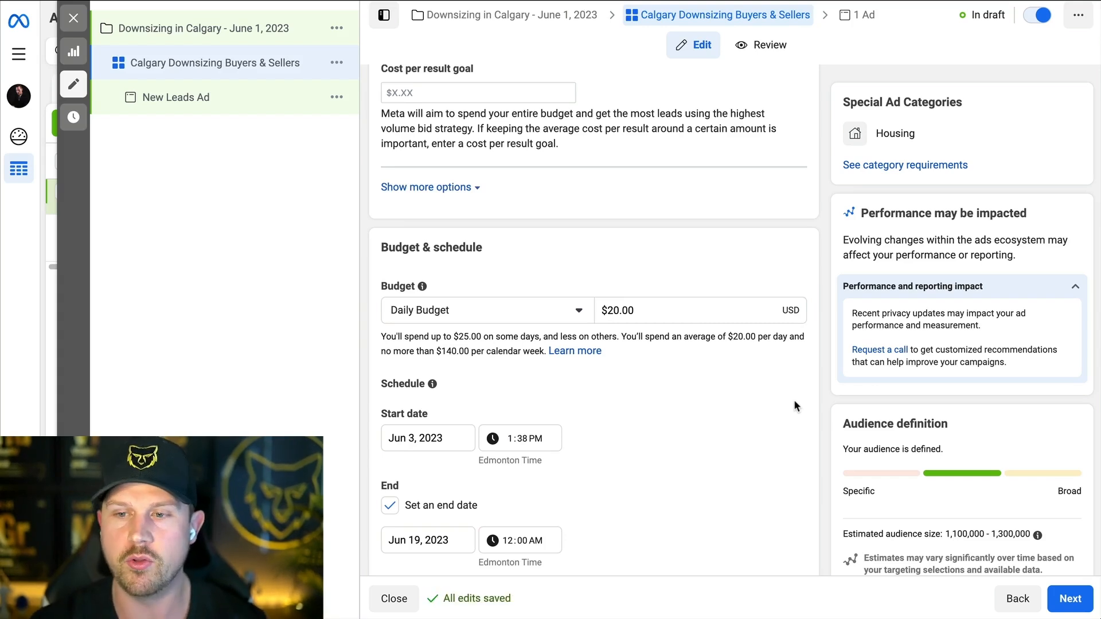
scroll(817, 383, down, 10)
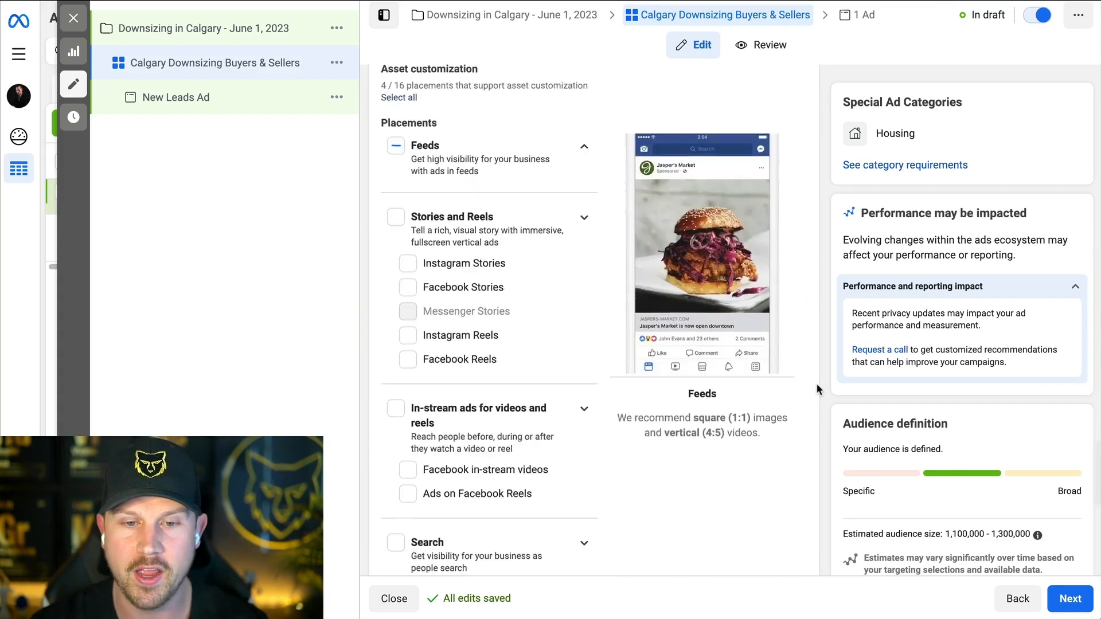
scroll(816, 383, down, 5)
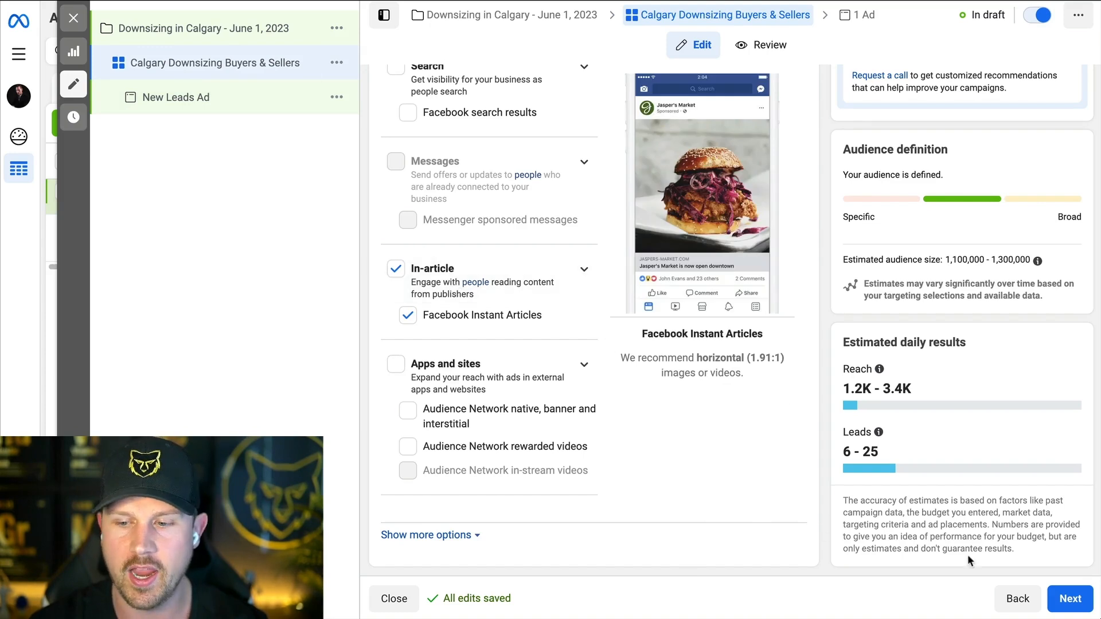
Expand the additional placement options, review the mobile device and Brand Safety settings, and hide them again.
click(424, 535)
scroll(469, 404, down, 4)
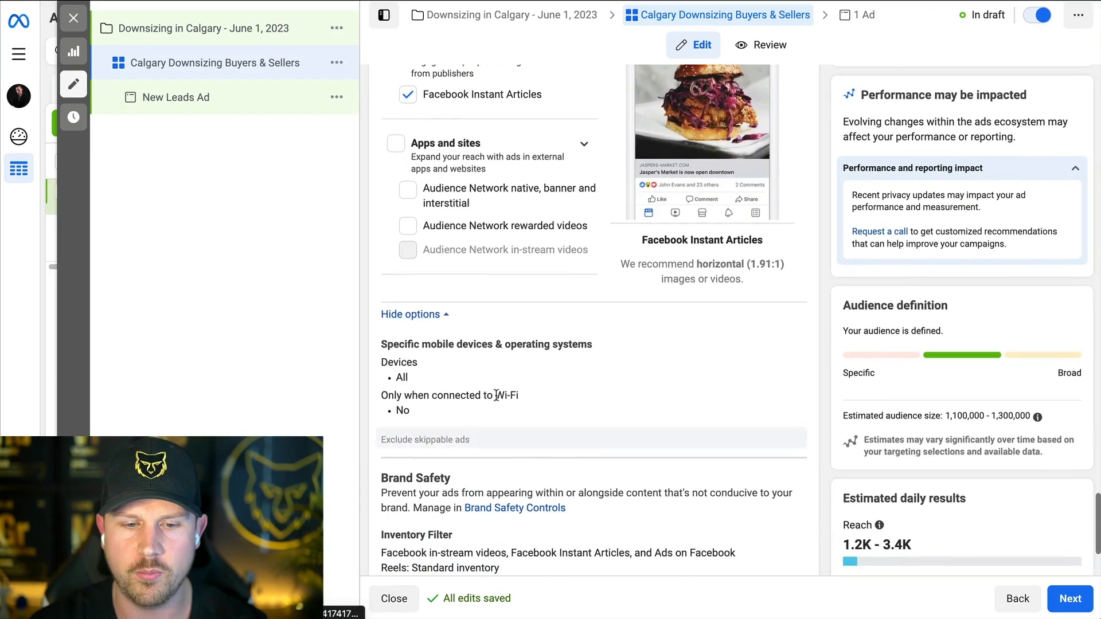
scroll(508, 442, down, 3)
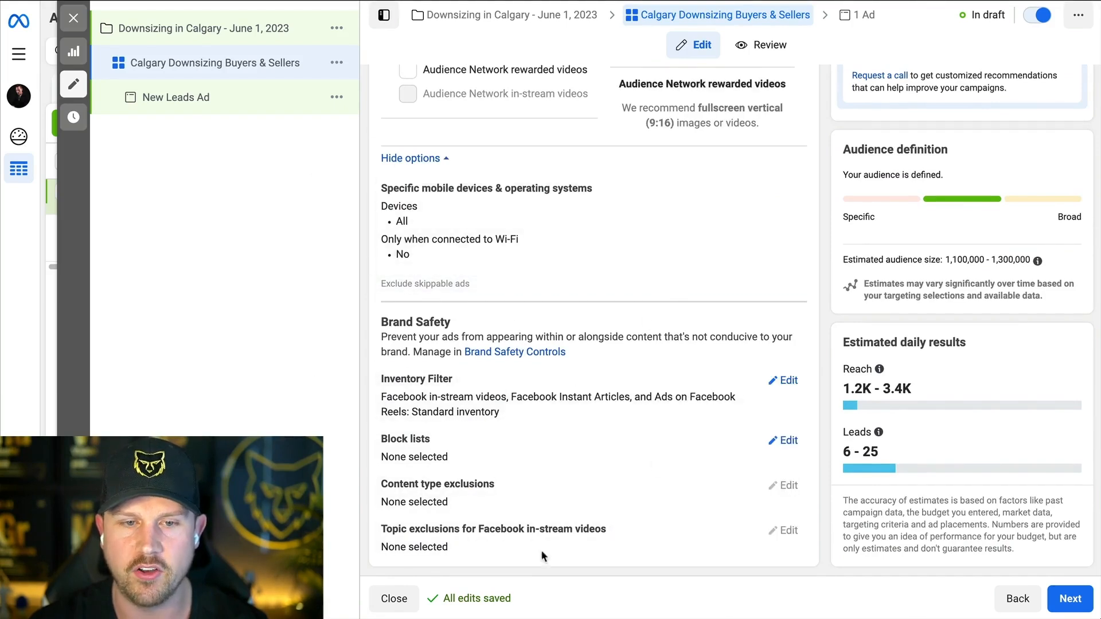
click(414, 160)
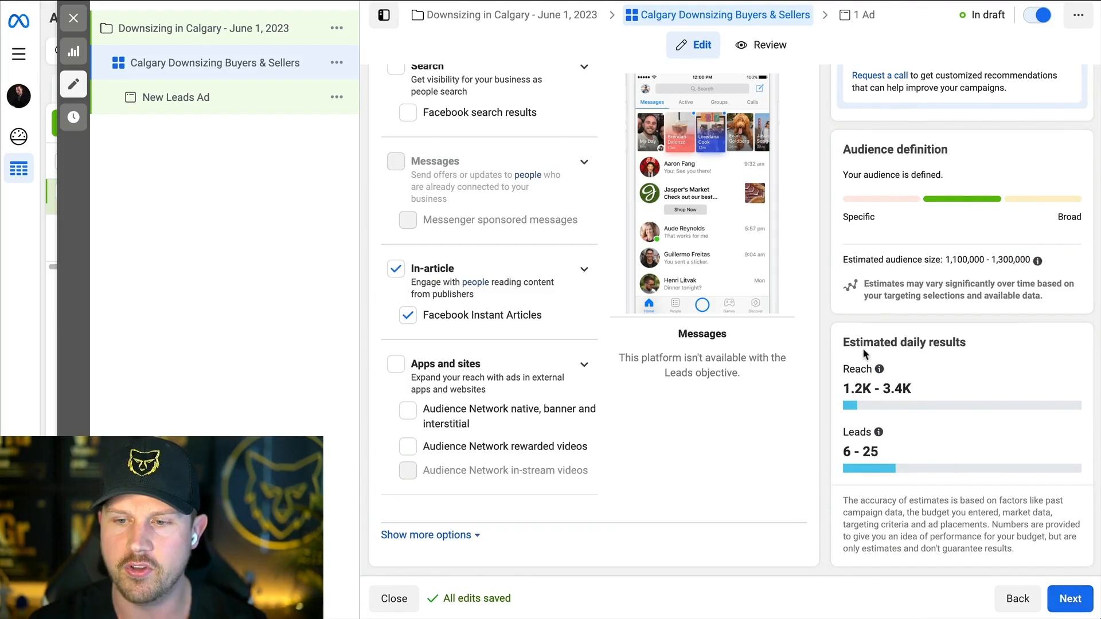
Examine the estimated daily reach and leads, and read the explanation of the leads estimate.
drag(972, 346, 835, 345)
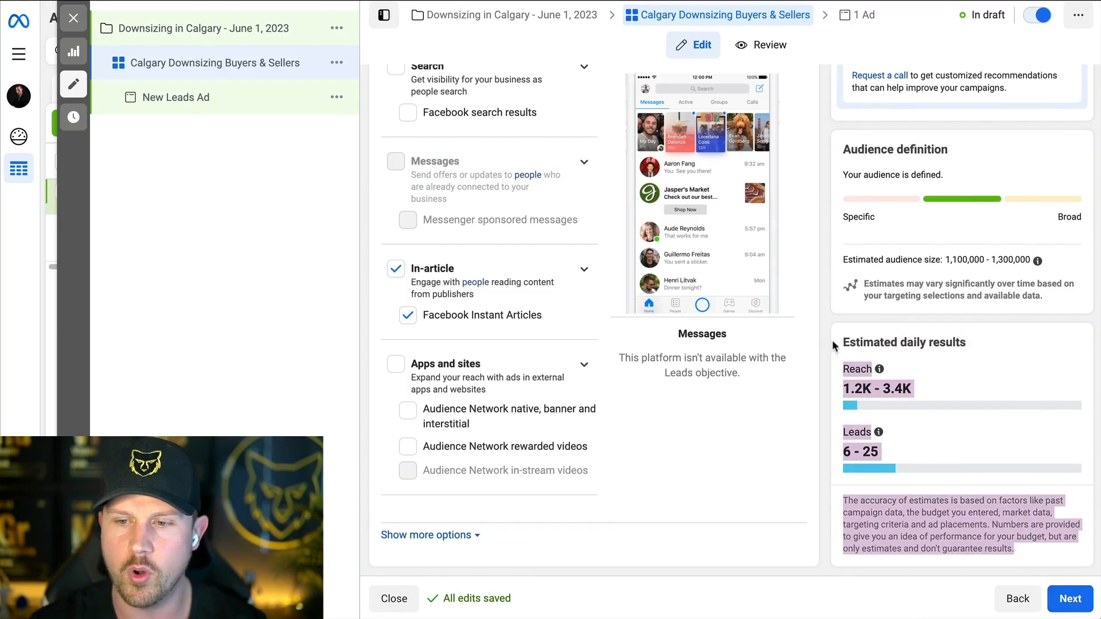
click(858, 394)
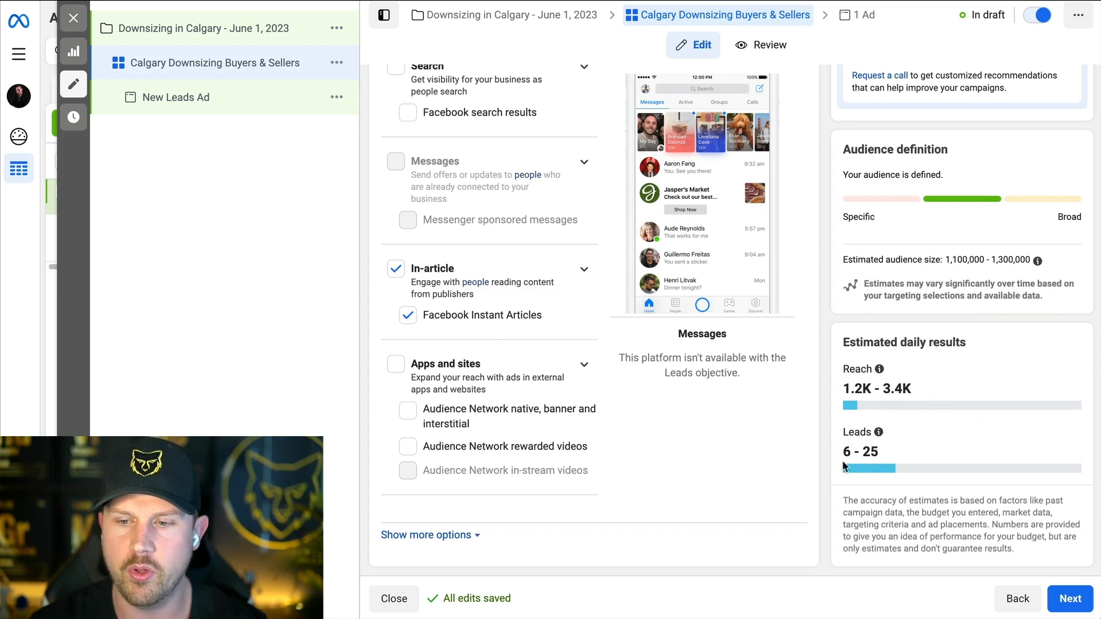
mouse_move(874, 438)
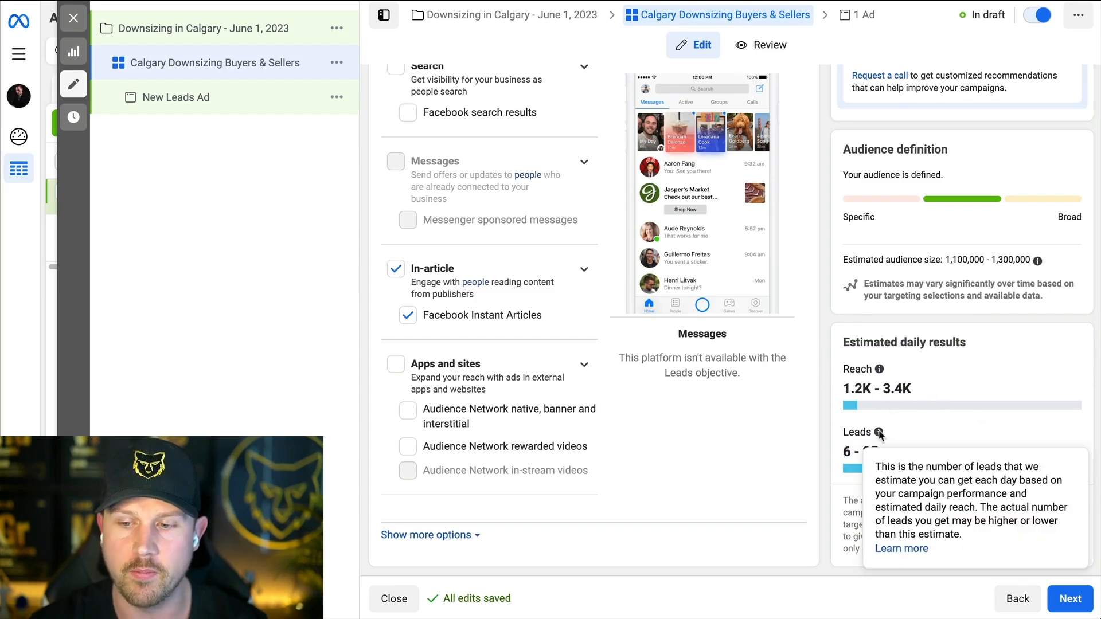
Continue from the ad set to its ad and rename the ad "Calgary Downsizing".
click(1072, 599)
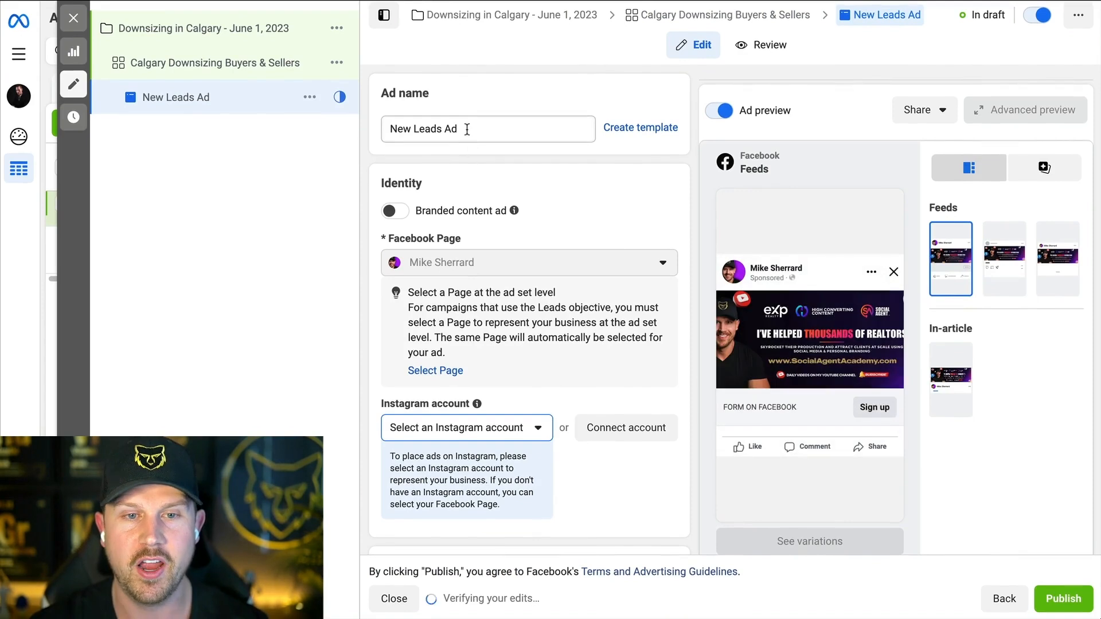
drag(467, 129, 392, 127)
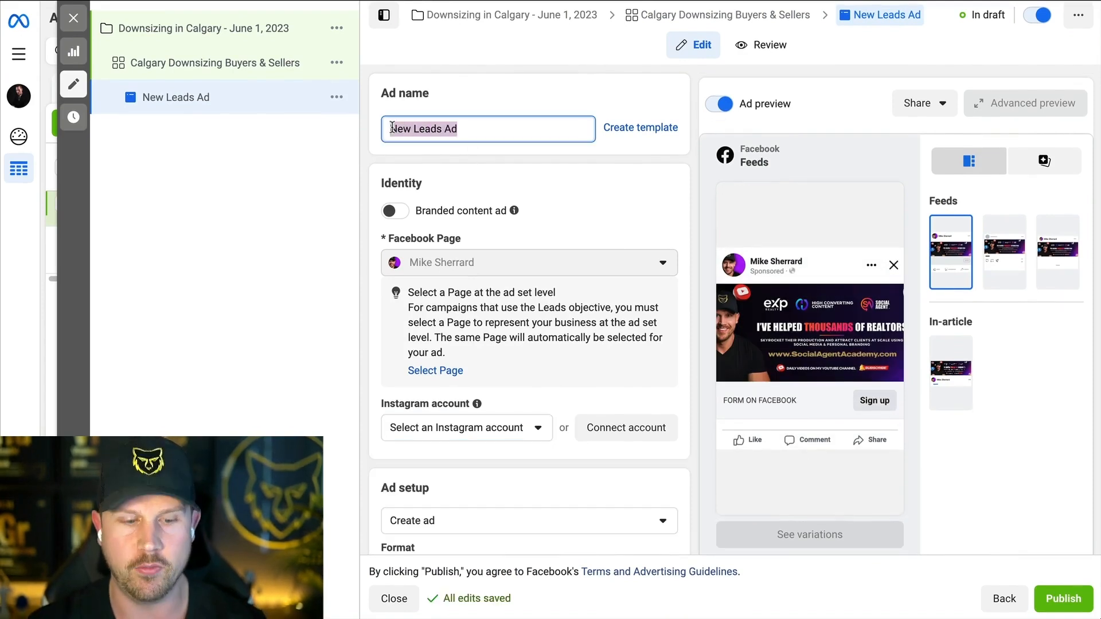
text(Calgary D)
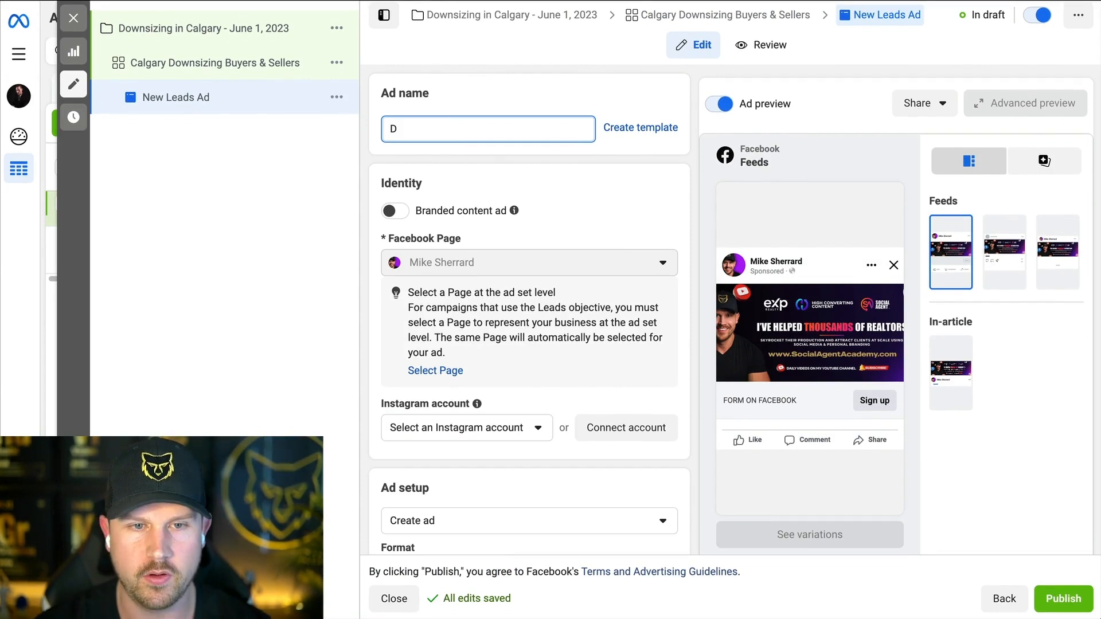
text(ownsizing)
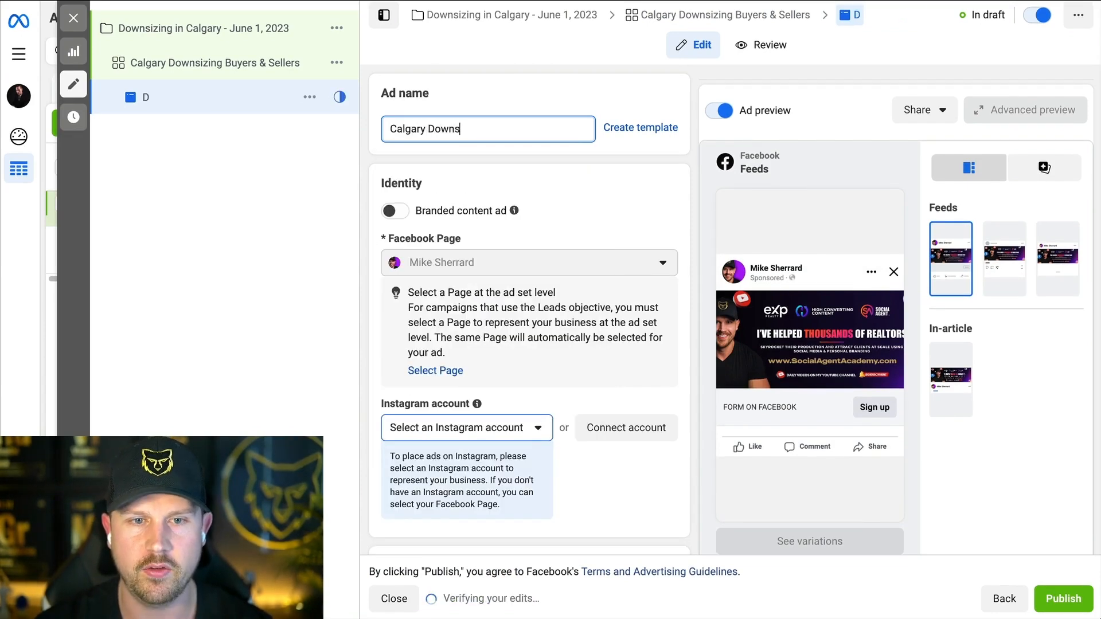
click(629, 164)
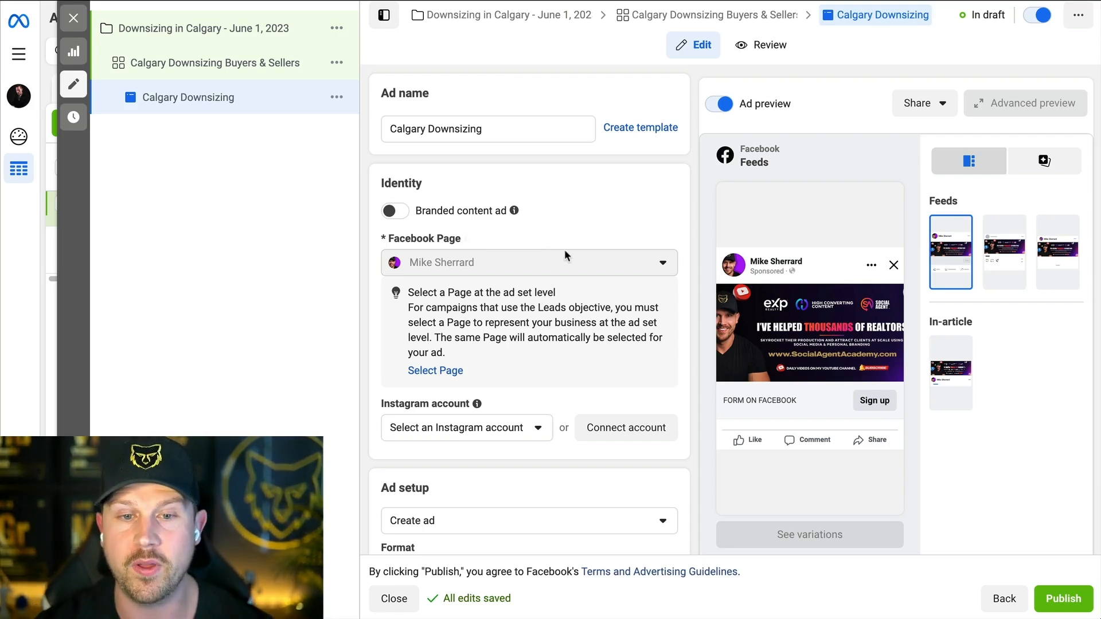
Set the advertiser's own Instagram account as the ad's identity and check the alternative account option without choosing it.
scroll(565, 252, down, 2)
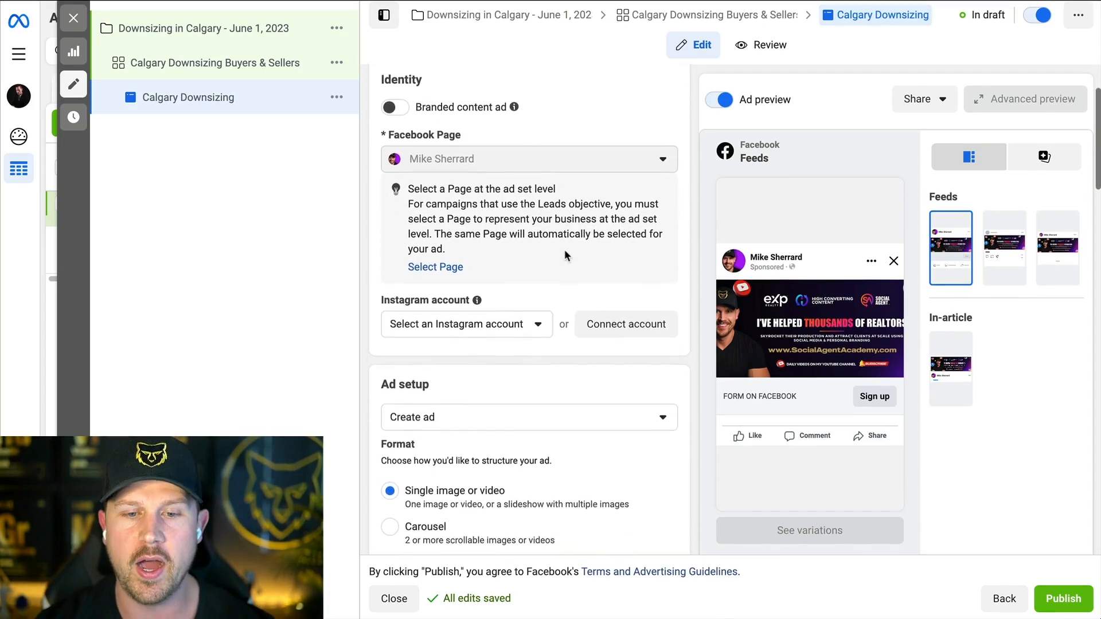
click(480, 321)
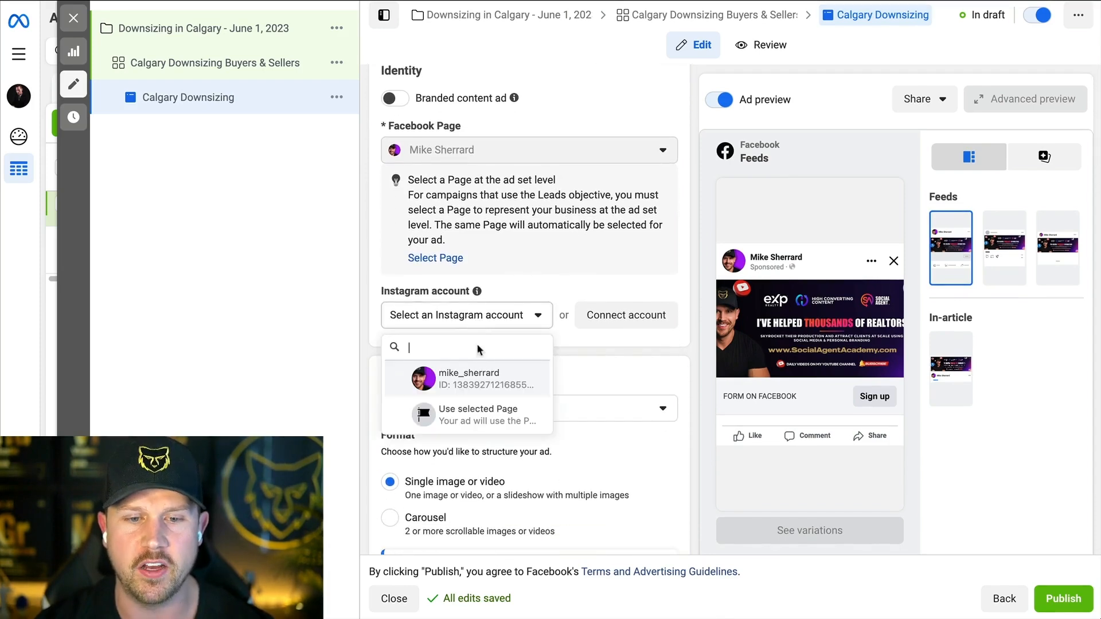
click(474, 376)
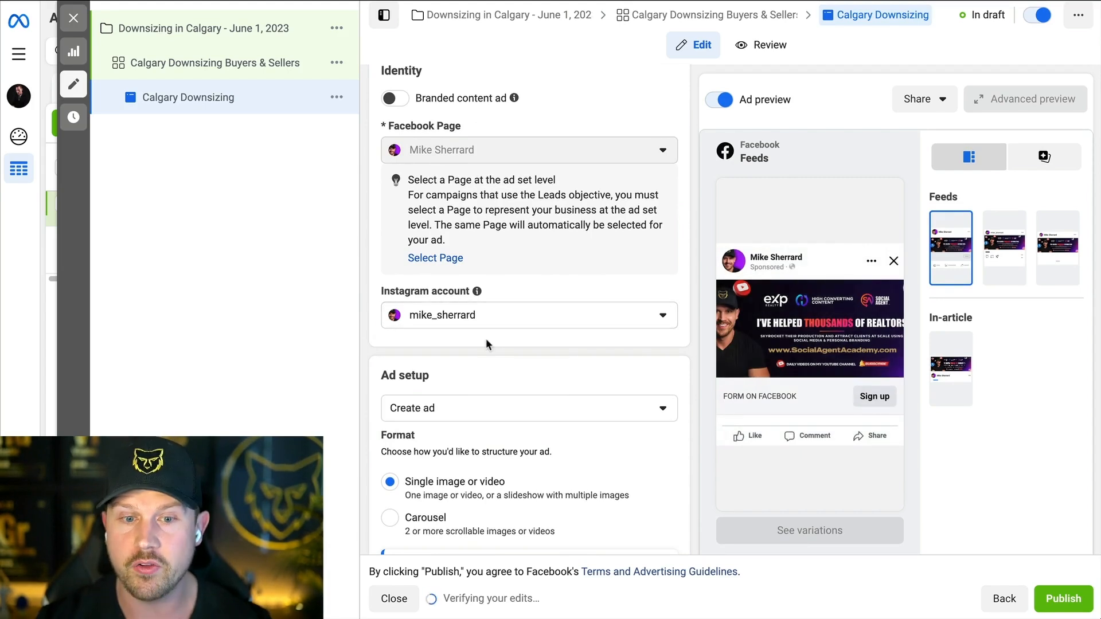
click(487, 319)
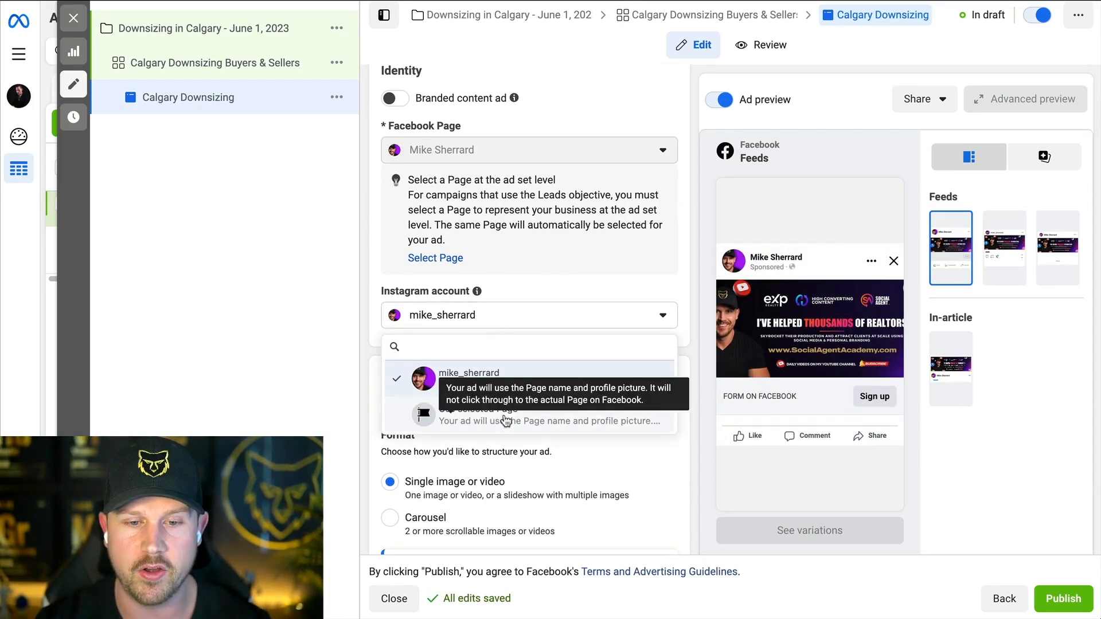
click(376, 261)
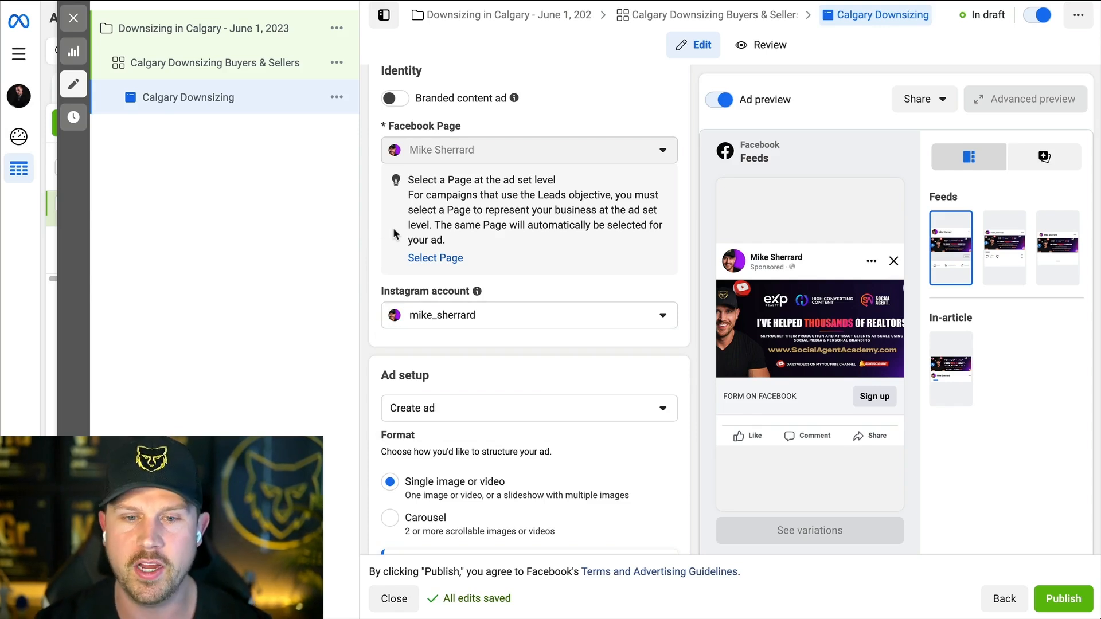
Dismiss the notice about standard enhancements and remove all existing media from the ad creative.
scroll(394, 228, down, 3)
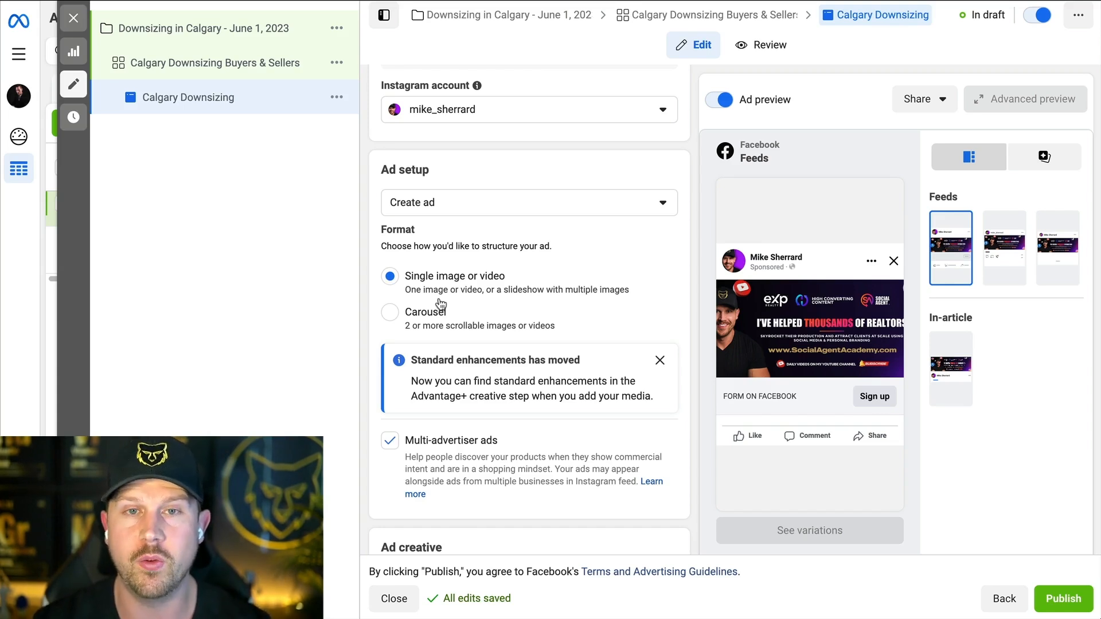
scroll(441, 304, down, 5)
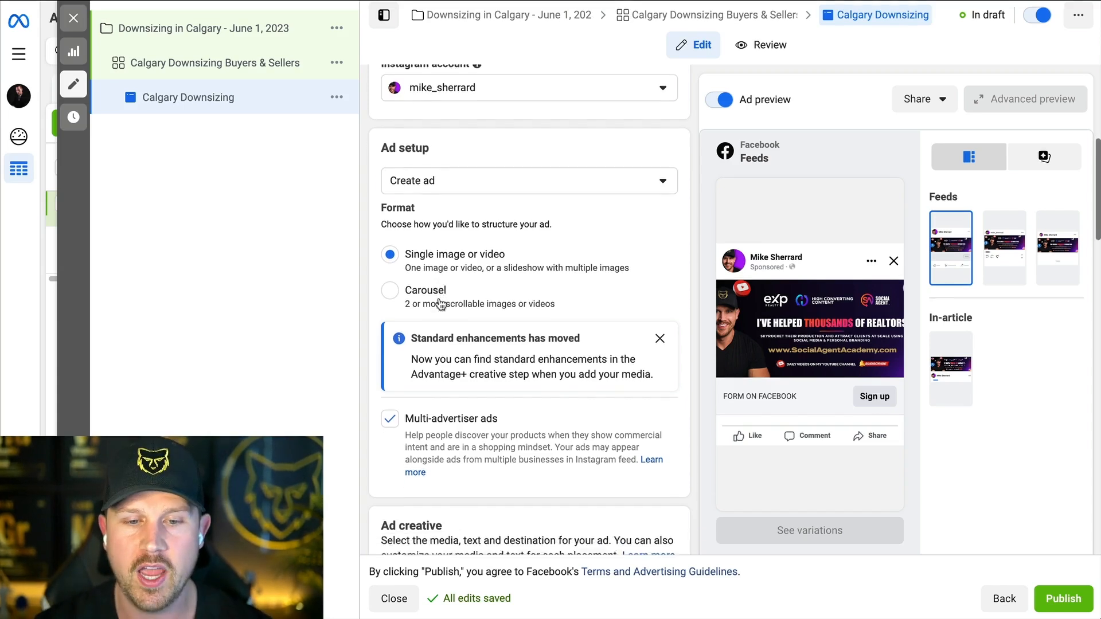
click(659, 102)
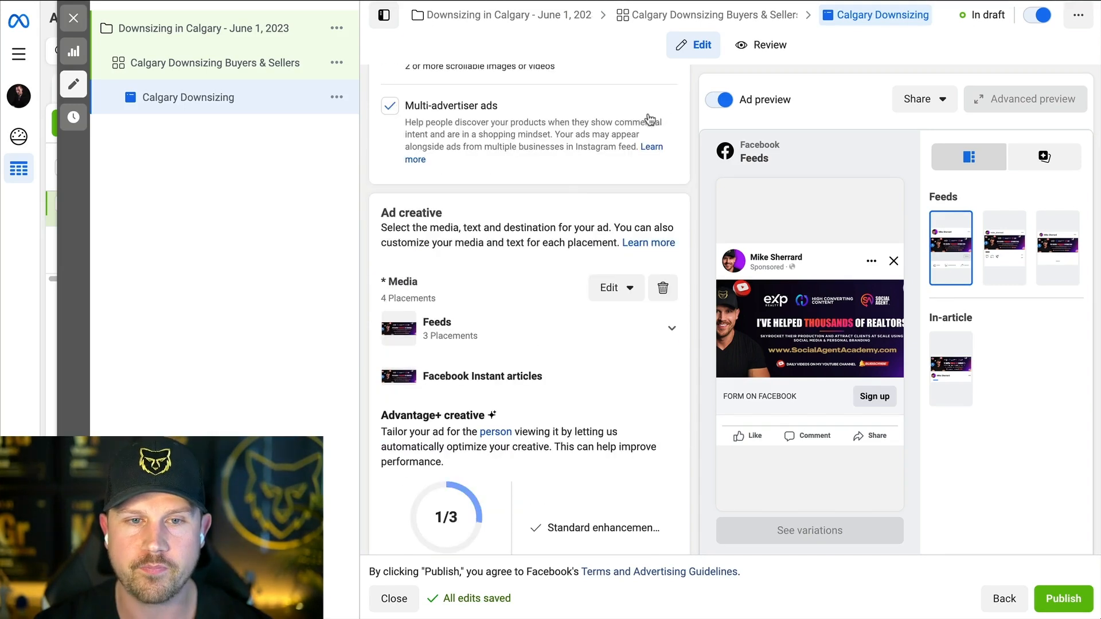
scroll(668, 210, down, 1)
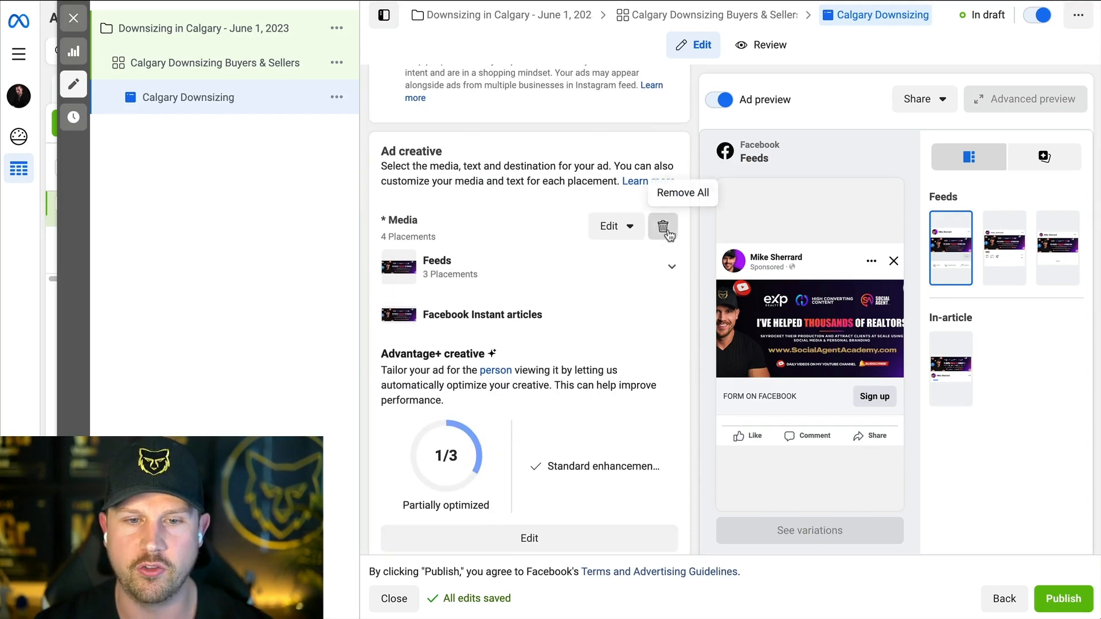
click(663, 226)
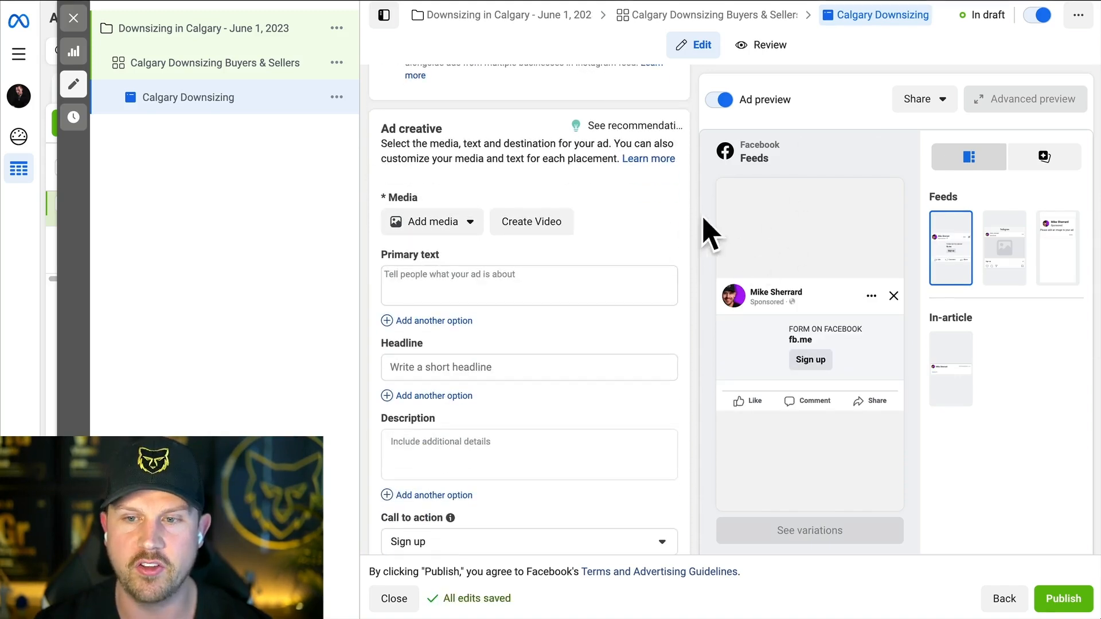
Upload the image Past Listing.jpg from the Social Agent Academy tutorials folder on the Desktop as the ad's media and continue to its crop settings.
click(469, 225)
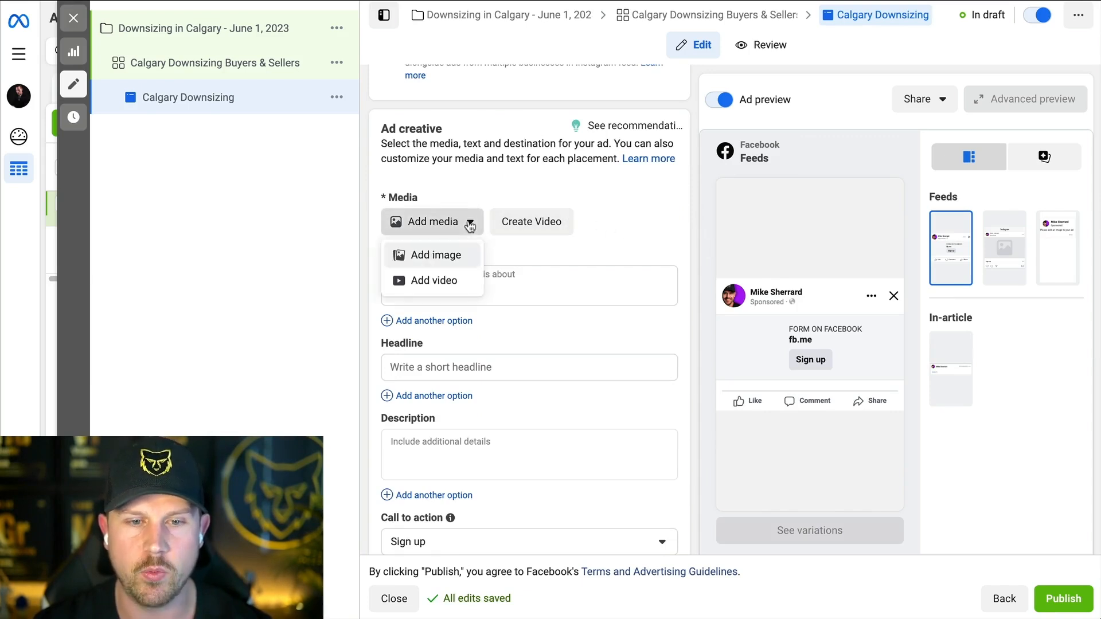
click(432, 254)
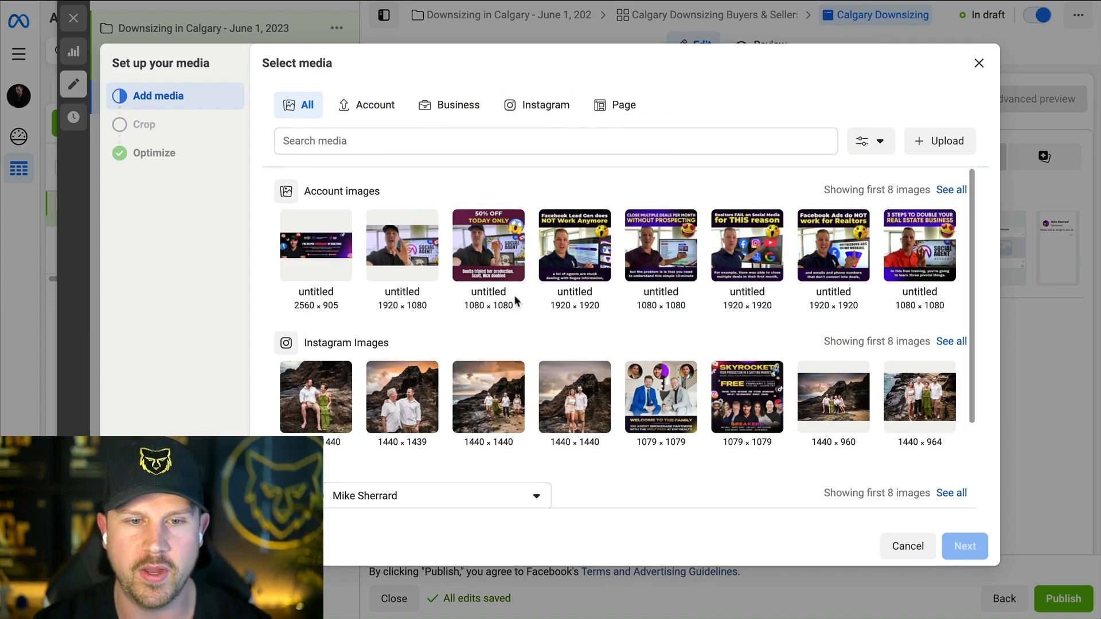
click(952, 143)
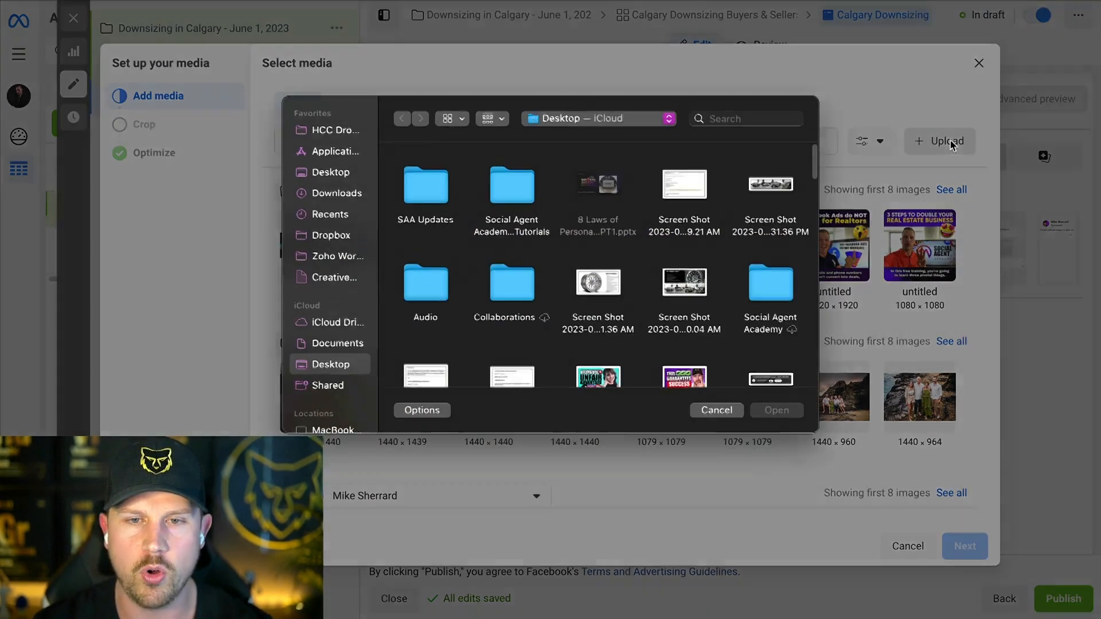
double_click(514, 200)
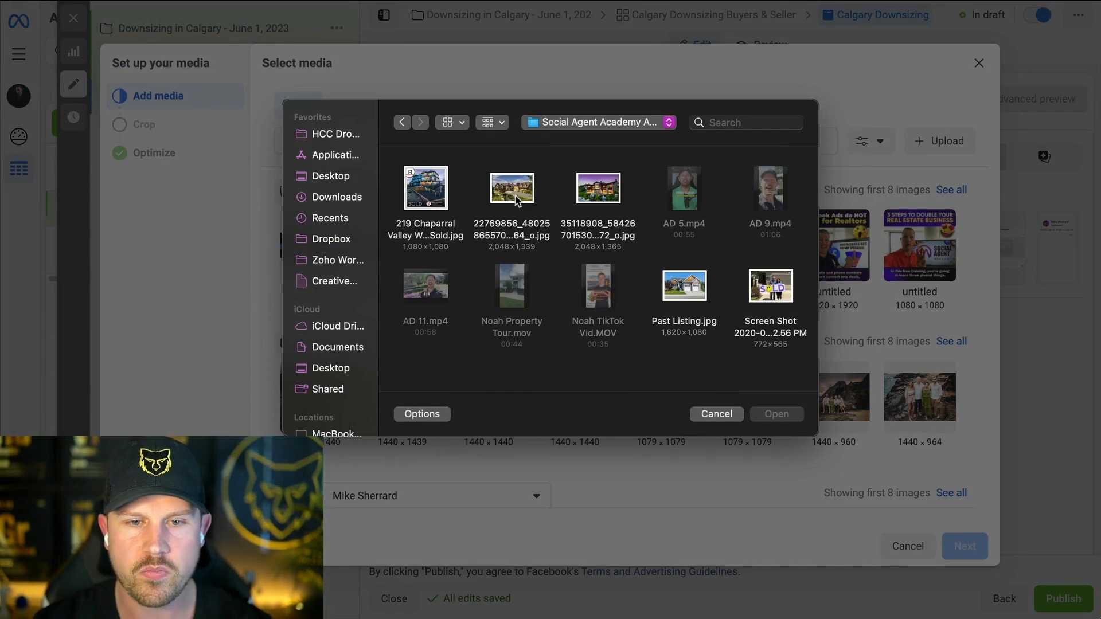
click(693, 295)
double_click(693, 295)
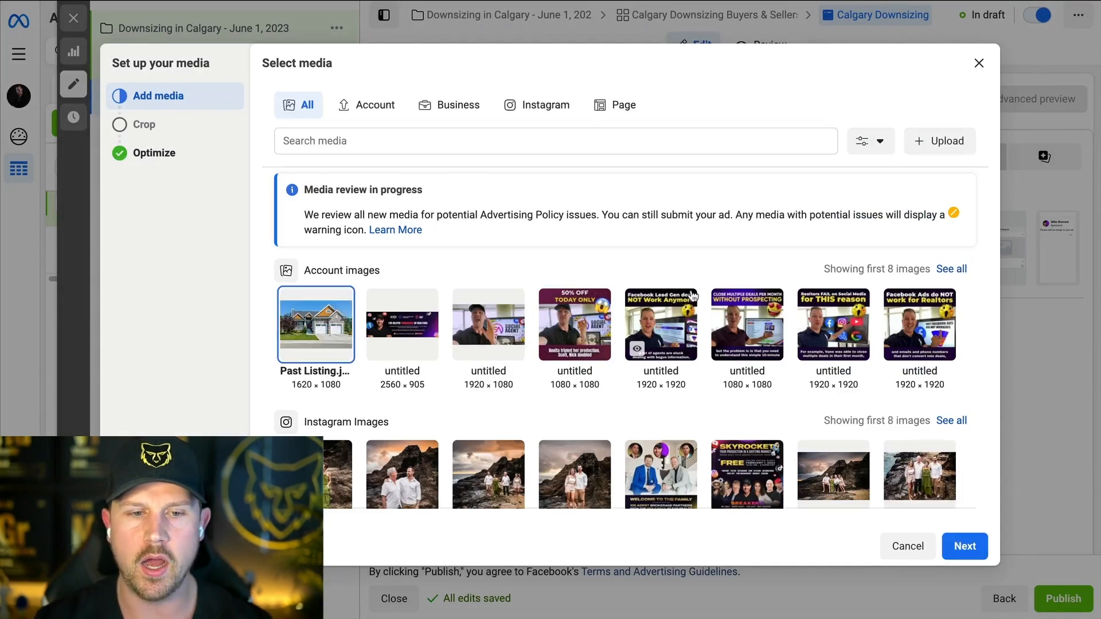
click(963, 548)
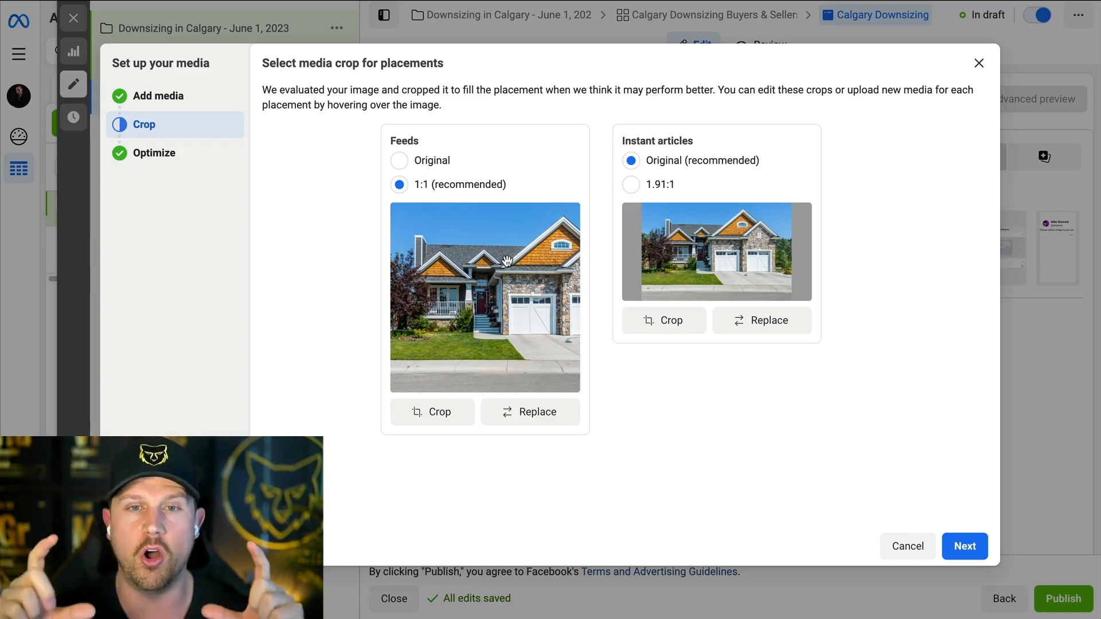
click(399, 163)
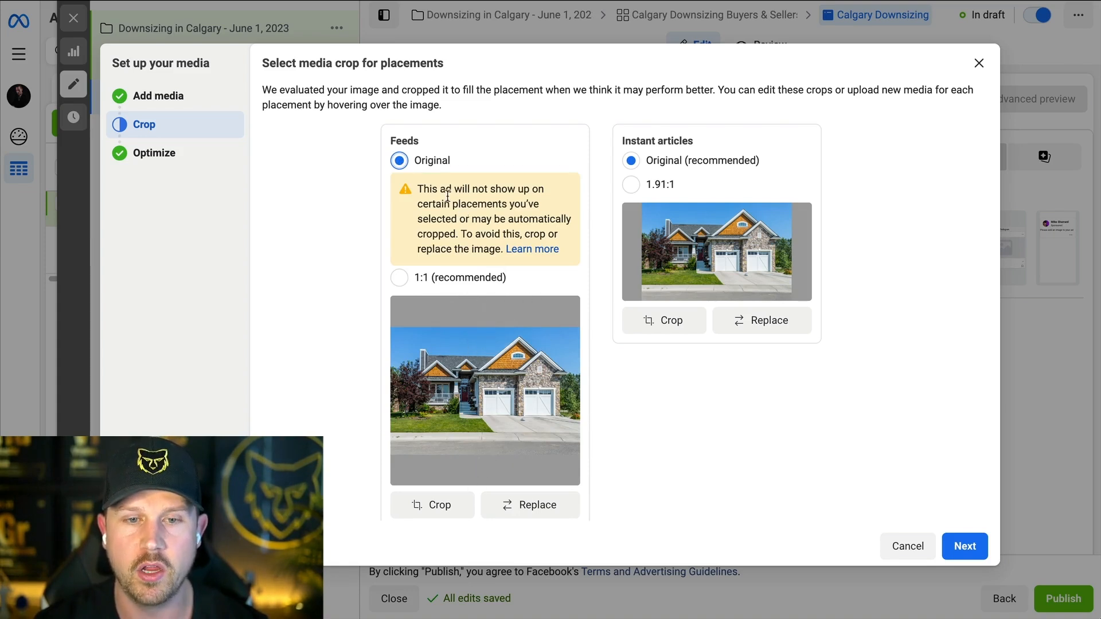
drag(422, 190, 502, 247)
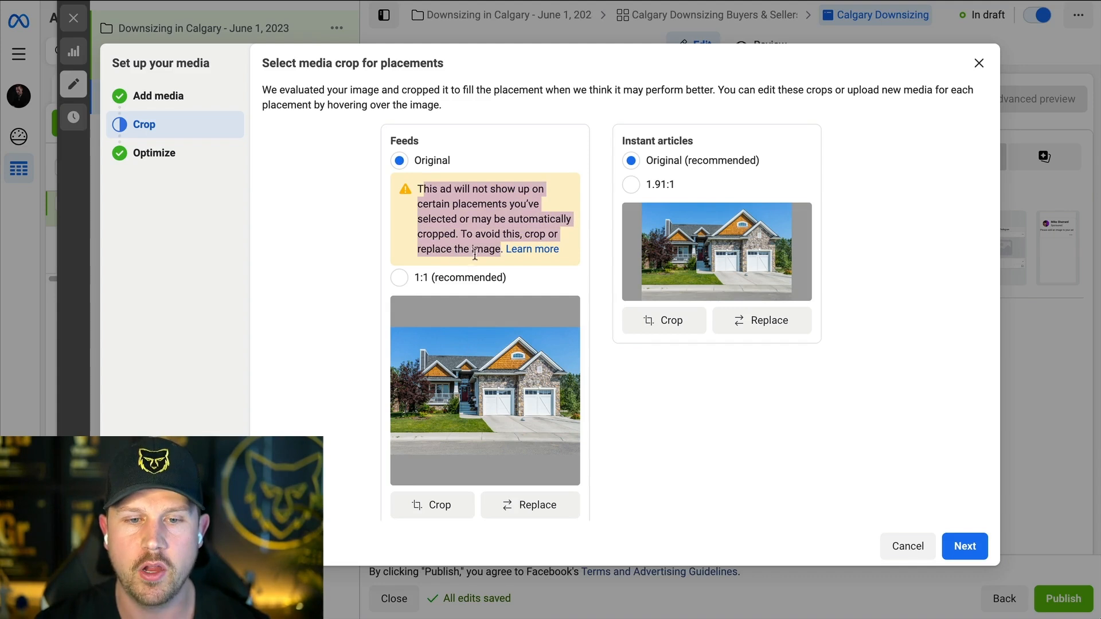
click(404, 278)
Shift the 1:1 Feeds crop slightly towards the garage side of the house, apply it, and finish the media setup with the preset optimizations.
click(435, 419)
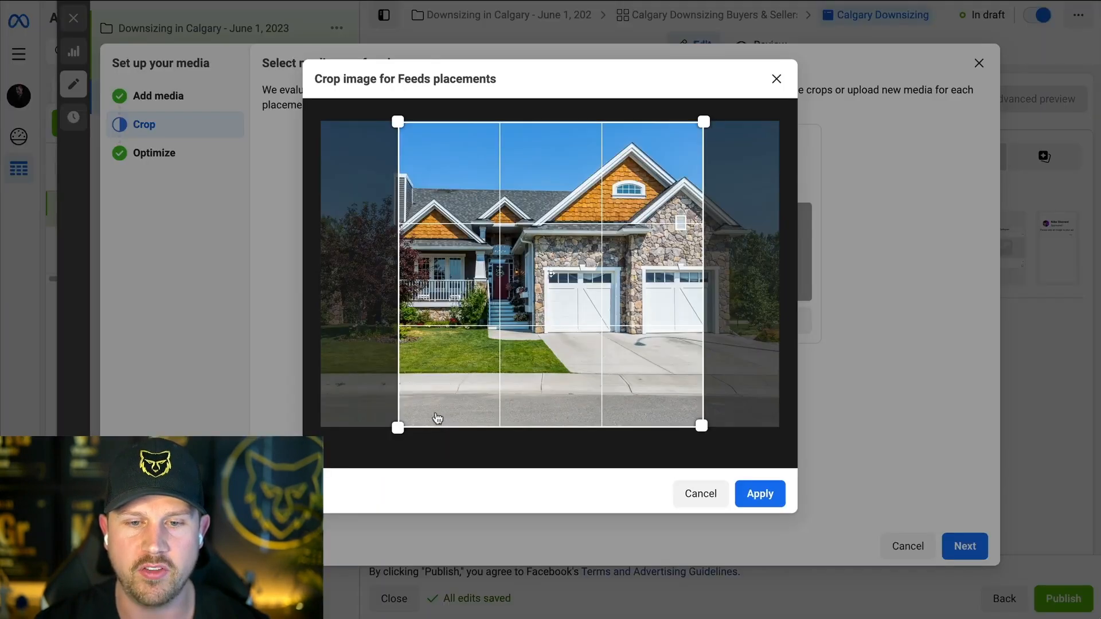
mouse_move(570, 308)
mouse_down()
mouse_move(542, 305)
mouse_move(602, 304)
mouse_move(580, 304)
mouse_move(589, 304)
mouse_up()
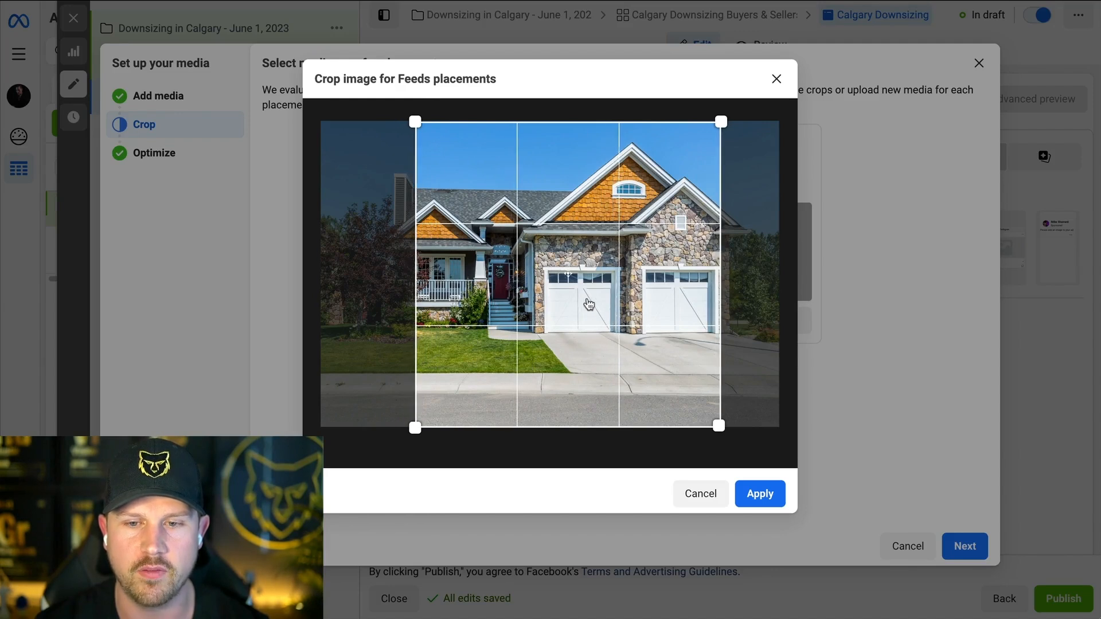
click(762, 493)
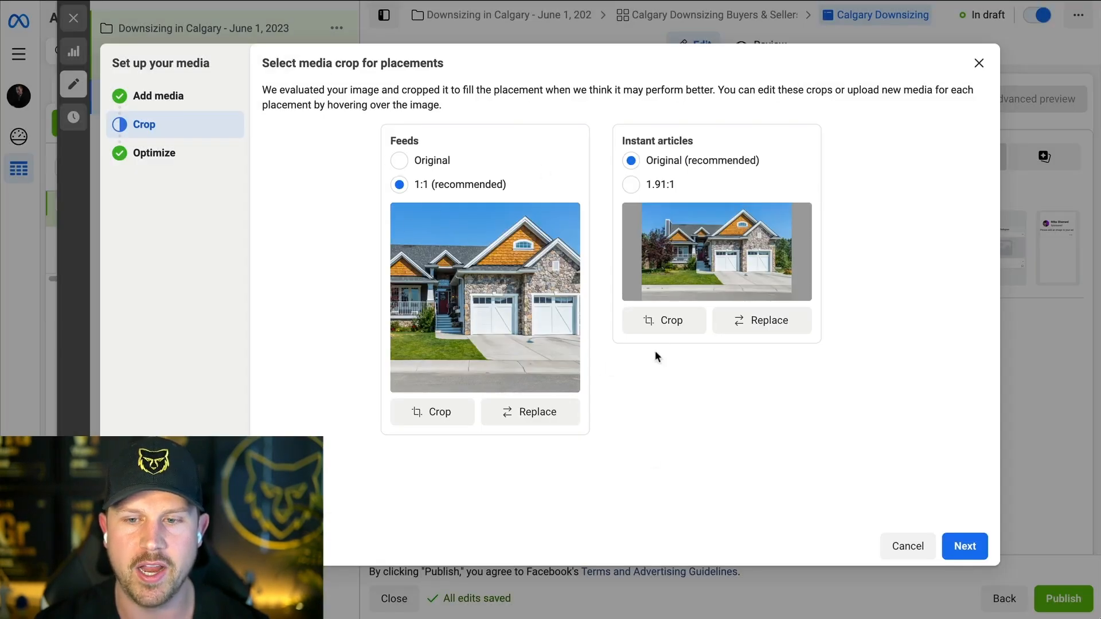
click(963, 547)
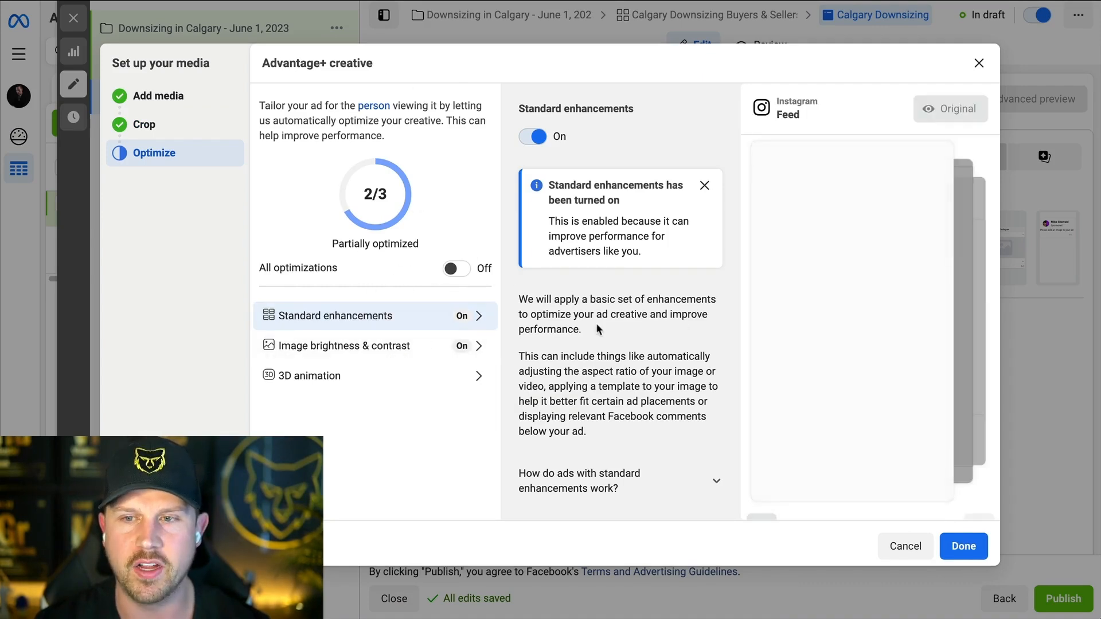
click(978, 546)
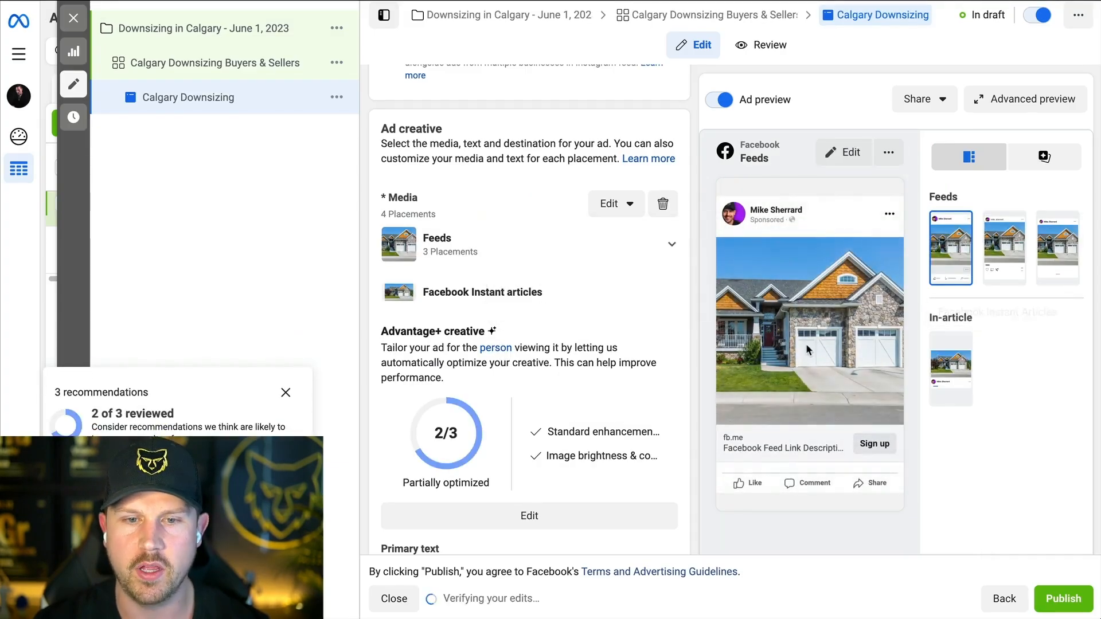
Dismiss the recommendations notice and enter primary text opening with "⁉LOOKING TO DOWNSIZE IN CALGARY⁉", offering a free customized list of homes and instant access.
scroll(566, 353, down, 5)
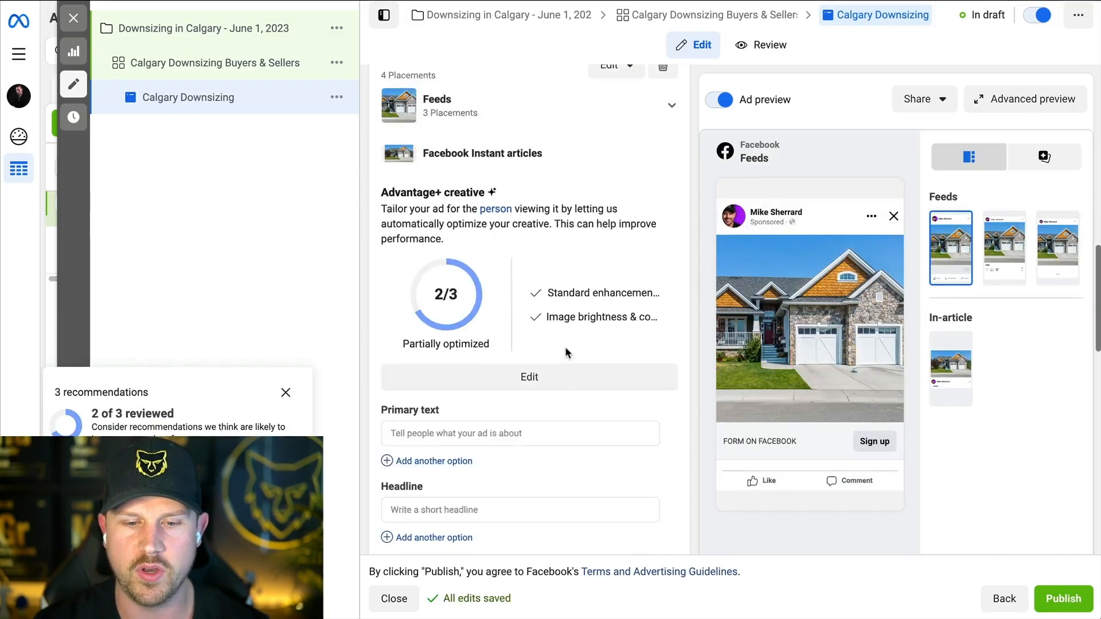
scroll(566, 352, down, 4)
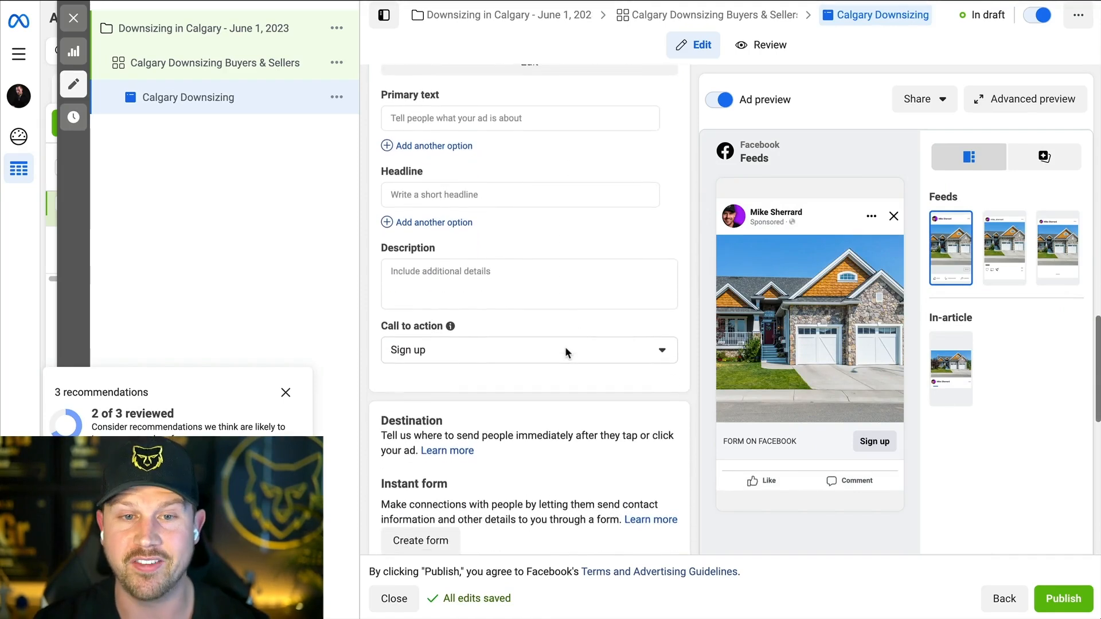
mouse_move(425, 134)
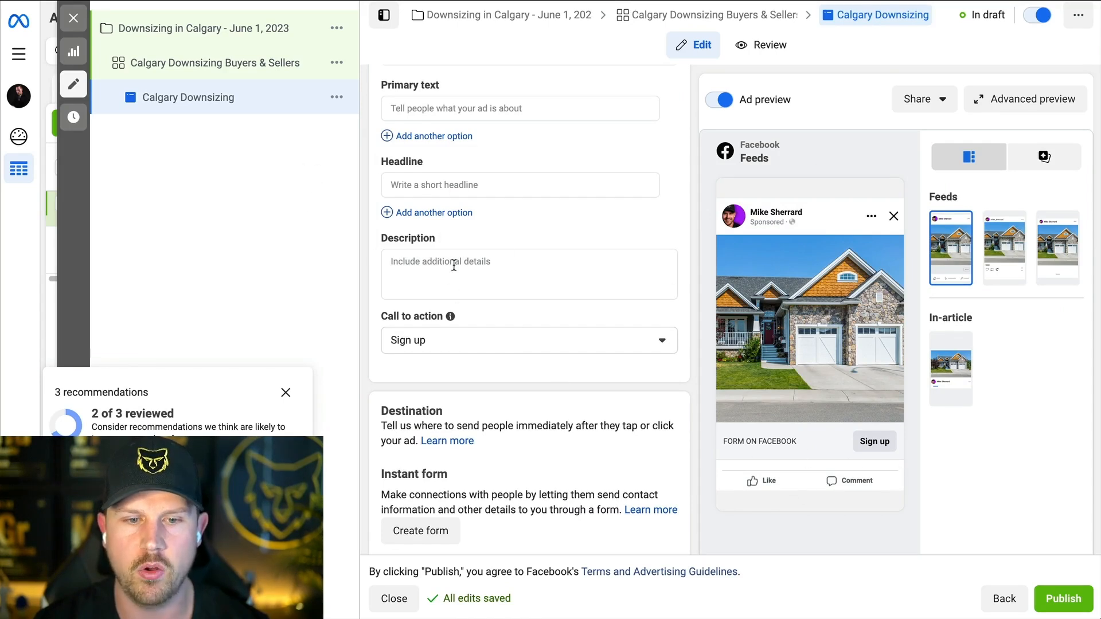
mouse_move(476, 335)
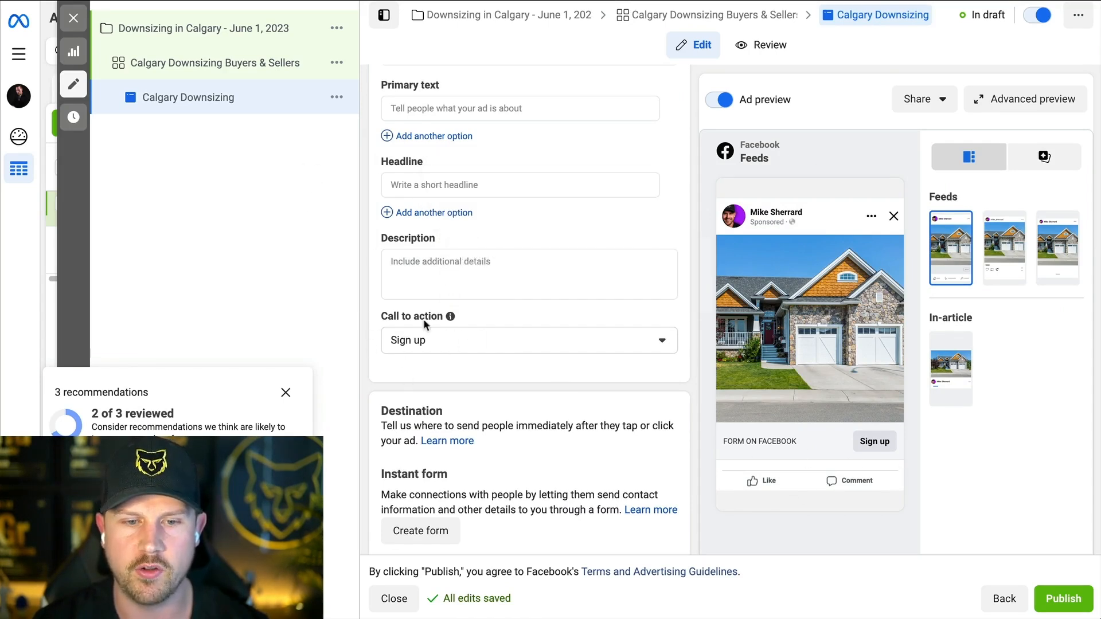
click(286, 392)
mouse_move(470, 232)
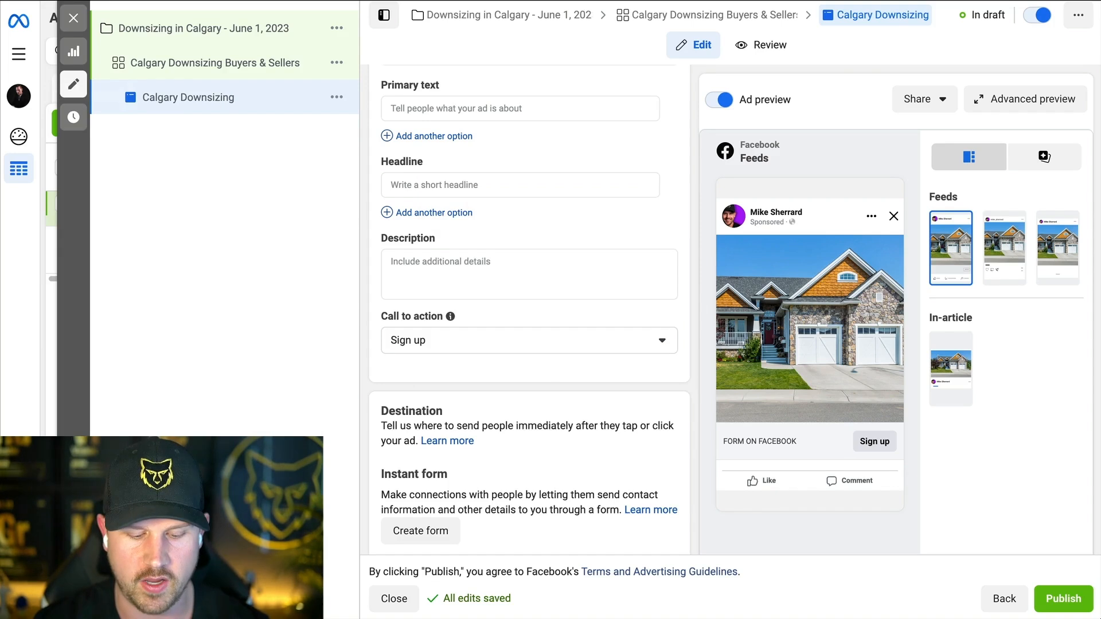
click(449, 104)
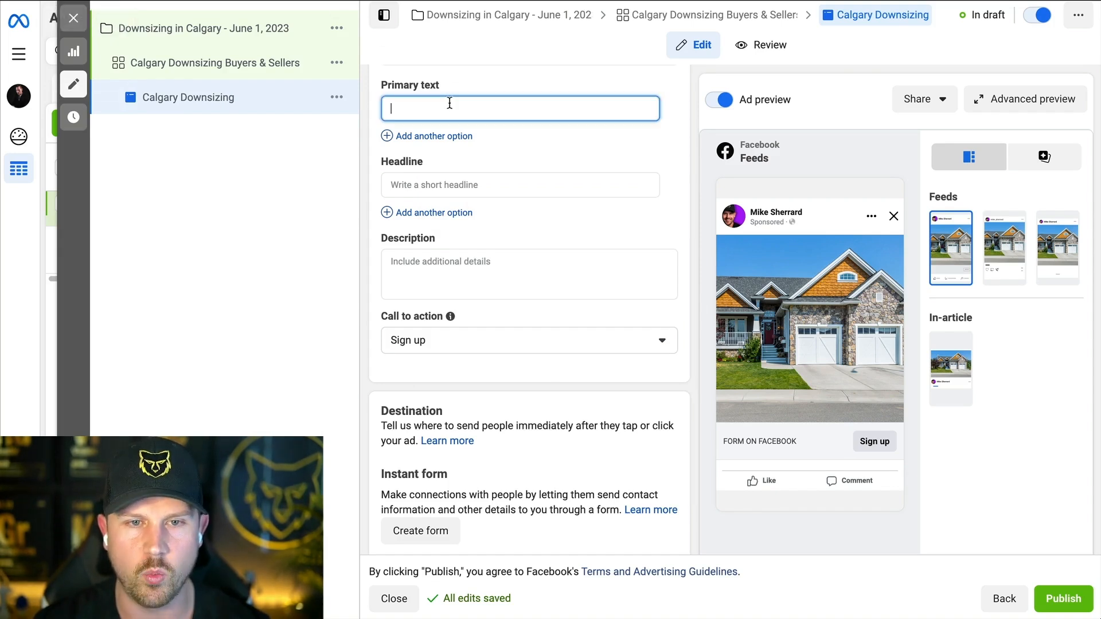
text(⁉LOOKING TO DOWNSIZE IN CALGARY⁉  🏡 Check out this free customized list of homes tailored for your budget  This list is updated in real time, and is more up-to-date than Realtor & Zillow  ⬇ Click below to get instant access! ⬇)
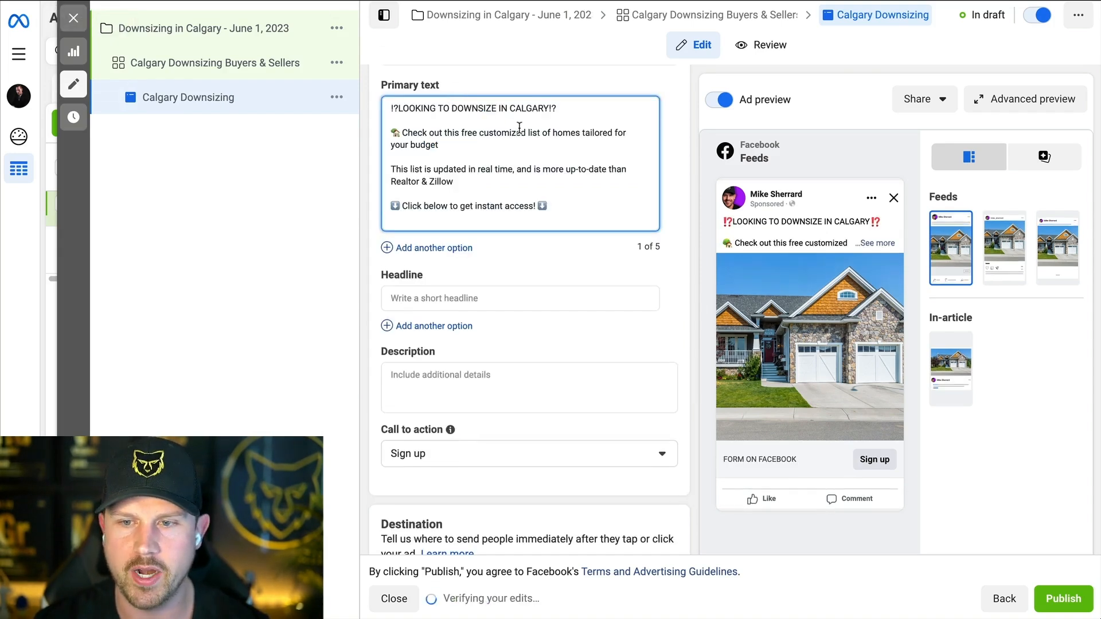
Remove the blank line below the opening line of the primary text and expand the full text in the Feeds preview.
click(403, 121)
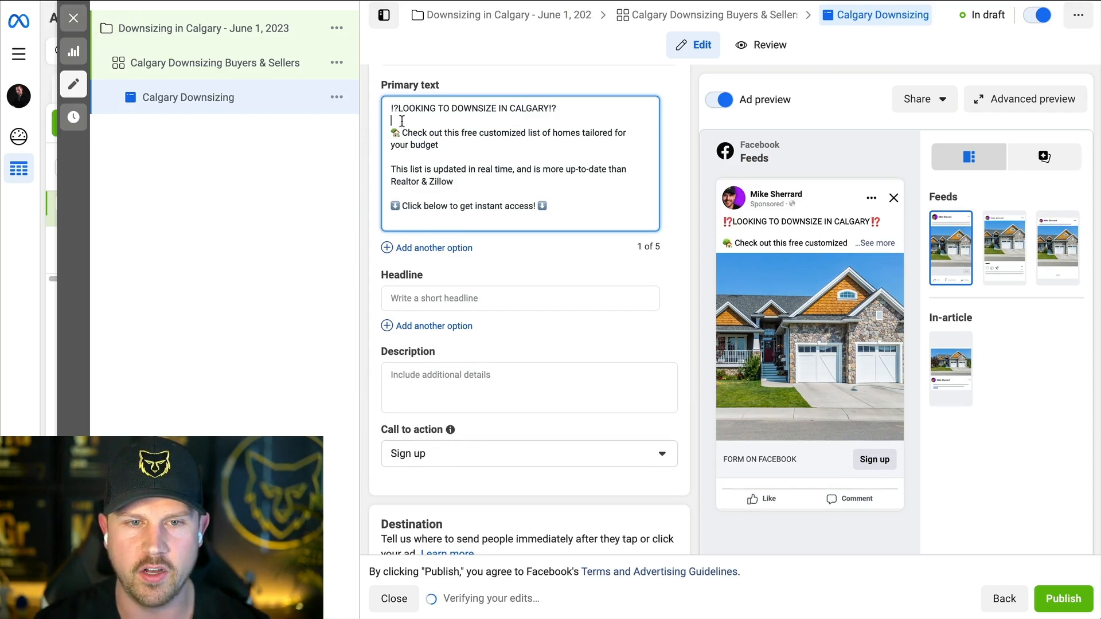
key(BackSpace)
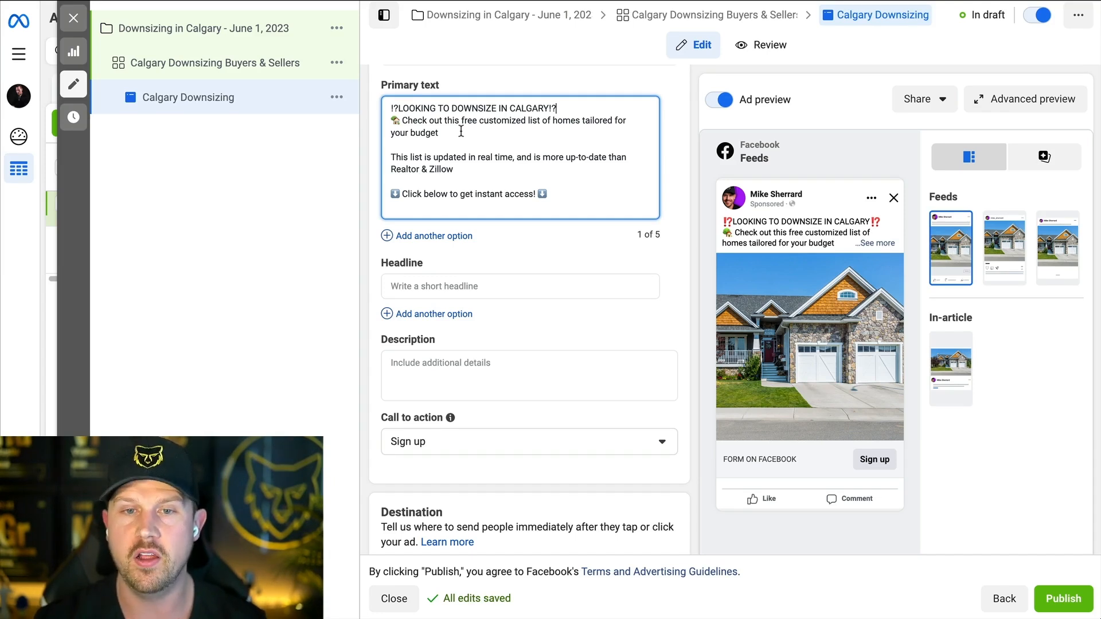
click(570, 109)
key(Return)
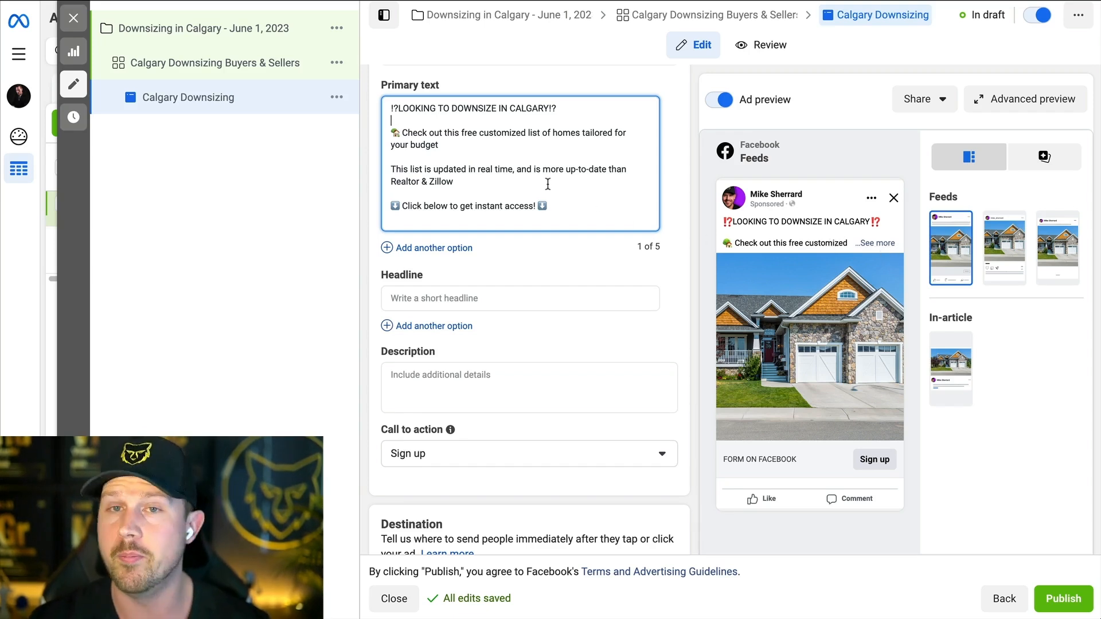
key(BackSpace)
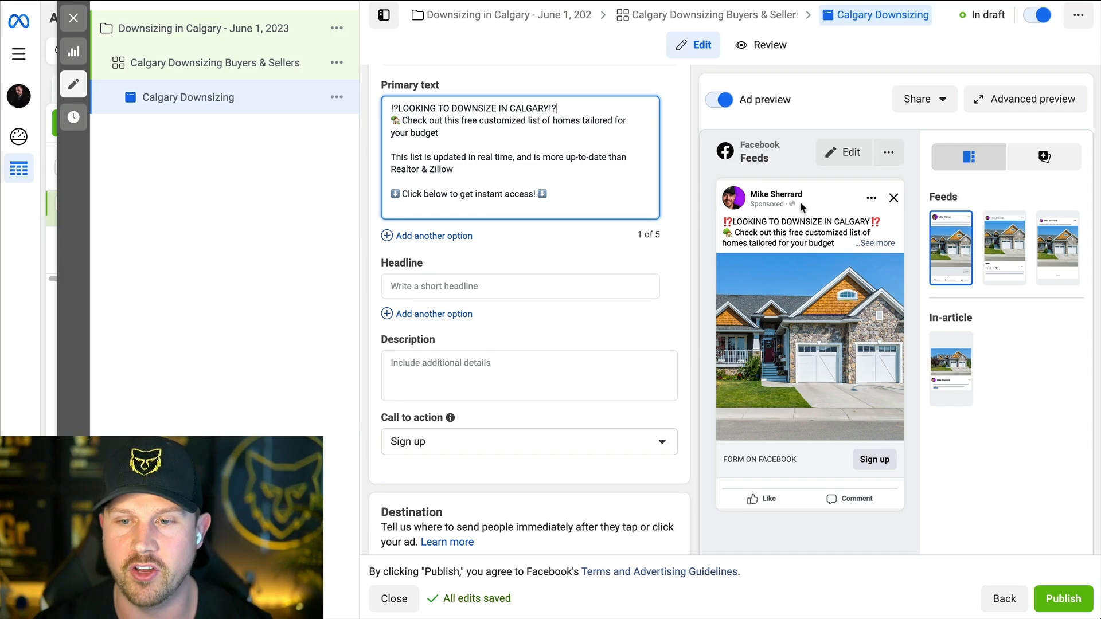
click(880, 242)
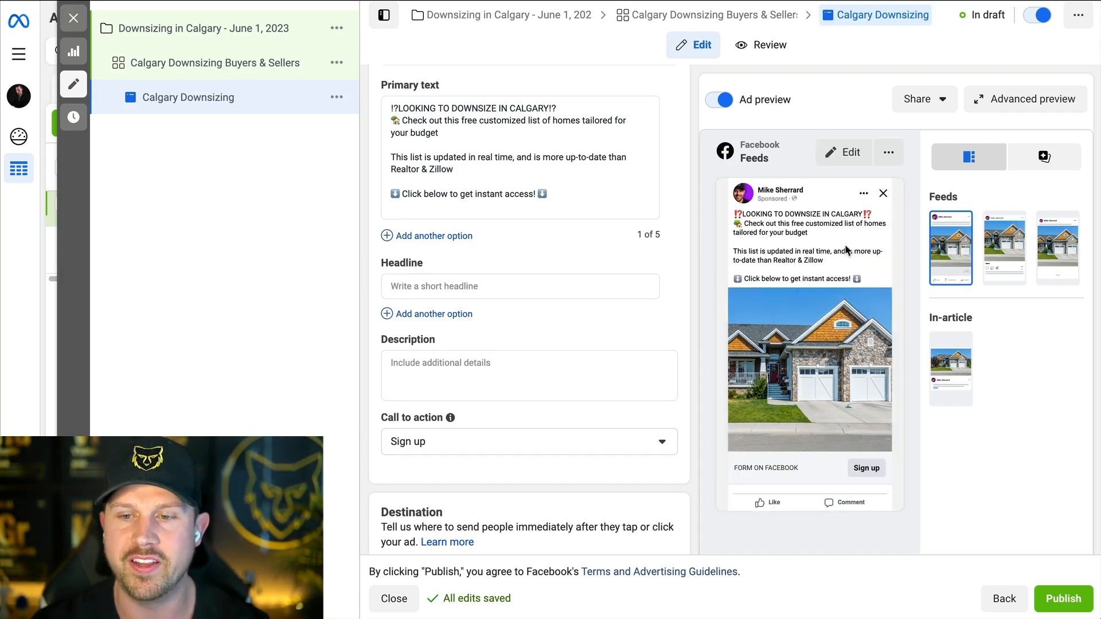
Enter the ad headline "⏰ Most Popular List of Downsize Homes", starting with the alarm clock emoji.
mouse_move(470, 247)
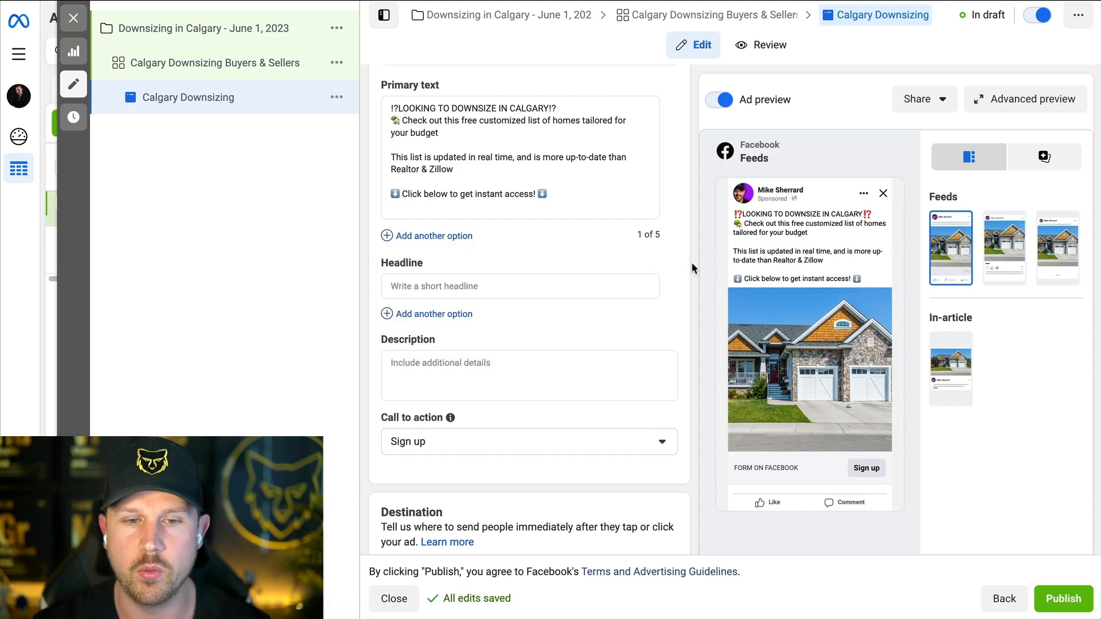
scroll(696, 264, down, 1)
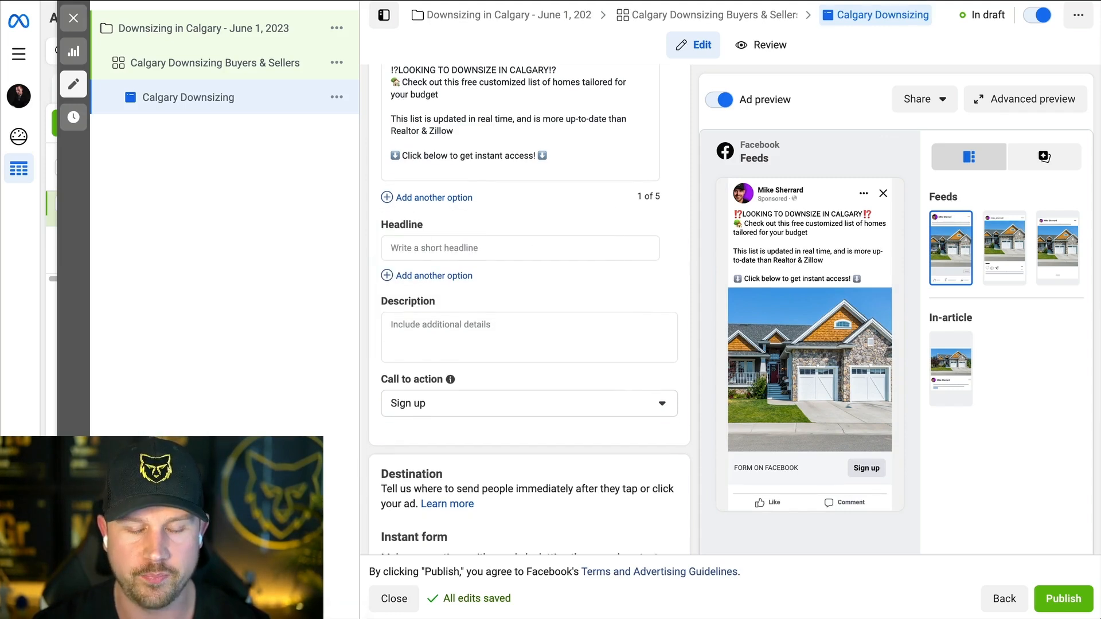
click(445, 248)
key(ctrl+super+space)
scroll(388, 433, up, 15)
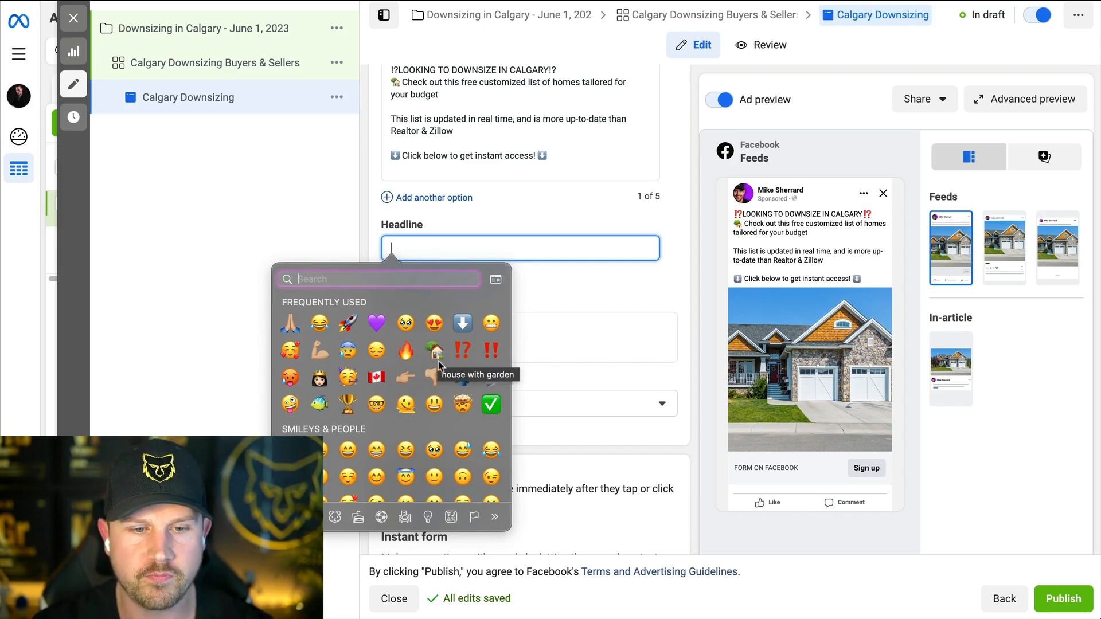
click(432, 518)
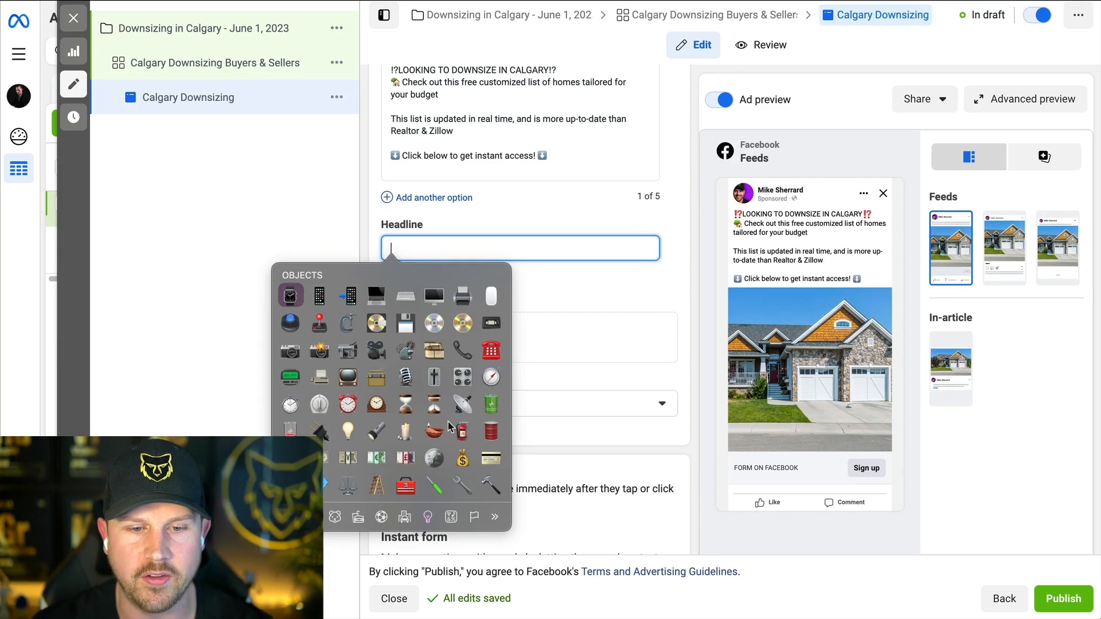
click(346, 382)
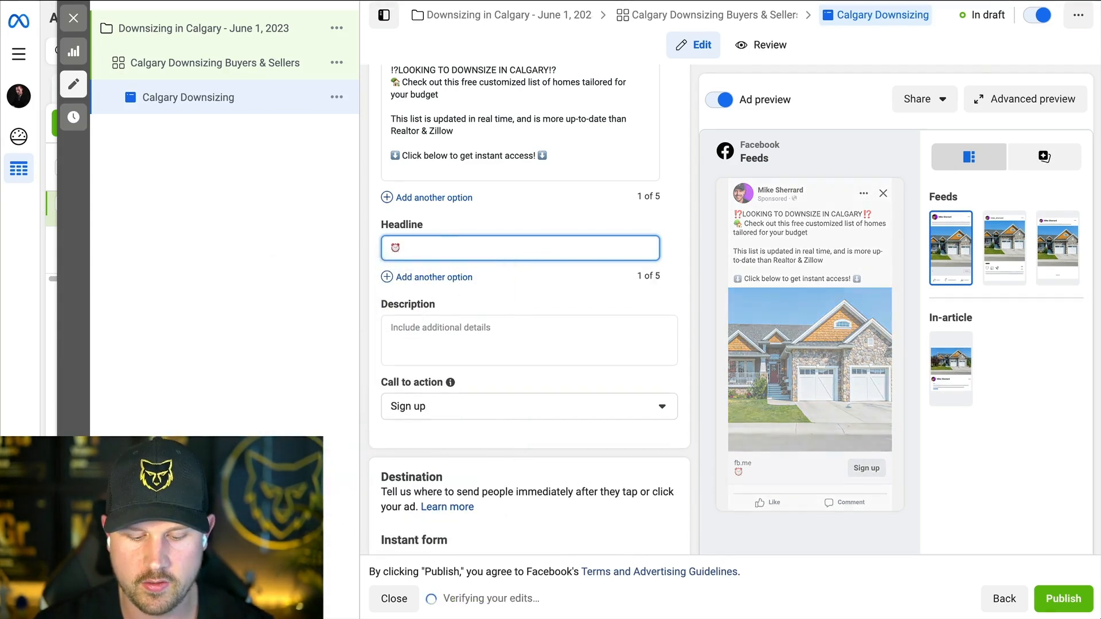
text(Most Pop)
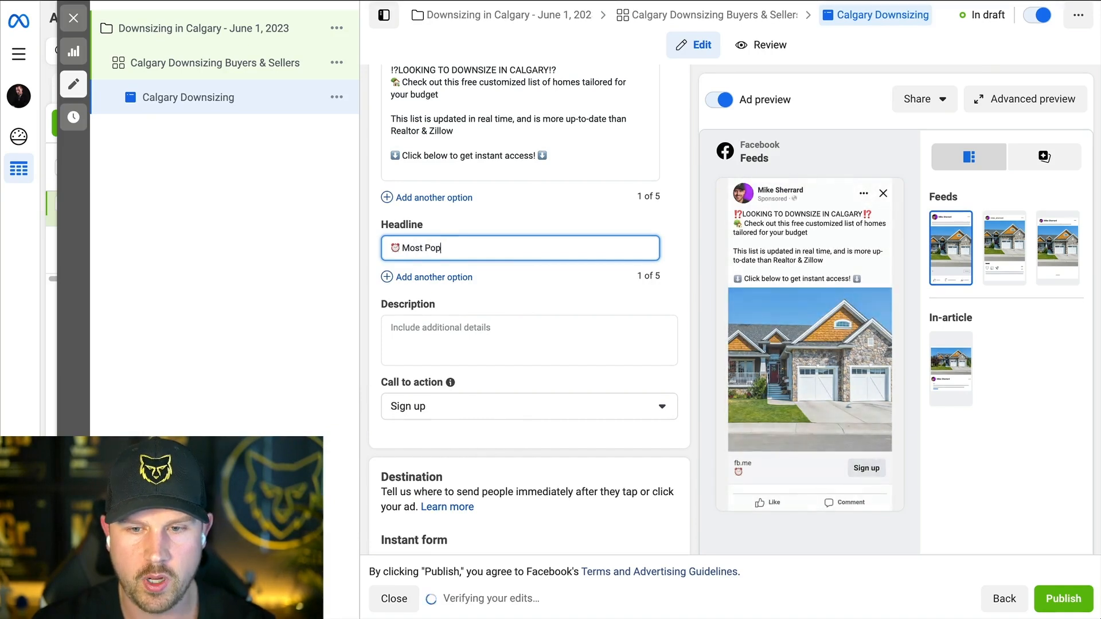
text(ular List of )
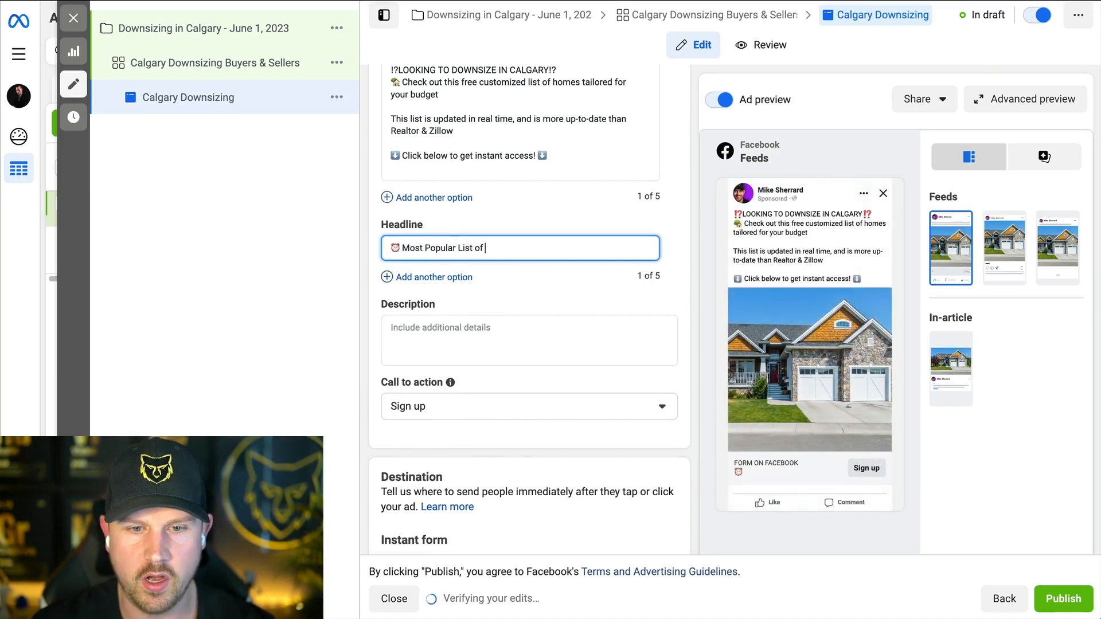
text(Downsize Homes)
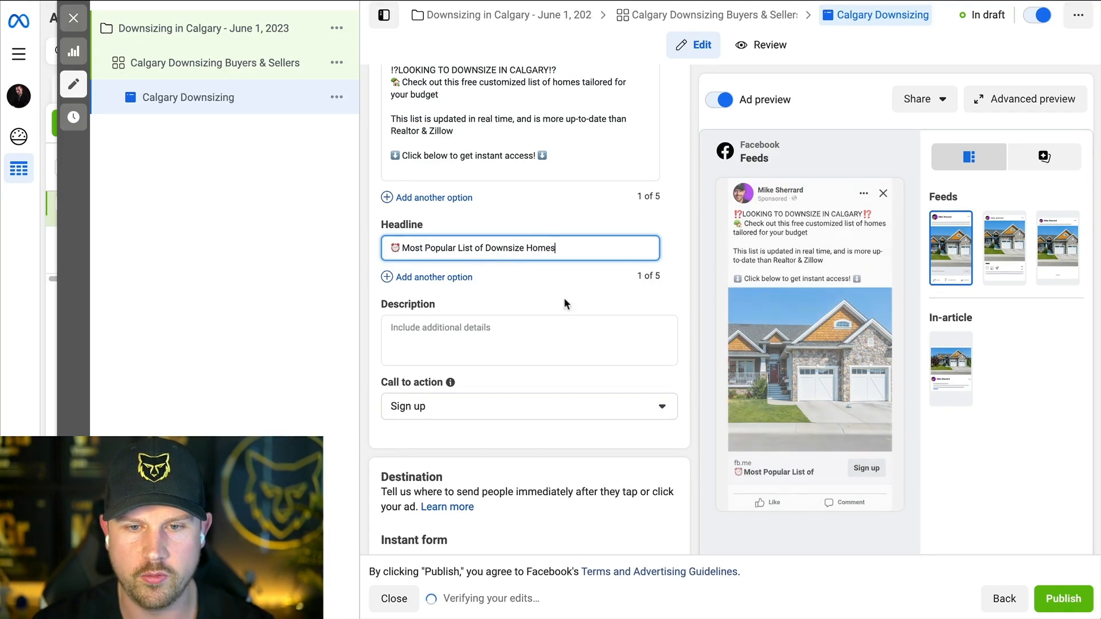
click(595, 317)
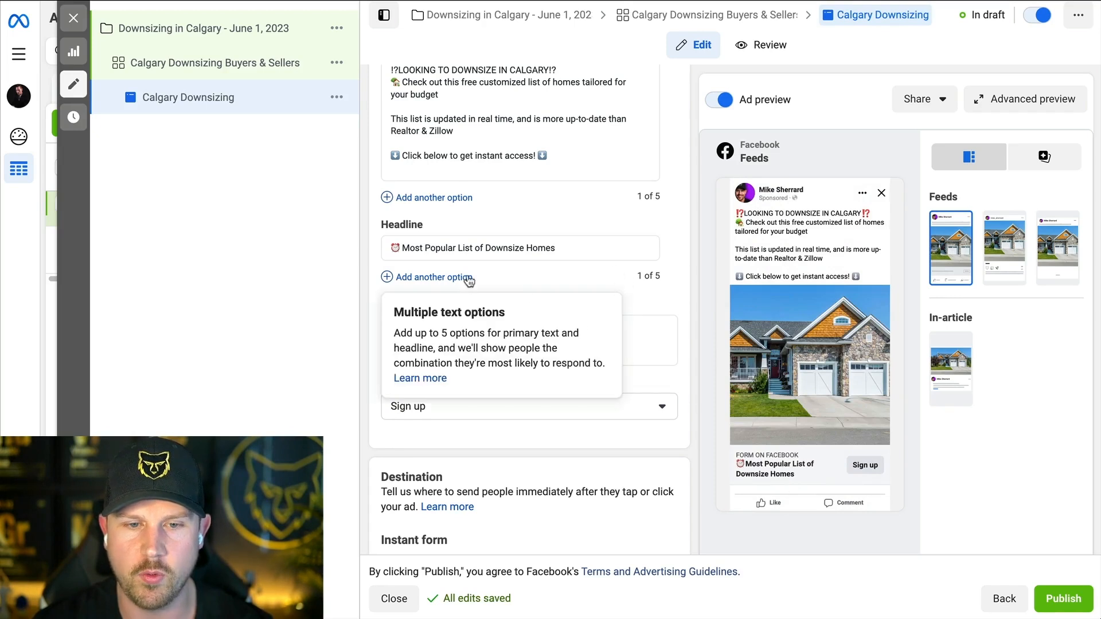
drag(602, 249, 382, 253)
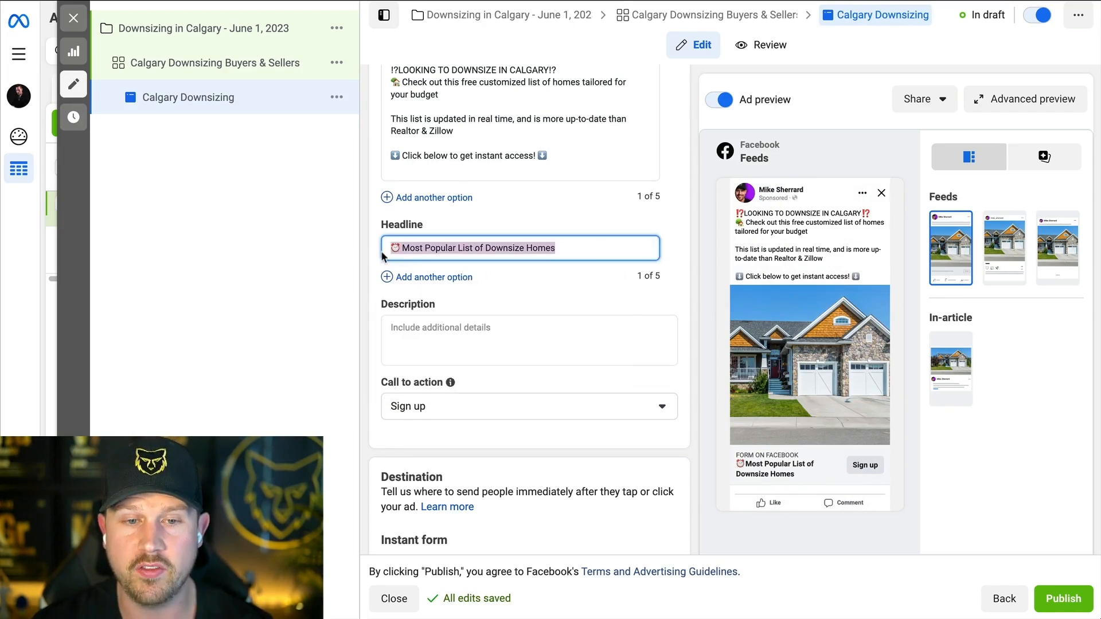
click(442, 255)
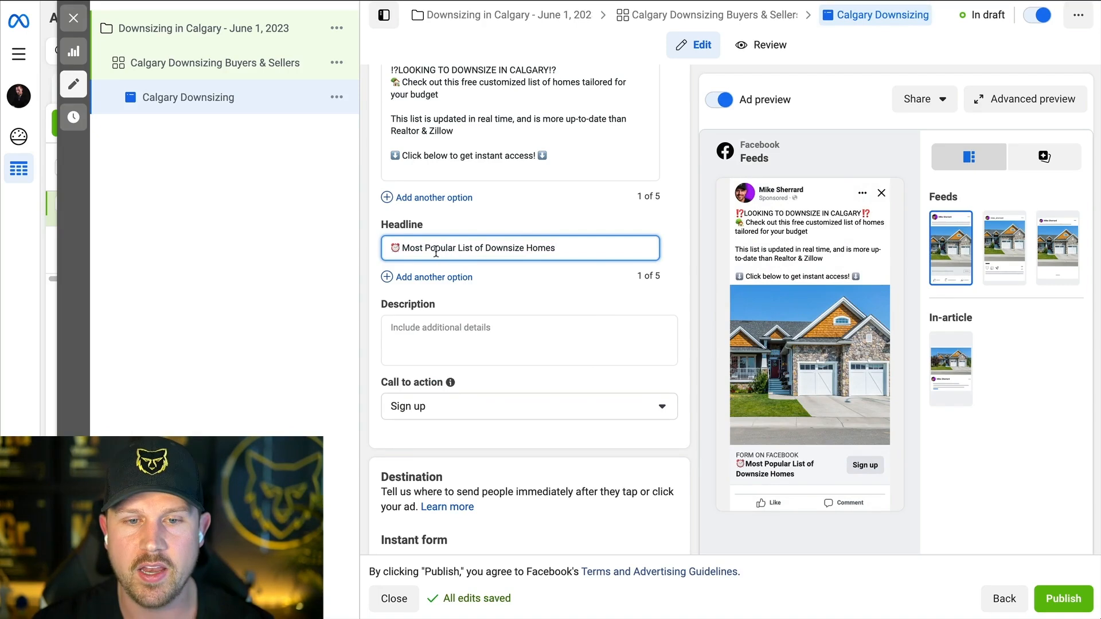
drag(423, 249, 369, 250)
click(571, 247)
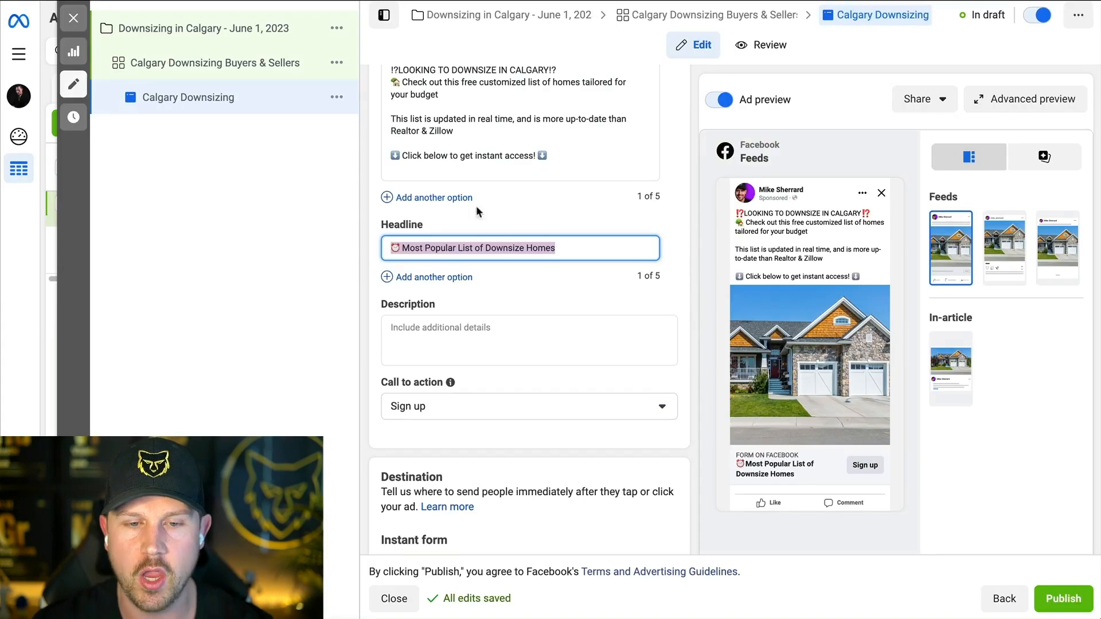
Set the ad's call to action to Learn more.
scroll(535, 339, down, 1)
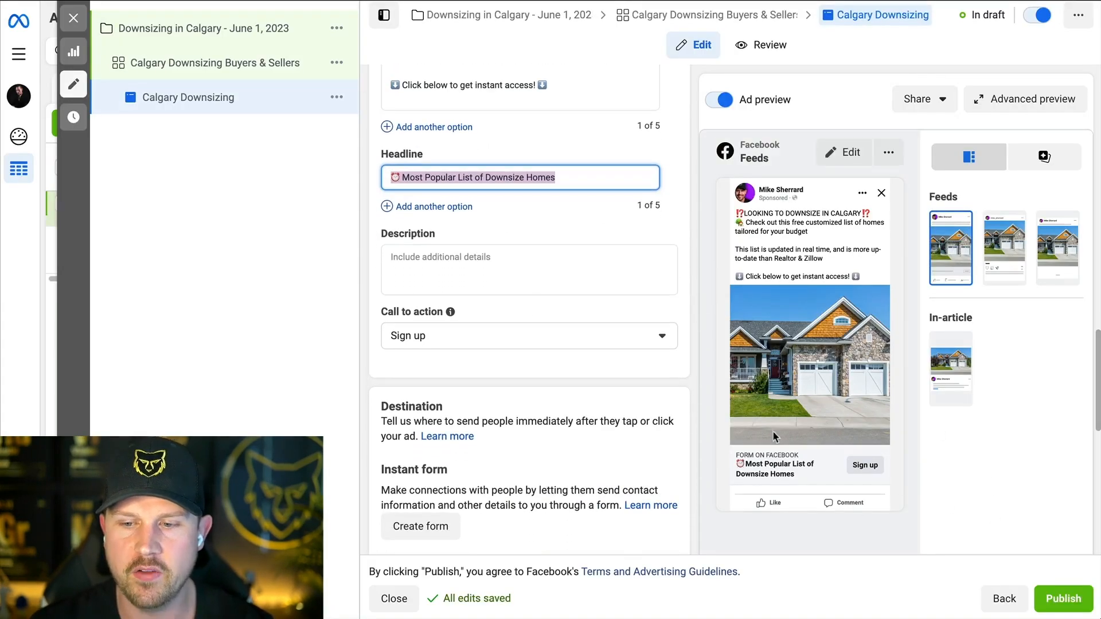
click(505, 339)
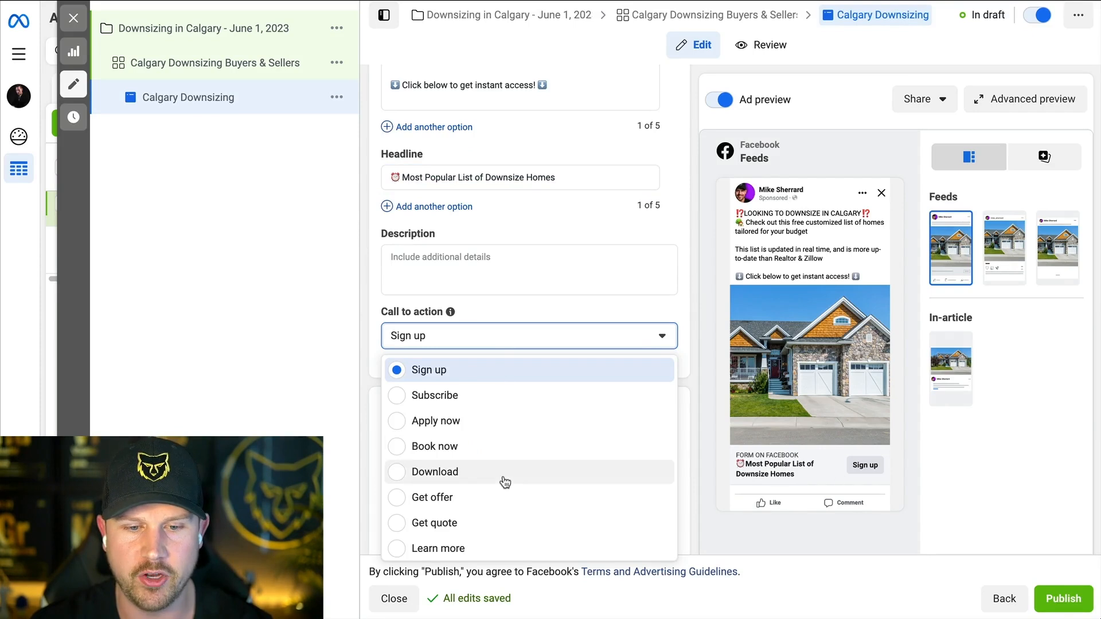
click(503, 551)
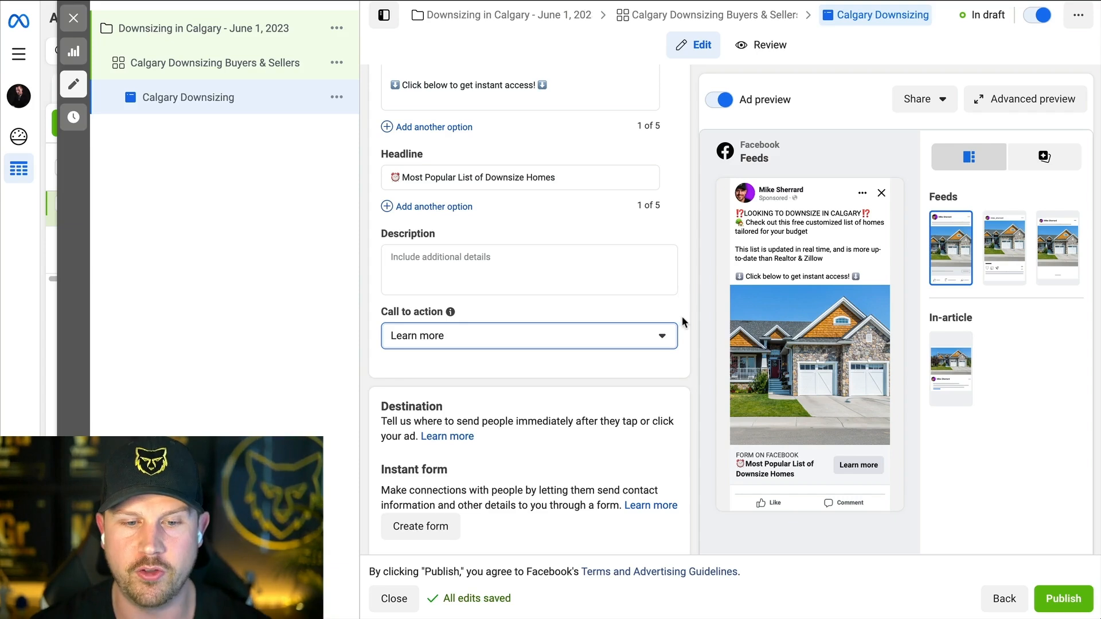
Create a new instant form named "Downsize Buyers & Sellers Lead Gen", accepting the housing ads notice, and choose the Higher intent form type.
scroll(682, 318, down, 3)
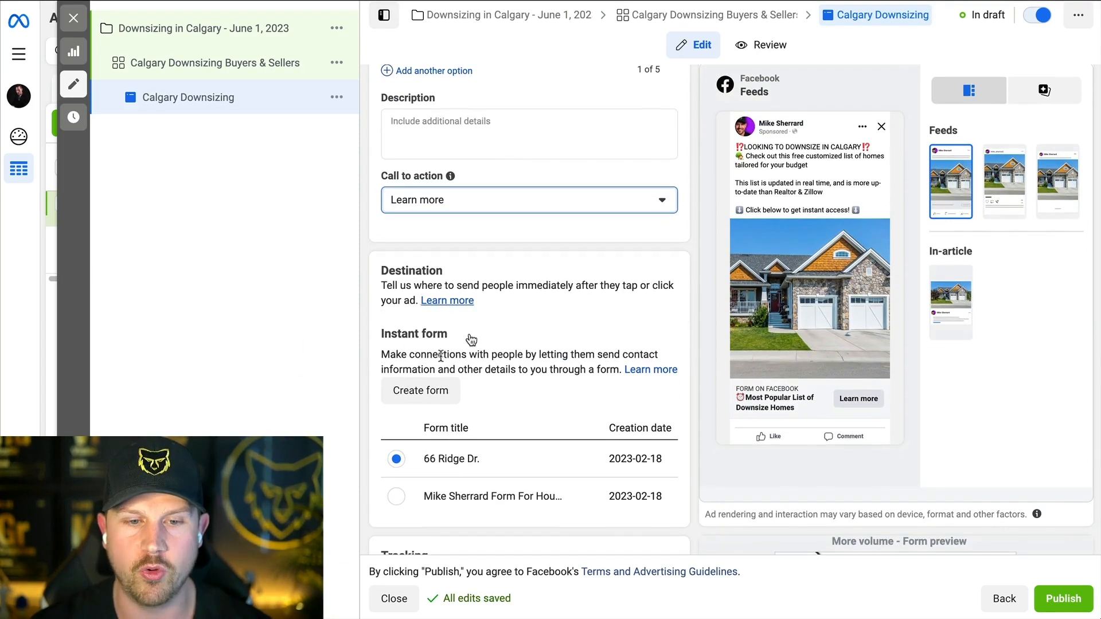
scroll(446, 384, down, 1)
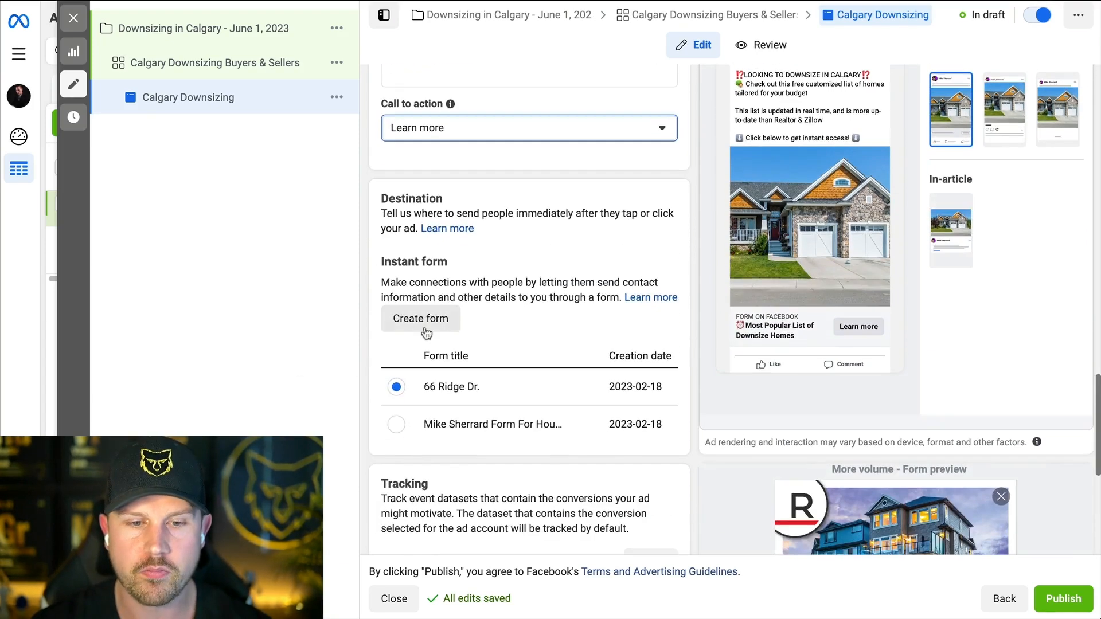
click(431, 324)
click(552, 389)
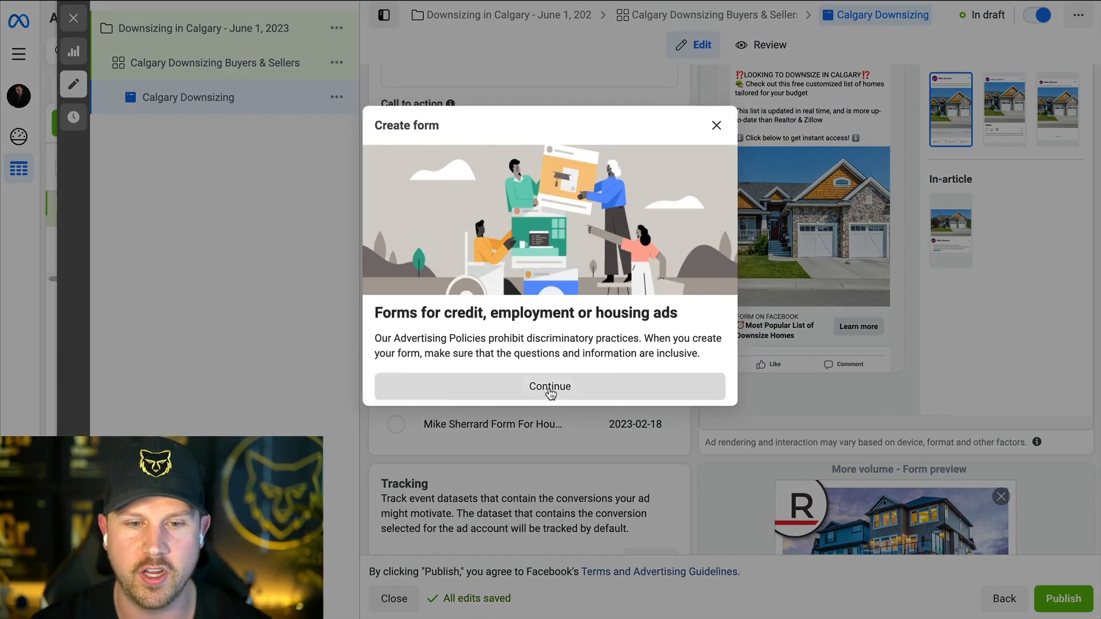
click(278, 145)
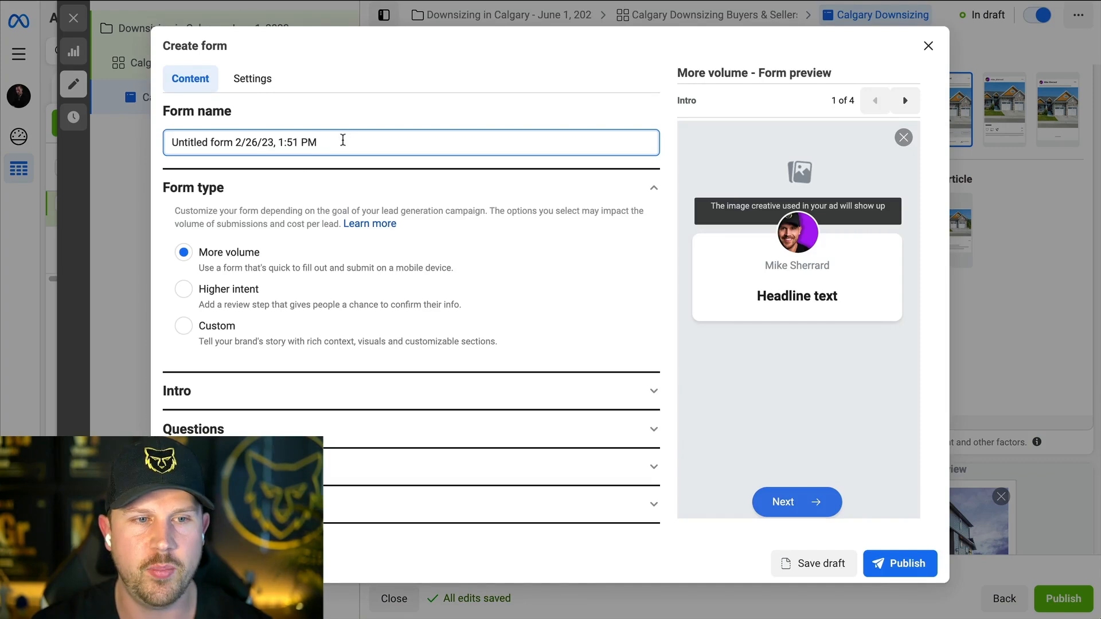
drag(343, 142, 104, 145)
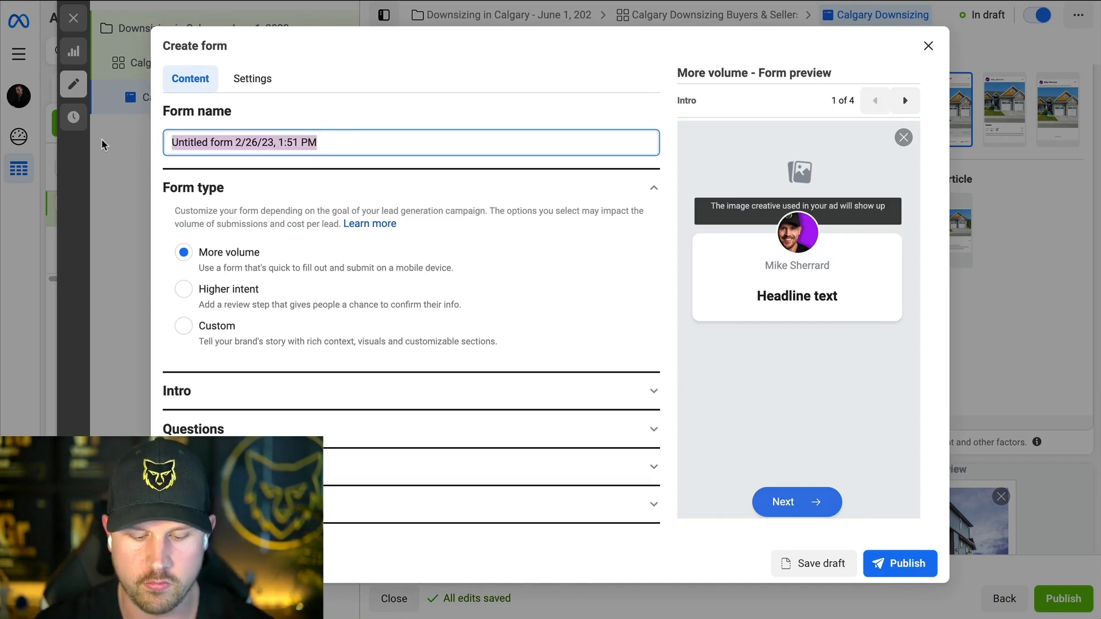
text(Downsize Buyers & Sellers Lead Gen)
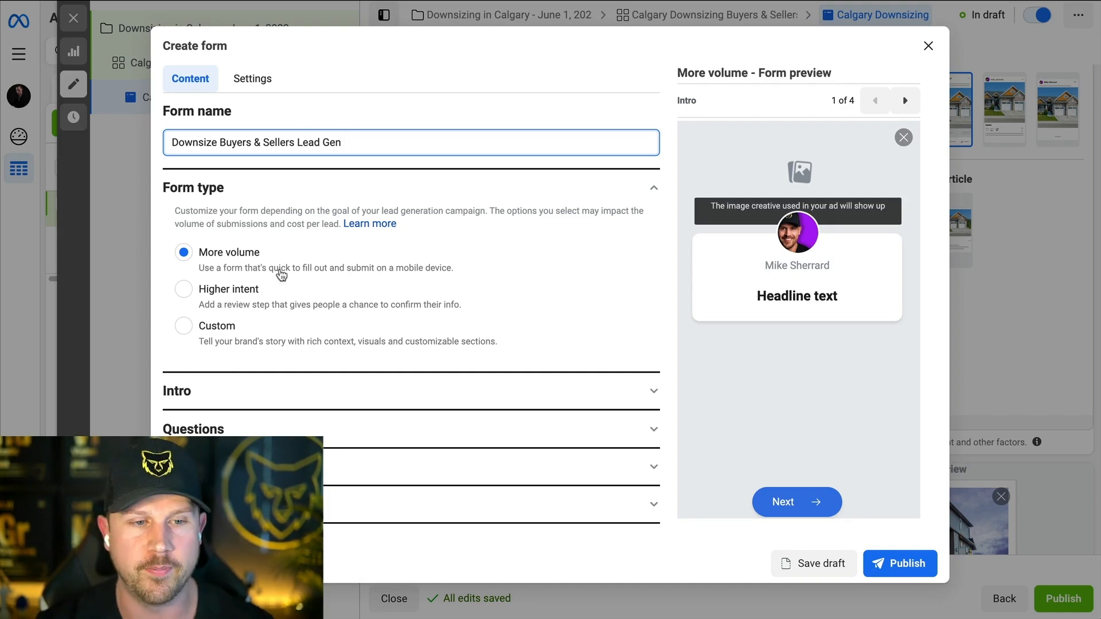
click(220, 307)
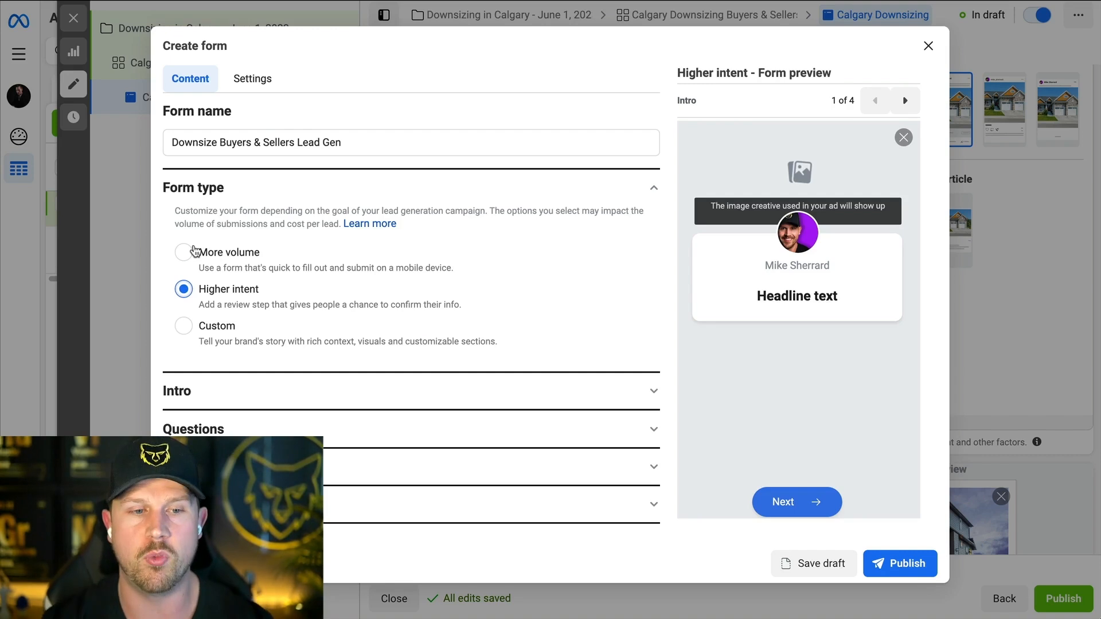
Upload Past Listing.jpg as the background image of the form's intro.
click(654, 396)
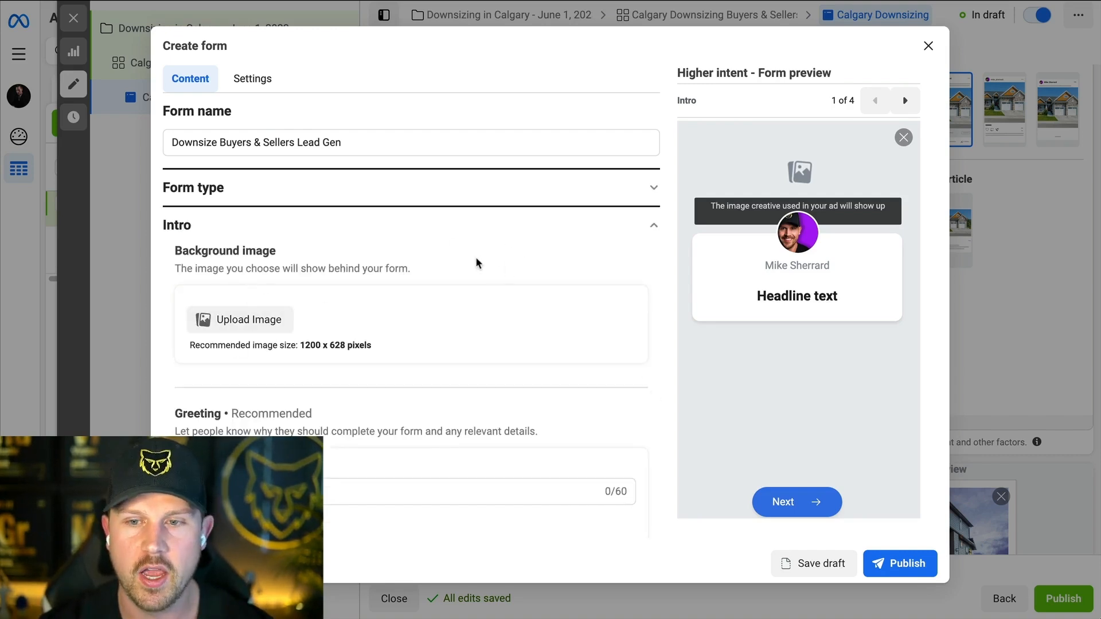
click(248, 320)
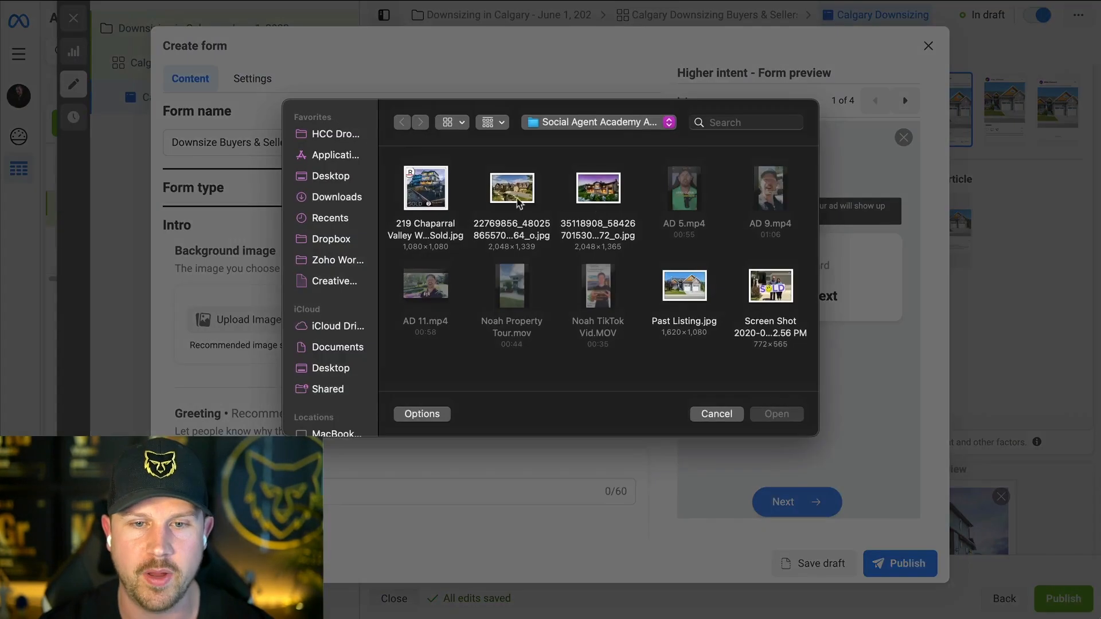
double_click(678, 294)
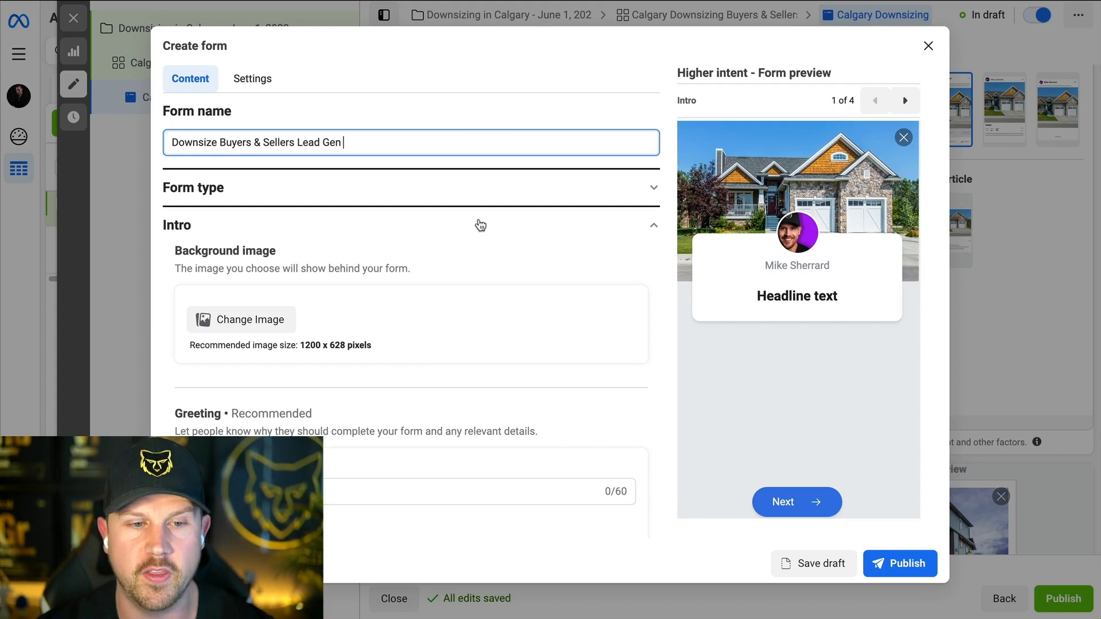
Enter the form greeting headline "Check out our custom list of downsize homes that Calgarians".
scroll(479, 226, down, 3)
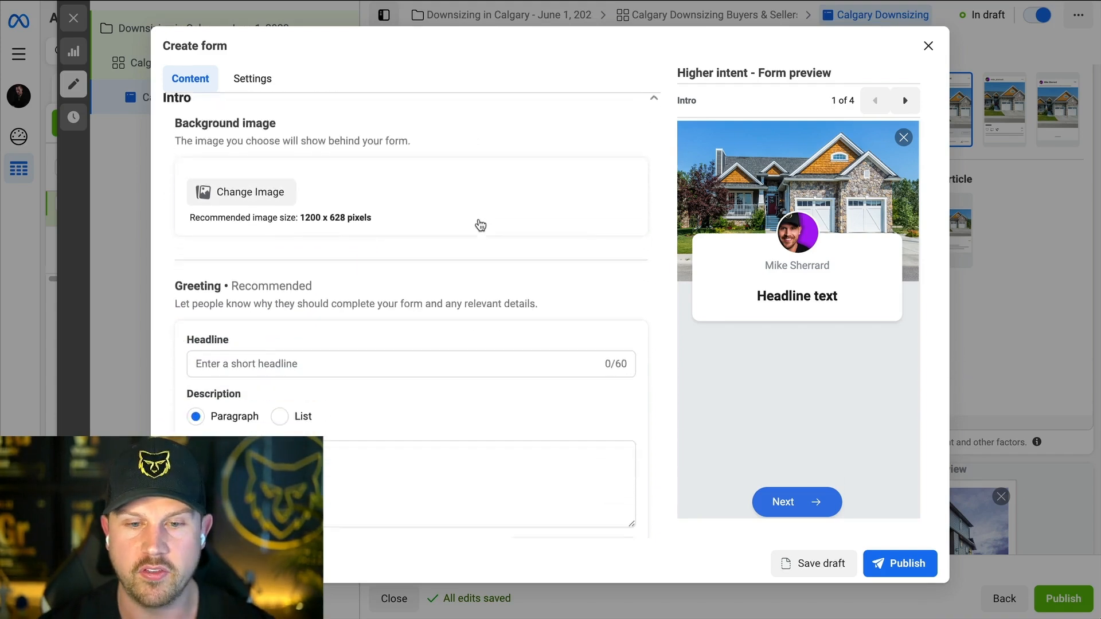
click(307, 314)
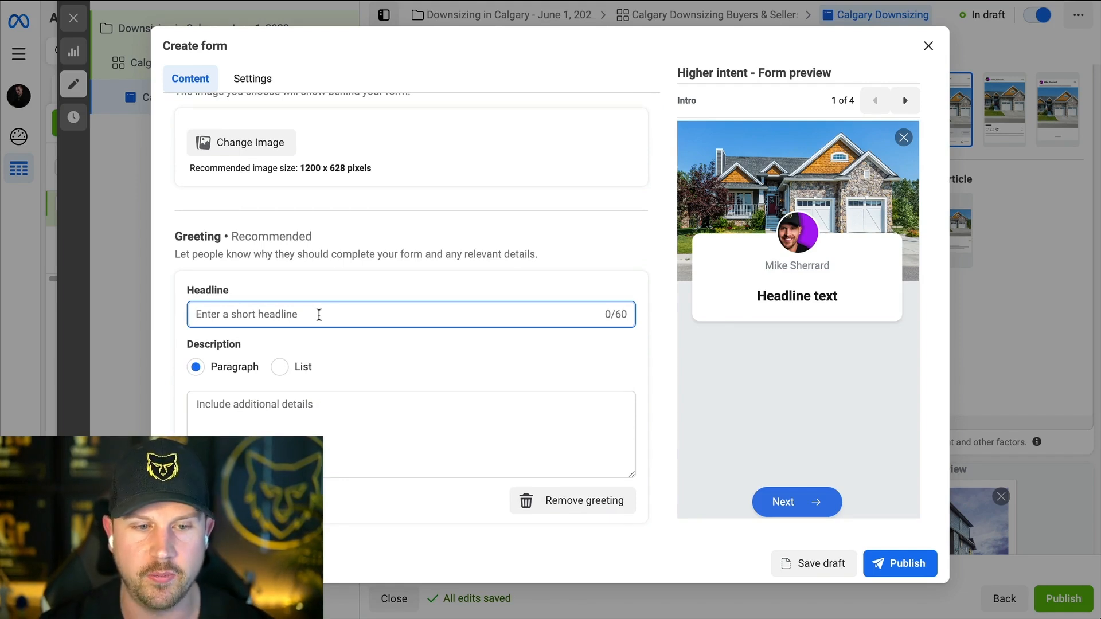
text(Check o)
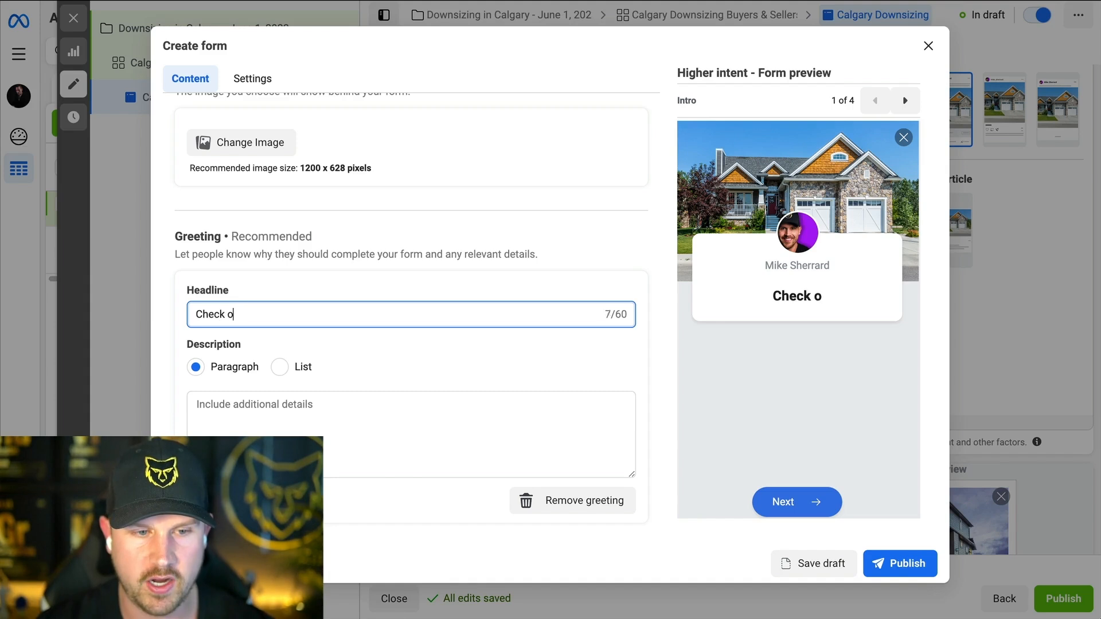
text(ut our )
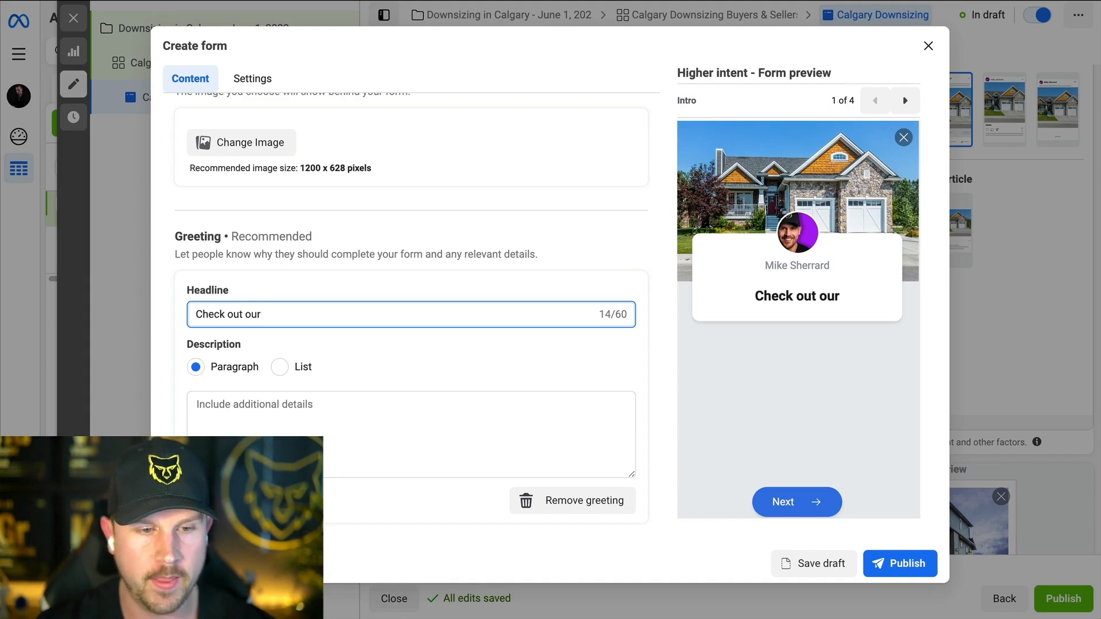
text(custom )
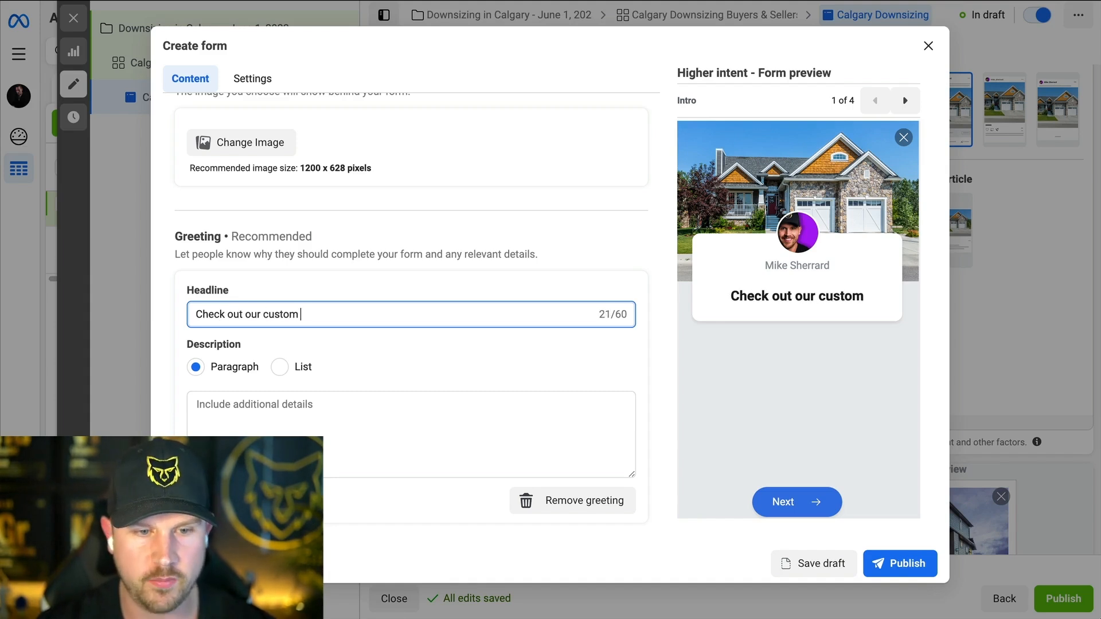
text(list of downsize)
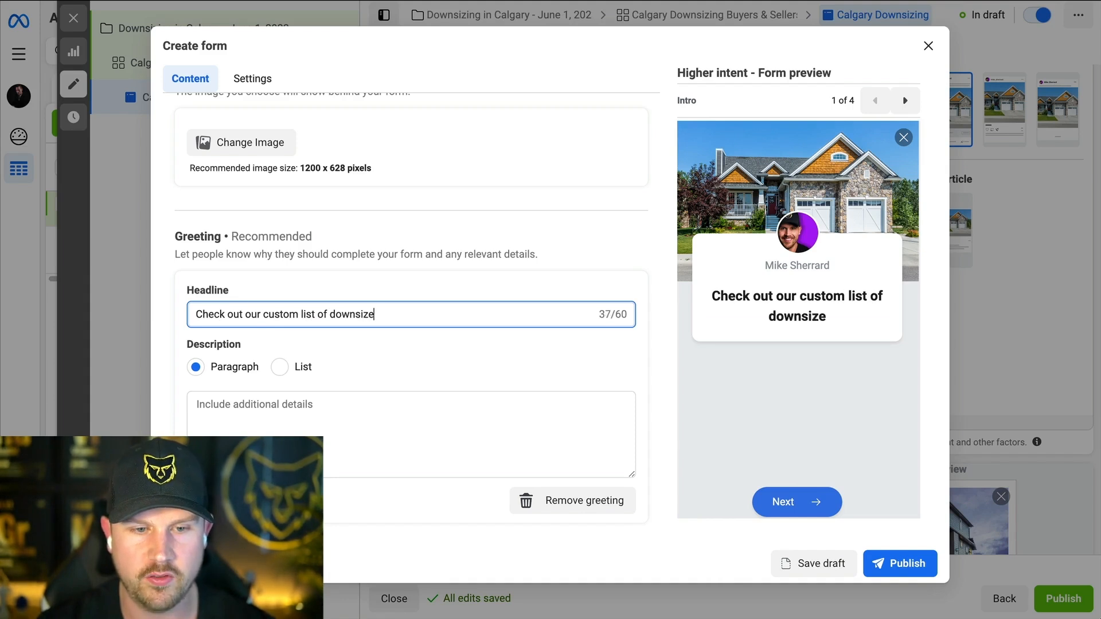
text( homes that Ca)
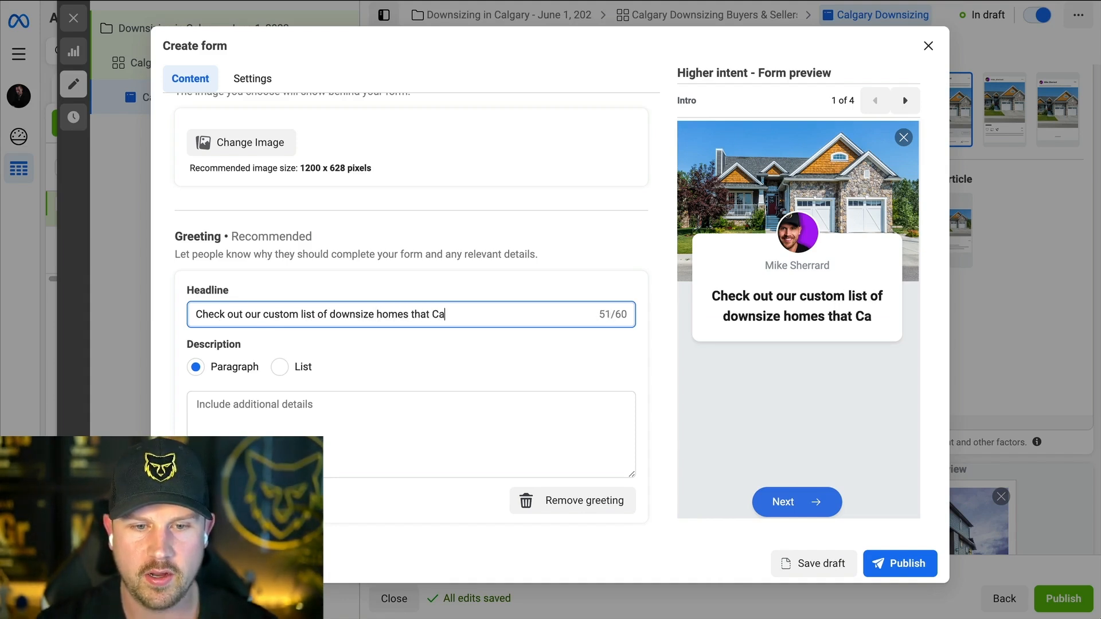
text(lgarians)
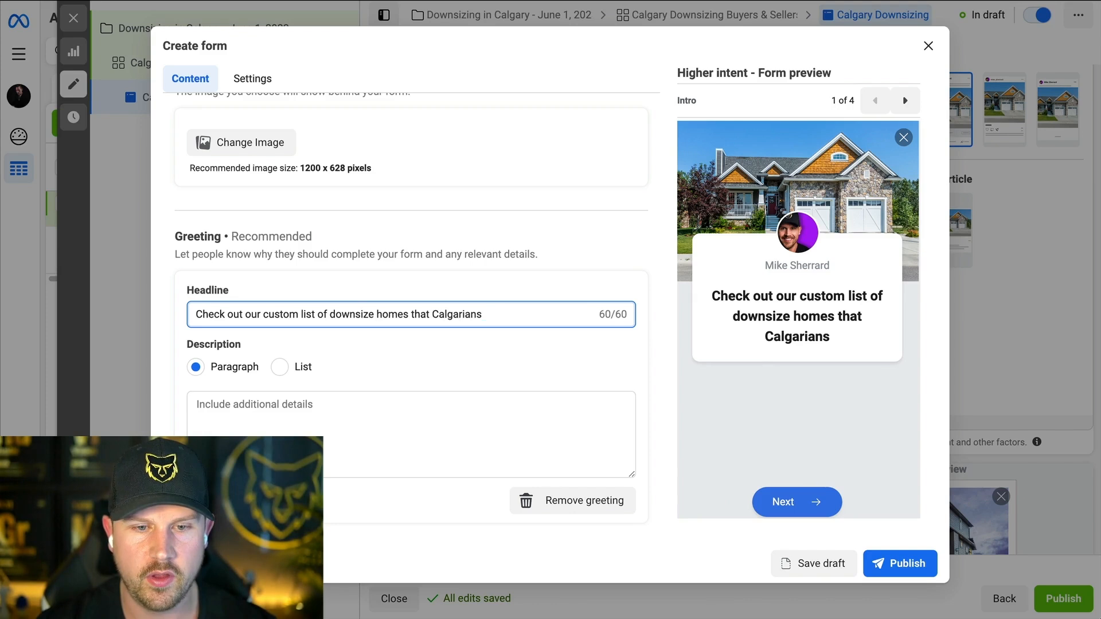
Reword the greeting headline to "Check out our list of homes that Calgarians are raving about".
drag(493, 314, 301, 314)
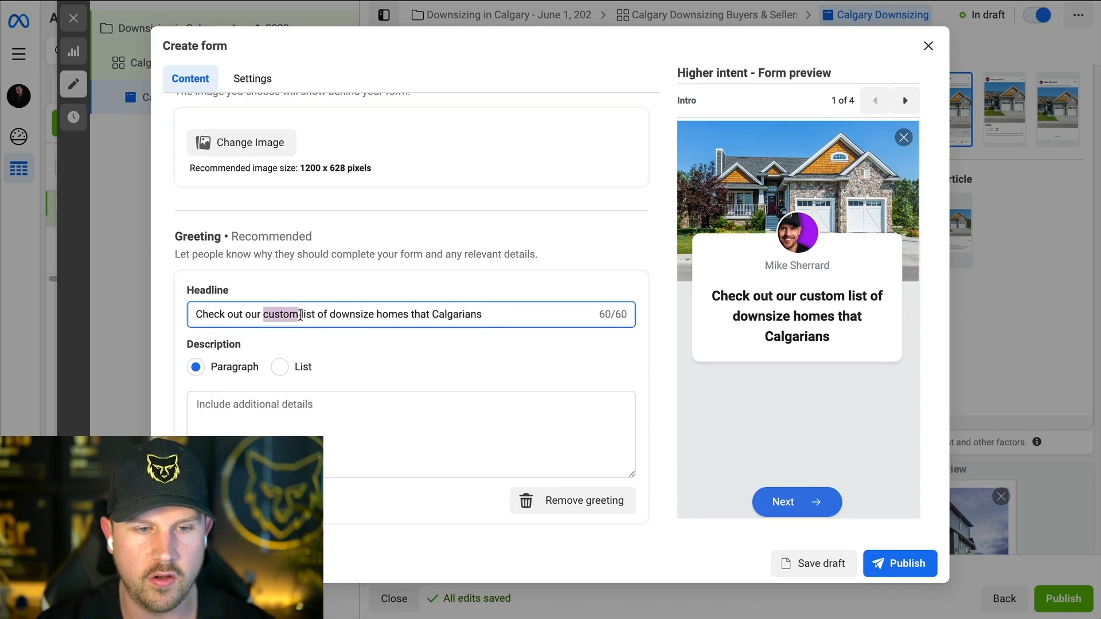
key(BackSpace)
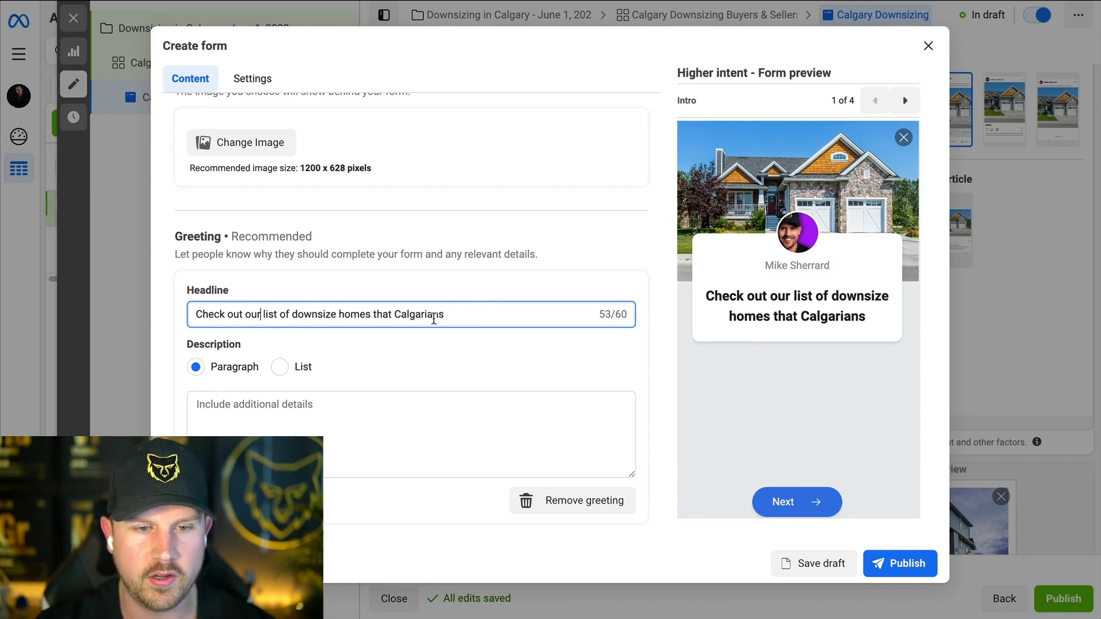
drag(343, 314, 288, 314)
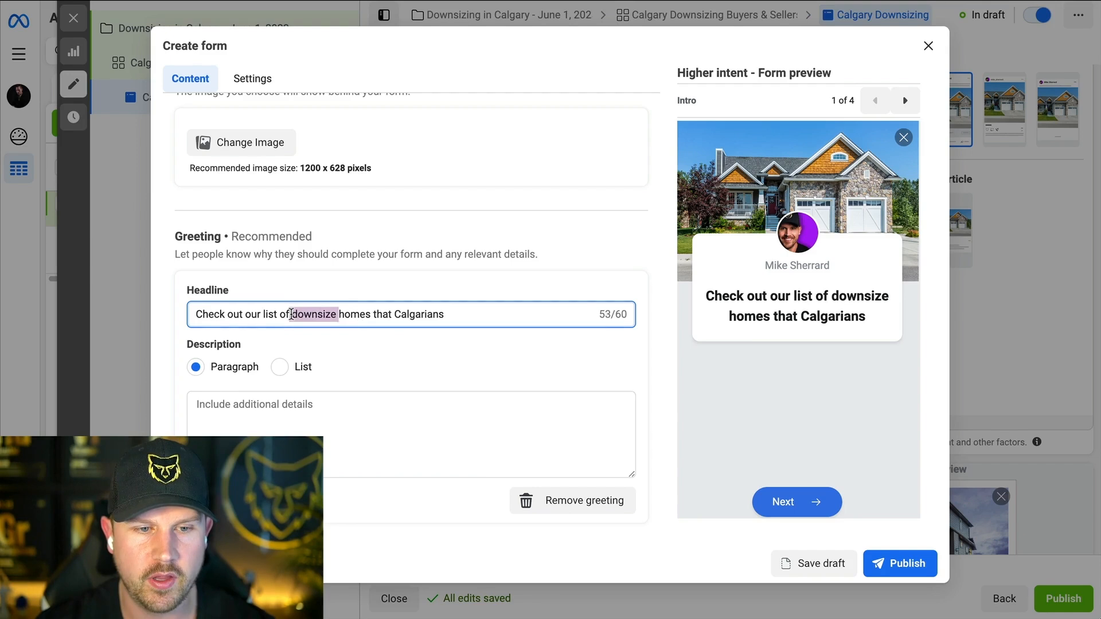
key(BackSpace)
click(437, 315)
text(are raving about)
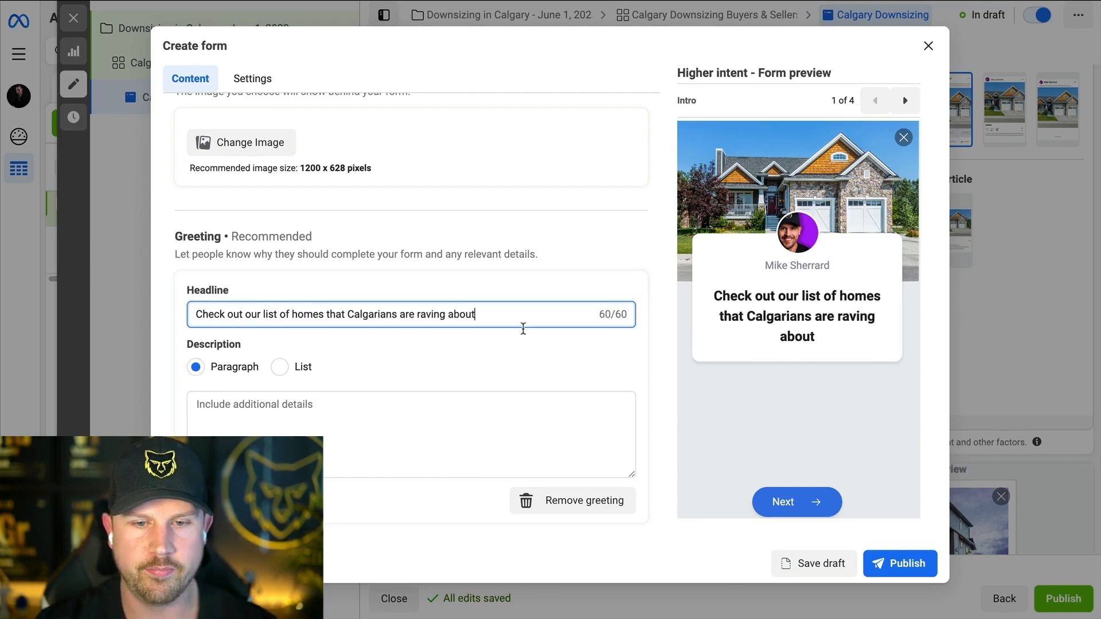
click(543, 360)
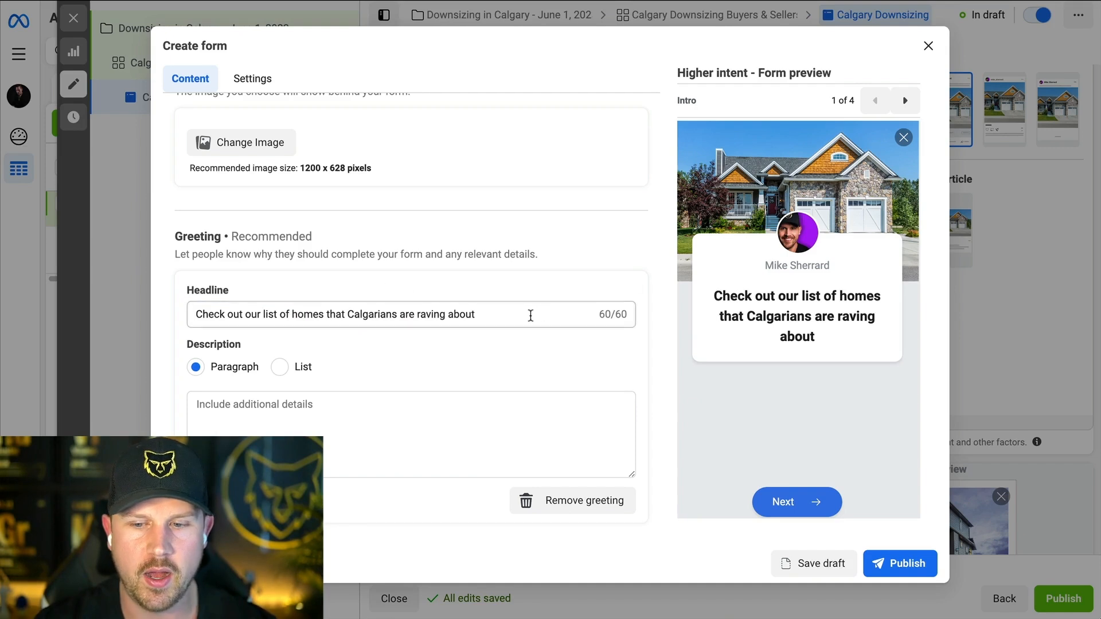
drag(529, 317, 116, 323)
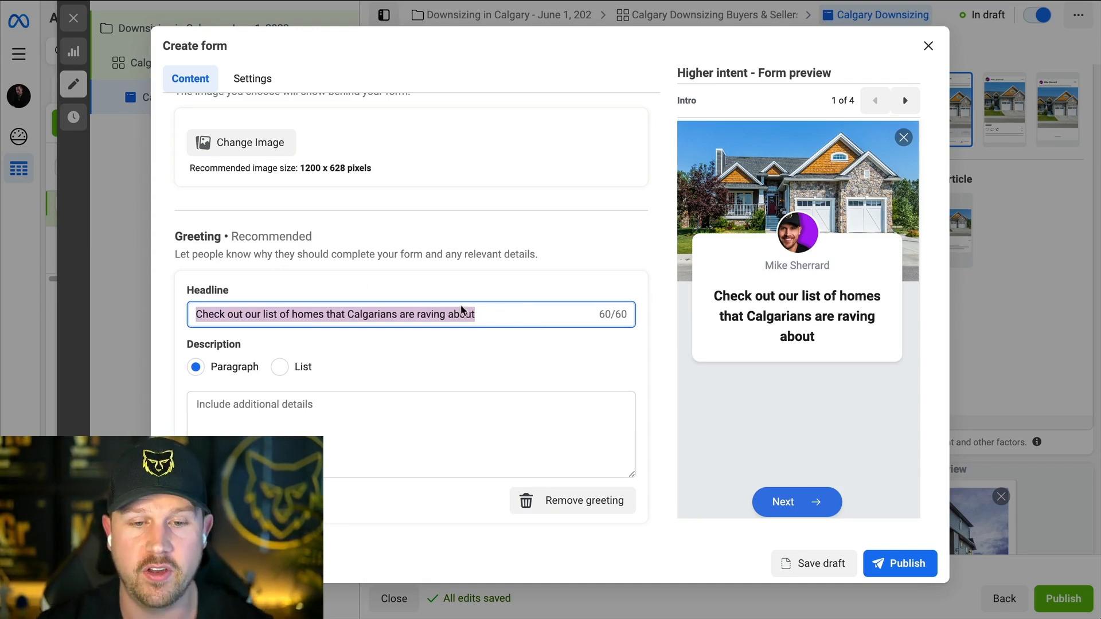
click(518, 338)
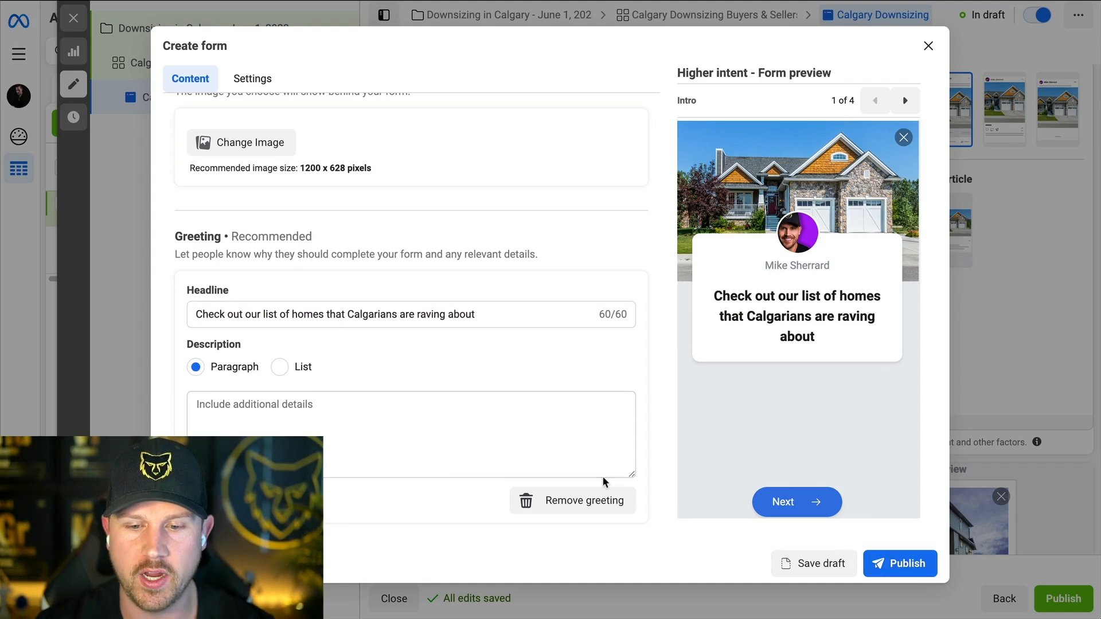
Open the form's Questions section and start editing the prefill questions' description.
scroll(602, 476, down, 3)
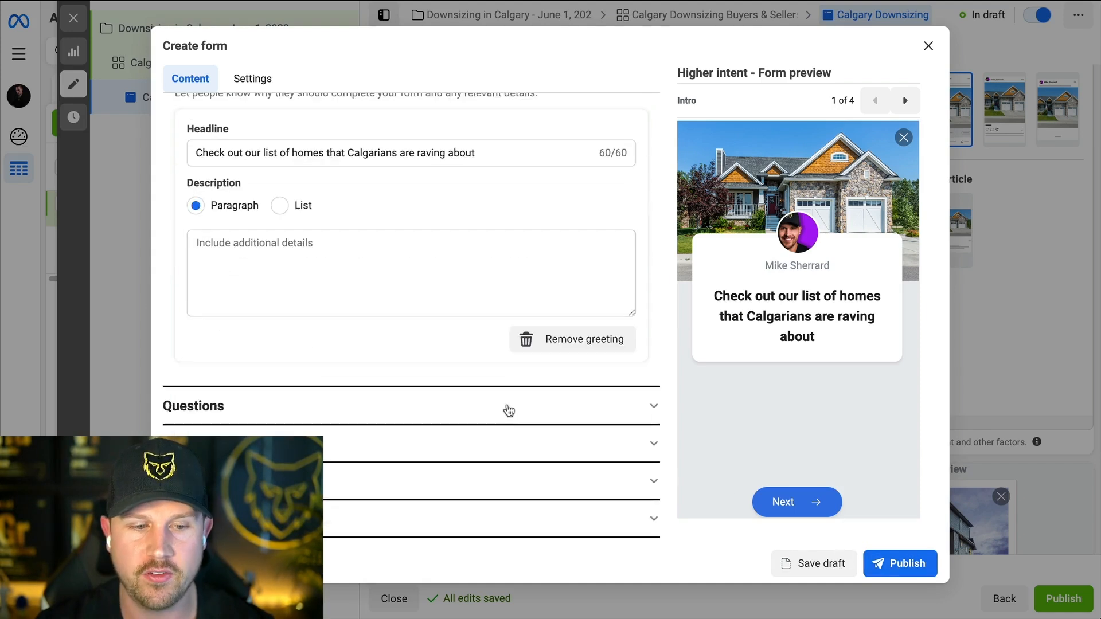
click(648, 408)
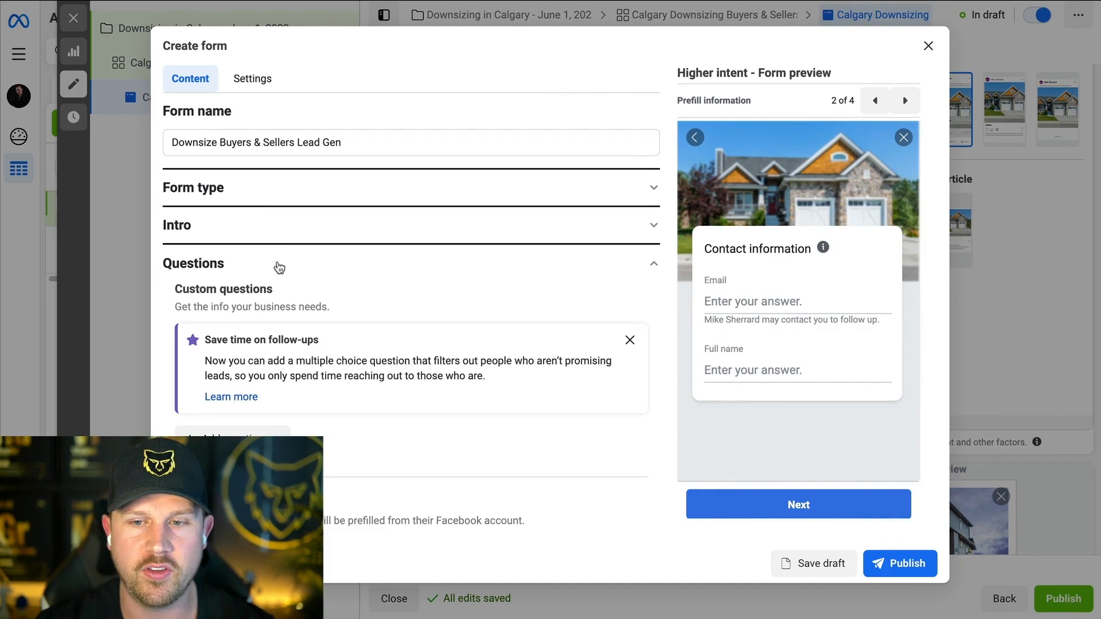
scroll(279, 267, down, 5)
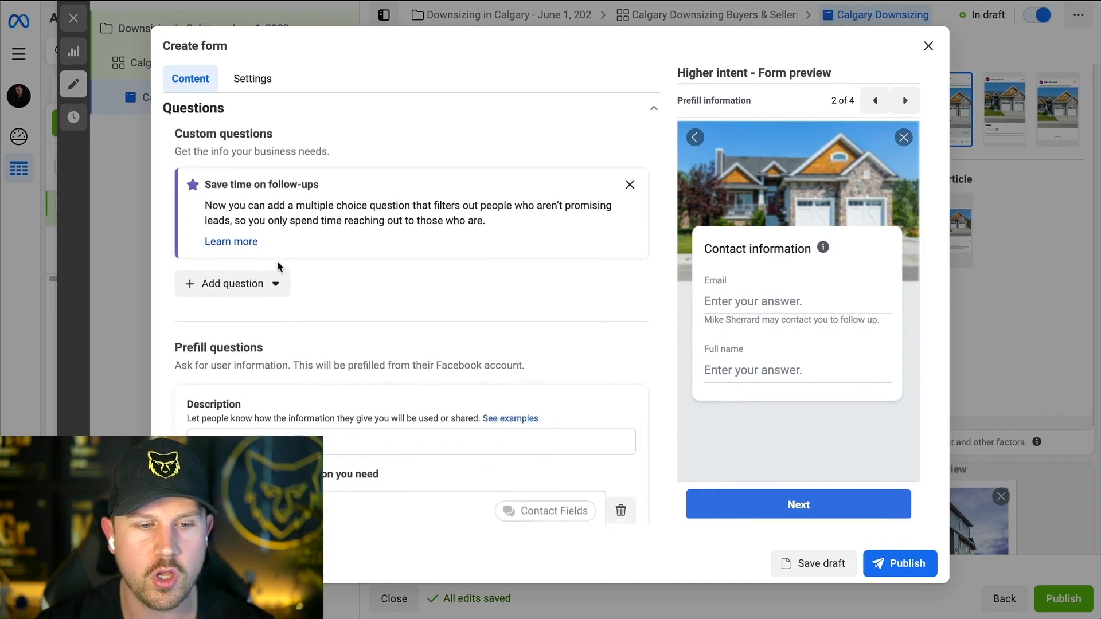
scroll(277, 268, down, 2)
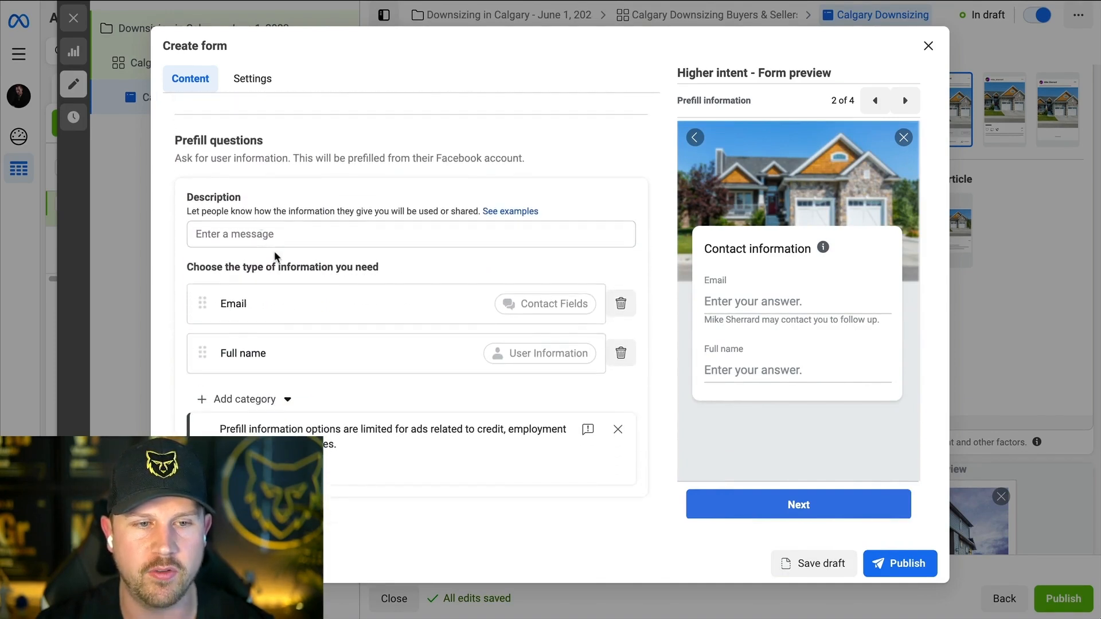
click(276, 236)
text(wetyuh)
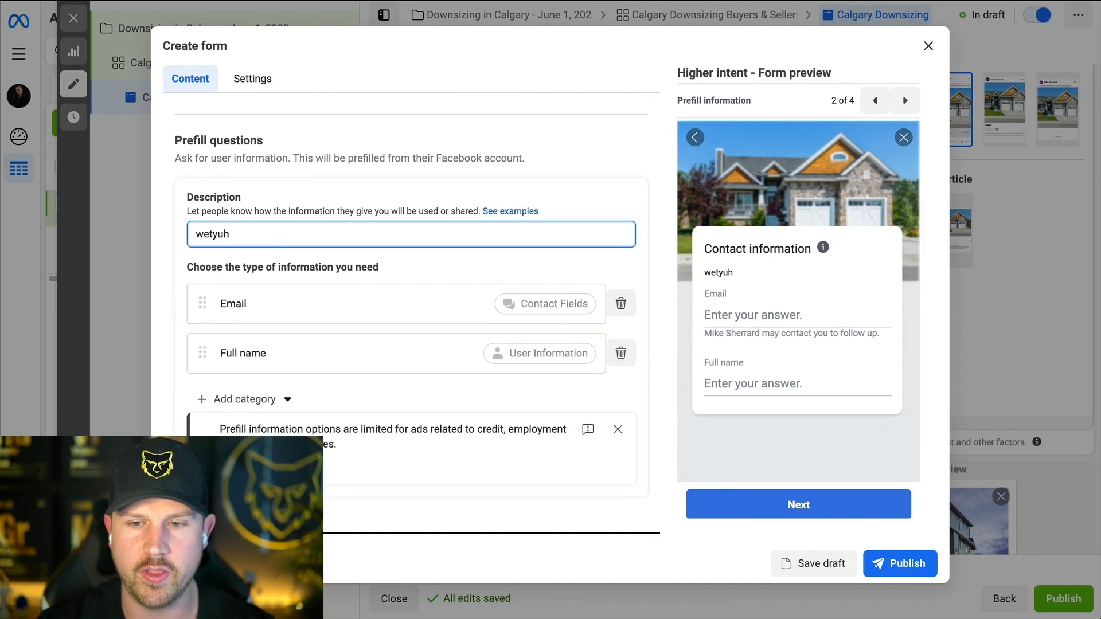
key(BackSpace)
key(BackSpace)
key(BackSpace)
key(BackSpace)
key(BackSpace)
key(BackSpace)
Enter the prefill description "Please submit your information so we know where to send the custom list of home to!".
text(Please submit your info)
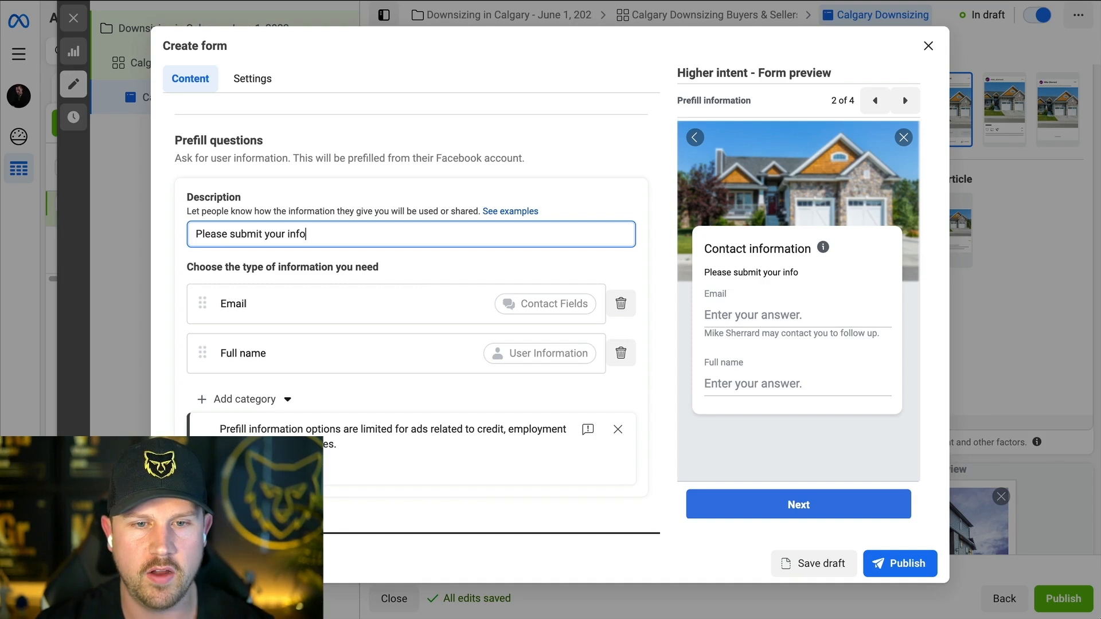
text(rmation so we kow)
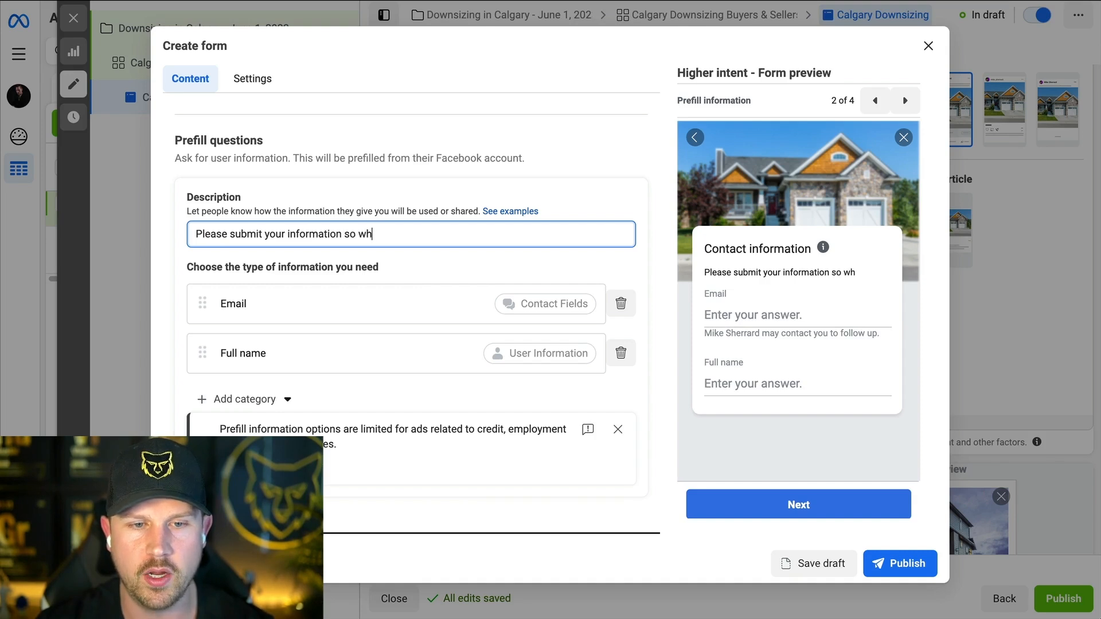
key(BackSpace)
key(BackSpace)
key(BackSpace)
text(now hwere to)
key(BackSpace)
key(BackSpace)
key(BackSpace)
key(BackSpace)
key(BackSpace)
key(BackSpace)
key(BackSpace)
key(BackSpace)
text(where to send the custom list of)
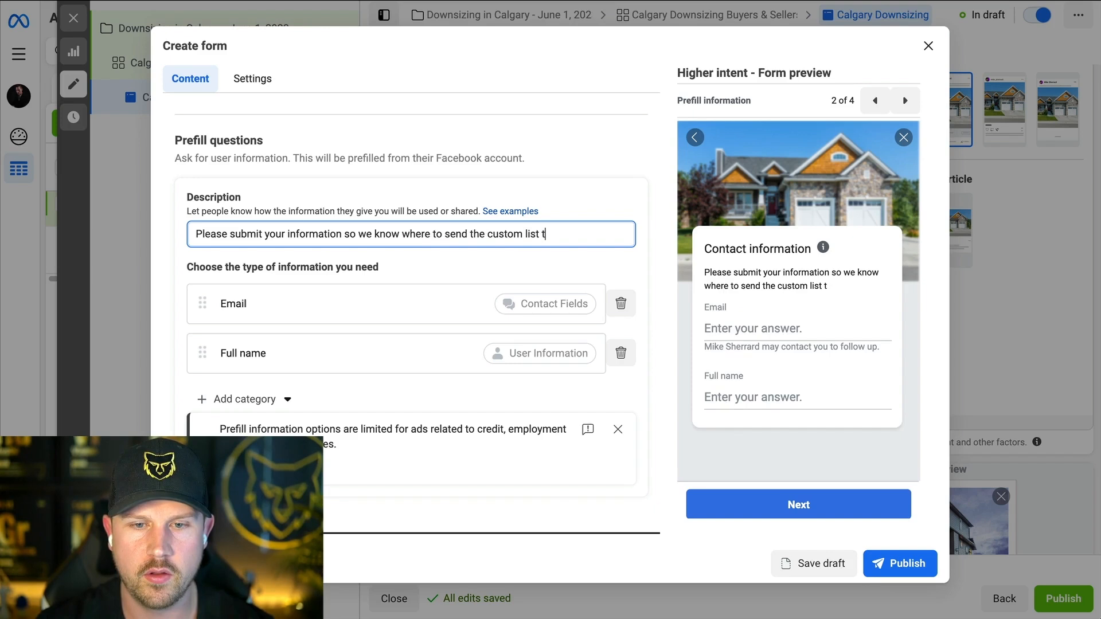
text( home to!)
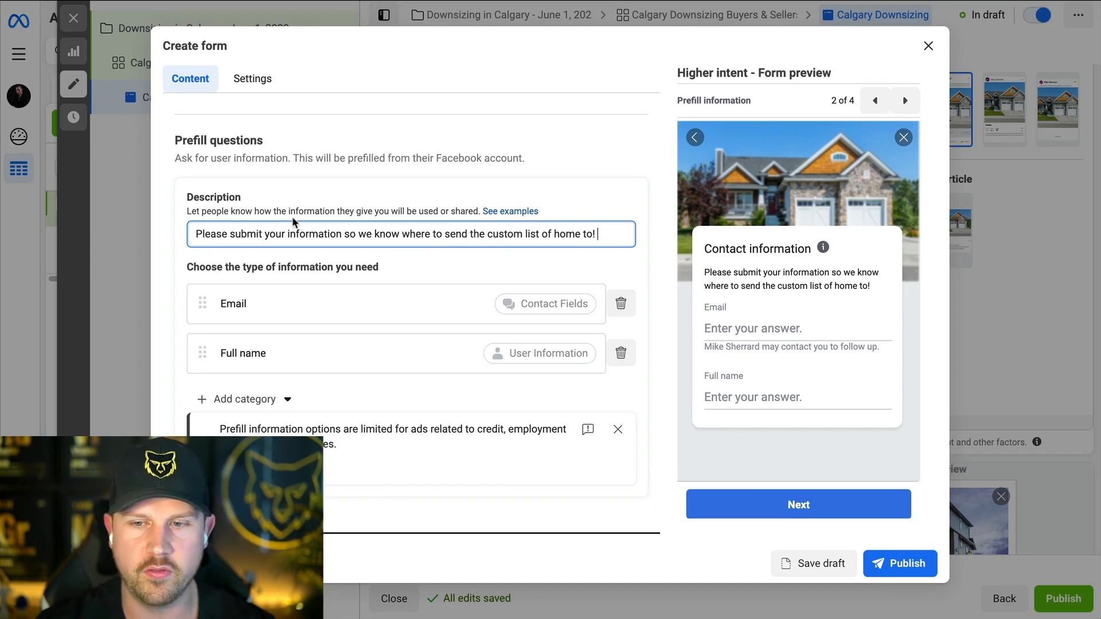
Add Phone number to the prefill questions and move Full name above Email.
scroll(331, 246, down, 1)
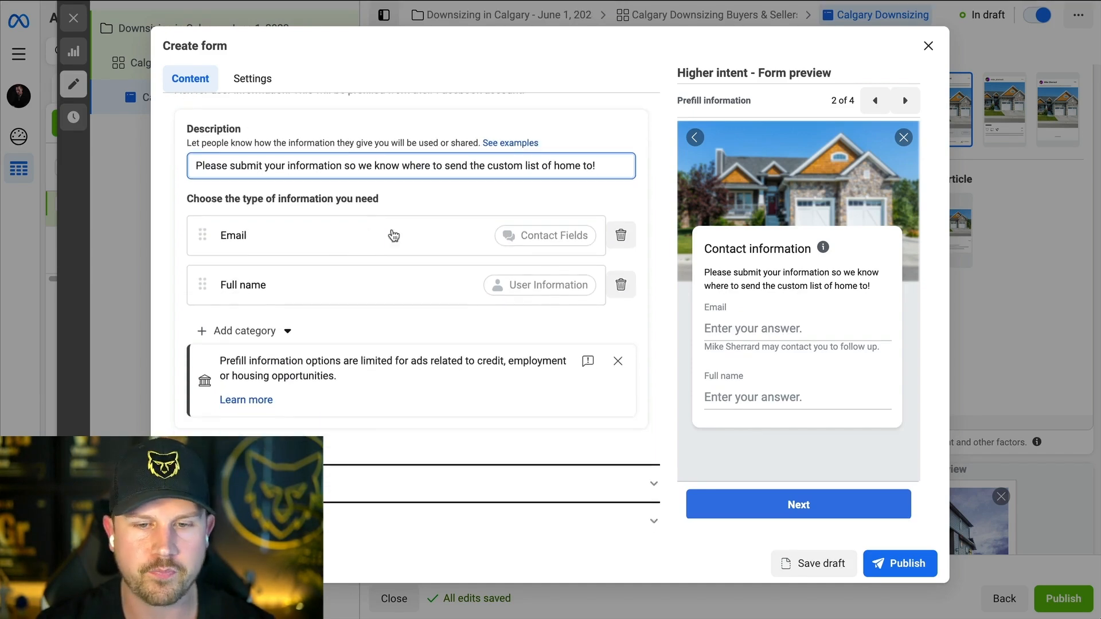
click(246, 332)
mouse_move(281, 365)
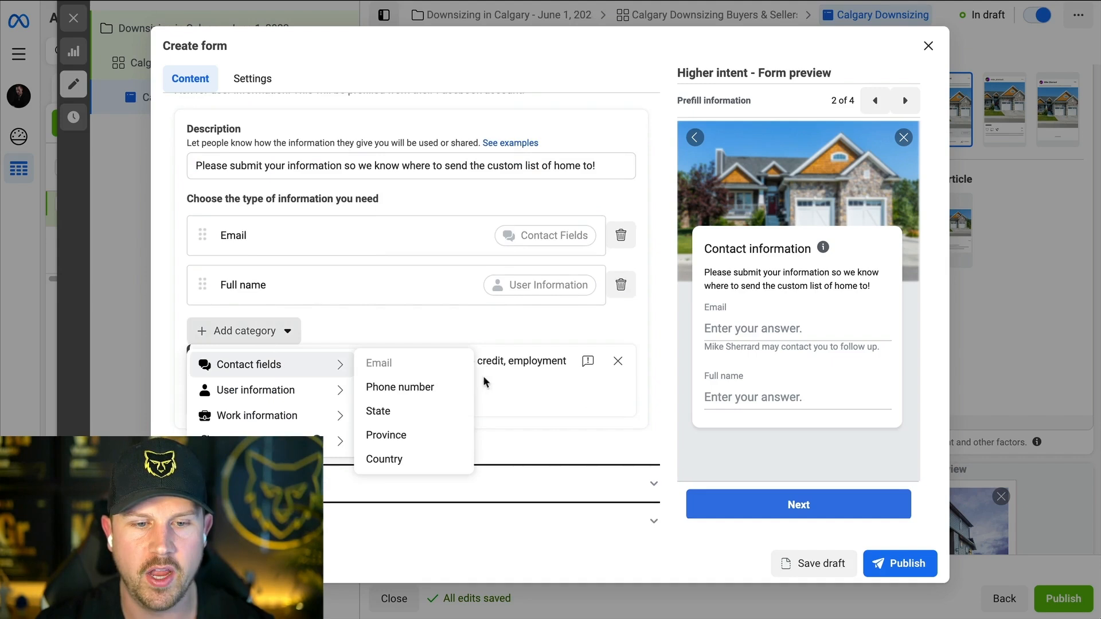
click(433, 387)
drag(198, 285, 201, 218)
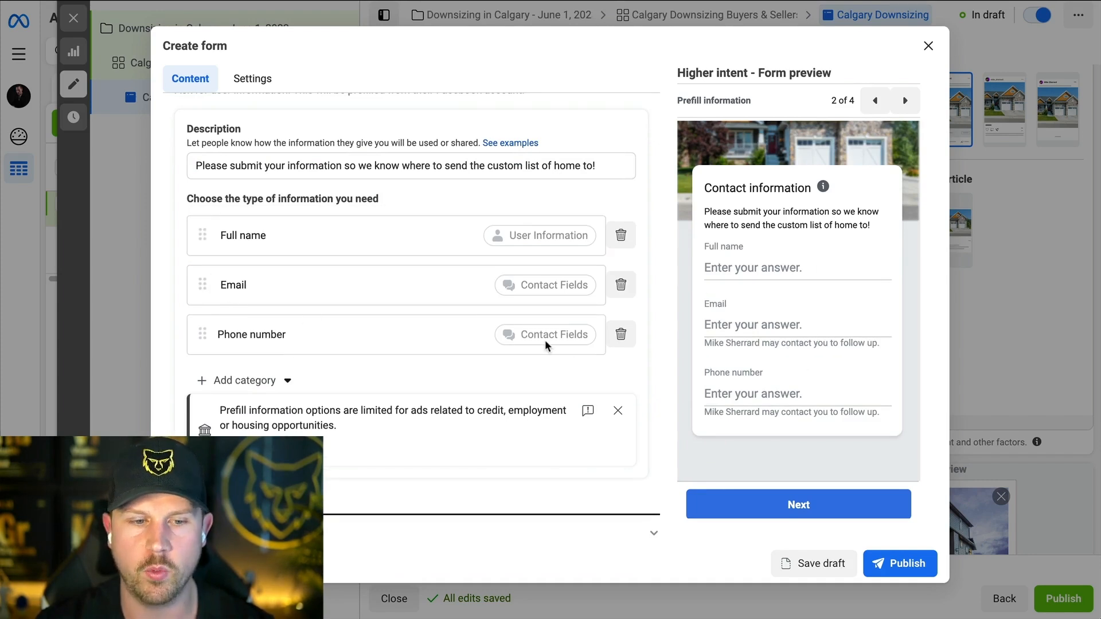
Open the form's Privacy policy section, then switch to the eXp Realty website and open its Privacy Policy page.
scroll(545, 341, down, 2)
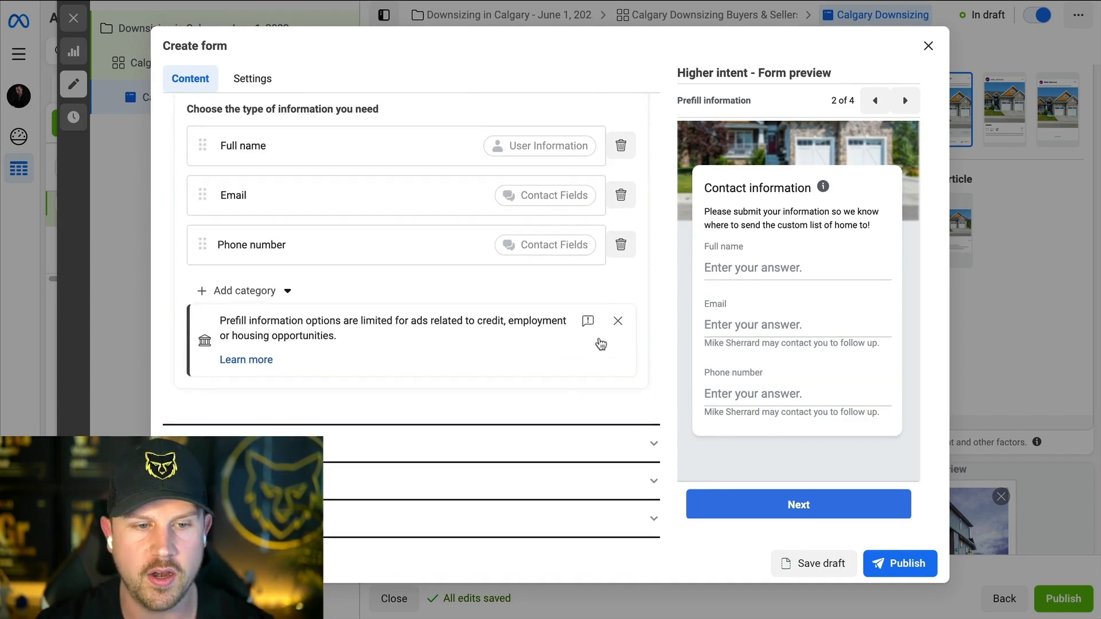
click(648, 445)
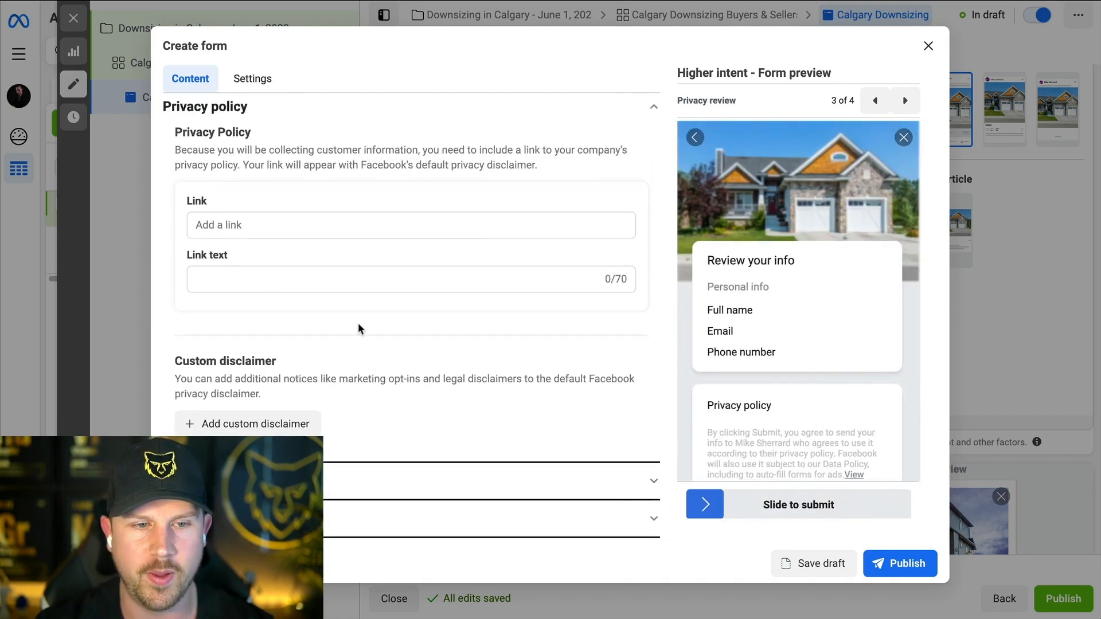
click(254, 228)
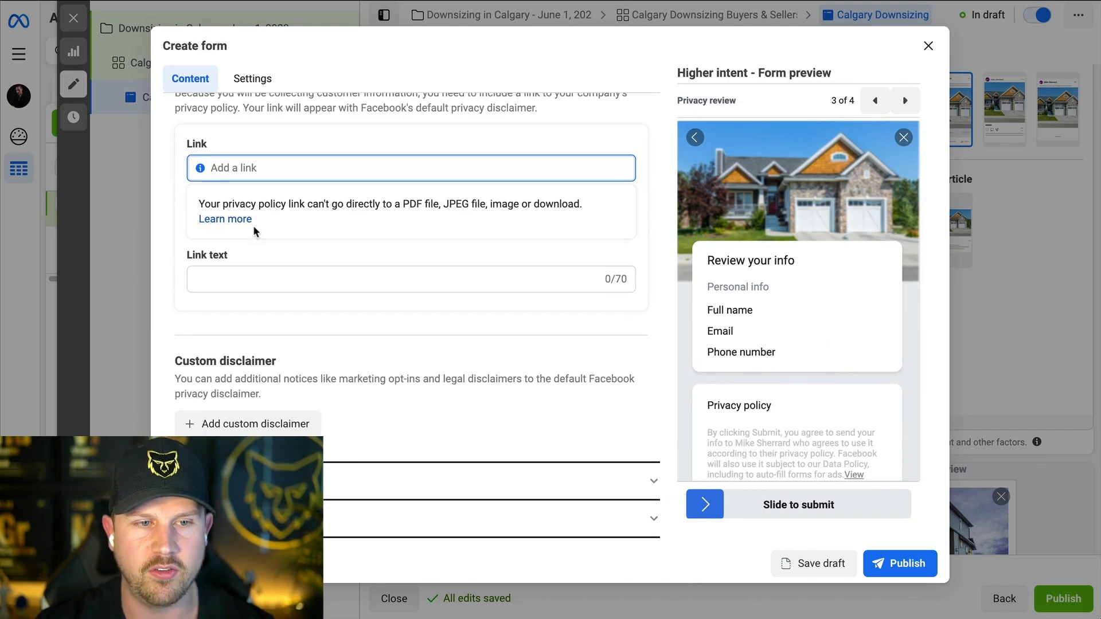
scroll(227, 166, up, 2)
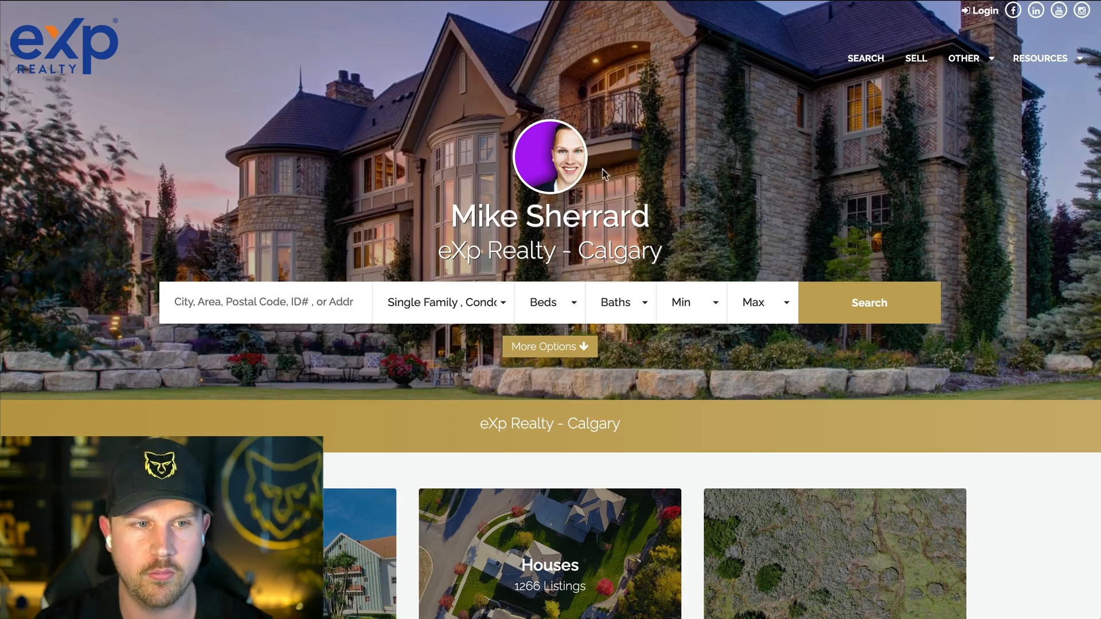
scroll(463, 365, down, 20)
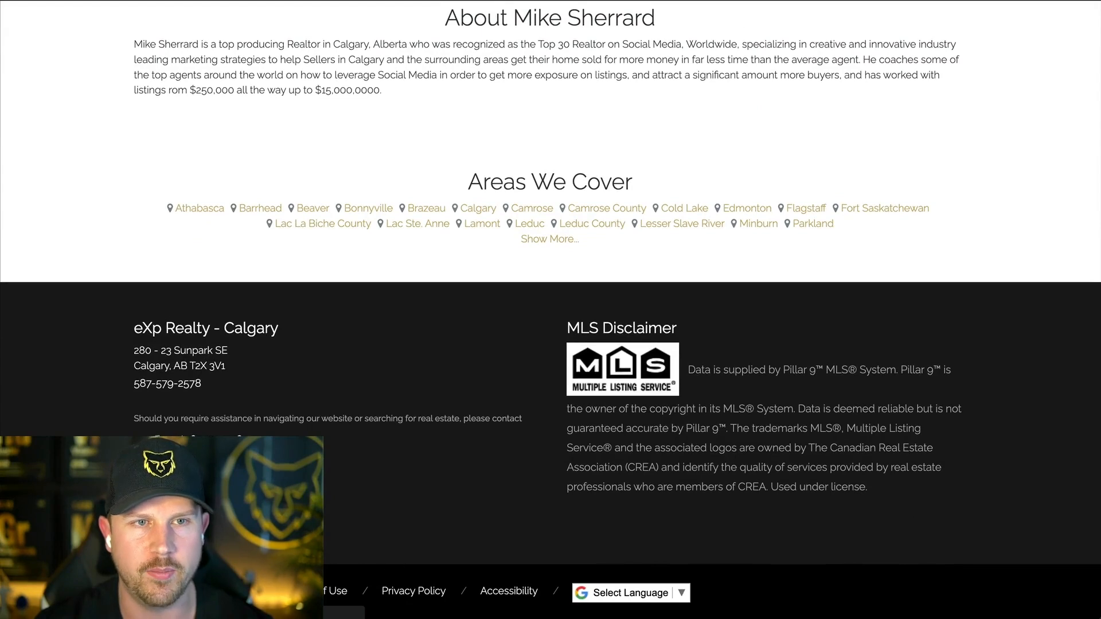
click(423, 594)
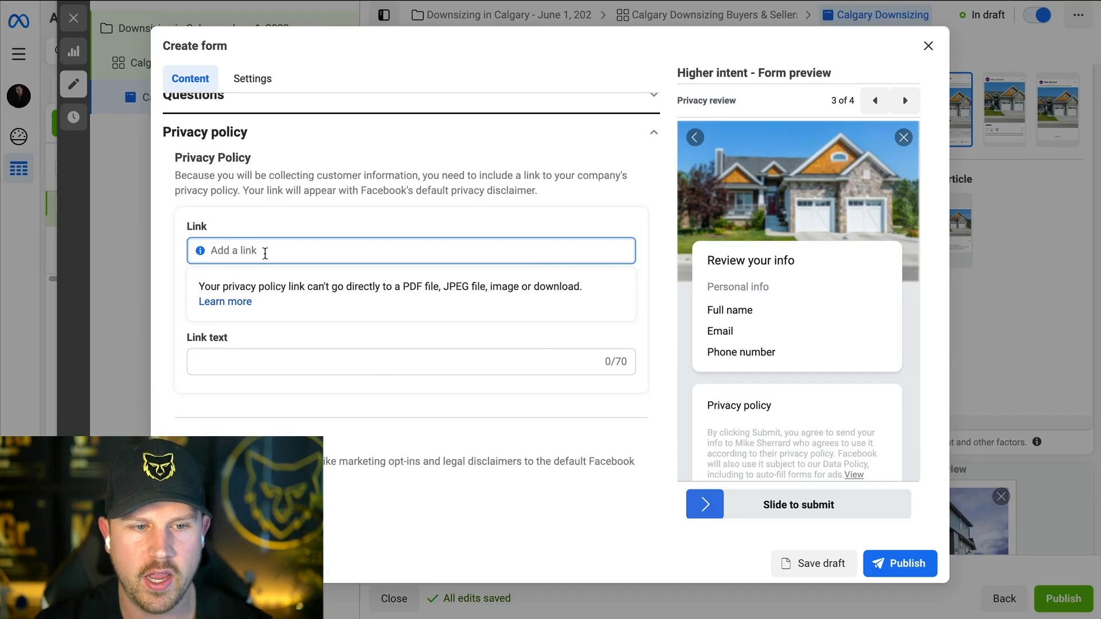
Set the form's privacy policy link to the eXp Realty site's privacy.php page, with the link text "Privacy Policy".
text(https://michaelsherrard.exprealty.com/privacy.php)
click(275, 352)
text(Privacy Pi)
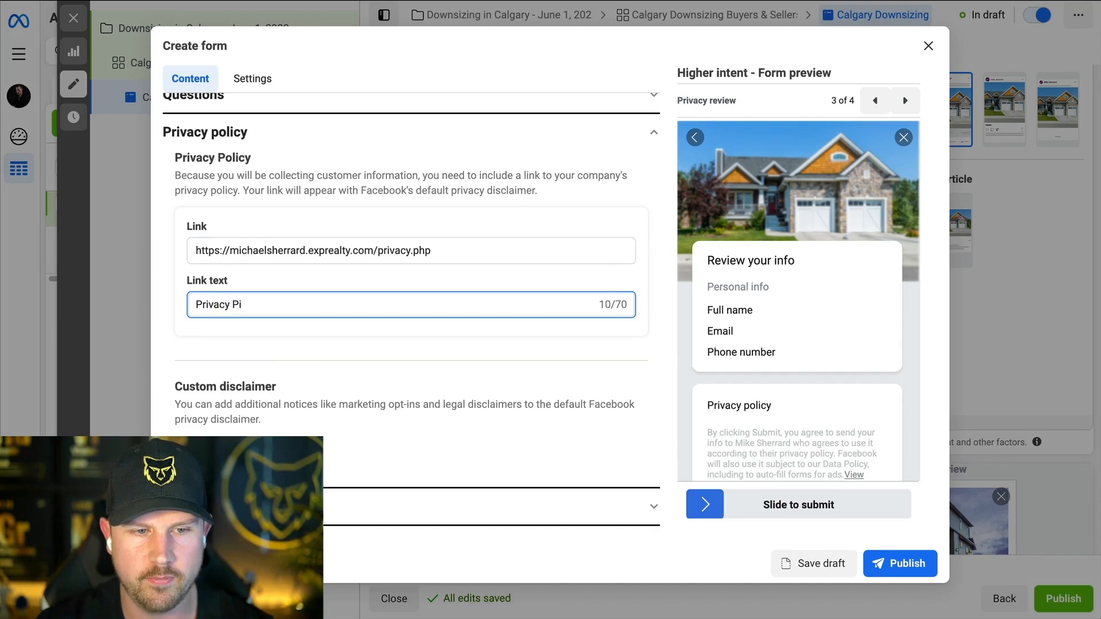
text(ollicy)
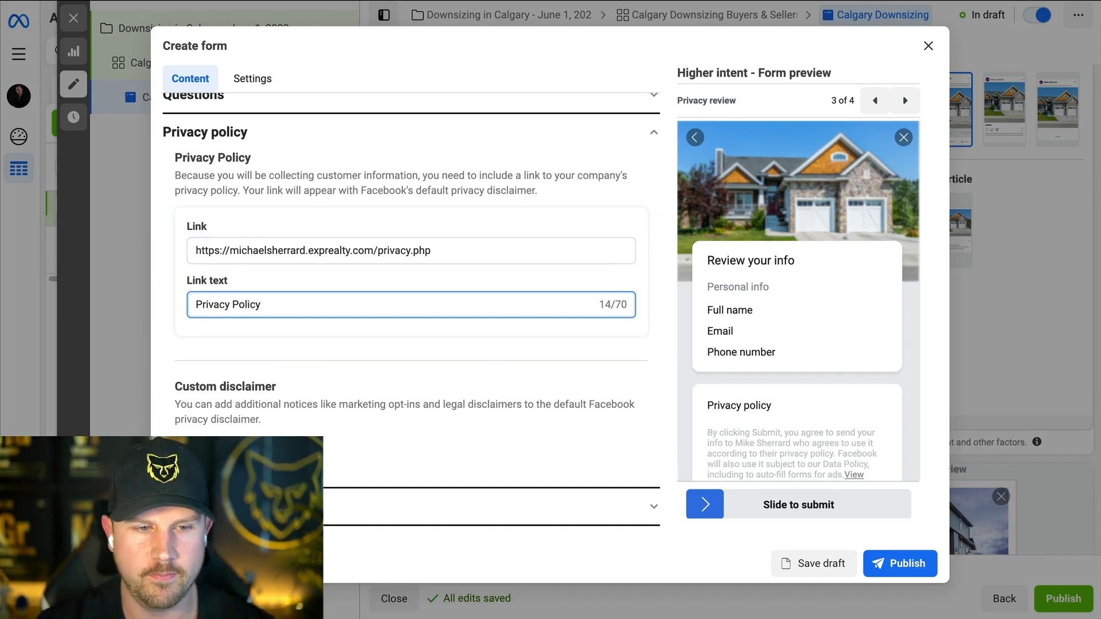
Open the form's Review screen section and read its explanation of reviewing info before submitting.
scroll(457, 453, down, 1)
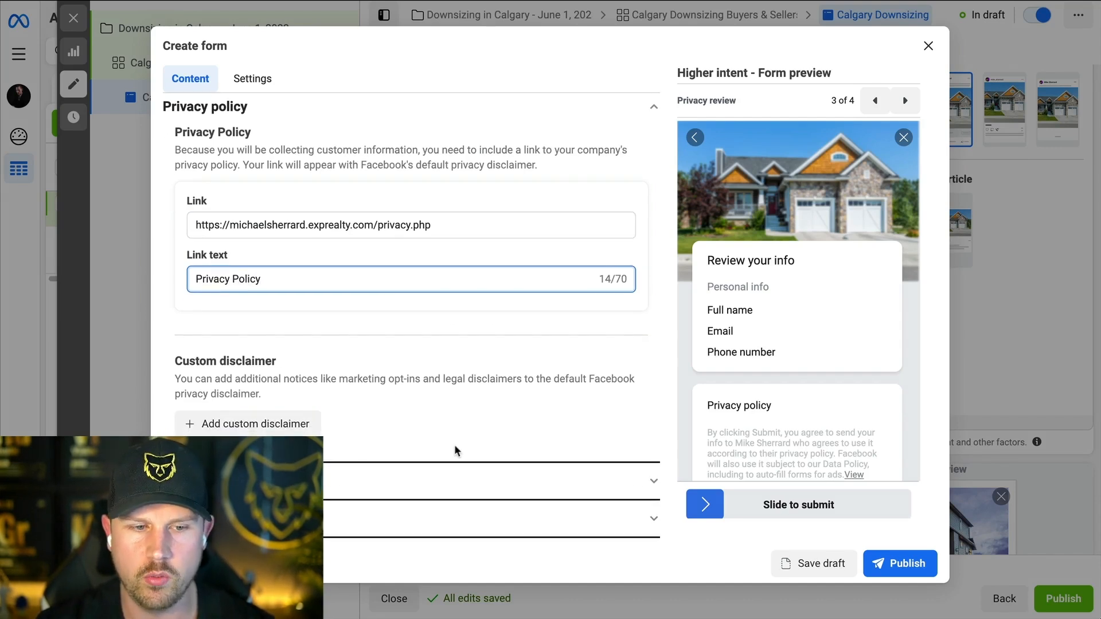
click(596, 483)
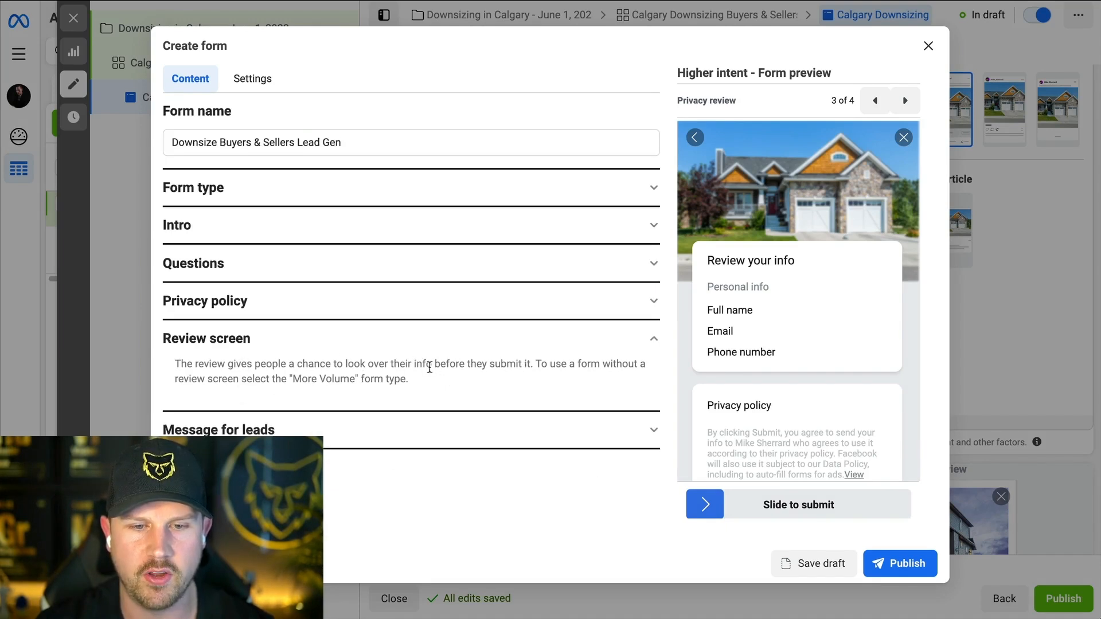
drag(373, 363, 551, 381)
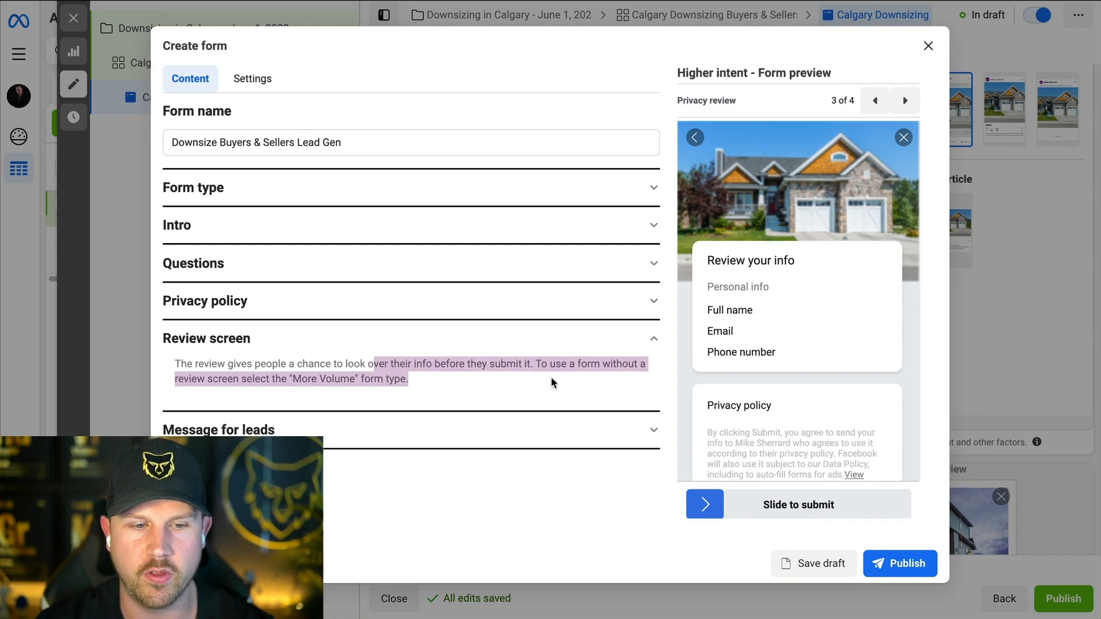
click(551, 379)
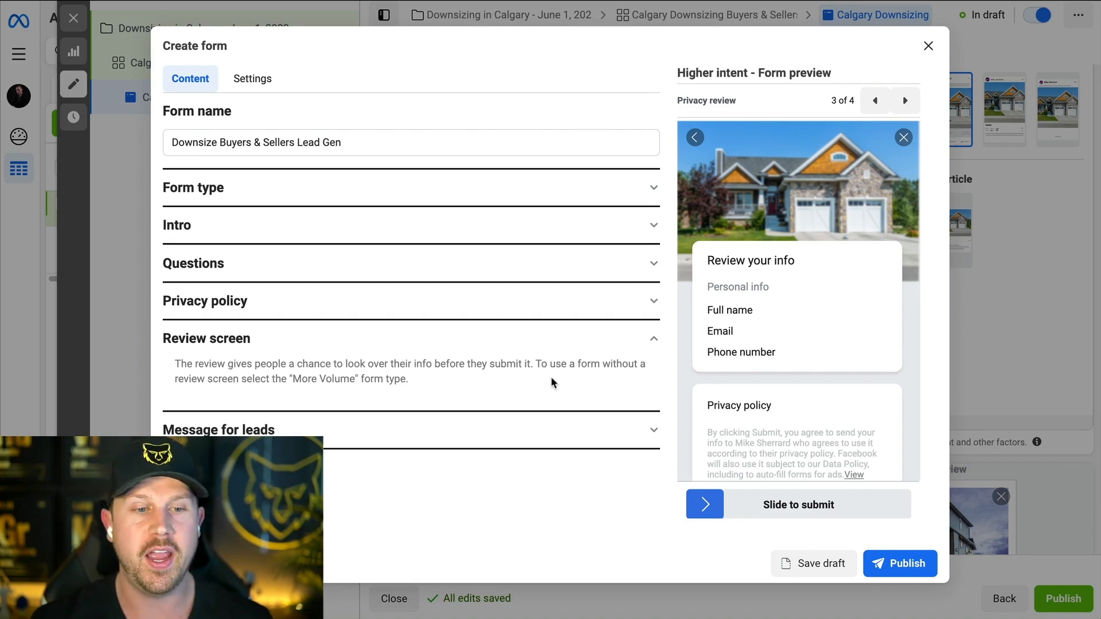
Open the Message for leads section and set its headline to "Thank you for submitting your information!".
click(606, 431)
scroll(574, 427, down, 3)
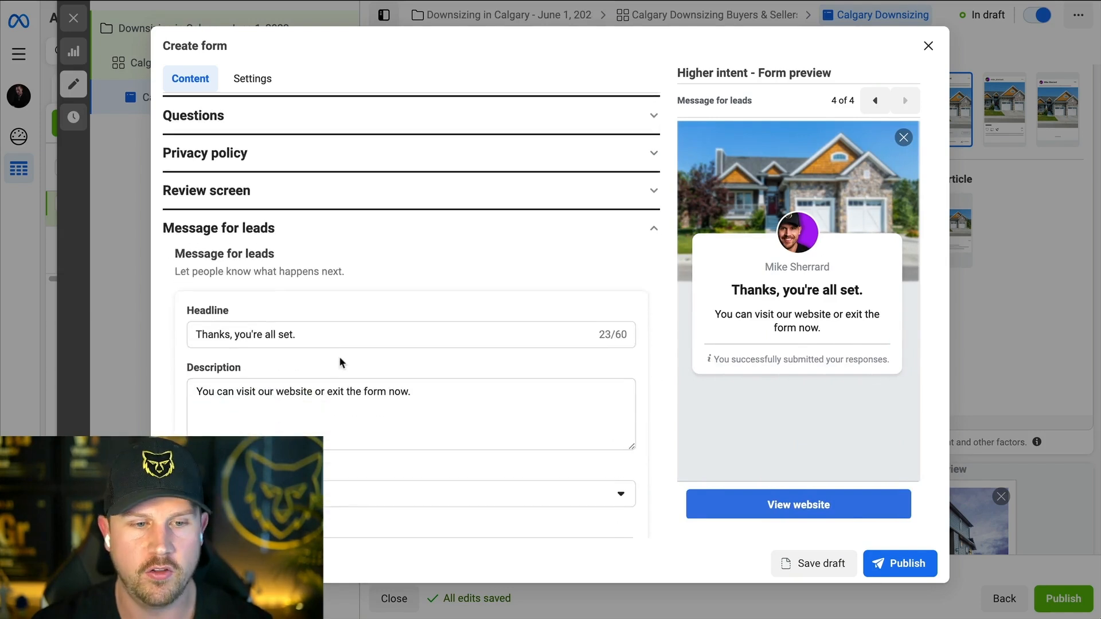
scroll(340, 362, down, 2)
scroll(340, 358, down, 1)
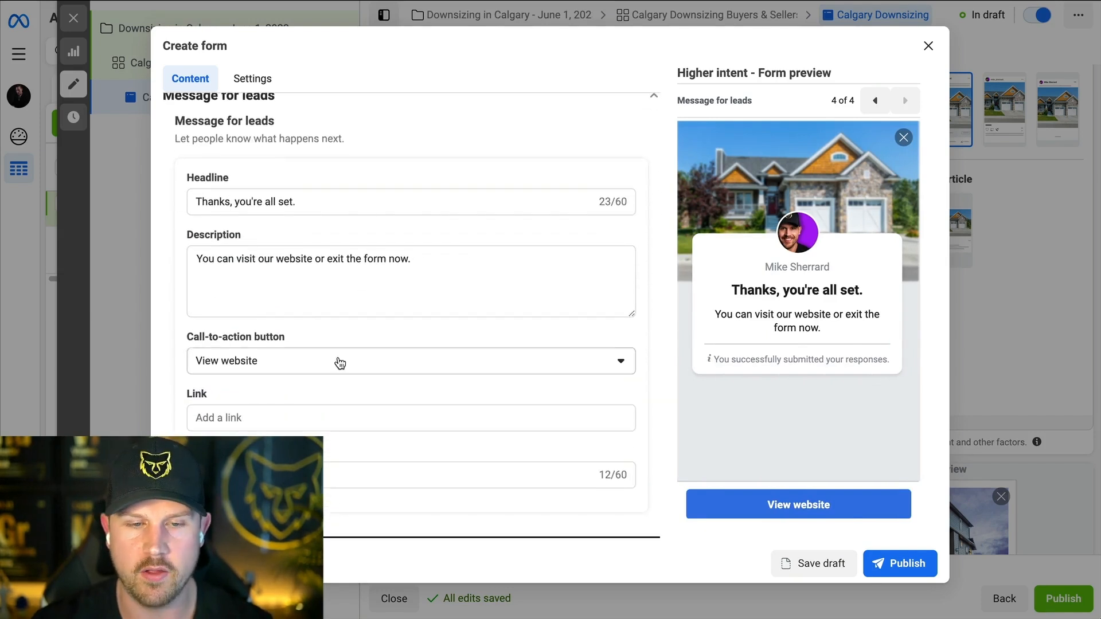
drag(317, 205, 162, 205)
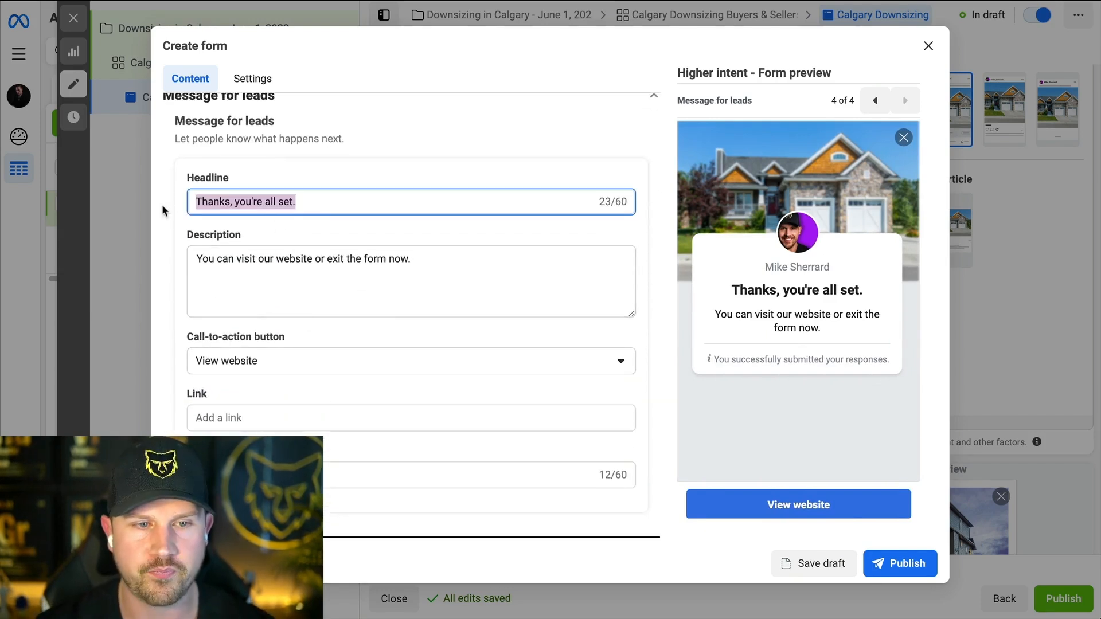
text(Thank you)
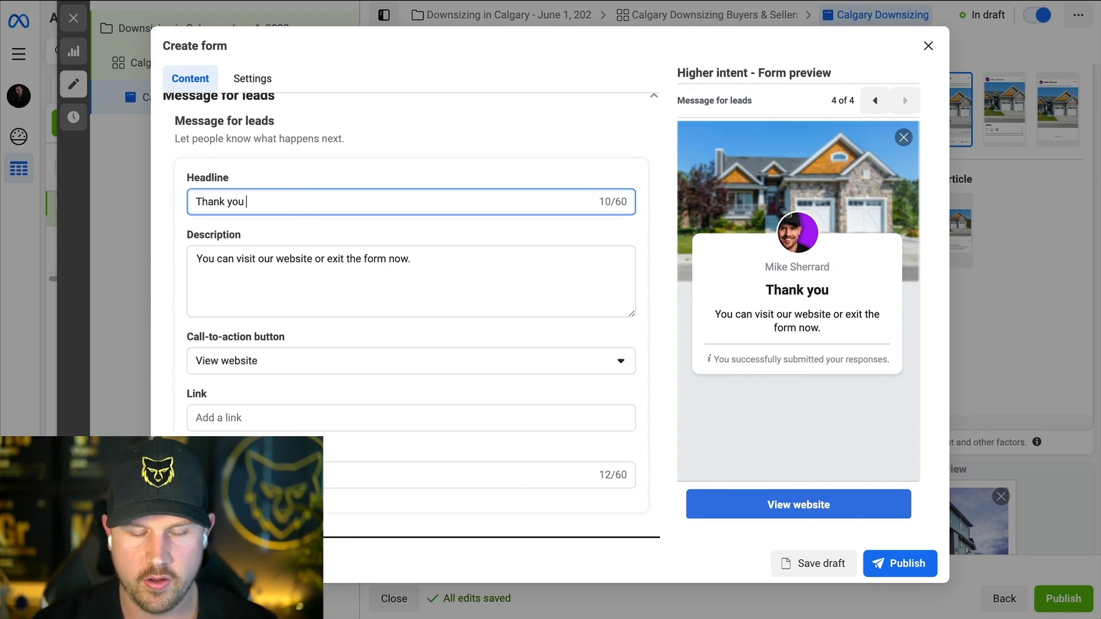
text( for s)
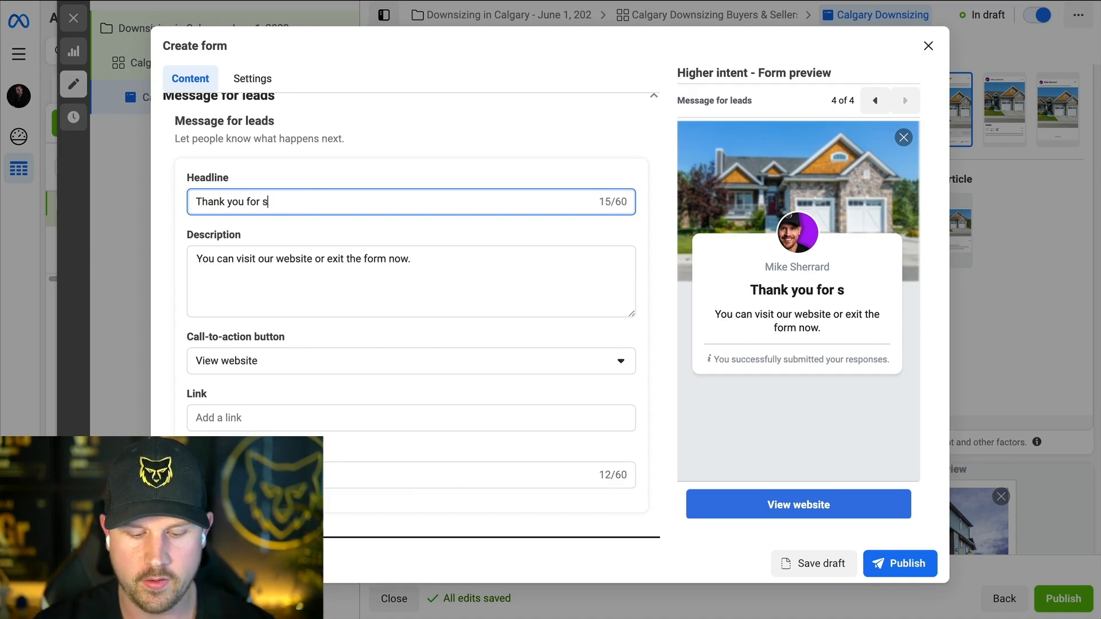
text(ubmitting your in)
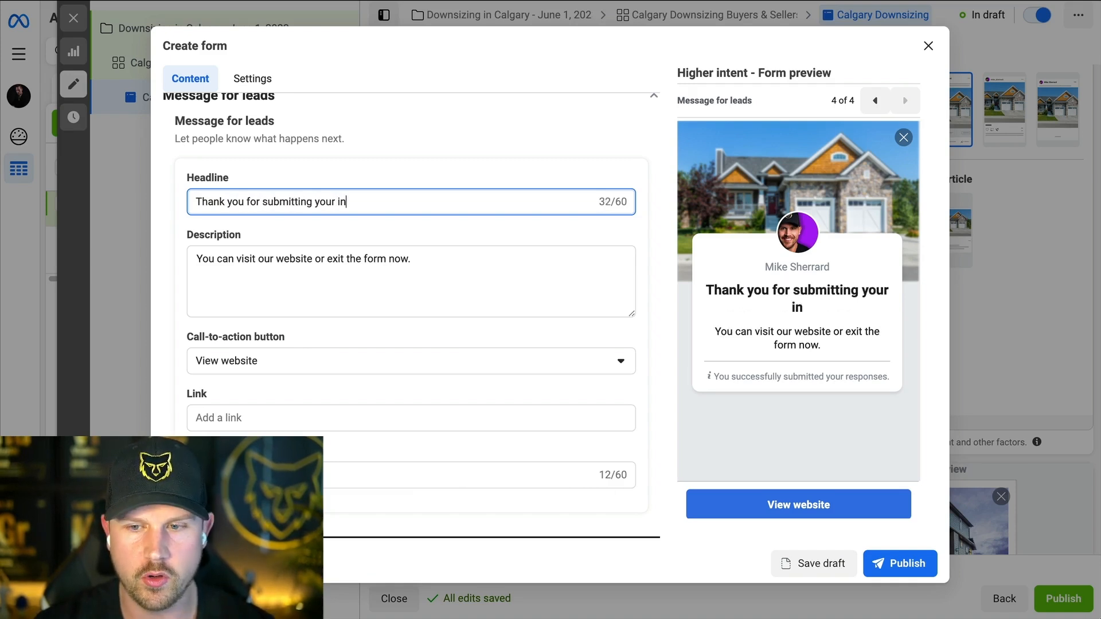
text(formation!)
Set the lead message description to "Click below to get immediate access to your customizable list of downsize homes that are perfect for your budget!".
click(357, 277)
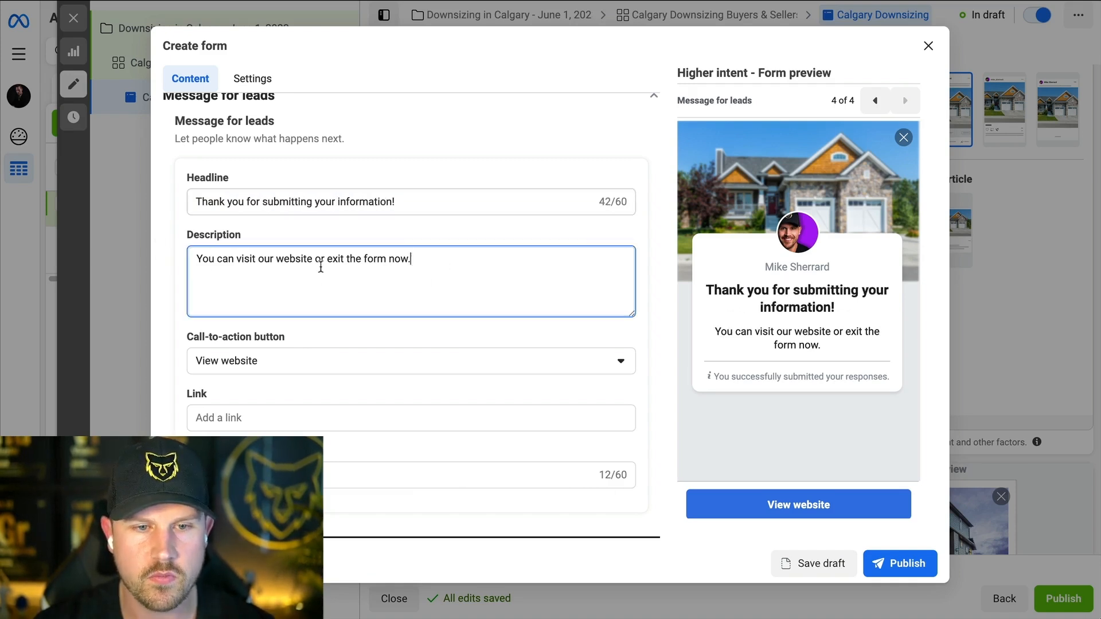
drag(492, 265, 144, 234)
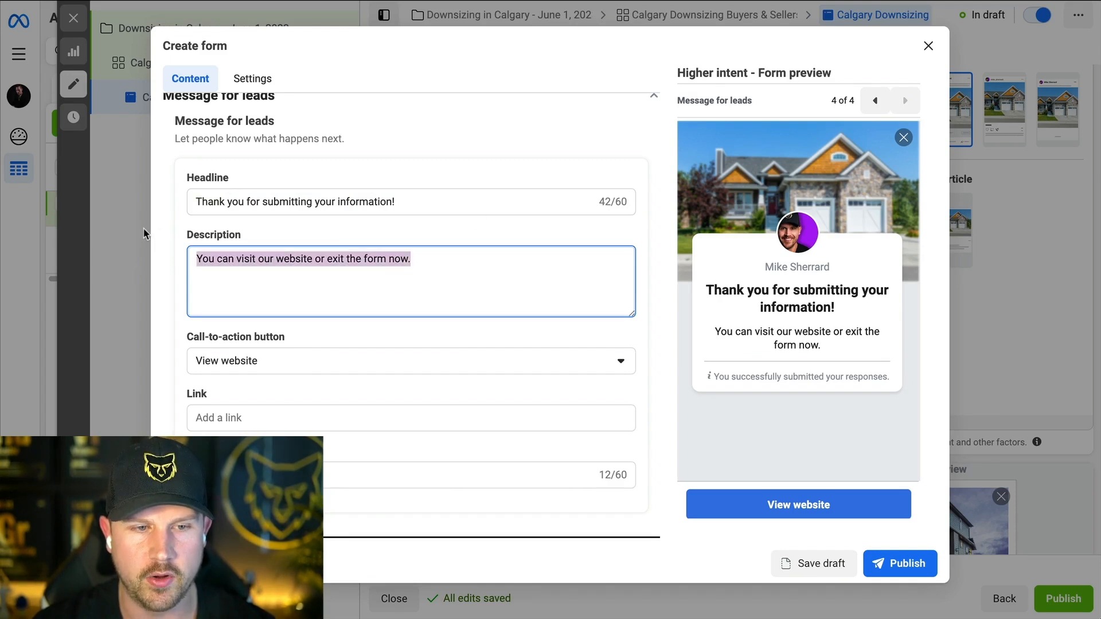
text(Click)
text(w to ge)
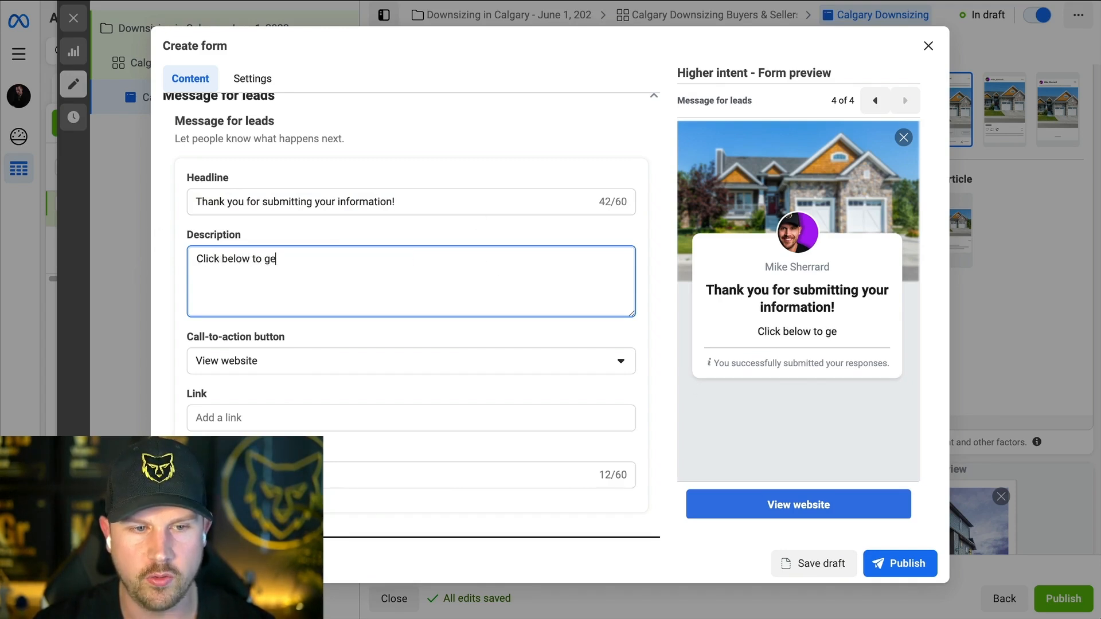
text(t immediate access to)
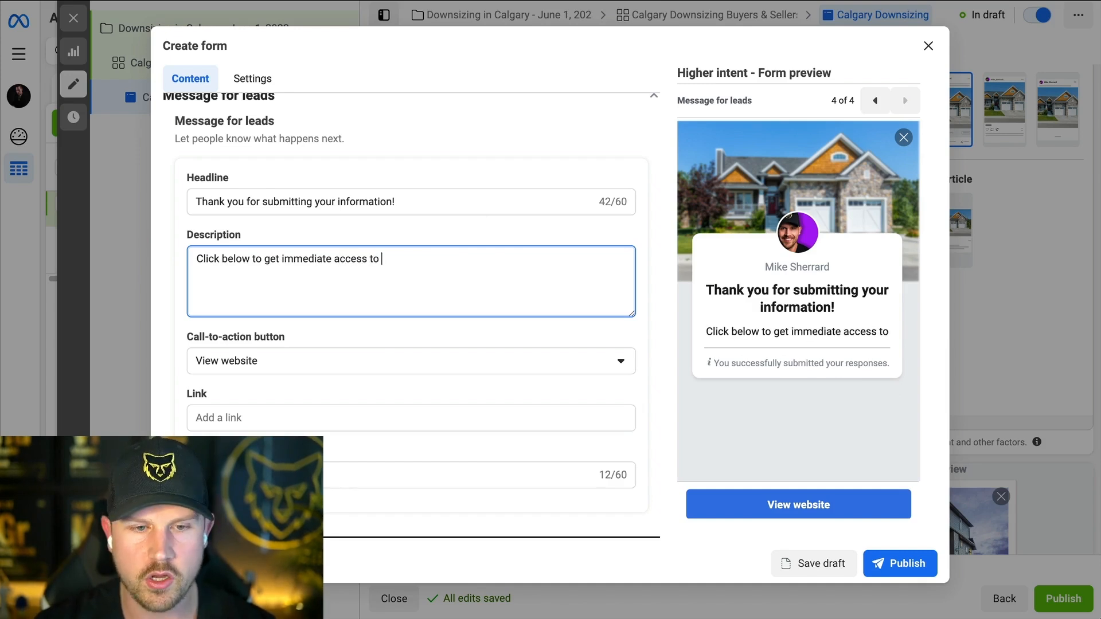
text( your customizable list of )
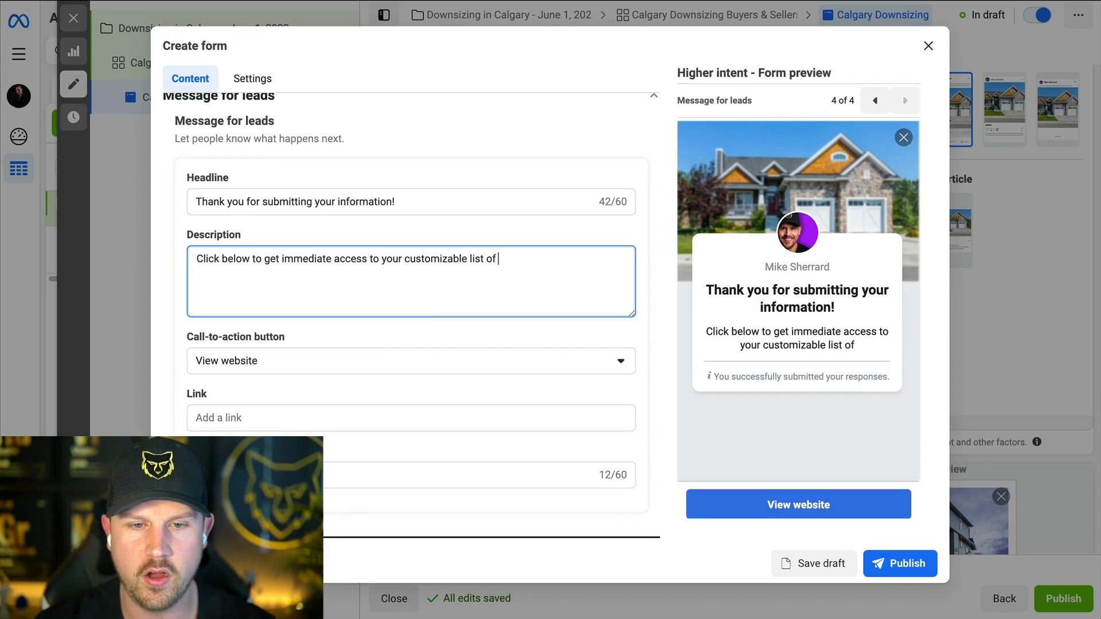
text(downsize homes)
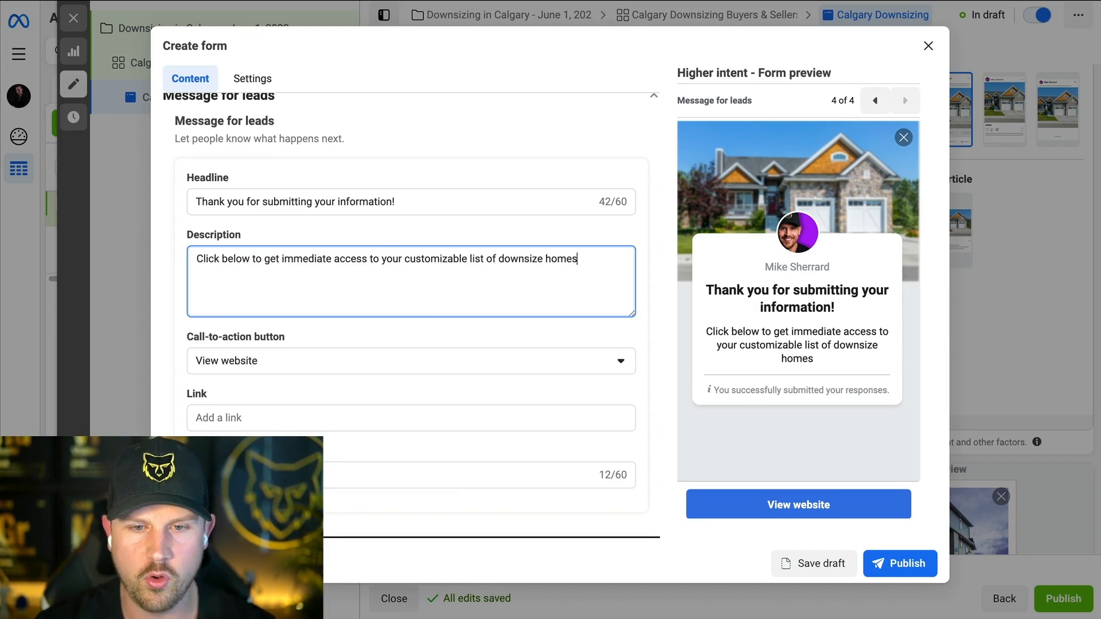
text( that are perfect for your budget!)
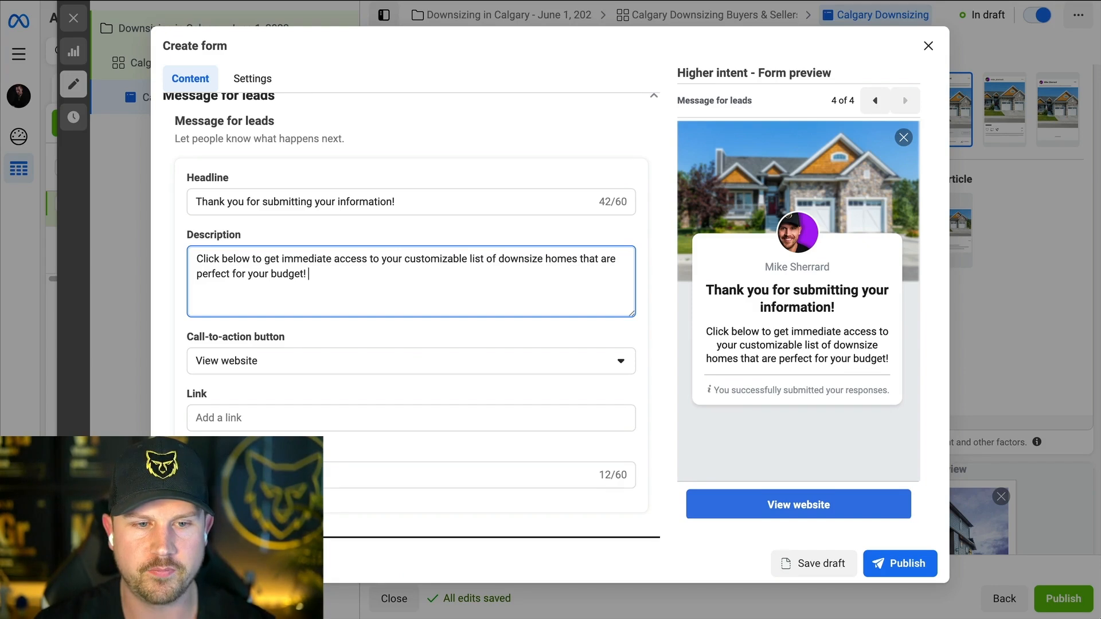
Keep the View website action and set the call-to-action button's text to "Custom List of Downsize Homes".
click(251, 368)
click(170, 336)
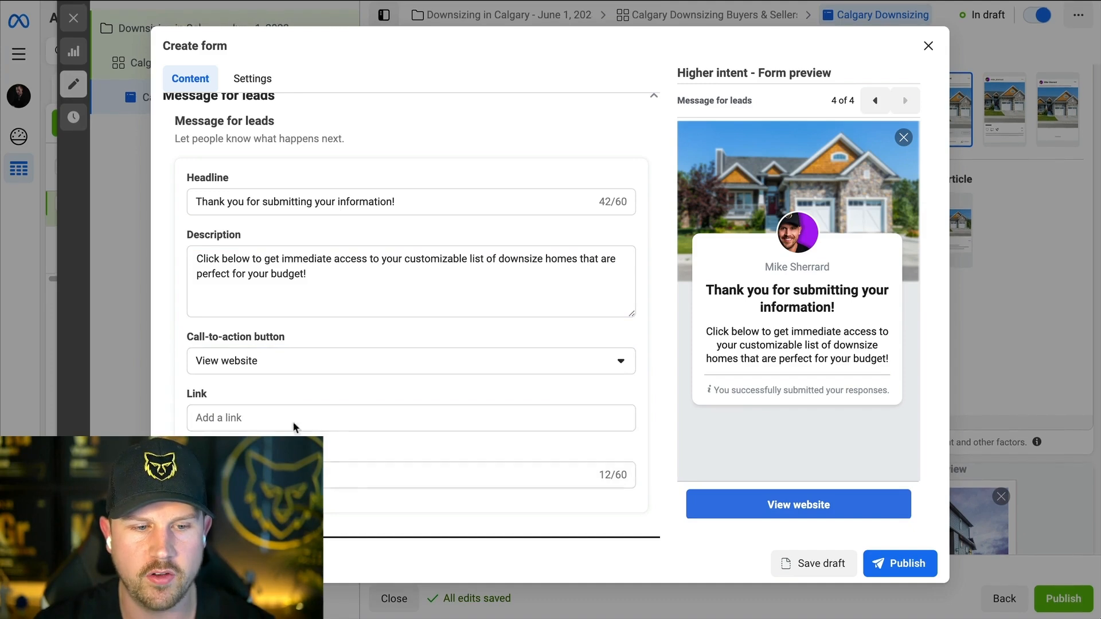
click(258, 475)
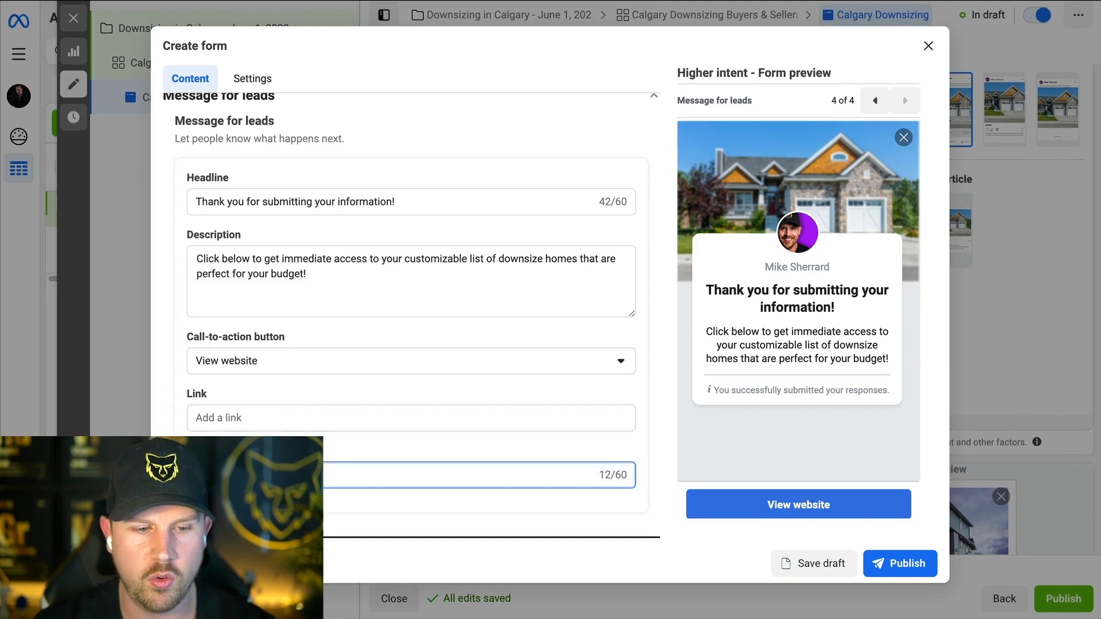
key(ctrl+a)
text(Custom)
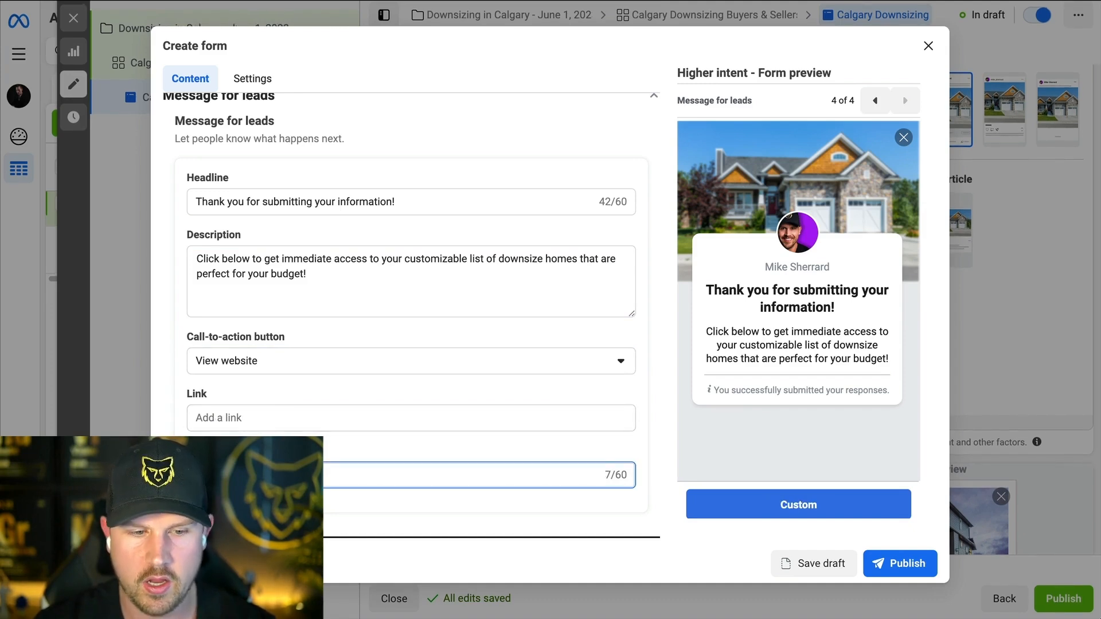
key(BackSpace)
key(BackSpace)
key(BackSpace)
key(BackSpace)
key(BackSpace)
key(BackSpace)
text(Custom List of Downsize Homes)
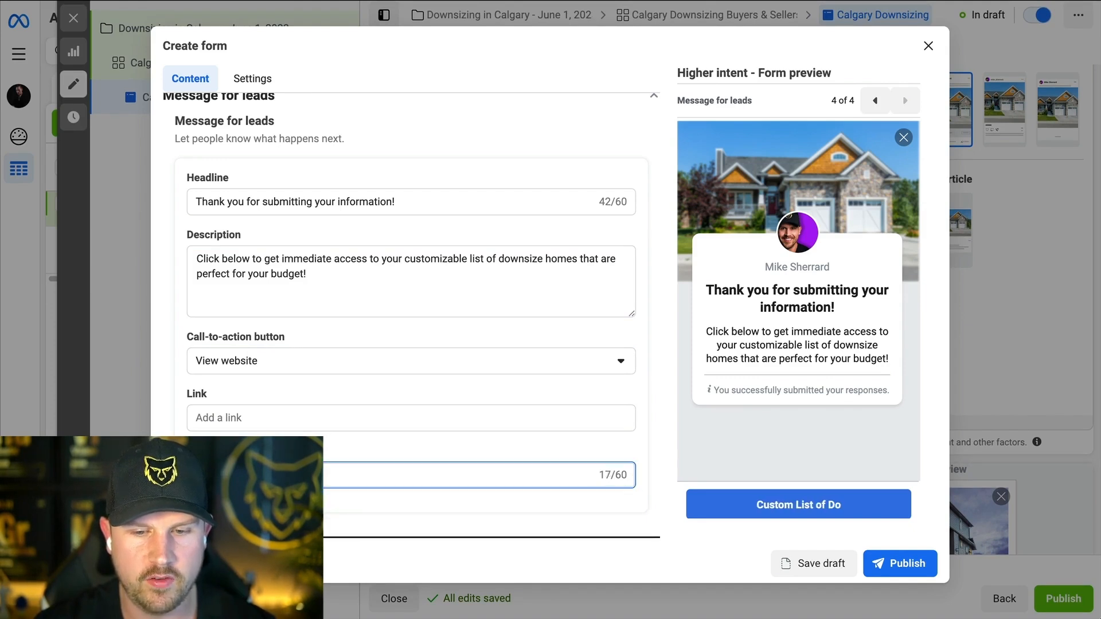
Switch to the eXp Realty website to prepare the call-to-action link and open its home page.
click(292, 415)
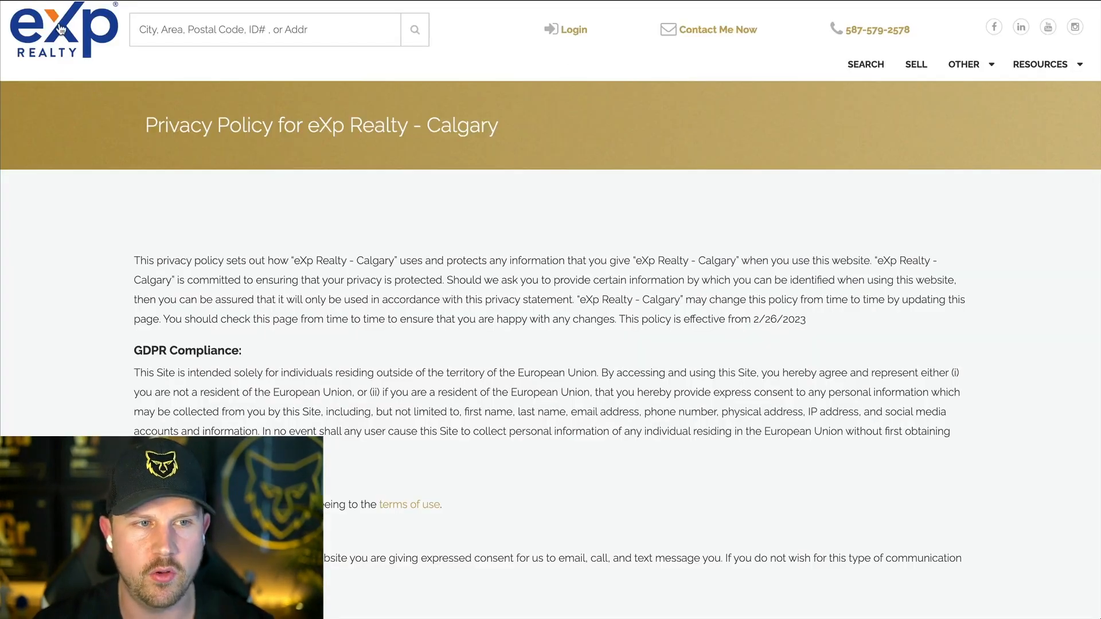
click(61, 29)
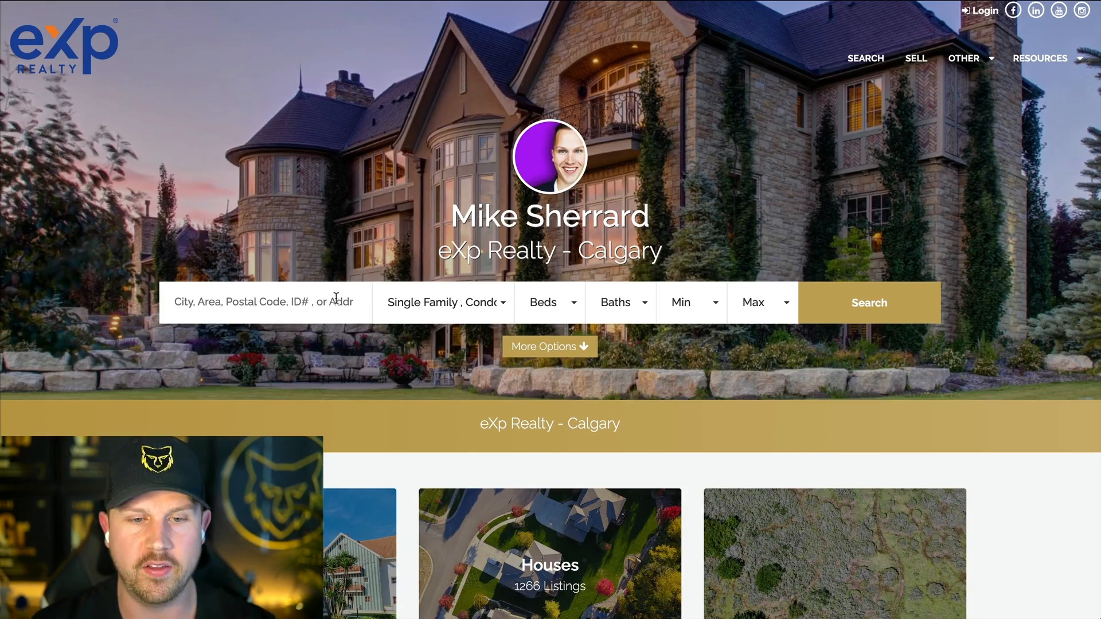
Try to set Calgary as the location in the home search.
click(336, 298)
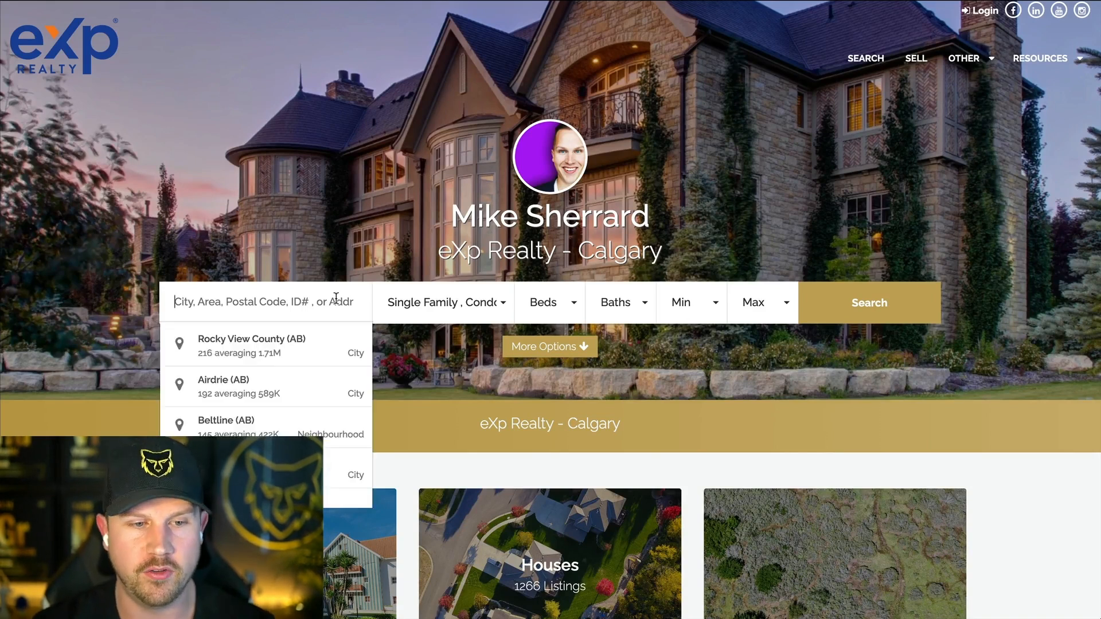
text(calgar)
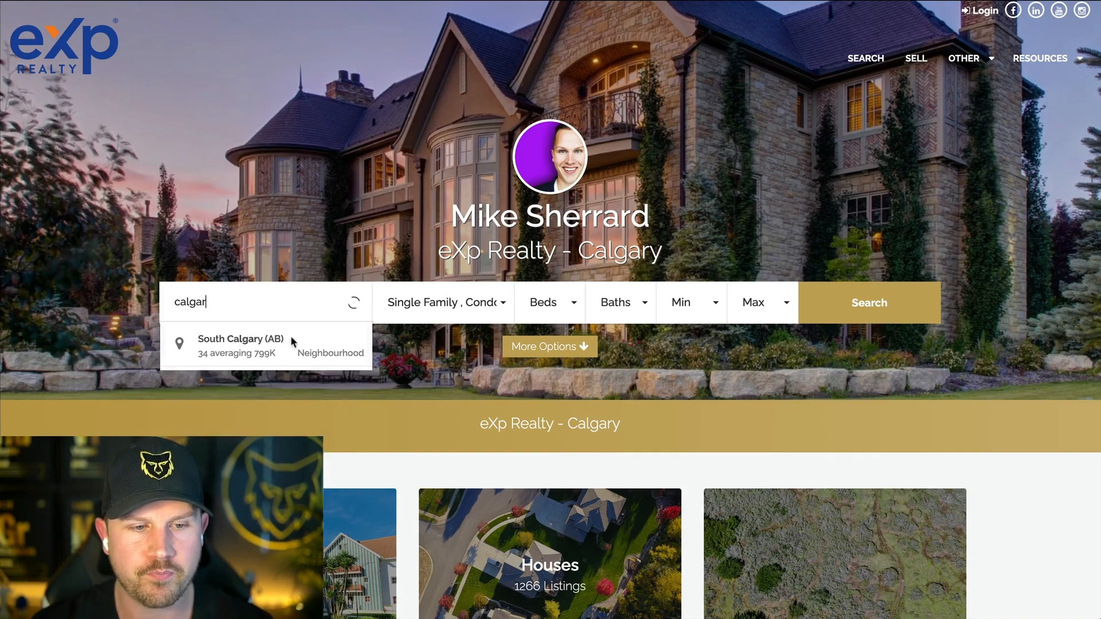
text(y)
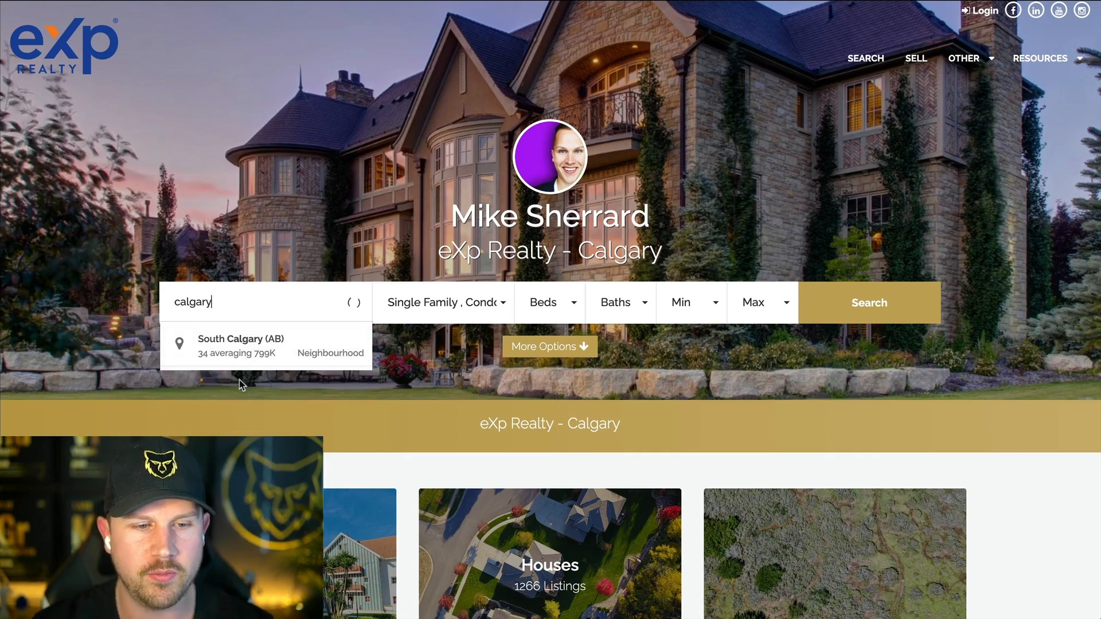
click(246, 385)
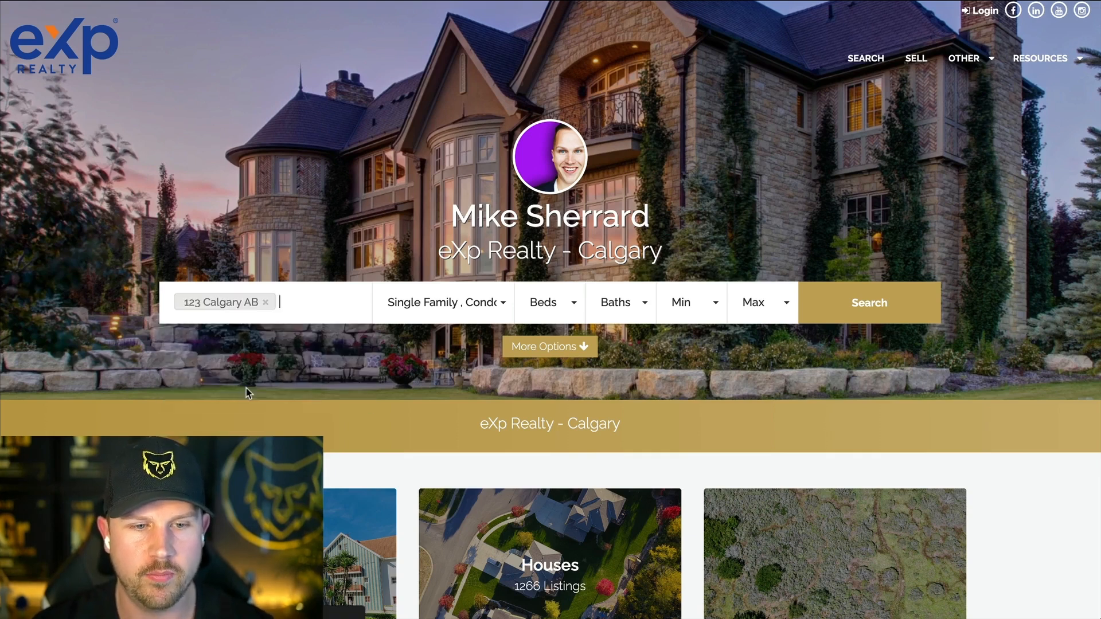
scroll(252, 343, left, 5)
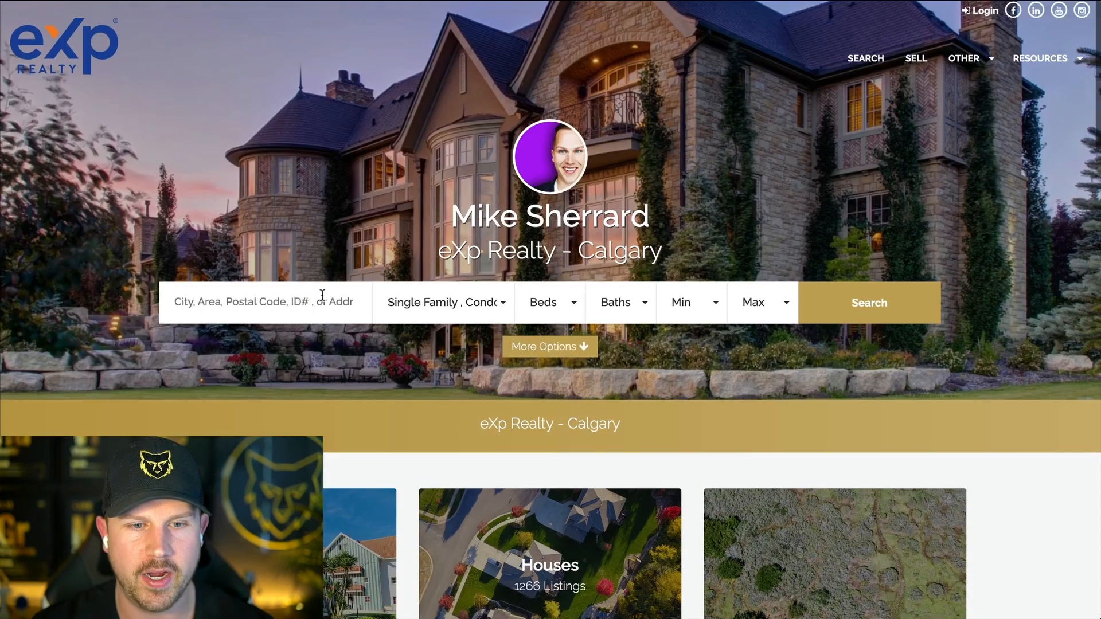
Limit the home search to Single Family properties by deselecting Condos, Multi-Family and Land.
click(426, 309)
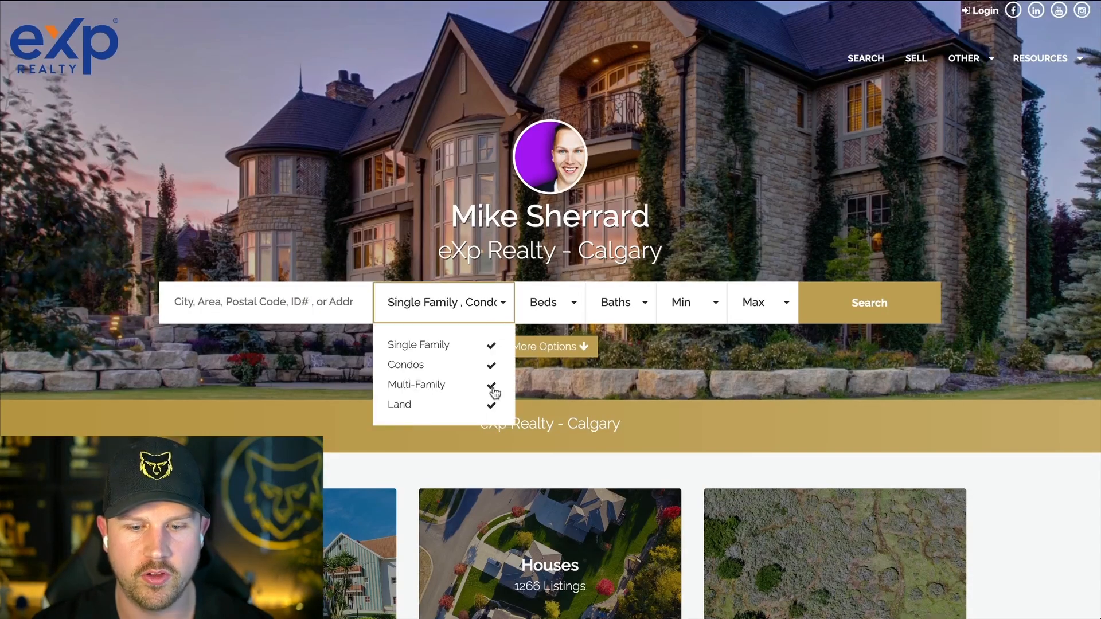
mouse_move(566, 557)
click(455, 364)
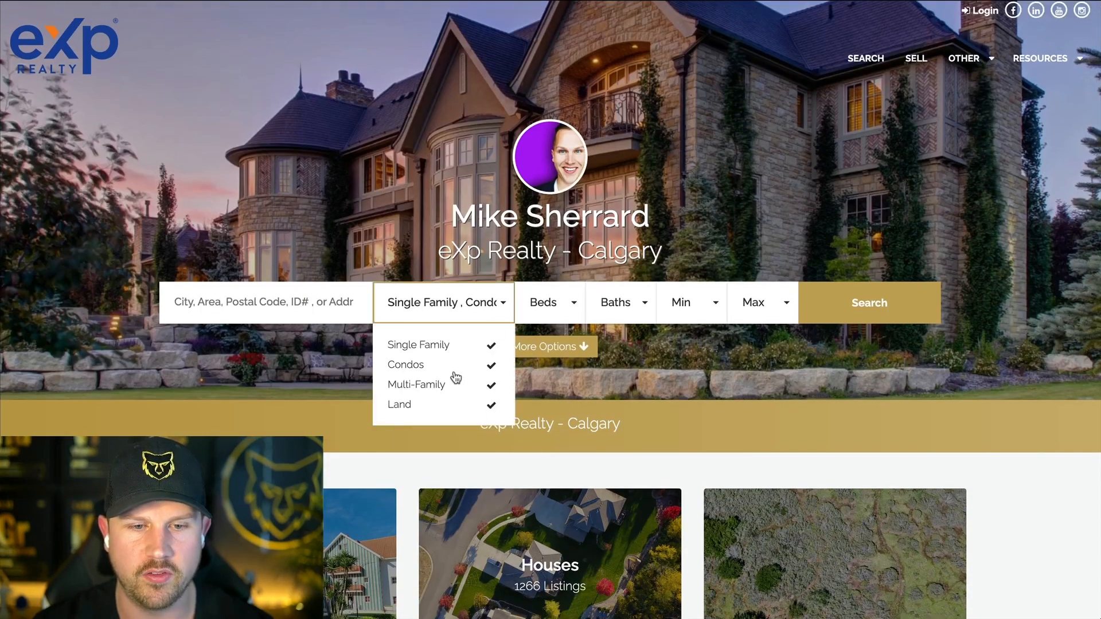
click(455, 385)
click(450, 407)
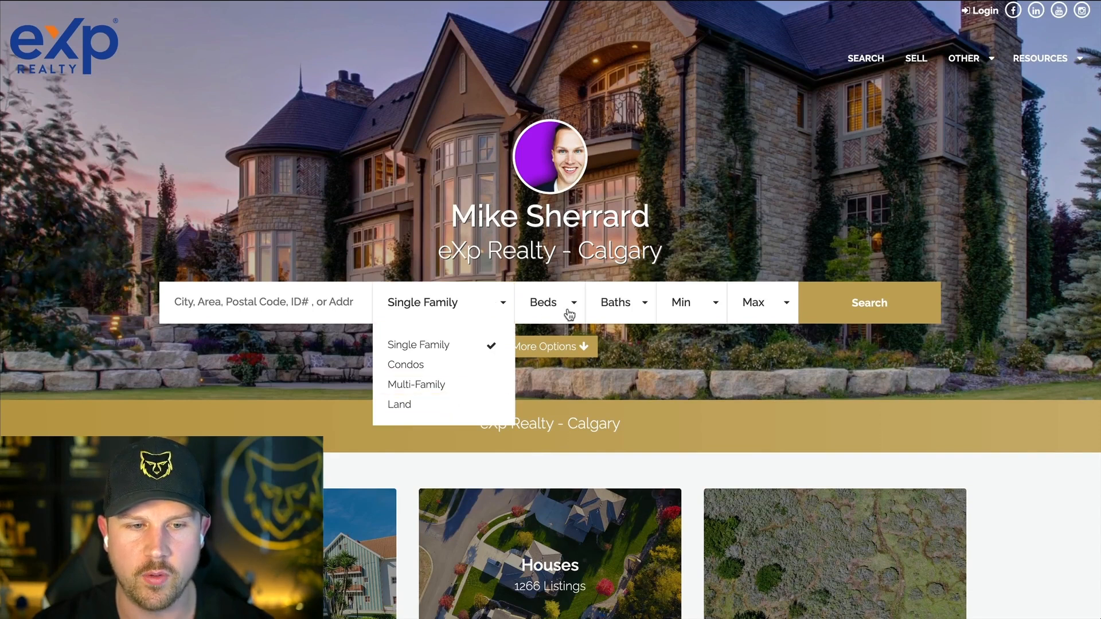
Set the home search's maximum price to $500,000 and run the search.
click(693, 310)
click(757, 306)
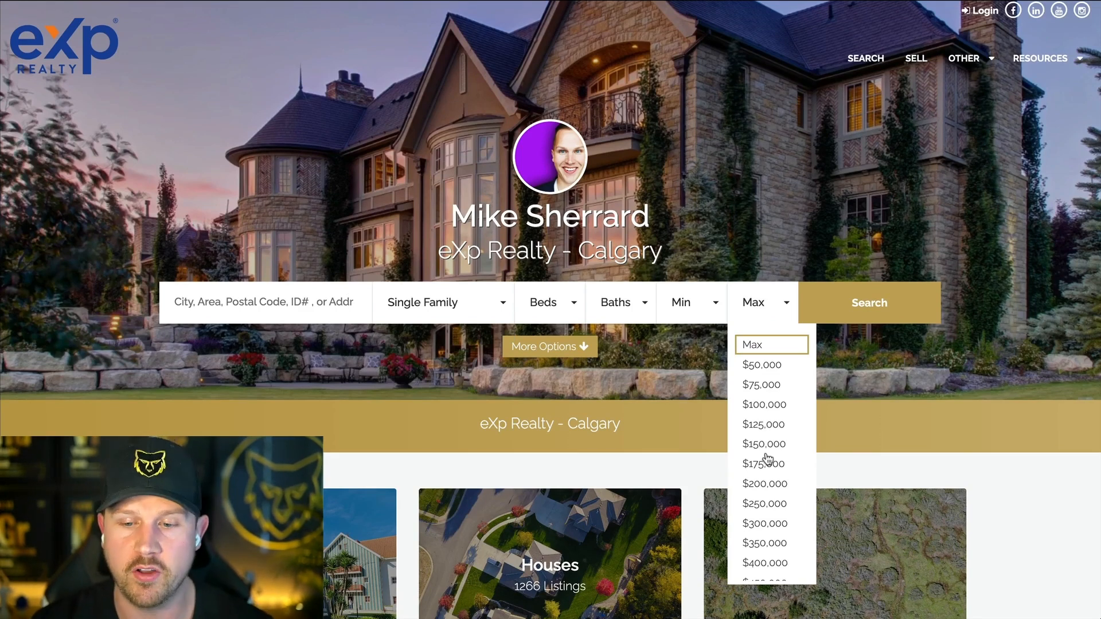
scroll(767, 459, down, 3)
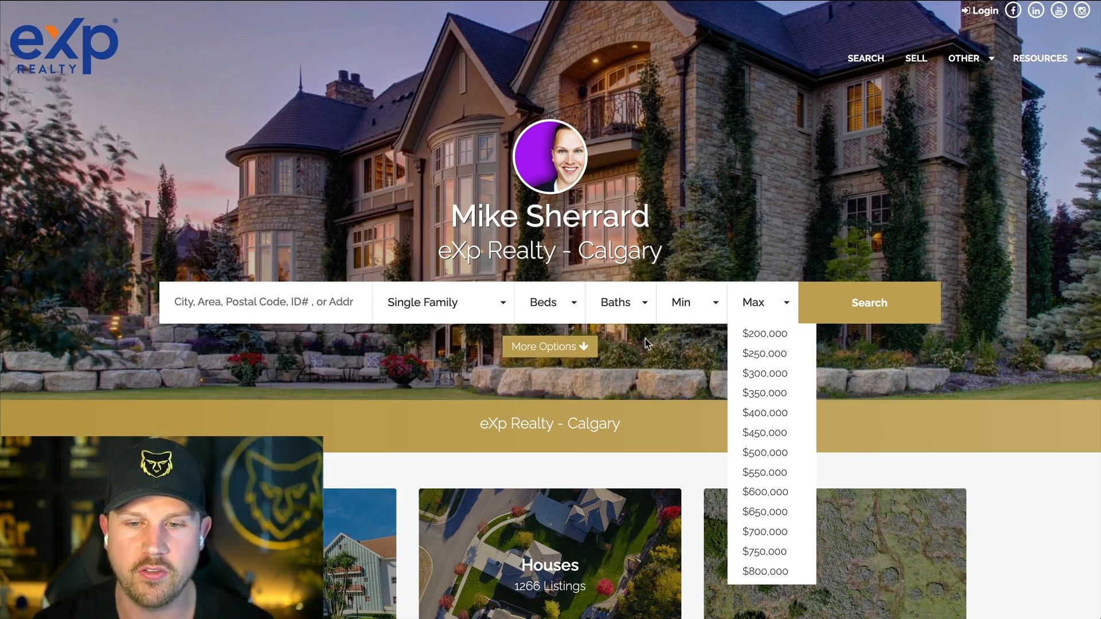
scroll(757, 456, down, 3)
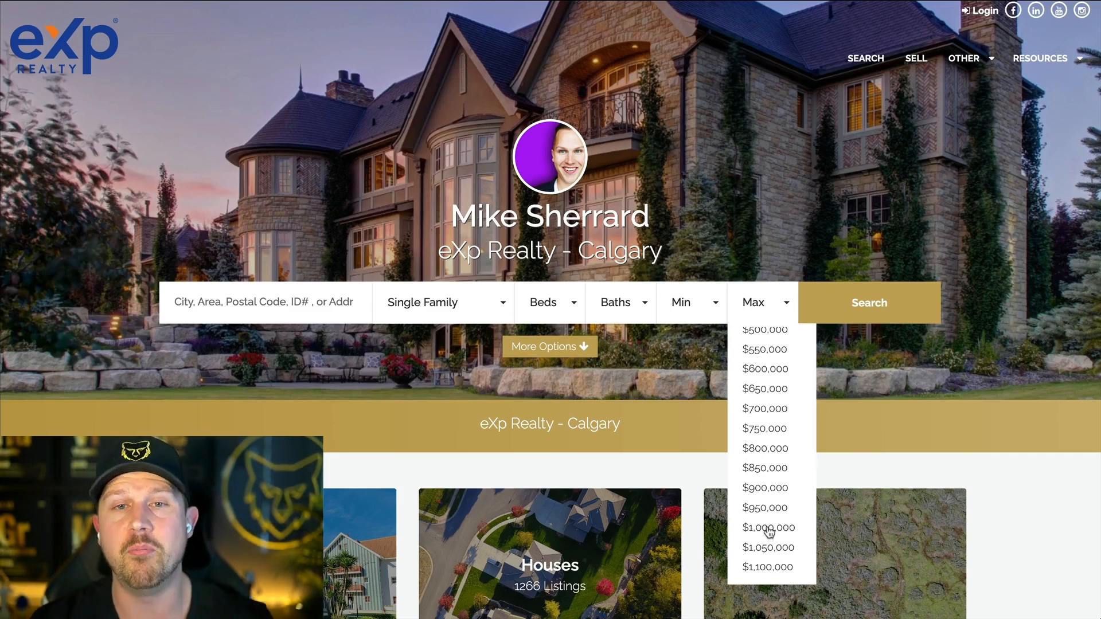
scroll(765, 392, up, 1)
scroll(766, 392, up, 3)
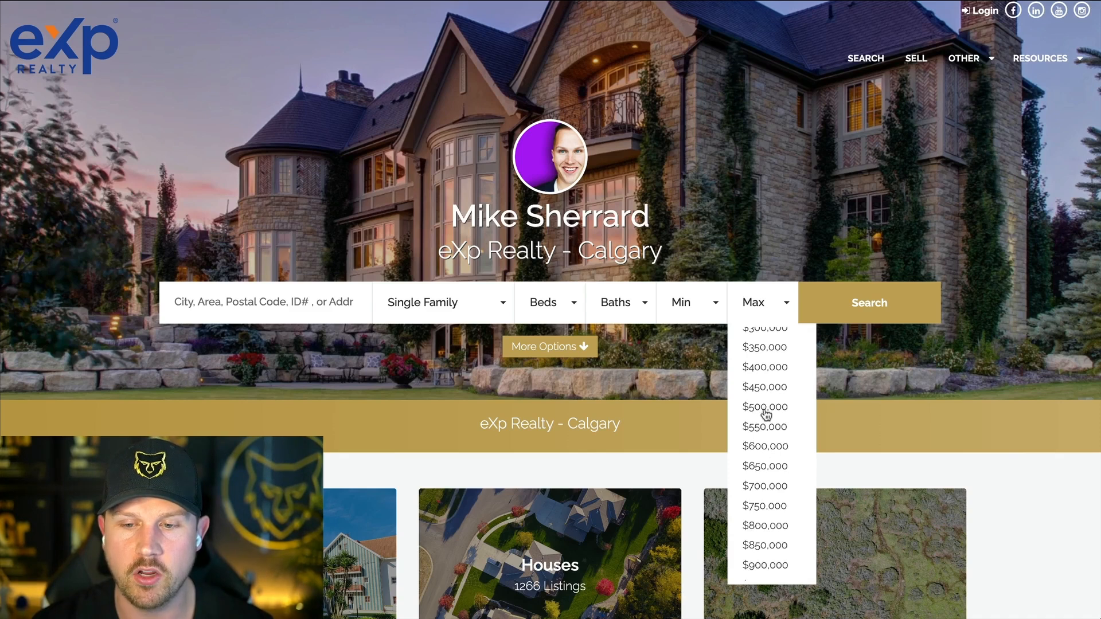
click(766, 409)
click(862, 307)
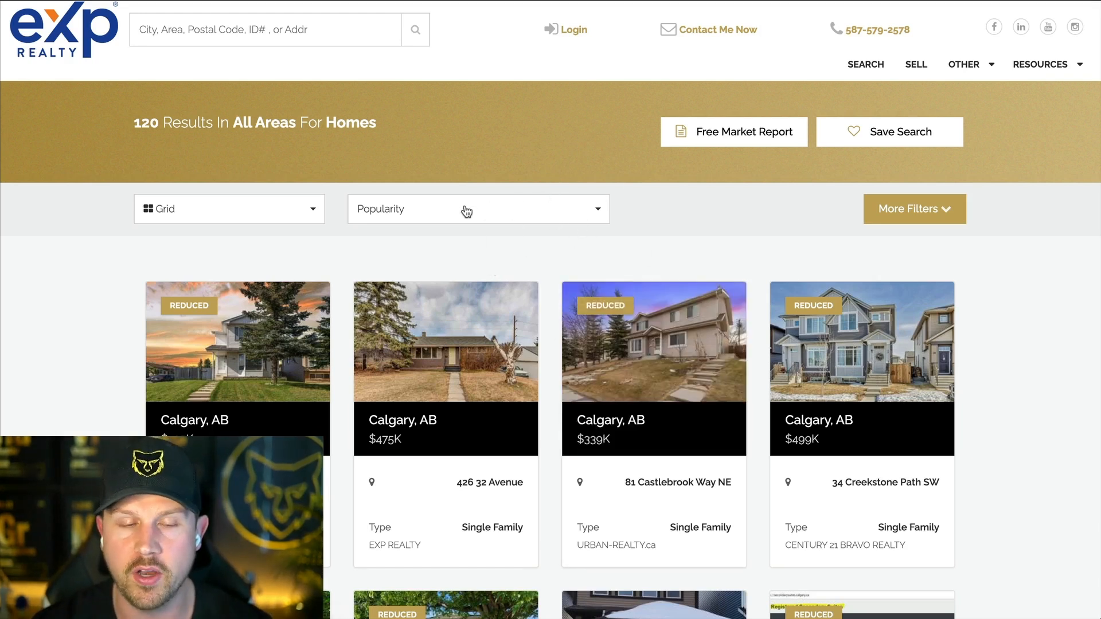
Try the list display for the home search results and set the display to Map.
click(282, 217)
click(218, 265)
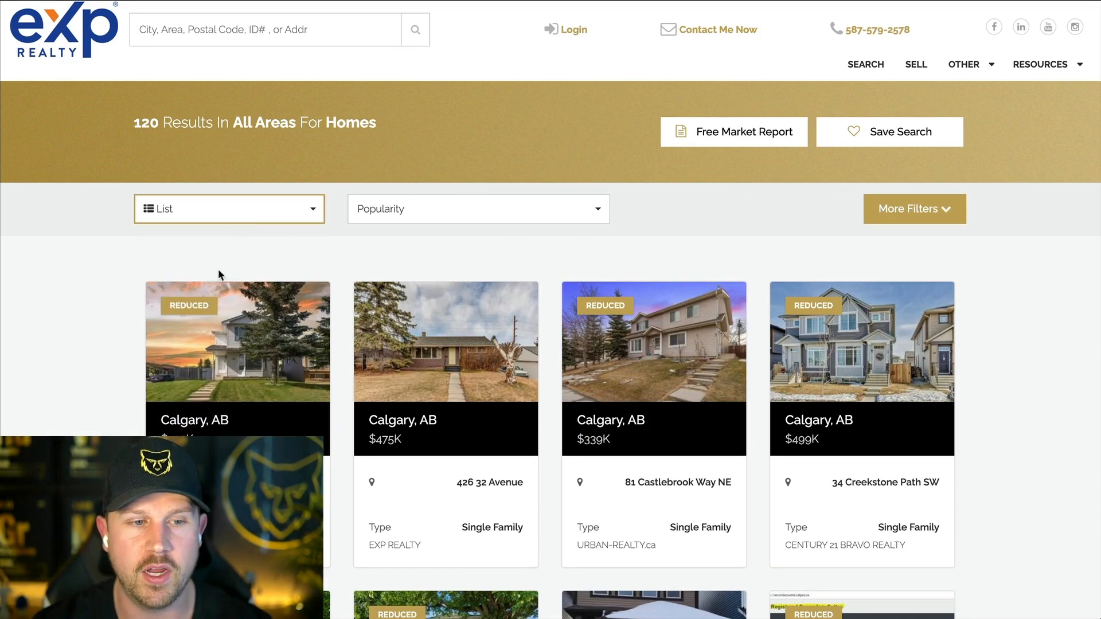
click(266, 214)
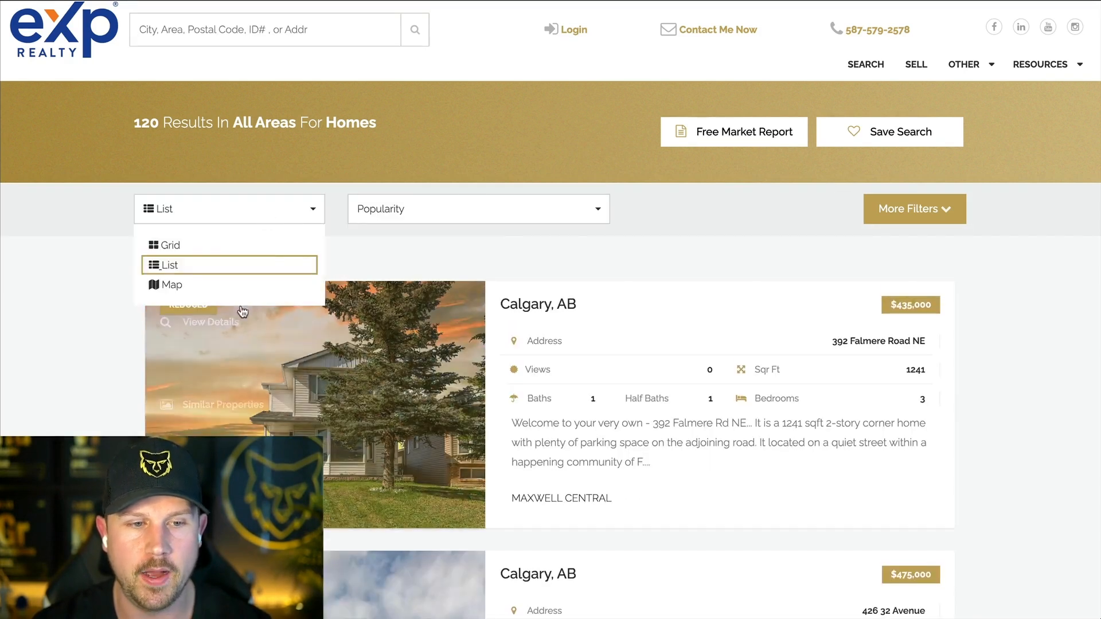
click(245, 290)
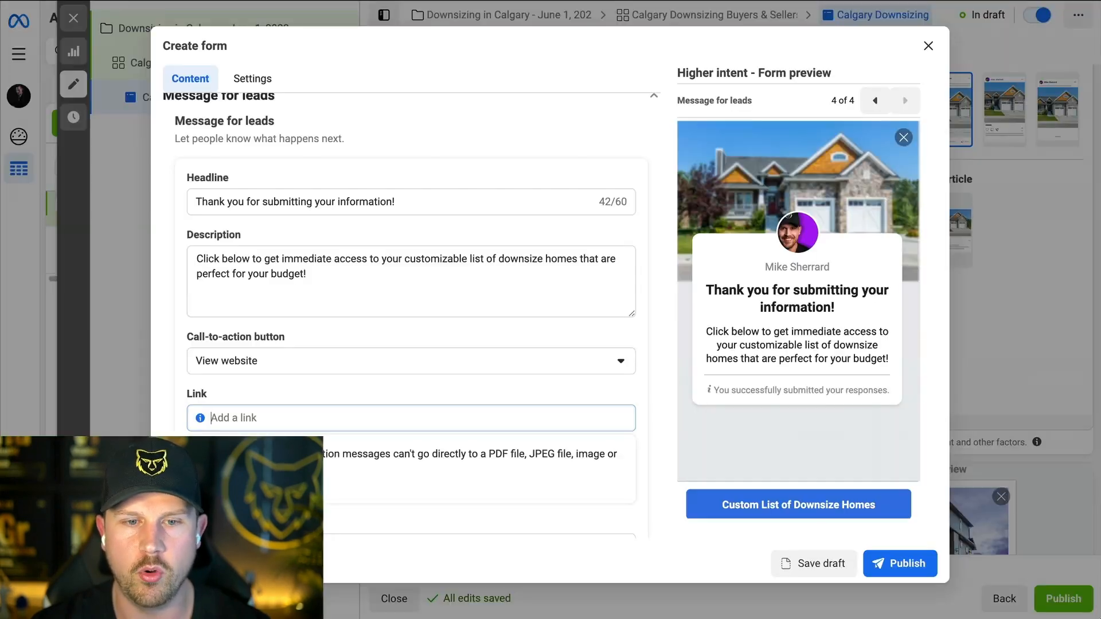
Return to the Facebook form and paste the map search results URL as the call-to-action link.
click(369, 417)
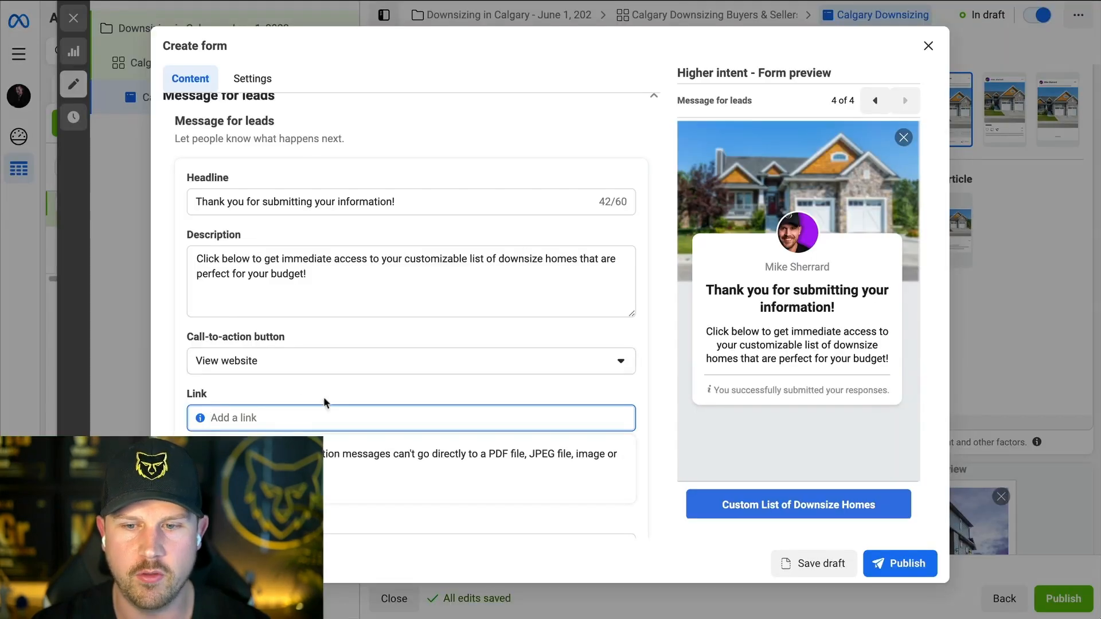
key(ctrl+v)
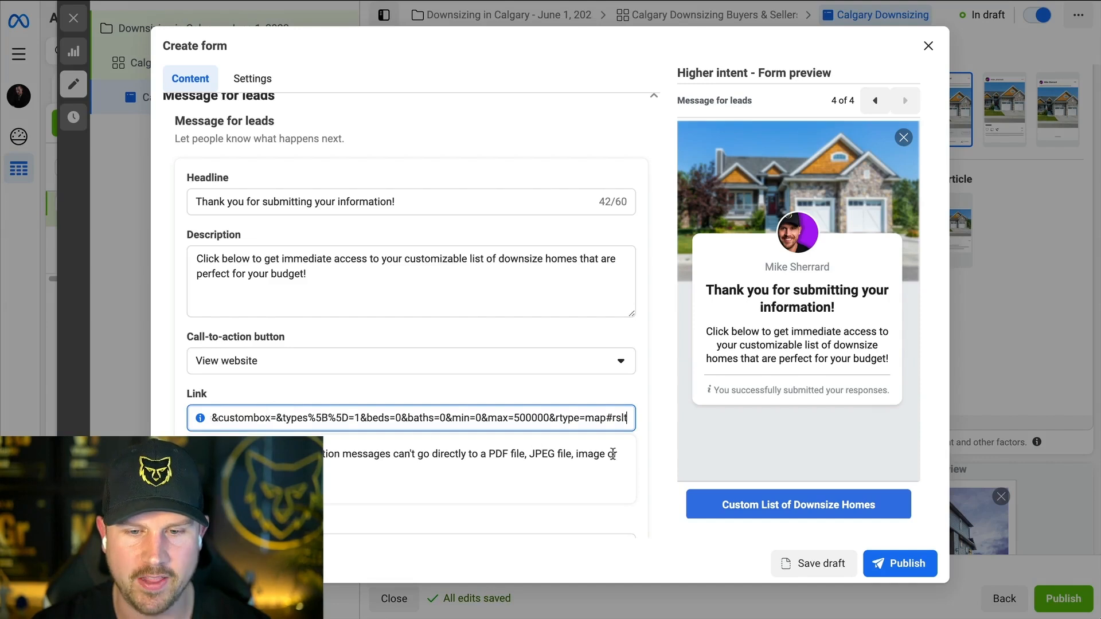
click(659, 461)
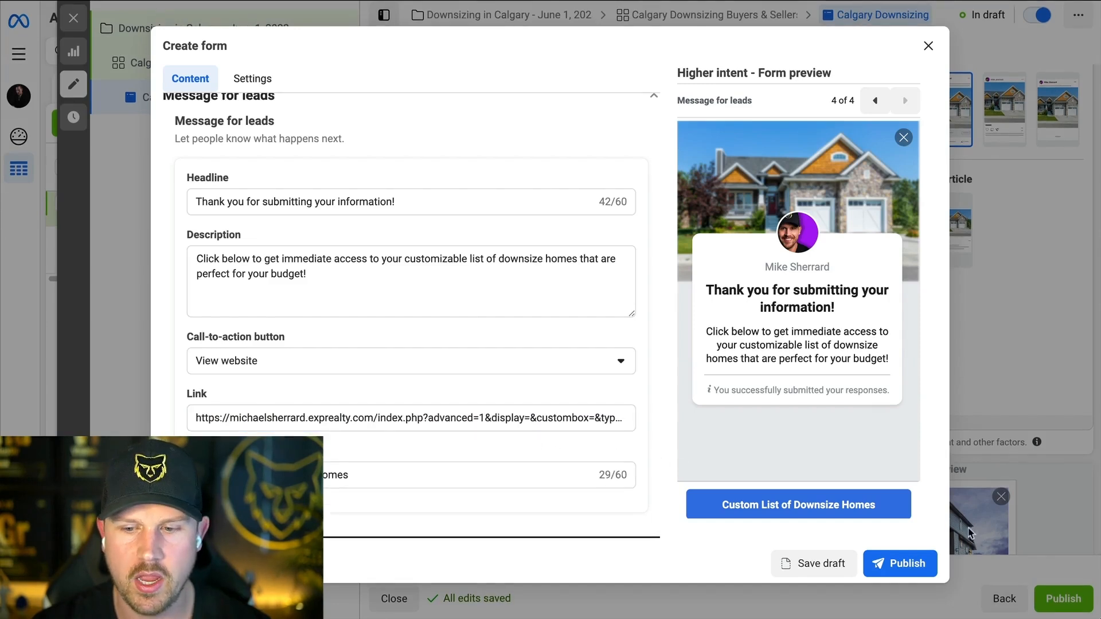
Fill in the intro greeting's description with "Please submit your information to get immediate access to this custom list of homes perfect for downsizing in Calgary!".
click(908, 564)
click(369, 235)
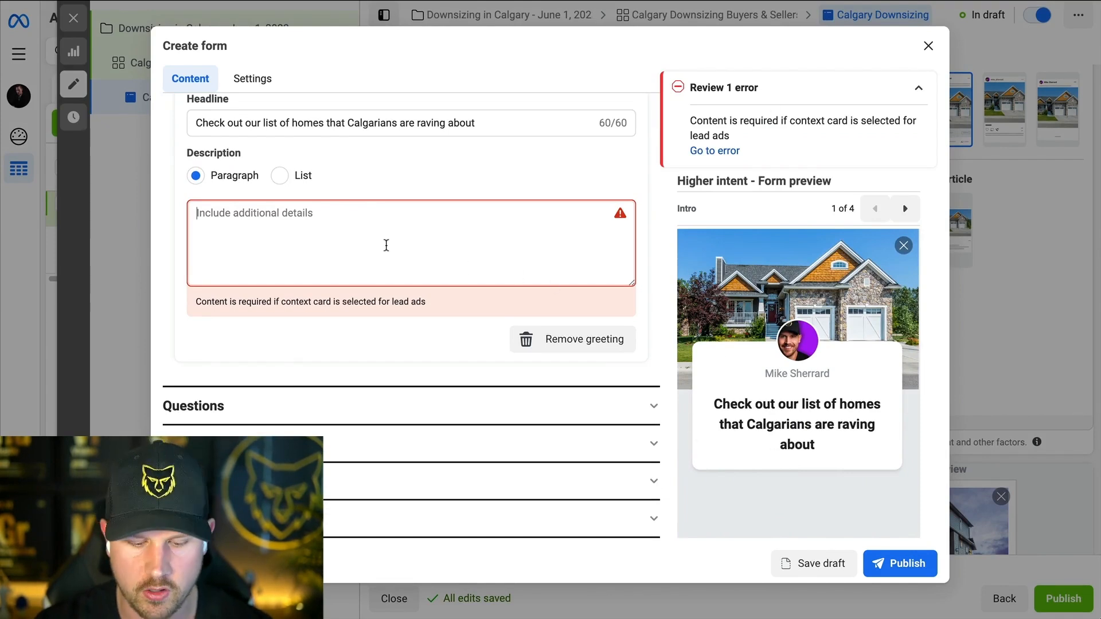
text(Ple)
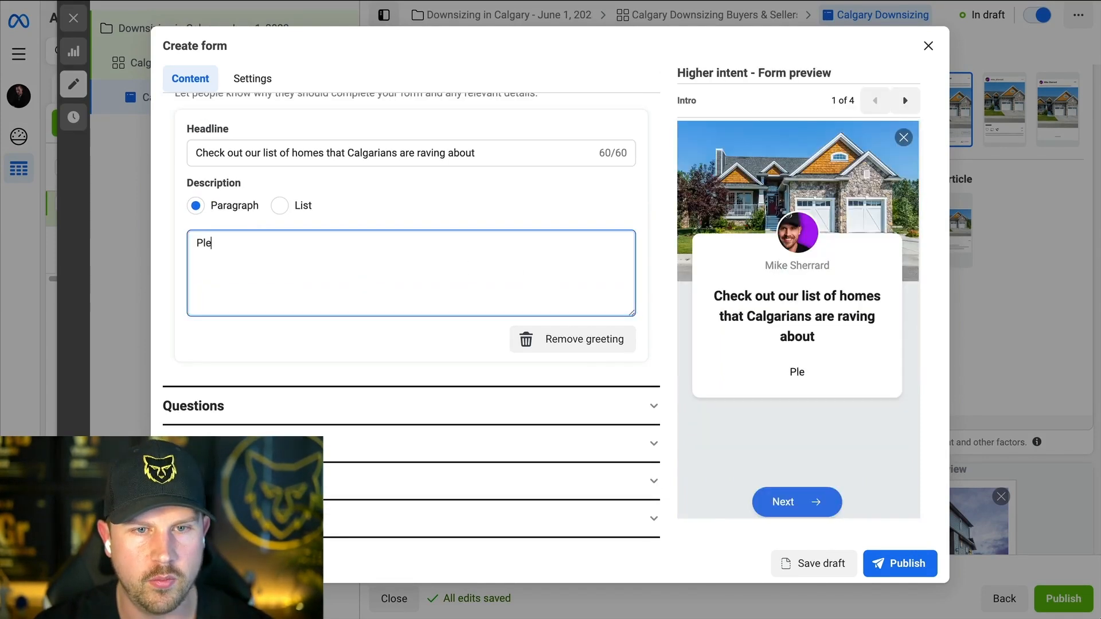
text(ase submit )
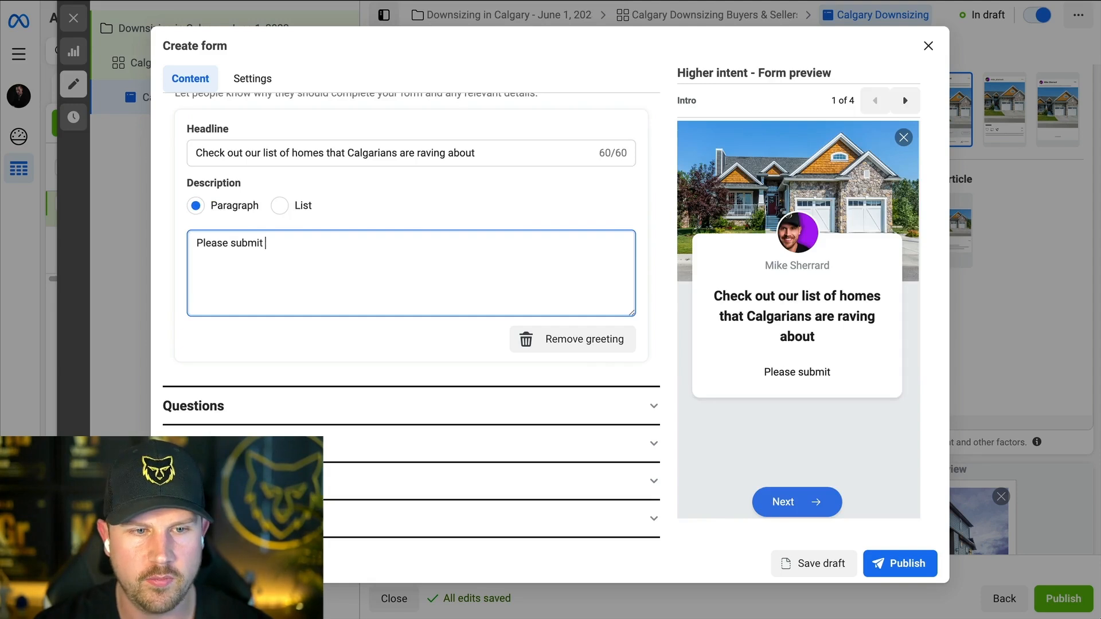
text(your information to get immed)
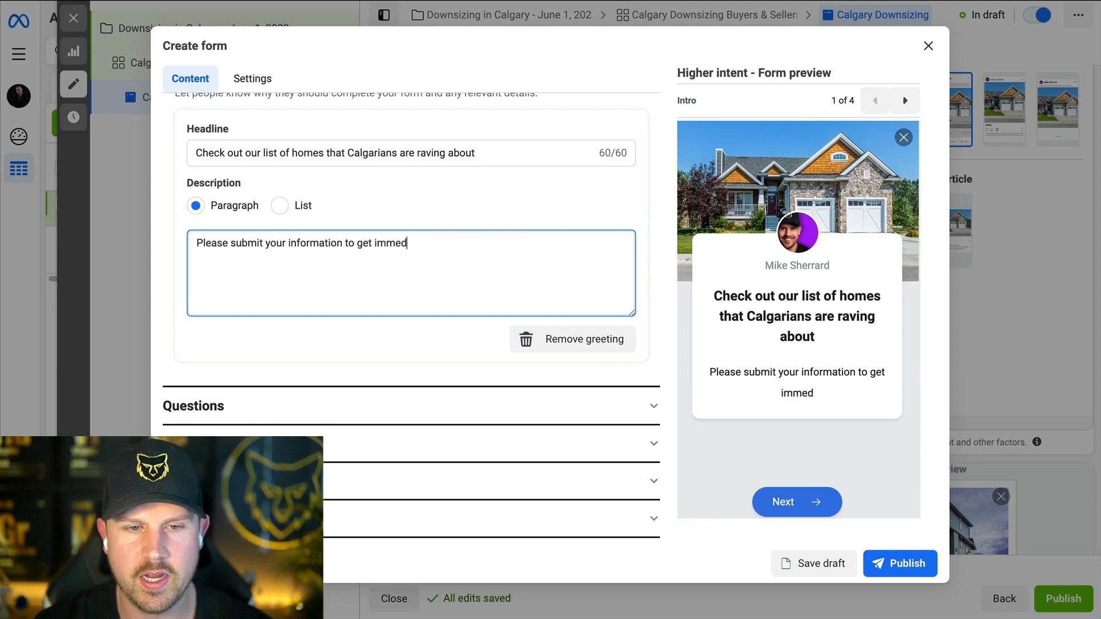
text(iate access to this custom list of homes )
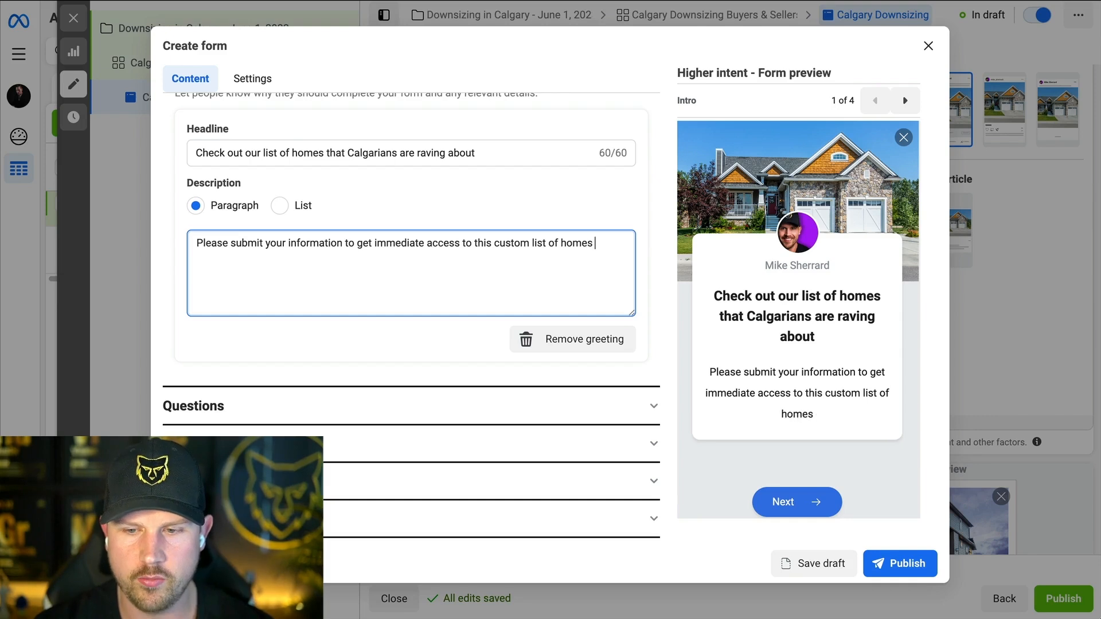
text(perfect for downsizing in Calgary!)
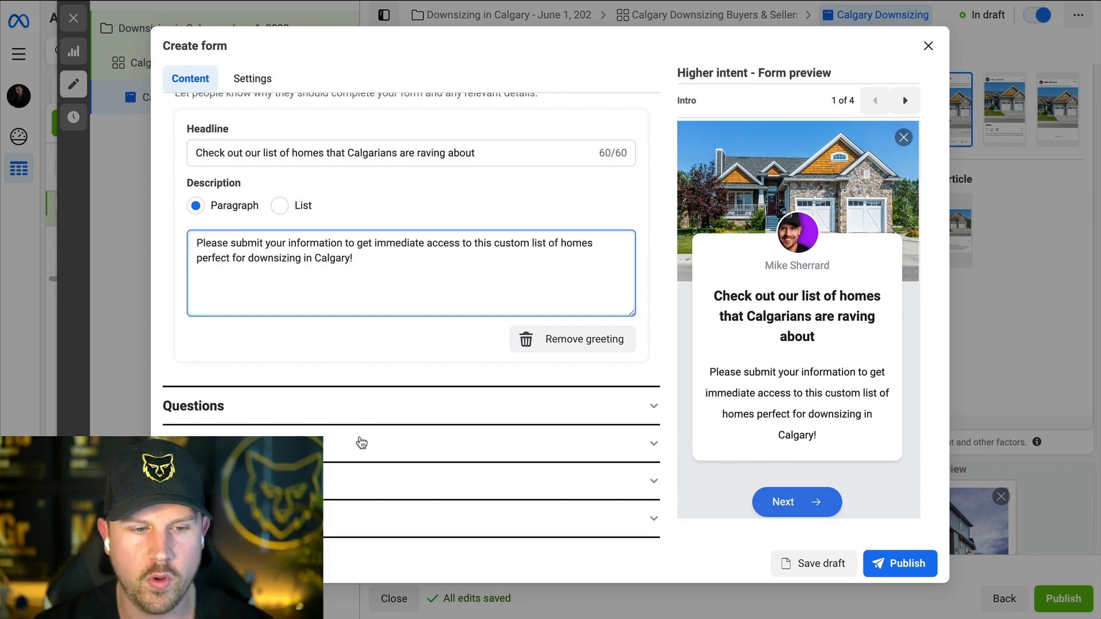
Add a second paragraph to the lead message's description, starting with "Feel free to contact me at", a placeholder phone number and "if".
click(364, 523)
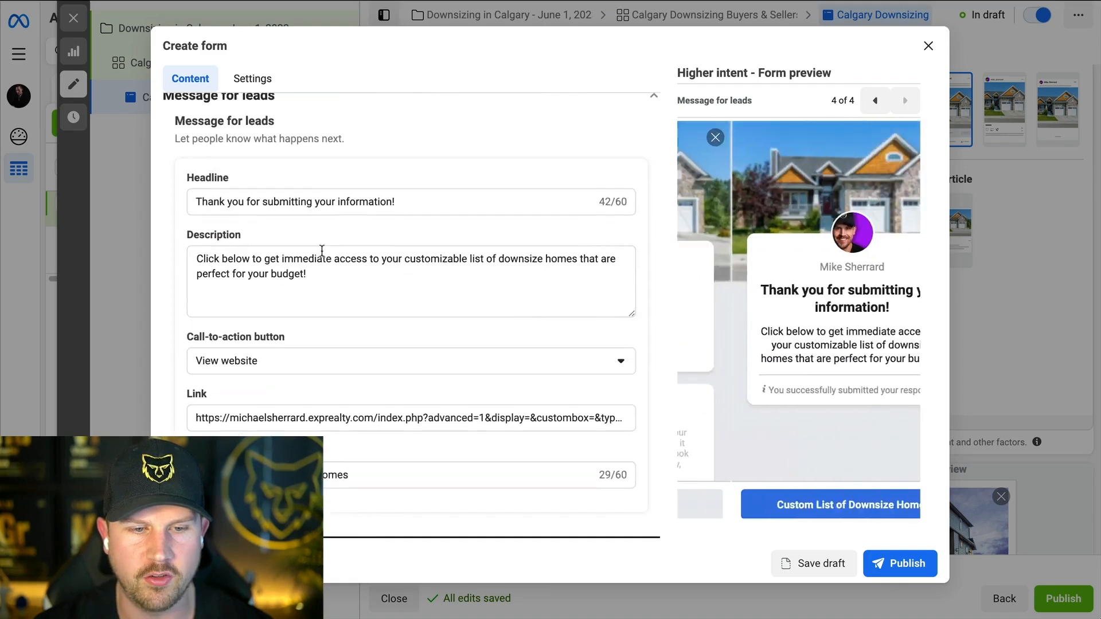
click(338, 276)
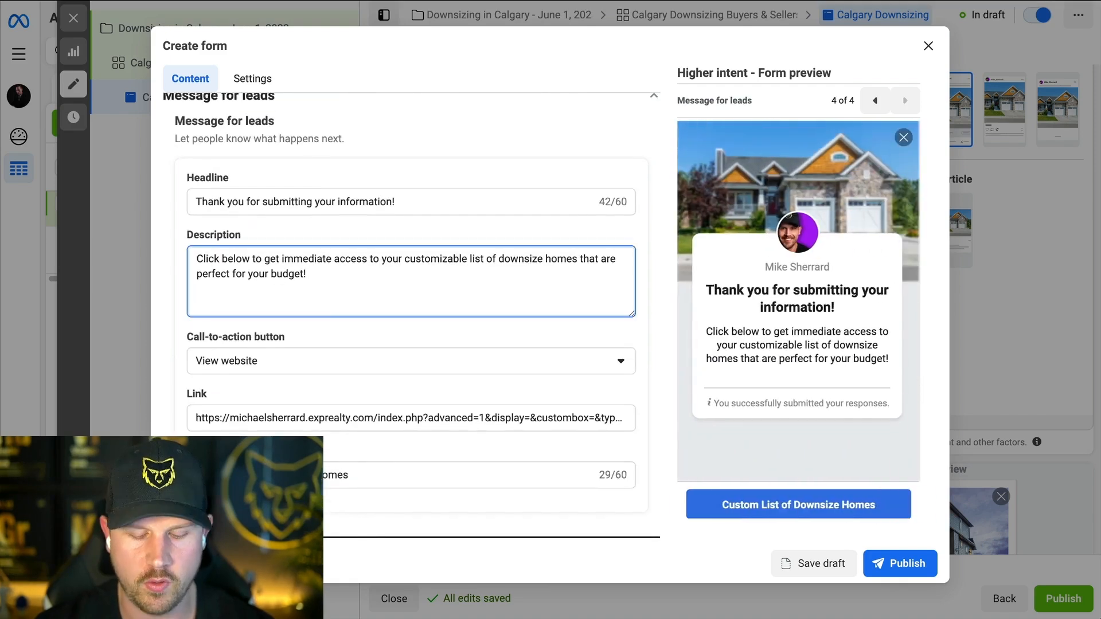
text(Feel free to co)
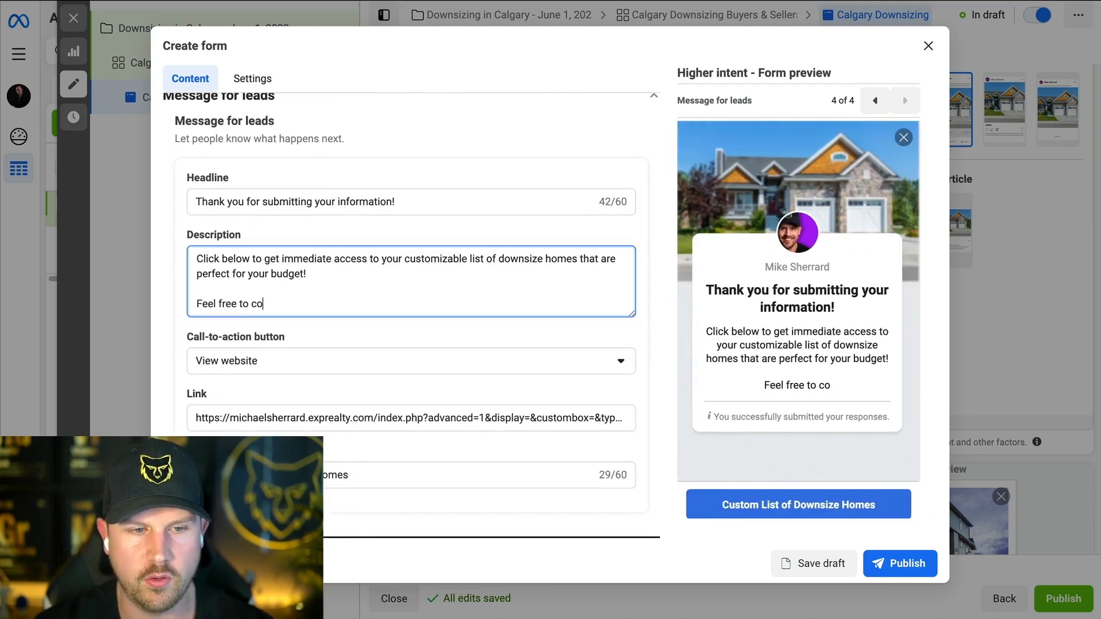
text(ntact me at)
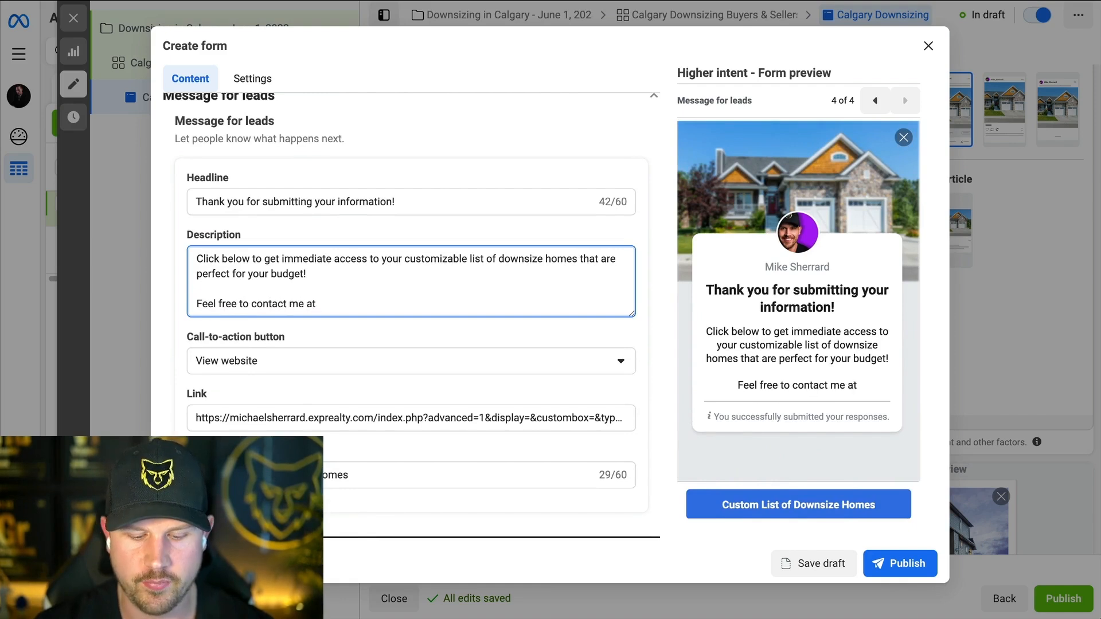
text( 000-000-)
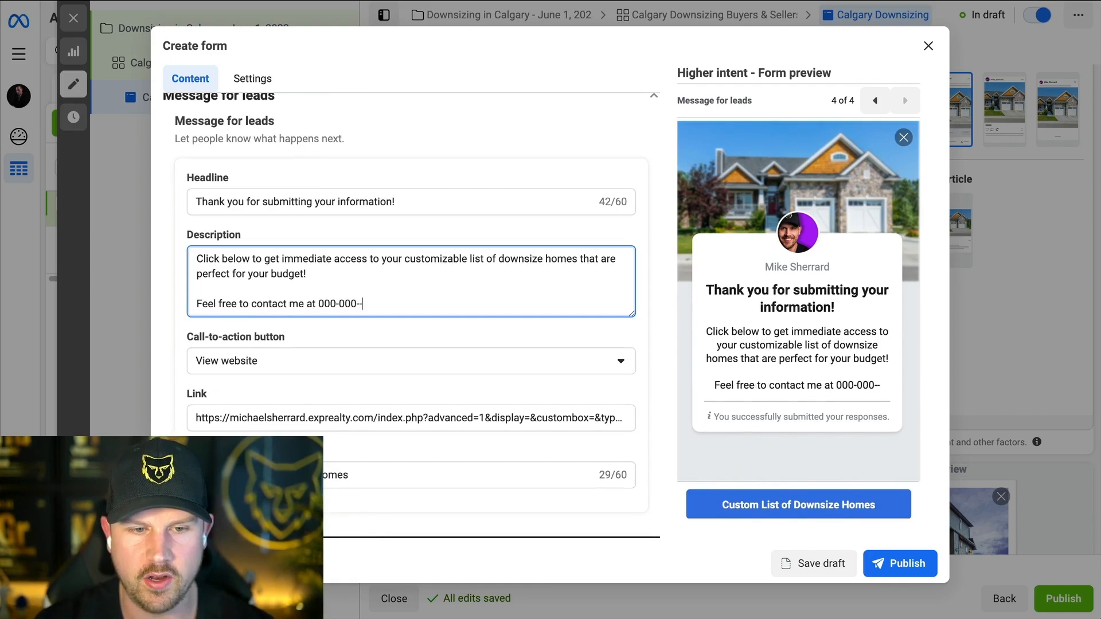
text(0000 if)
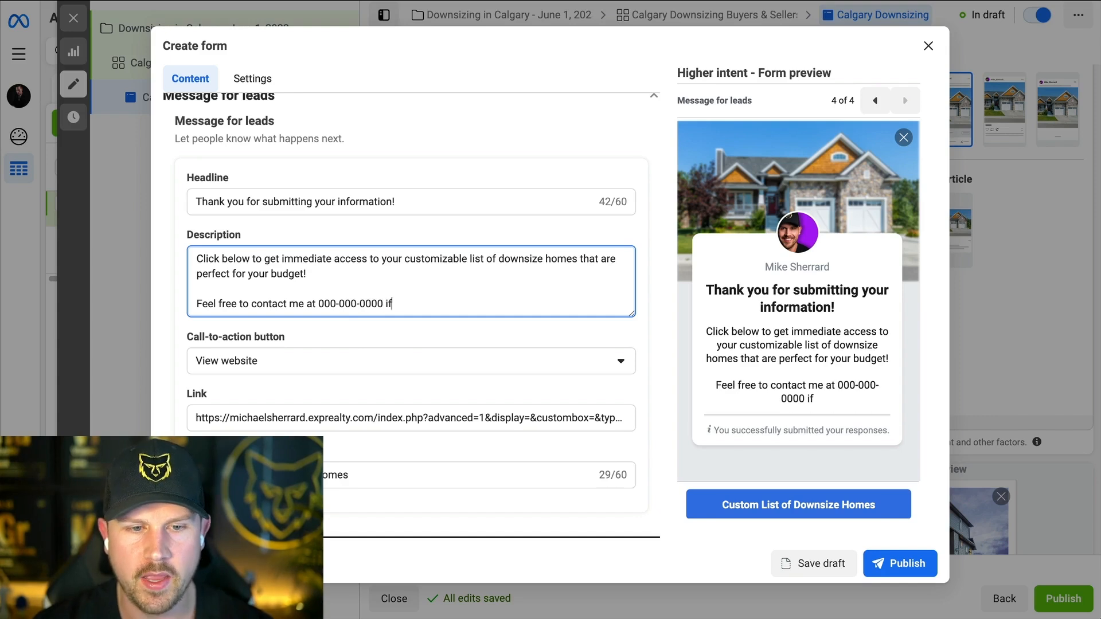
Complete the contact sentence in the description with "you would like to view any of these homes or have any additional questions".
text( you h)
key(BackSpace)
text(would liek)
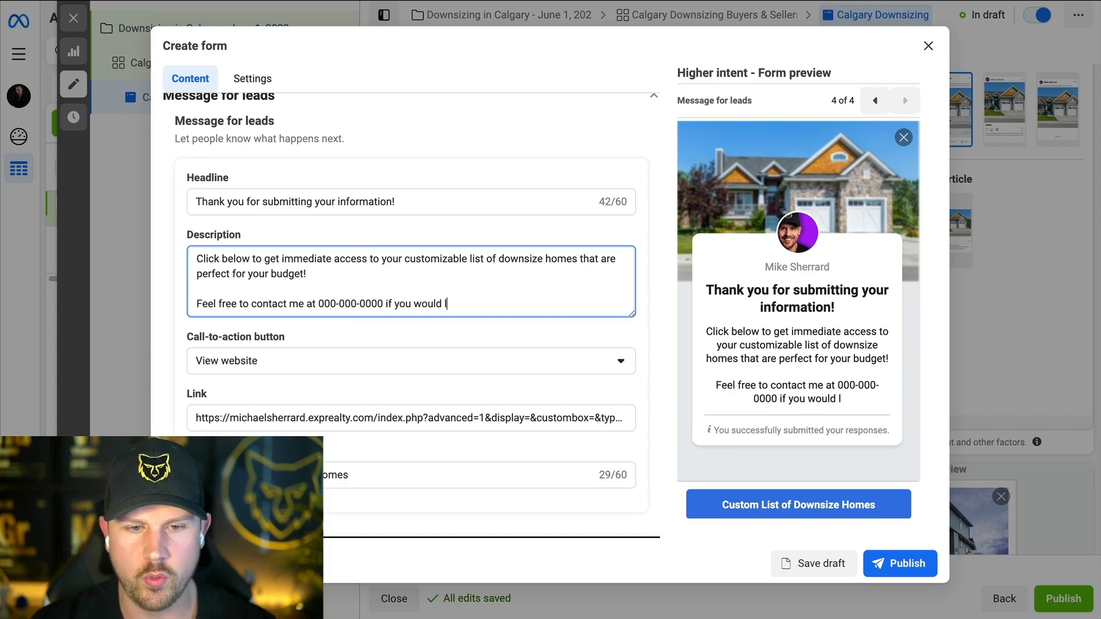
key(BackSpace)
key(BackSpace)
key(BackSpace)
text(ke )
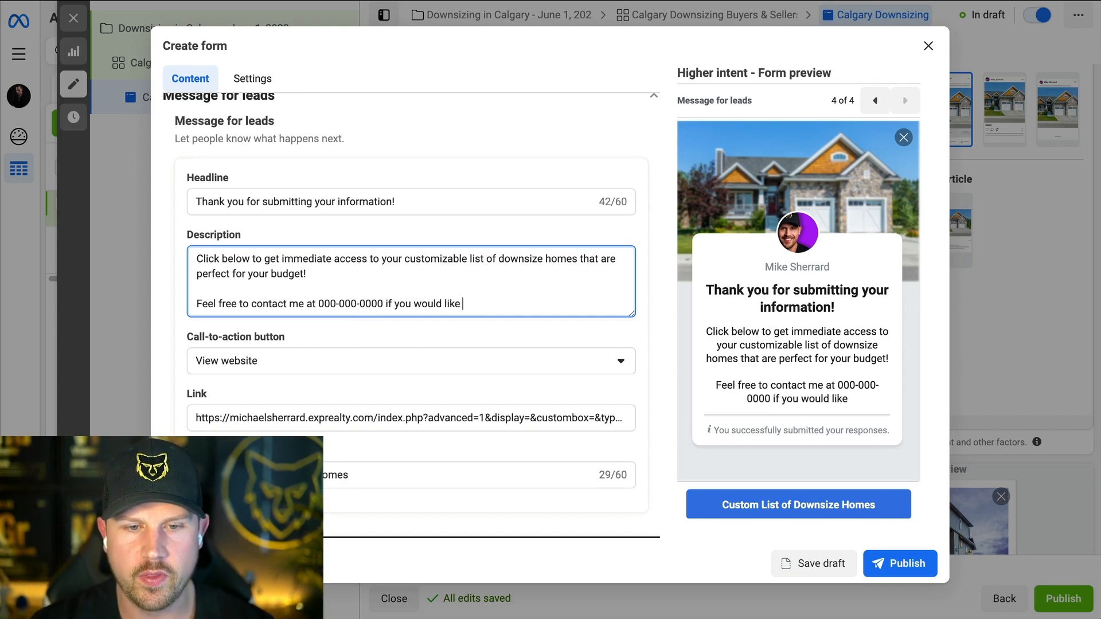
text(to view any of thes)
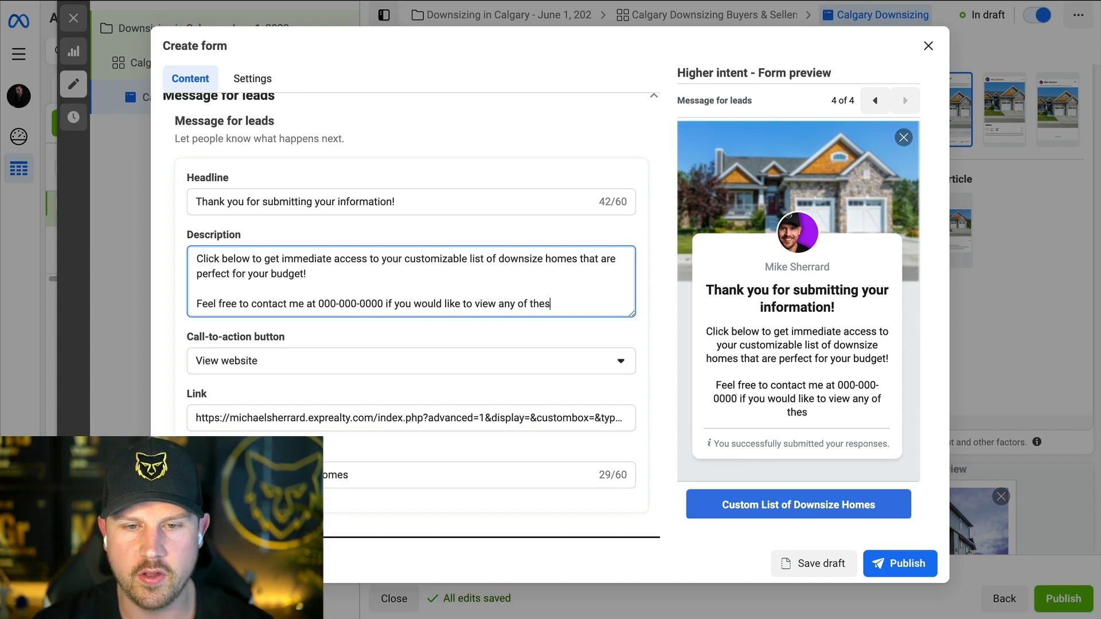
text(e homes or have an)
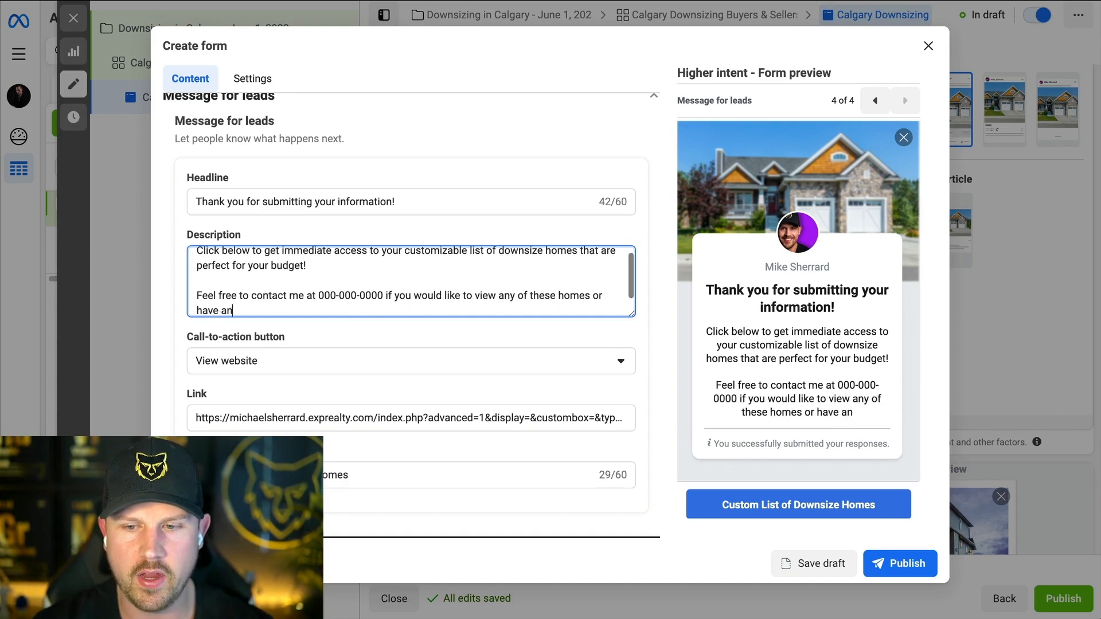
text(y additional questions)
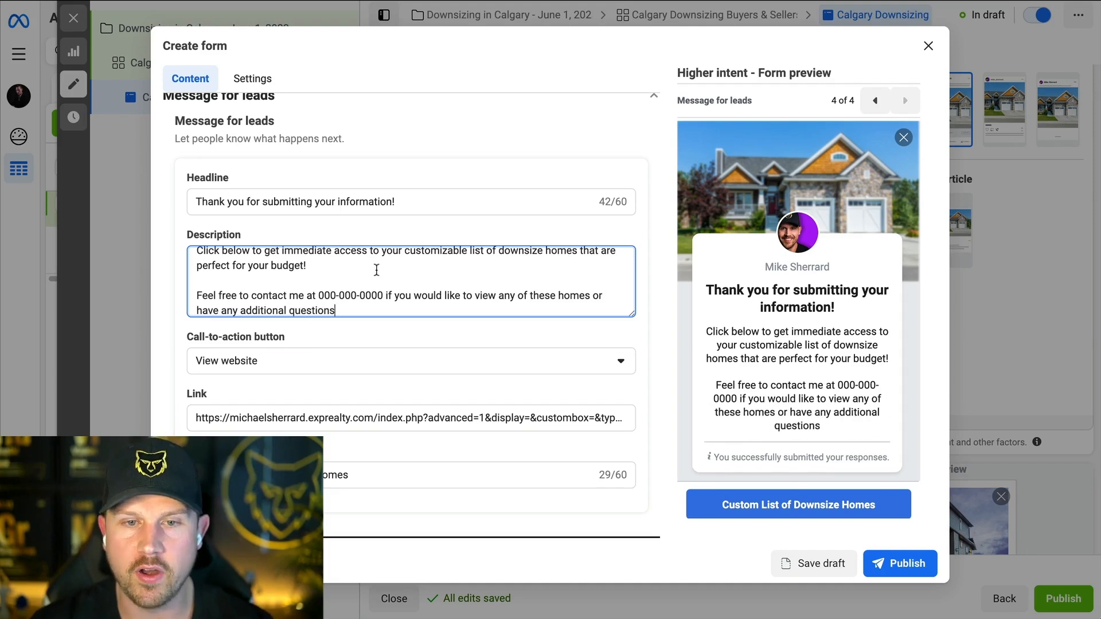
Look over the lead message's description and publish the instant form.
drag(393, 306, 227, 249)
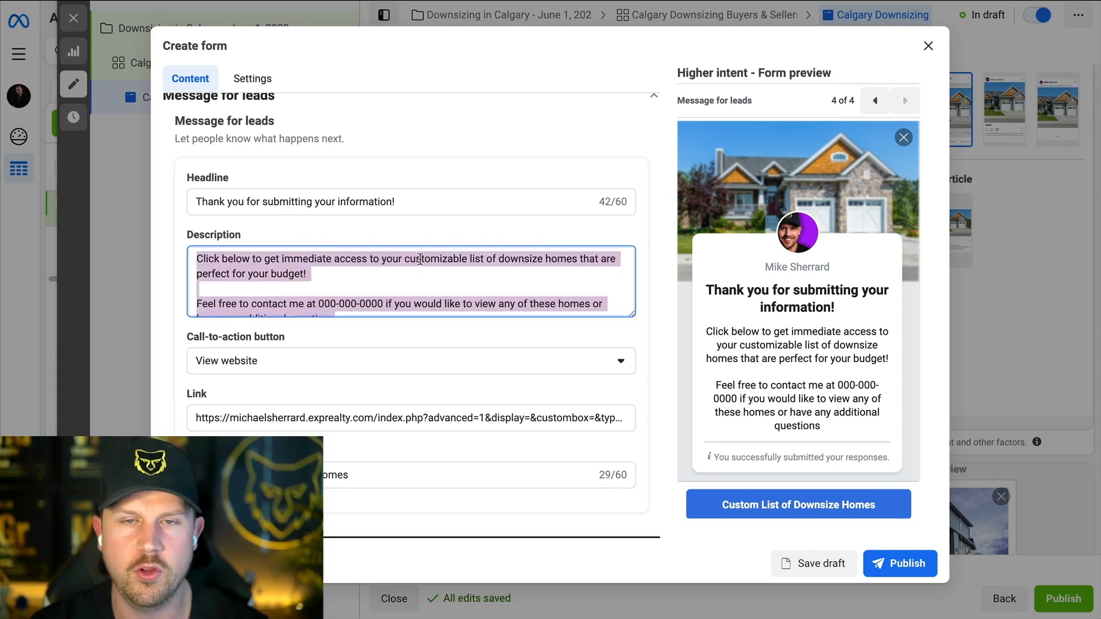
scroll(589, 305, down, 1)
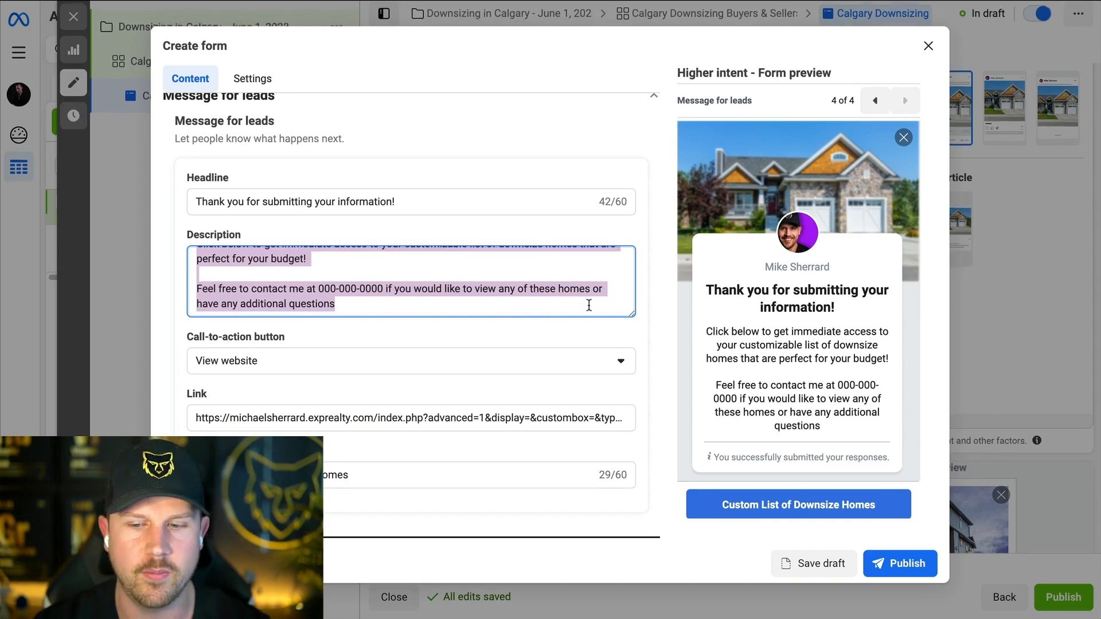
click(899, 570)
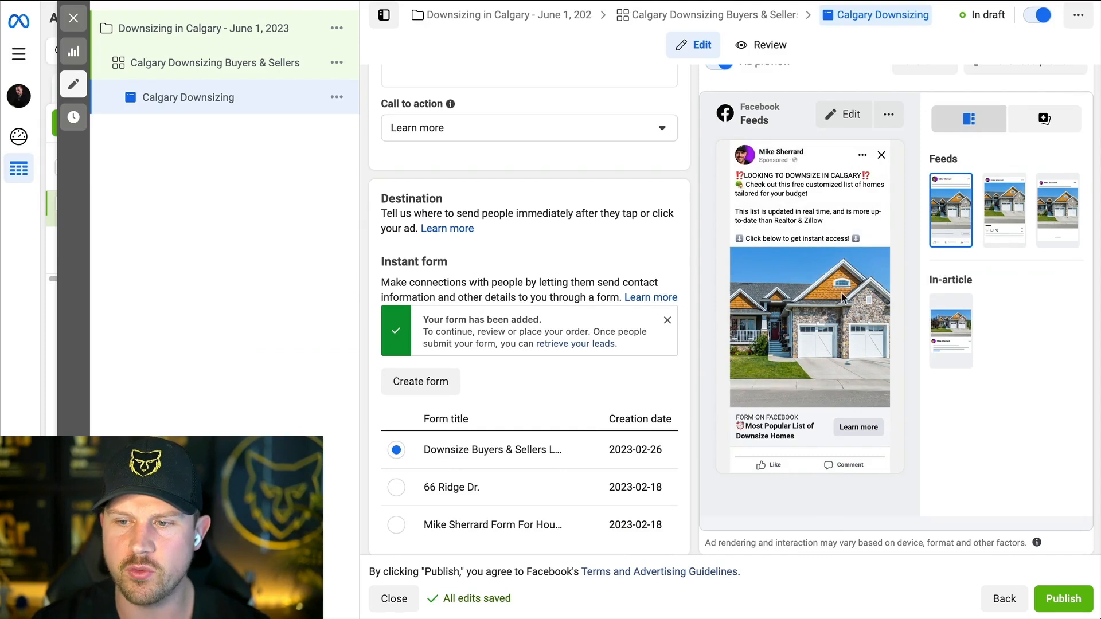
Preview the ad in the Instagram feed, Facebook Marketplace and Facebook Feed placements.
click(1014, 204)
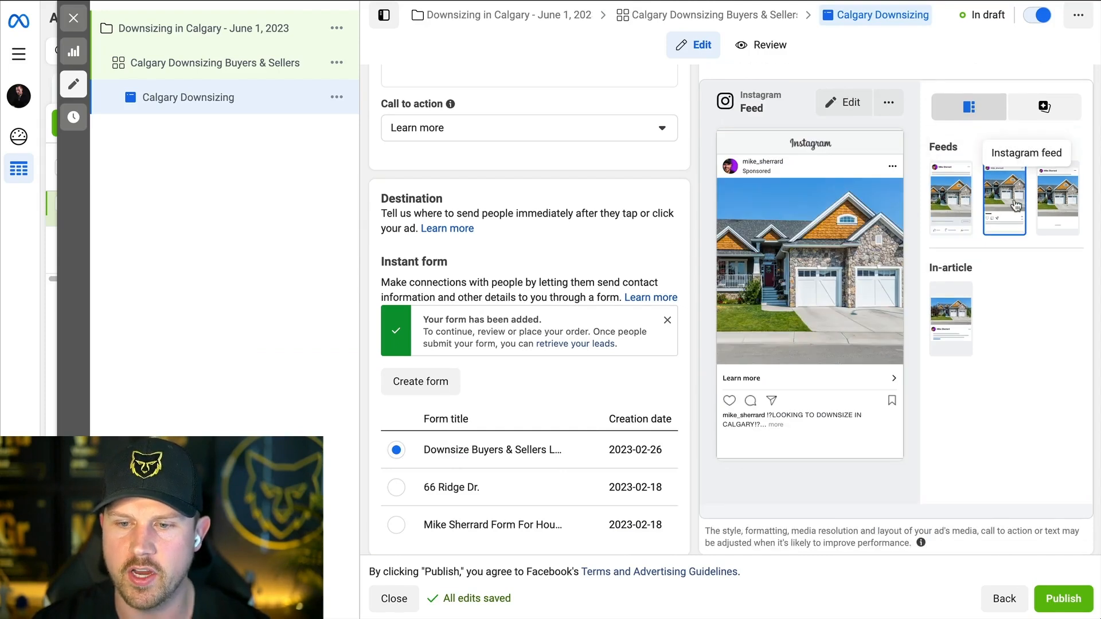
click(1058, 196)
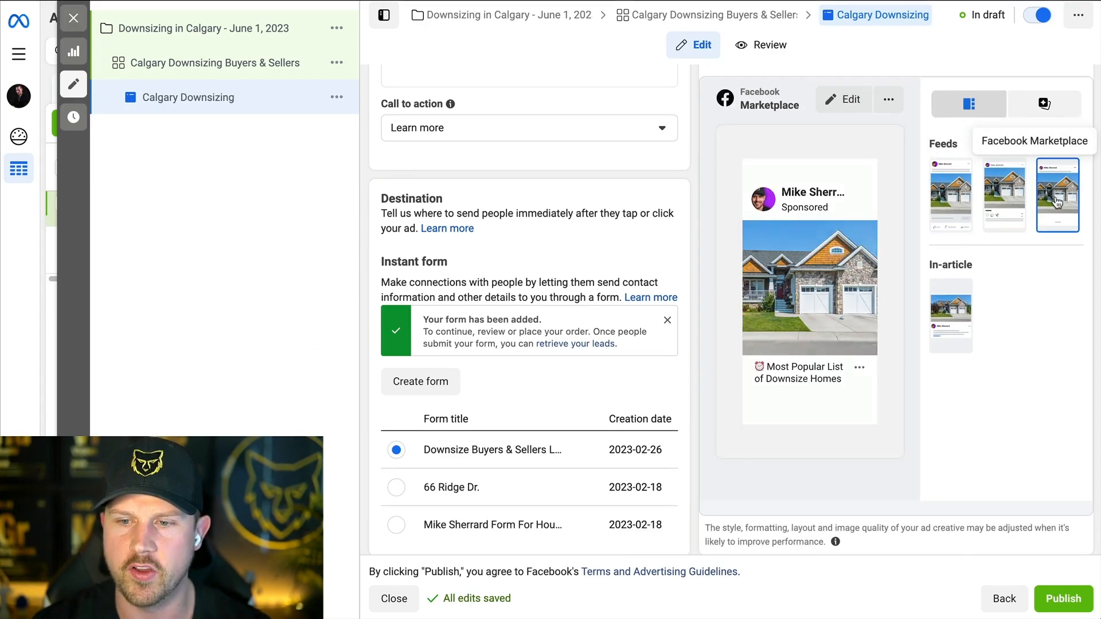
click(962, 193)
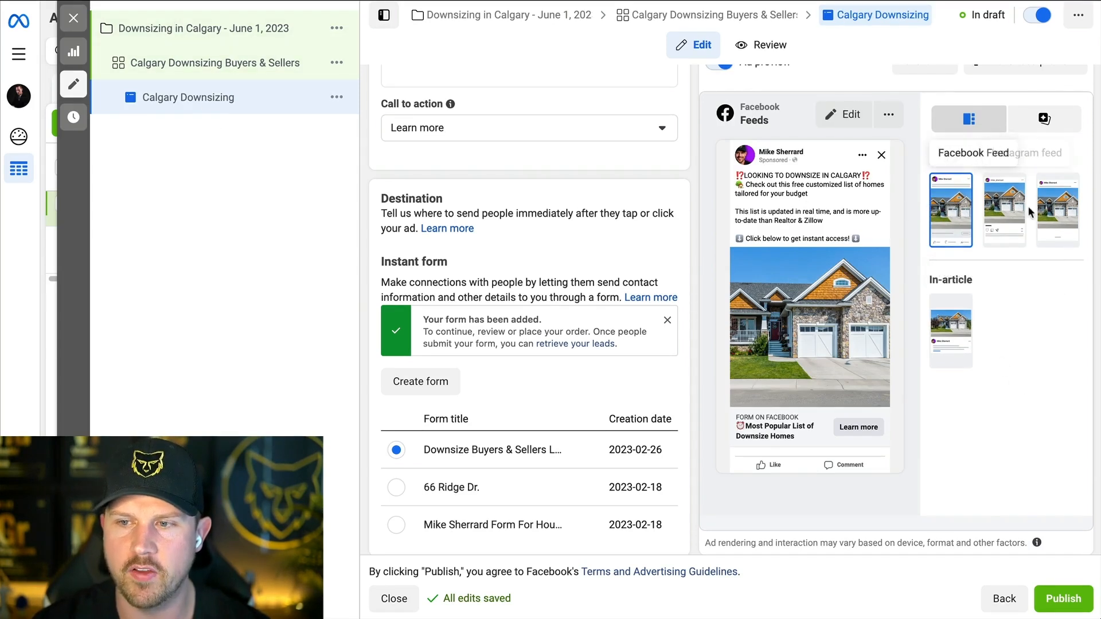
Try to publish the ad campaign and close the tax information request without entering a tax ID.
click(1067, 599)
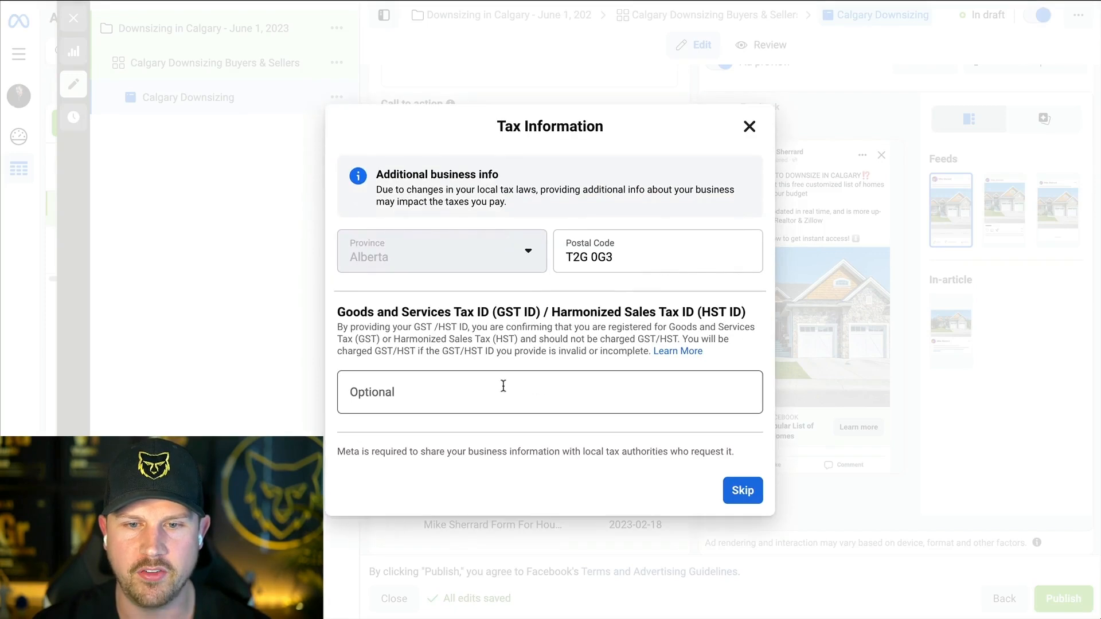
click(750, 126)
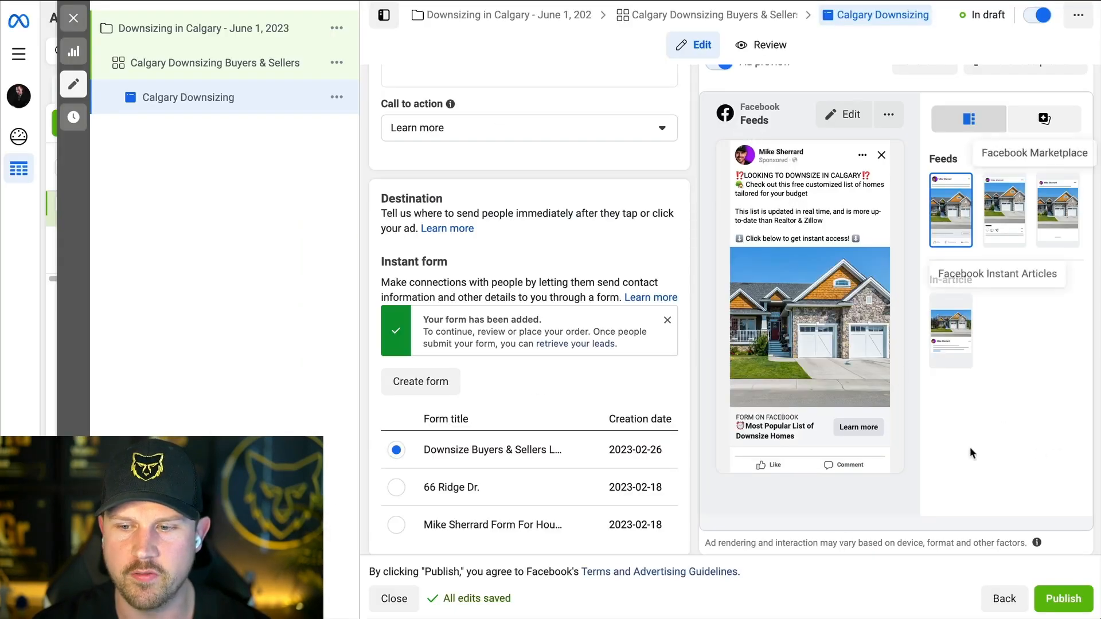